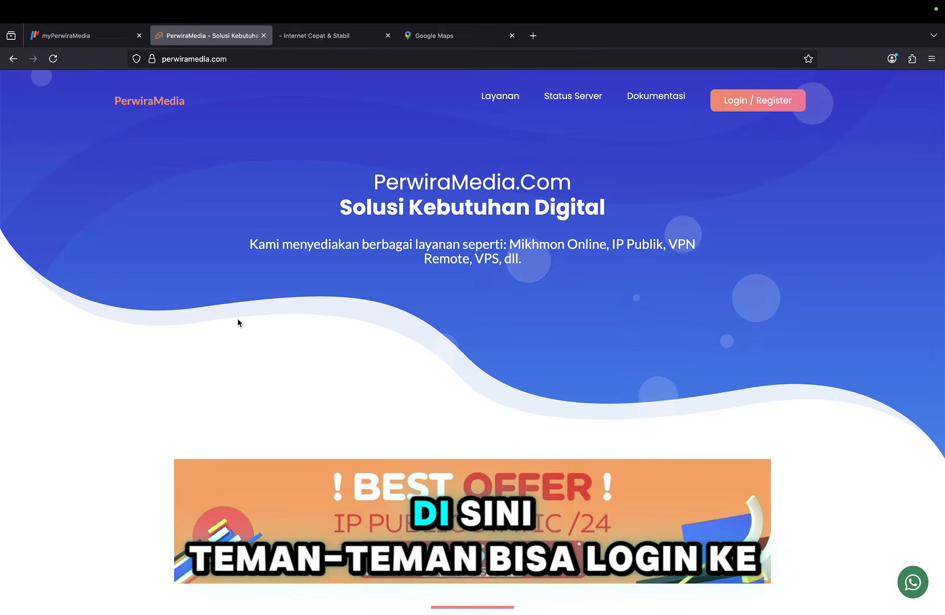
Start a Biling Internet trial in myPerwiraMedia and choose the TRIAL BILLING 3 Bulan product.
click(101, 39)
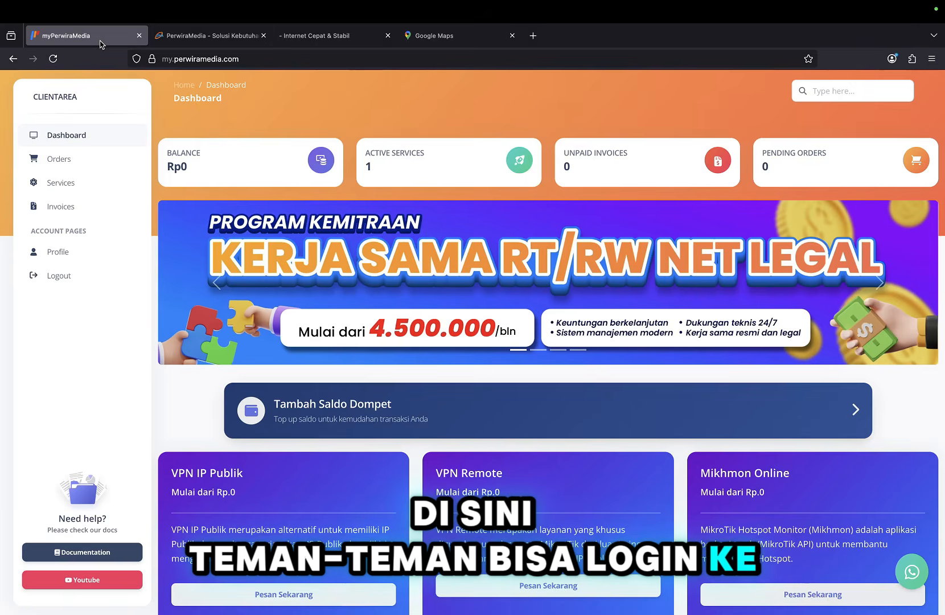
scroll(351, 307, down, 3)
scroll(351, 307, down, 2)
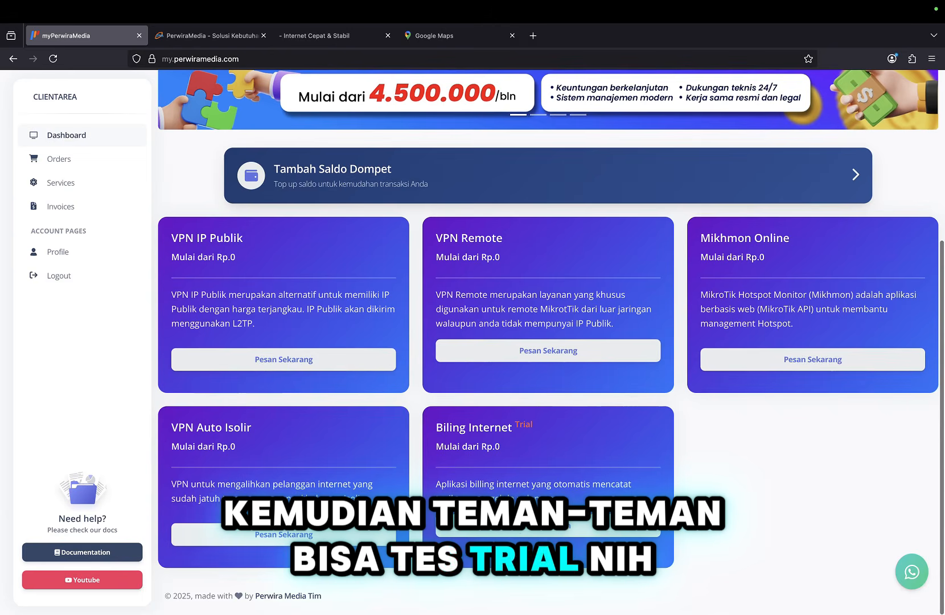
click(510, 534)
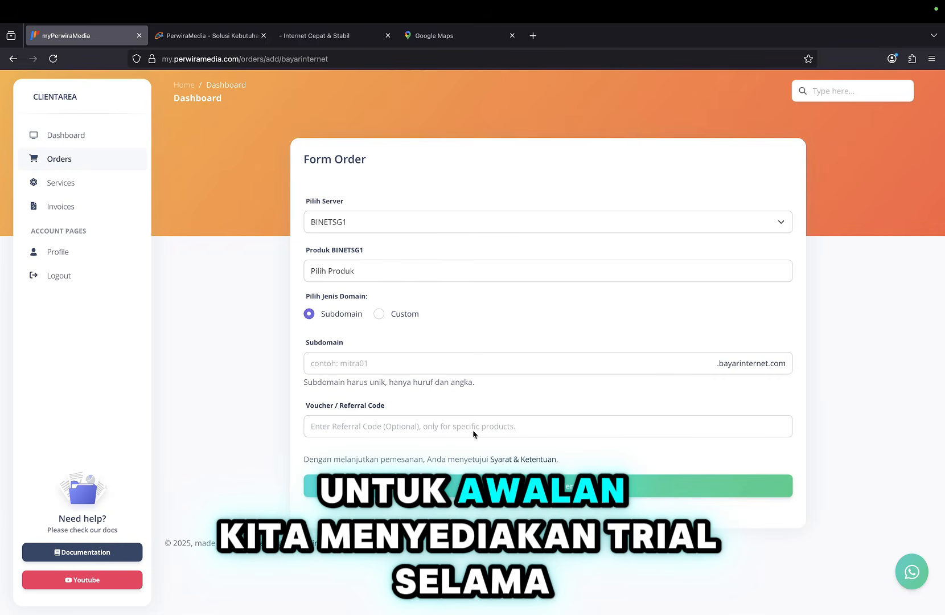
click(443, 271)
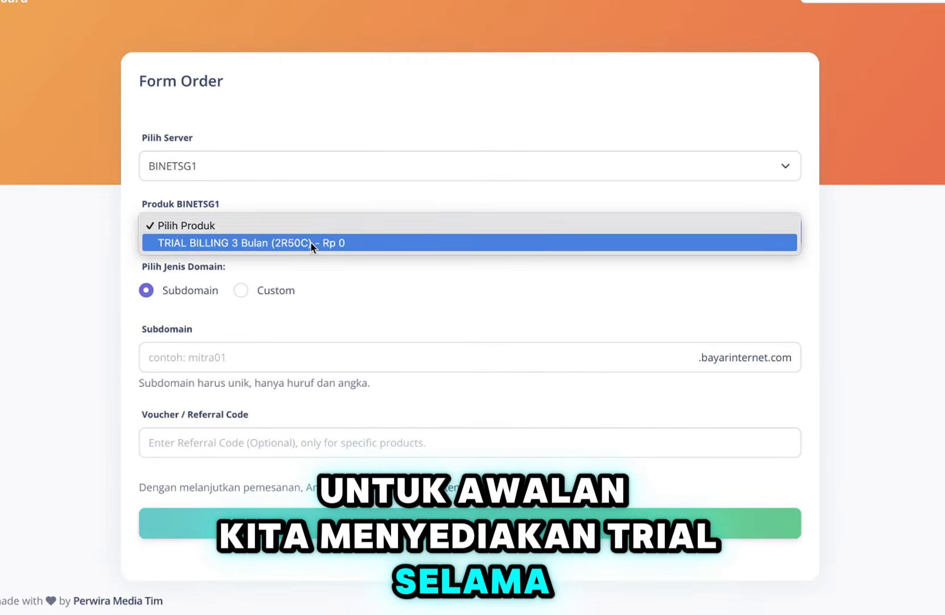
click(311, 243)
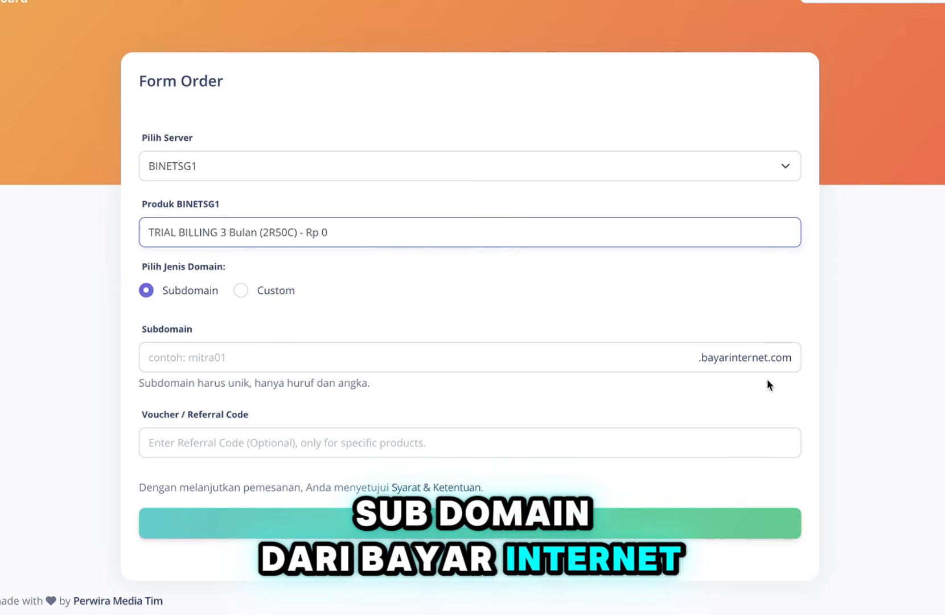
Use the bayarinternet.com subdomain 'perwiramedia' and submit the trial order.
click(239, 287)
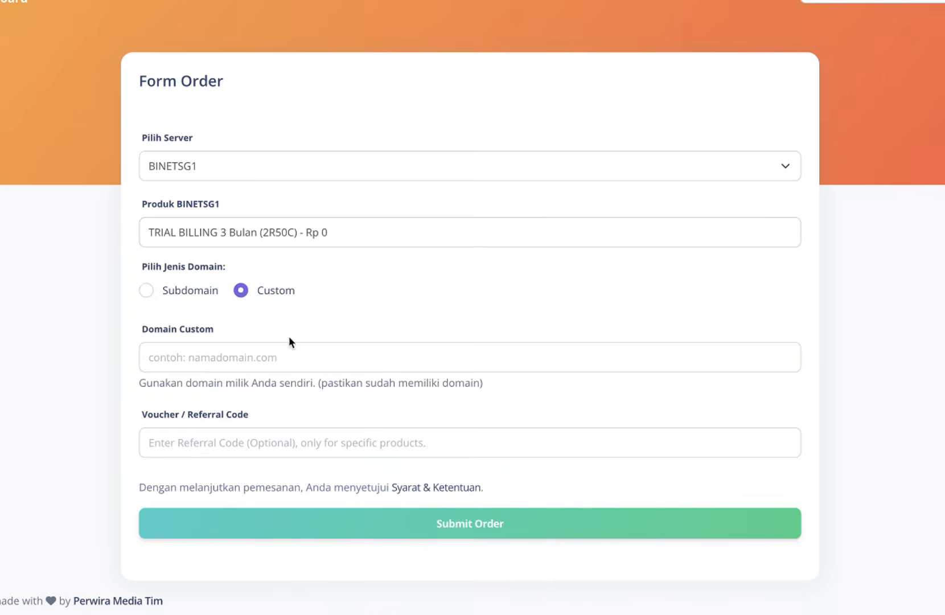
click(281, 357)
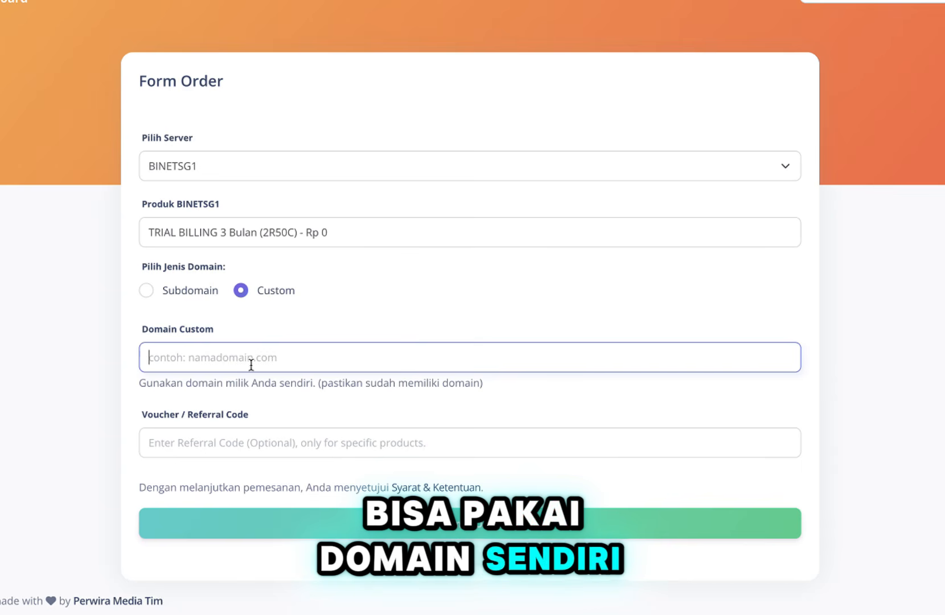
click(145, 291)
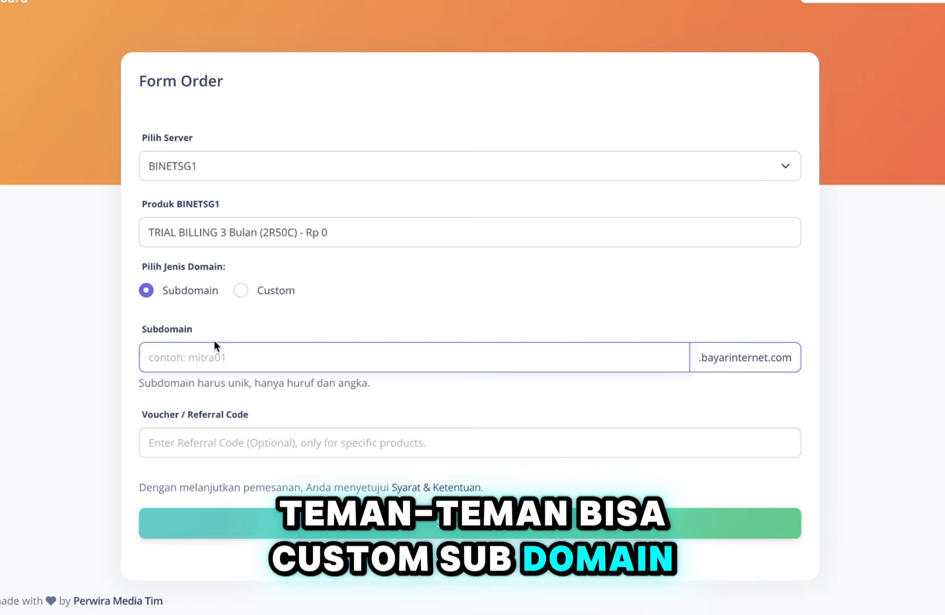
text(perwiramedia)
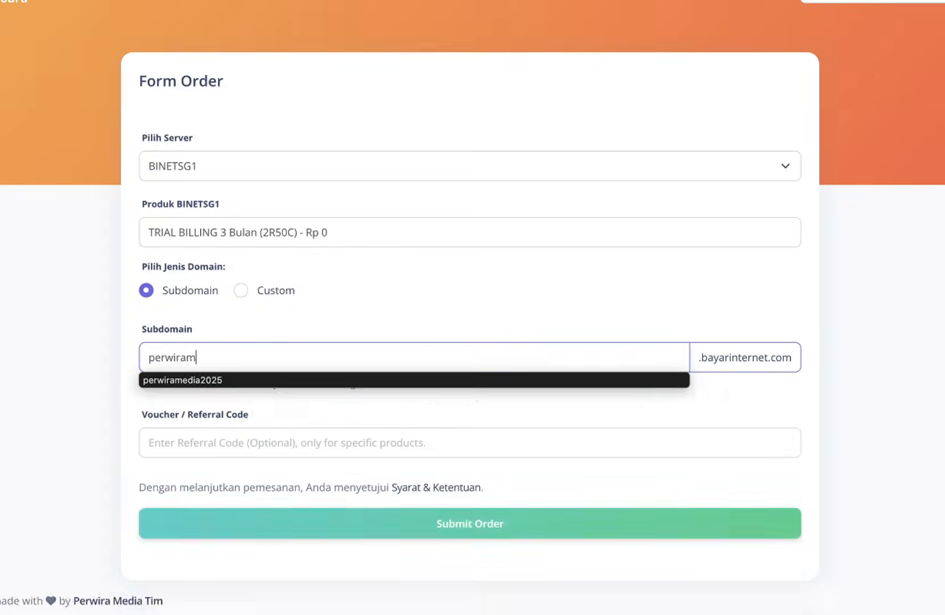
click(223, 416)
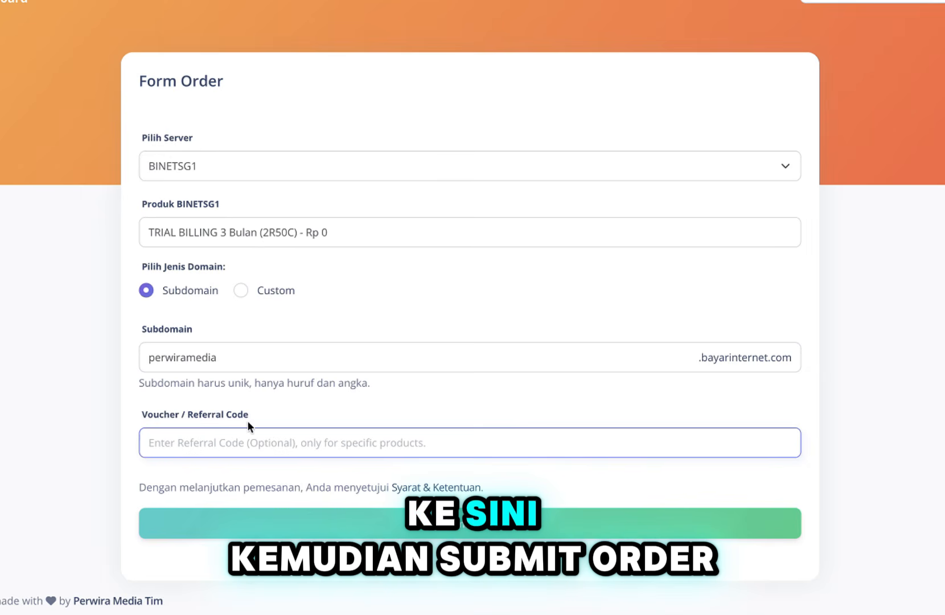
click(333, 527)
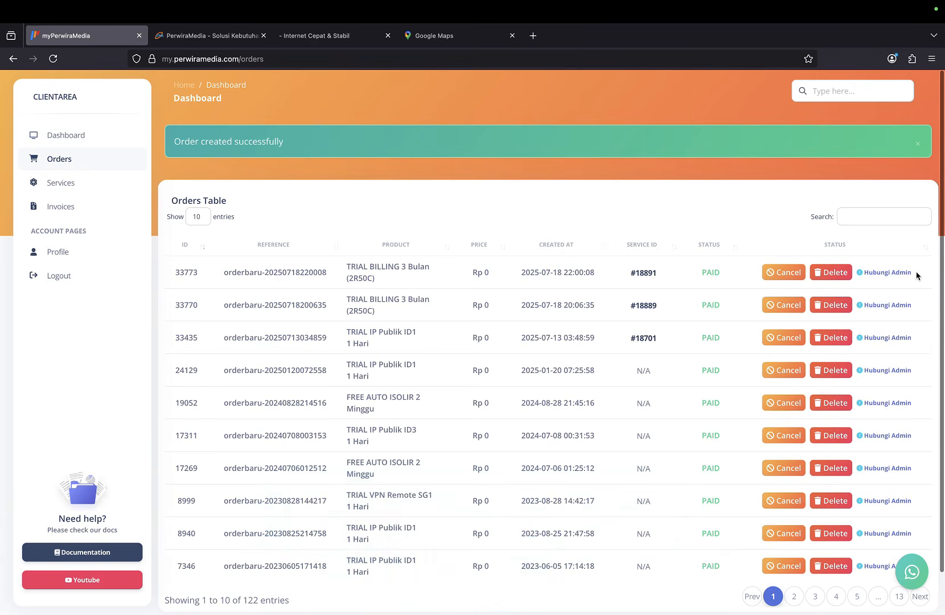
Open active service 18598's details and launch its testall.bayarinternet.com site in a new tab.
drag(915, 273, 861, 273)
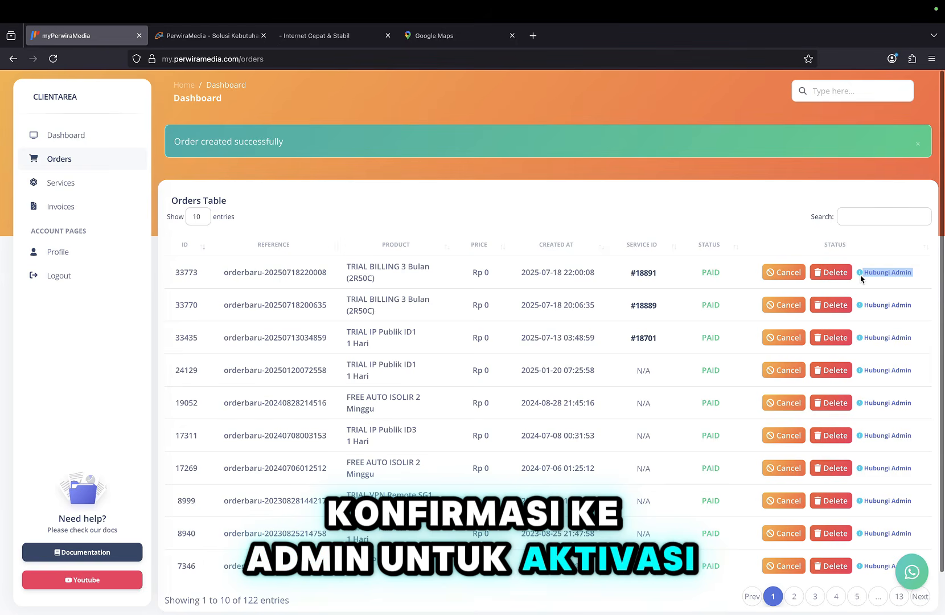
click(675, 275)
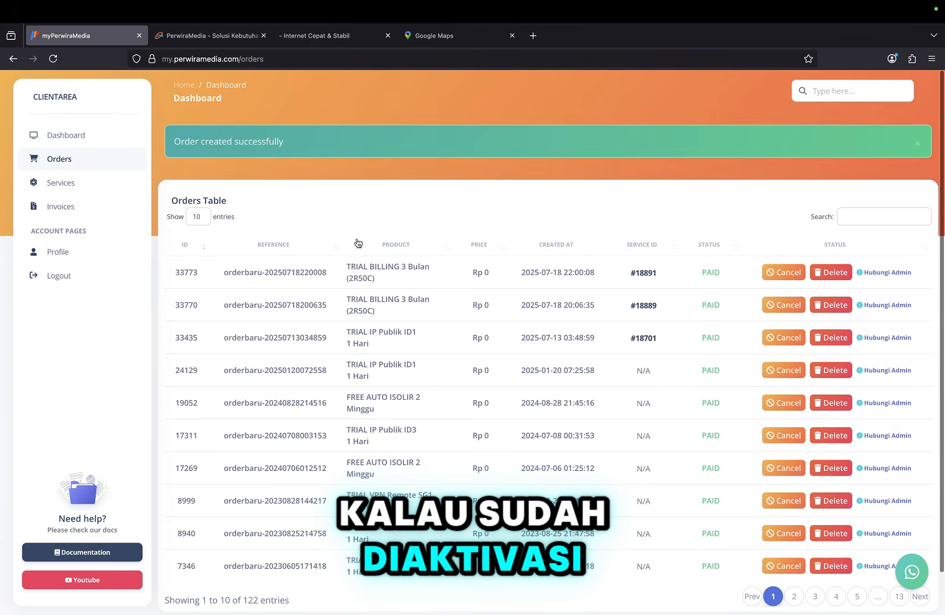
click(87, 187)
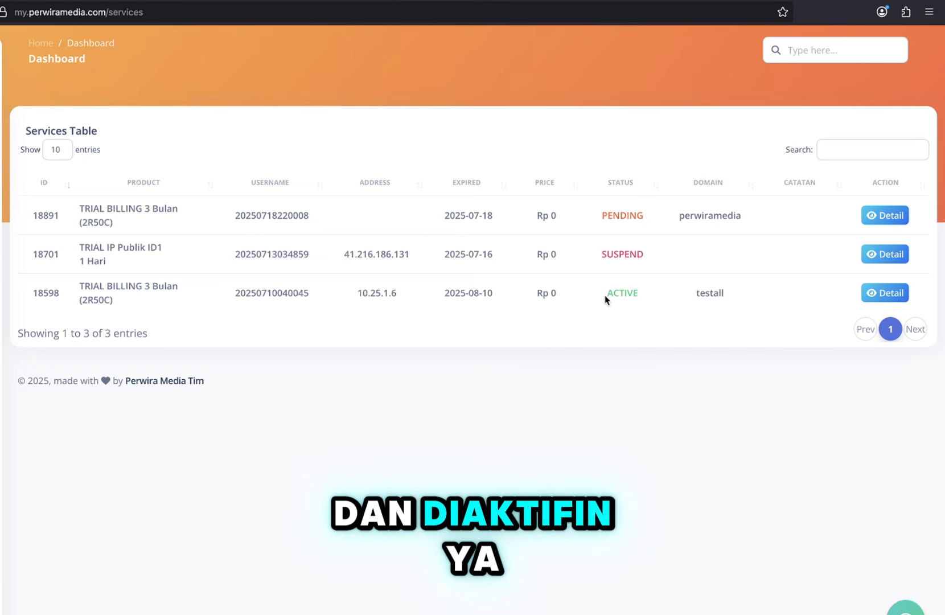
click(877, 295)
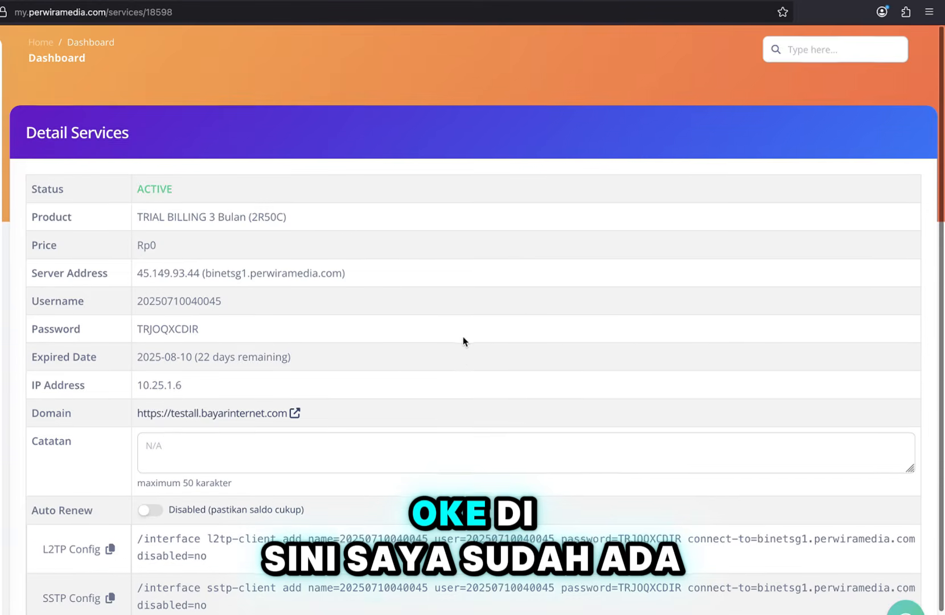
scroll(462, 337, down, 2)
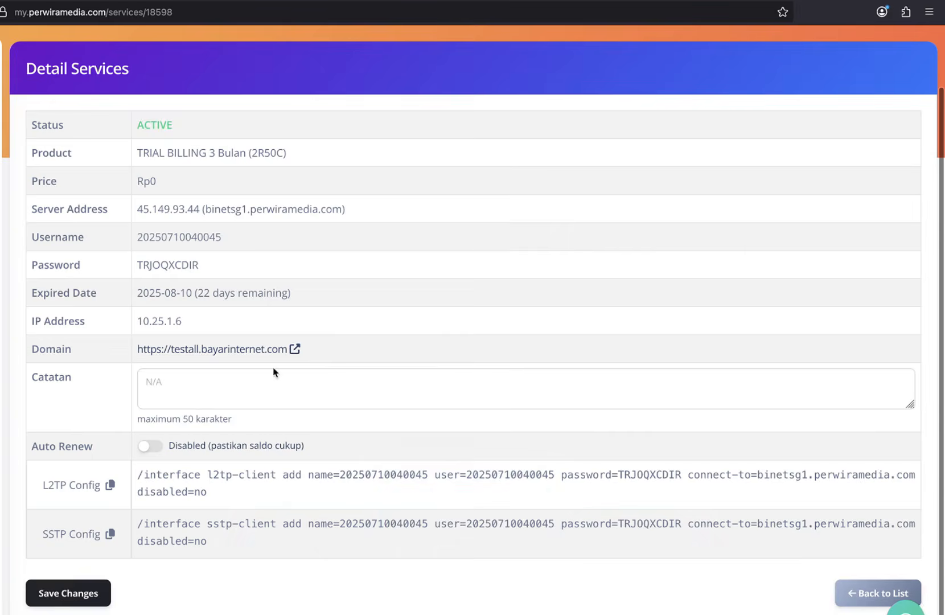
click(295, 349)
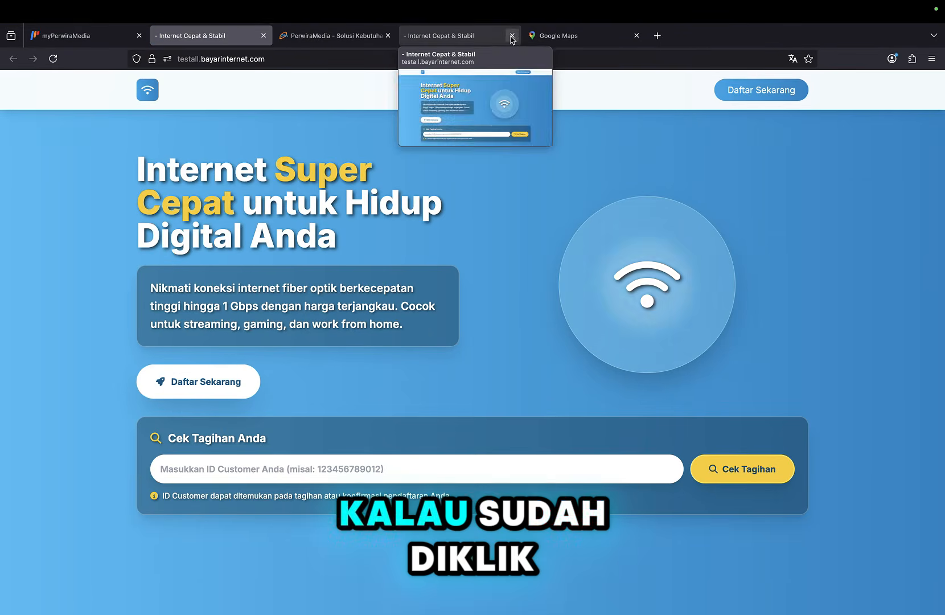
Close the duplicate billing site tab and look over the landing page.
click(512, 36)
scroll(307, 220, down, 1)
scroll(307, 219, up, 1)
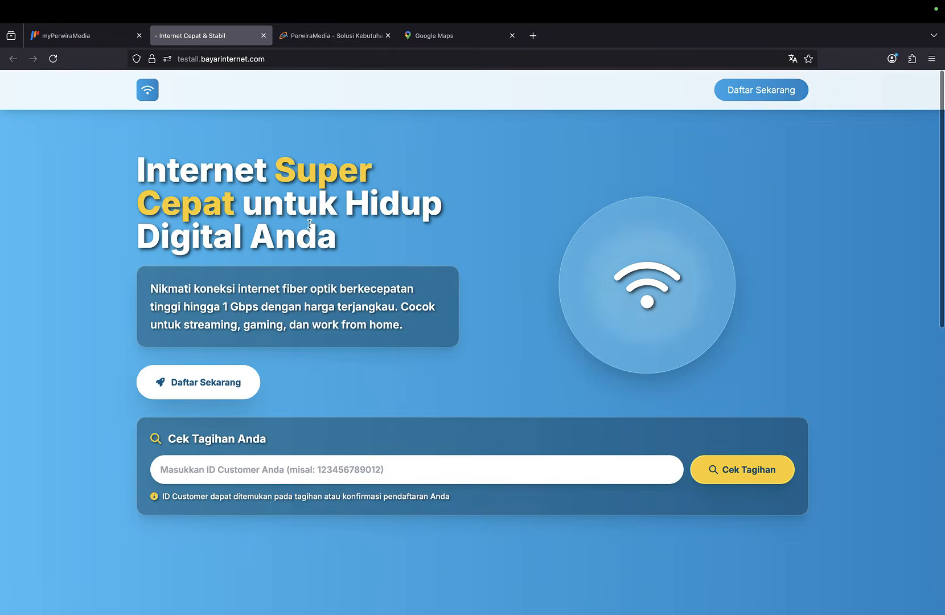
scroll(390, 335, down, 2)
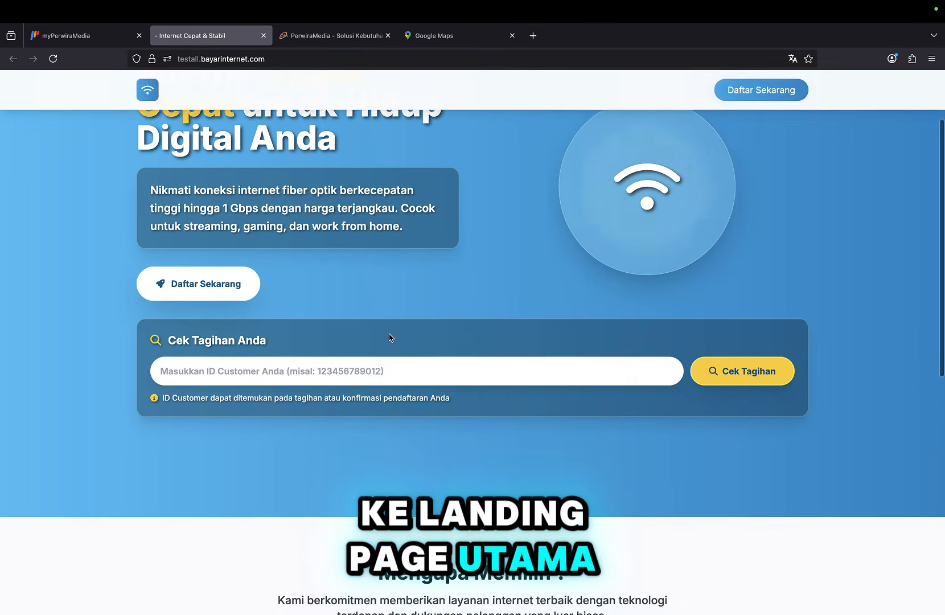
scroll(390, 335, up, 1)
scroll(390, 336, down, 5)
scroll(390, 337, down, 5)
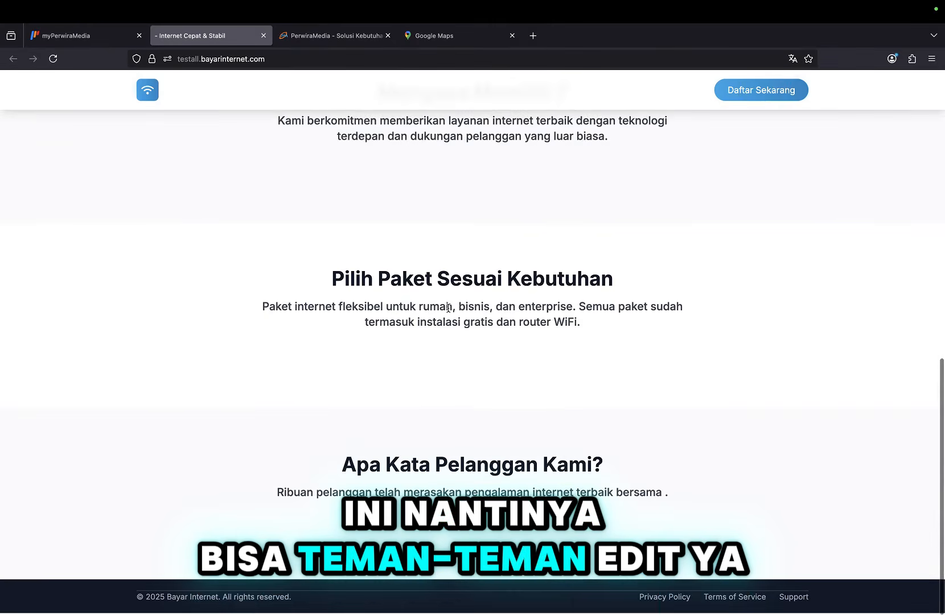
scroll(389, 206, up, 15)
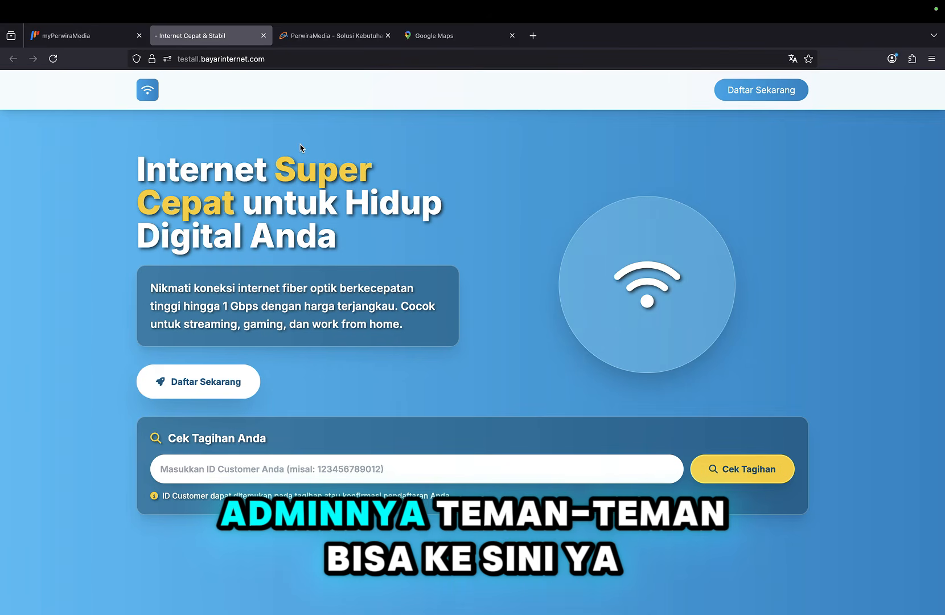
Append auth/login to the site URL to reach the admin Setup Owner form.
click(317, 58)
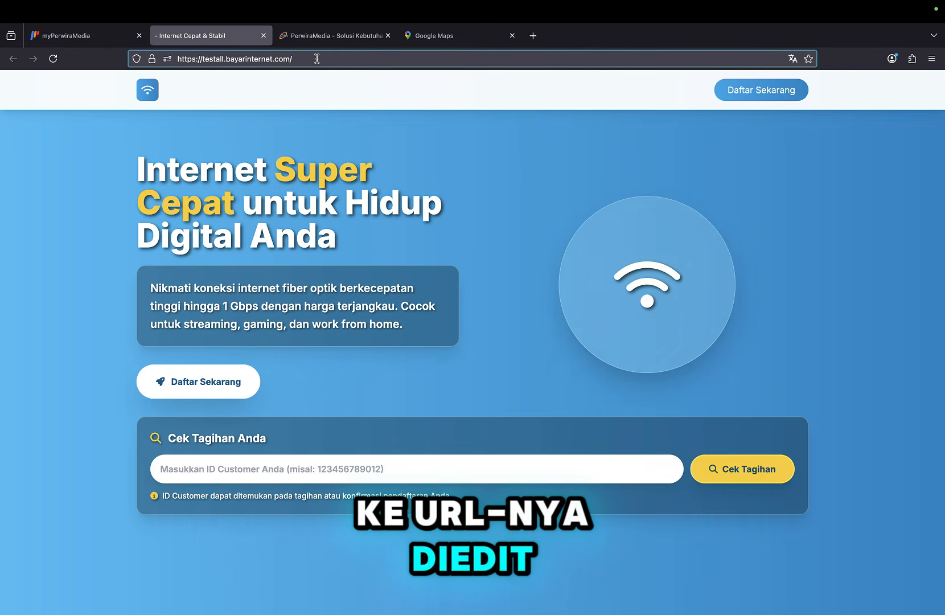
text(auth)
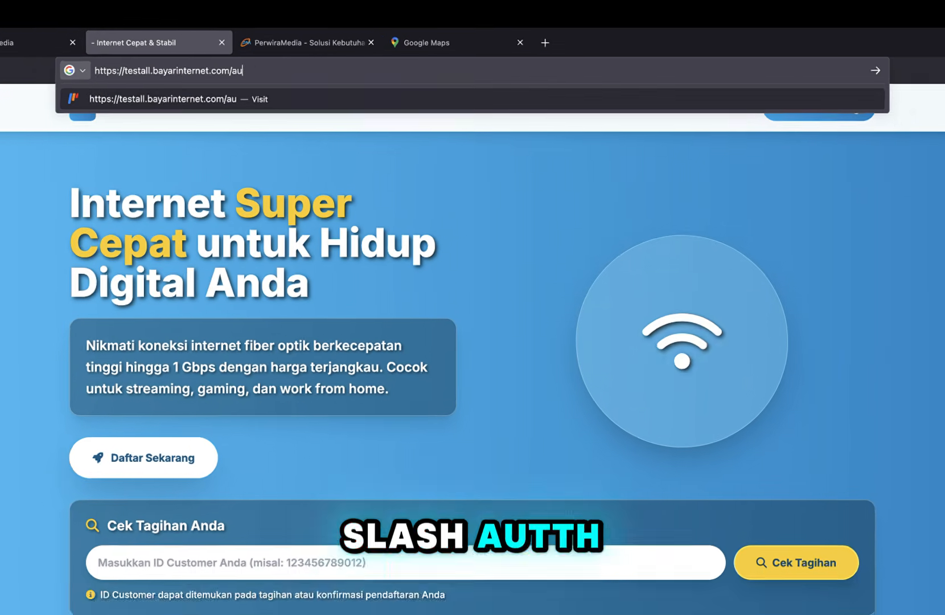
text(/login)
key(Return)
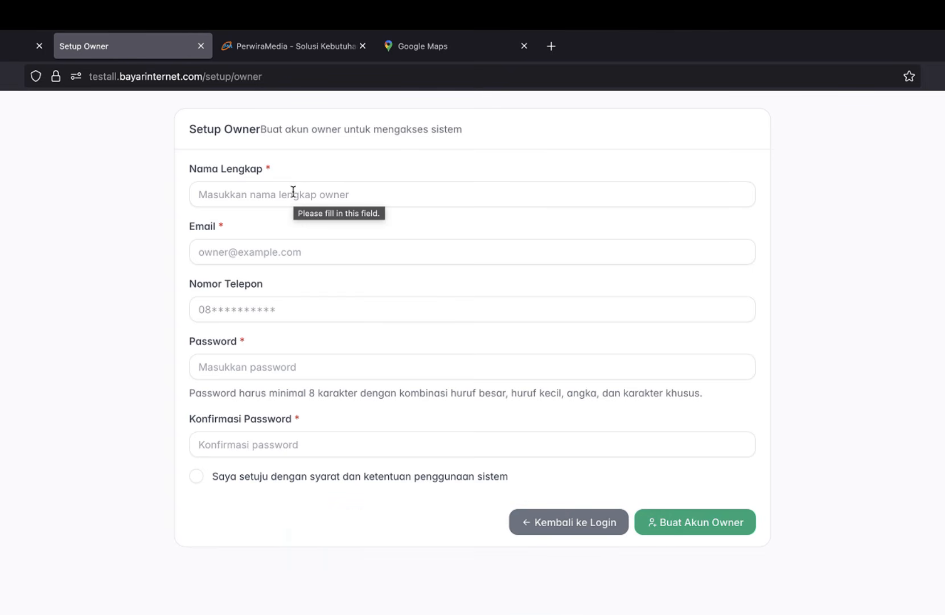
Fill in the owner's full name, e-mail address and phone number.
click(292, 194)
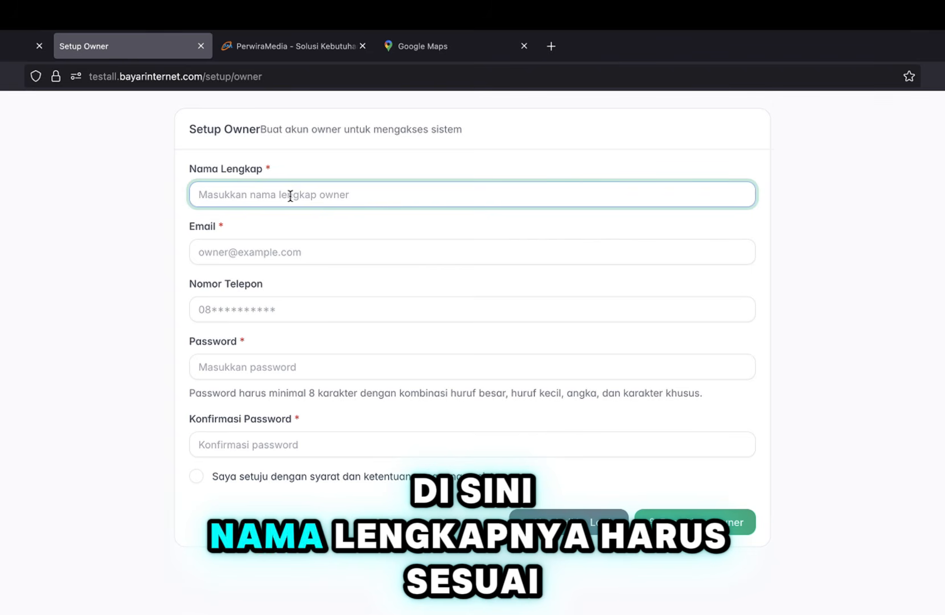
text(Perwiramedia)
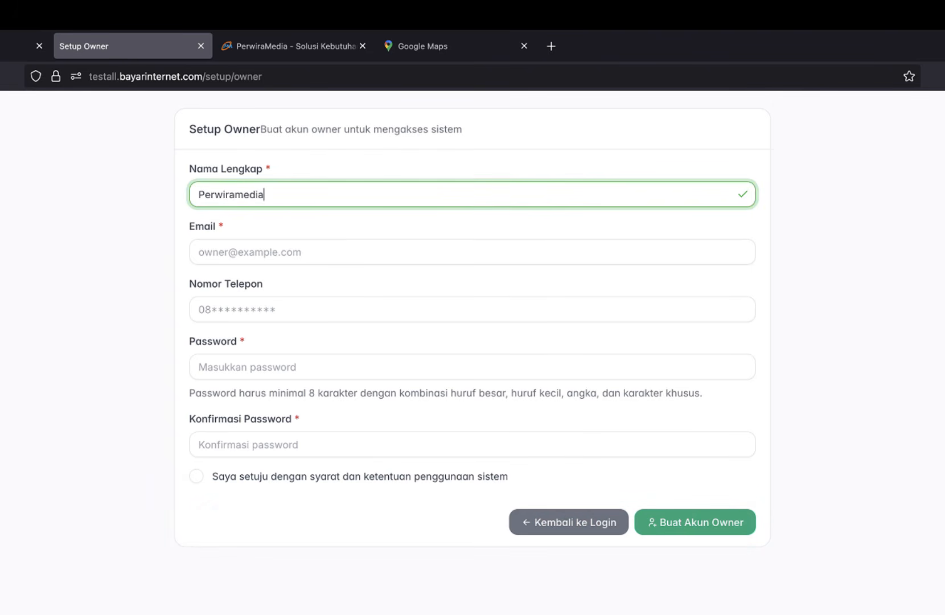
click(295, 253)
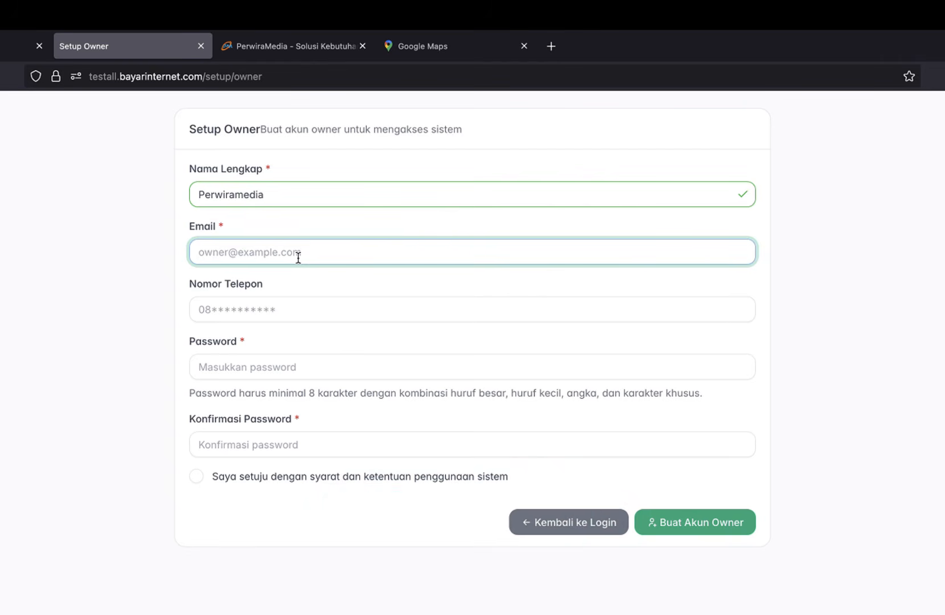
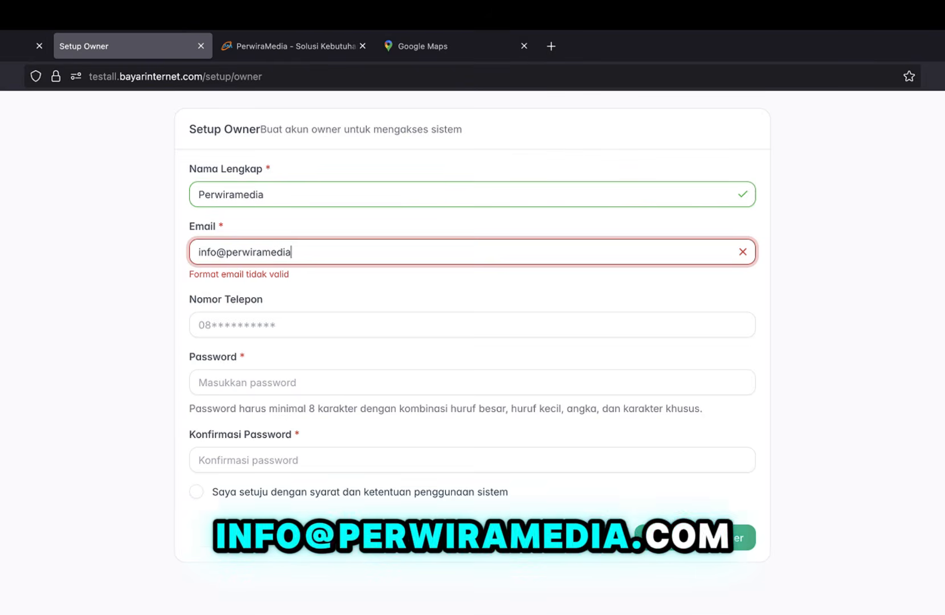
click(287, 308)
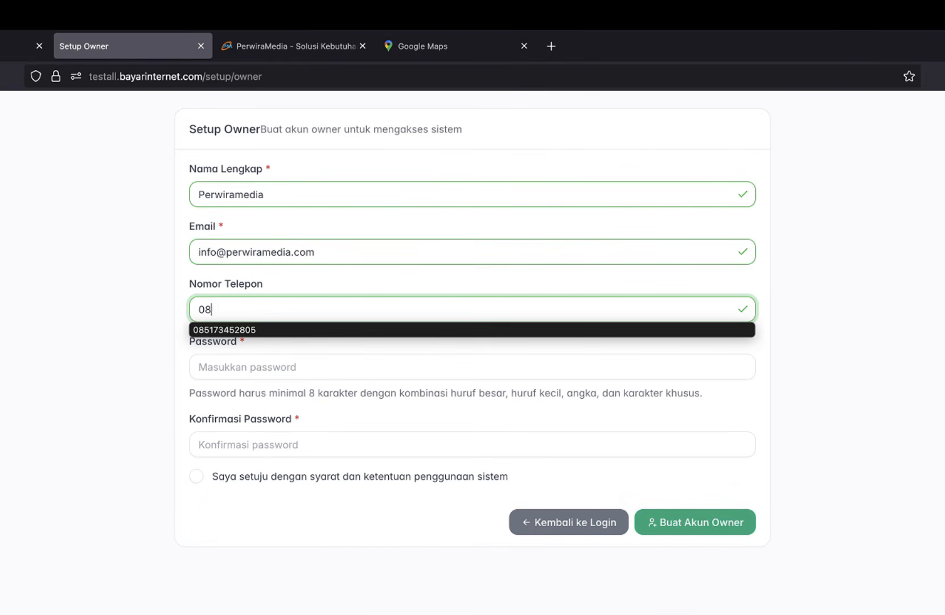
Enter a matching password and confirmation, accept the terms, and create the owner account.
click(281, 367)
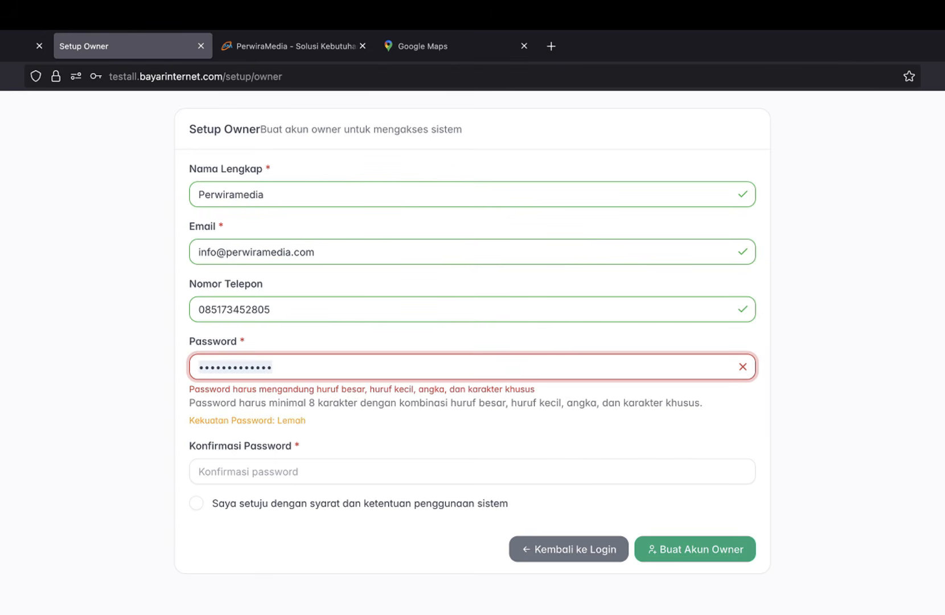
key(BackSpace)
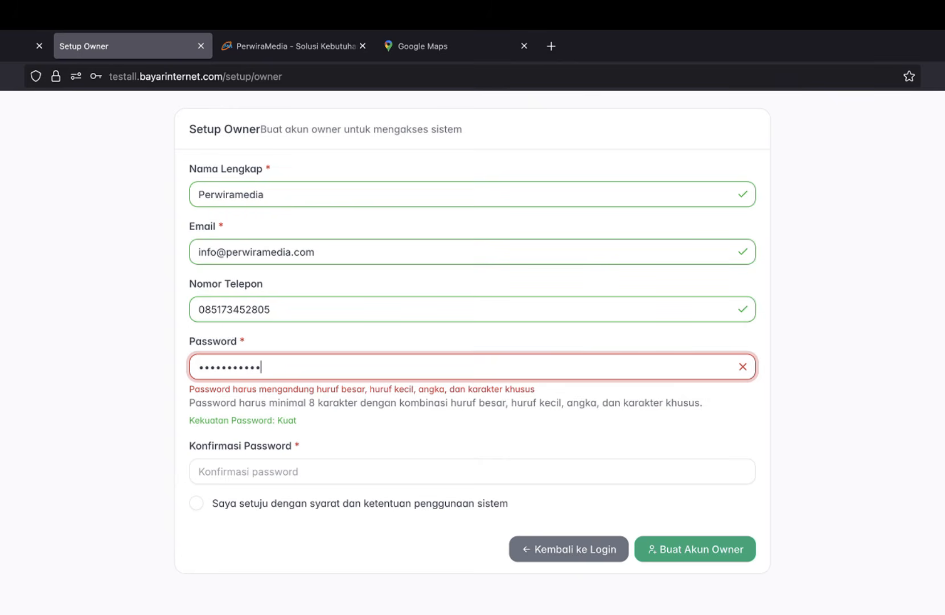
click(290, 468)
text(Pe)
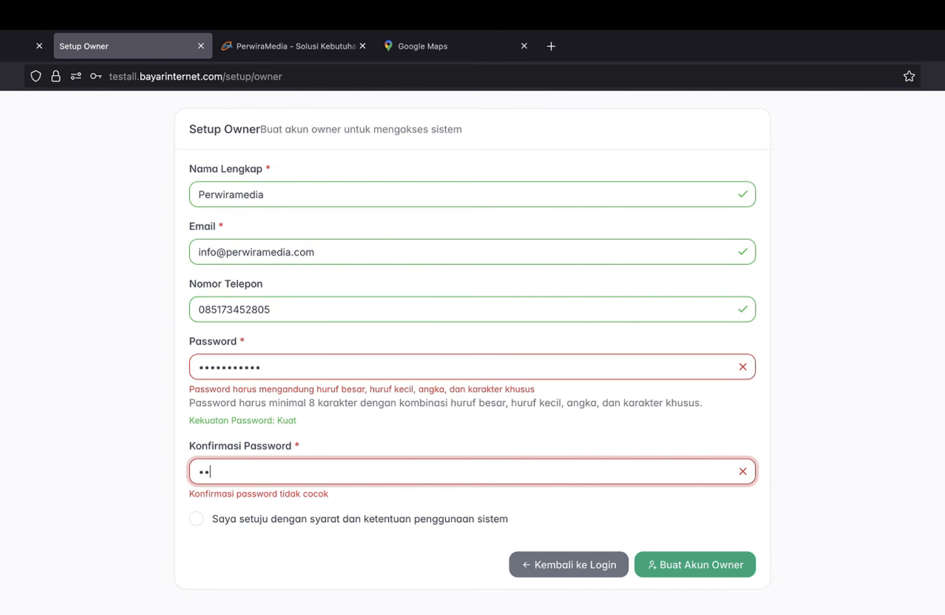
text(•••••••••)
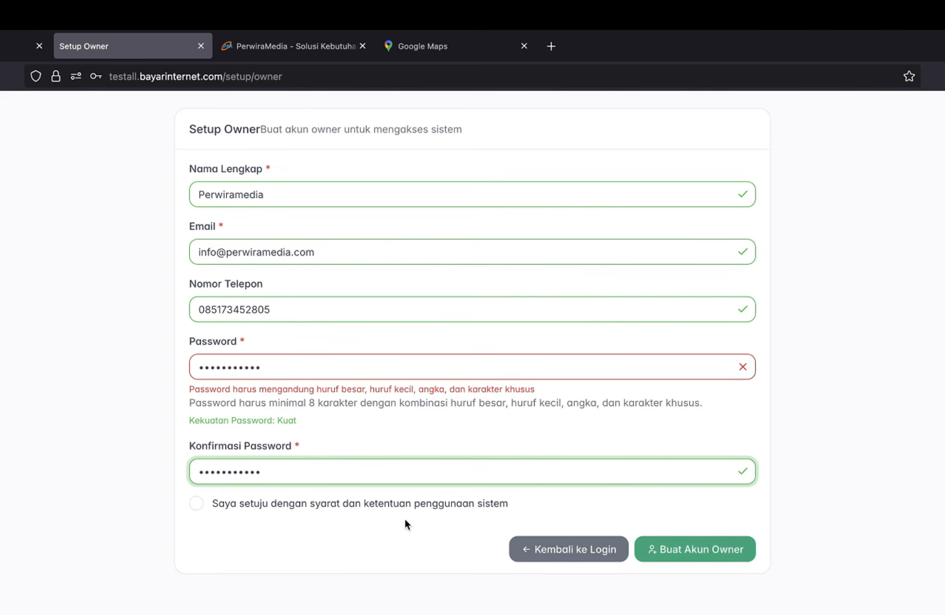
click(405, 500)
click(702, 552)
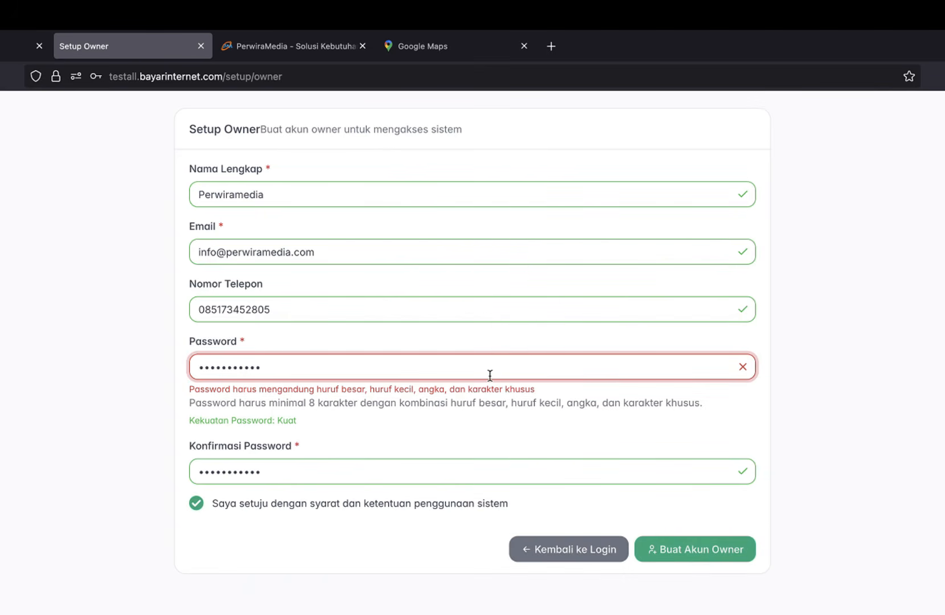
text(•)
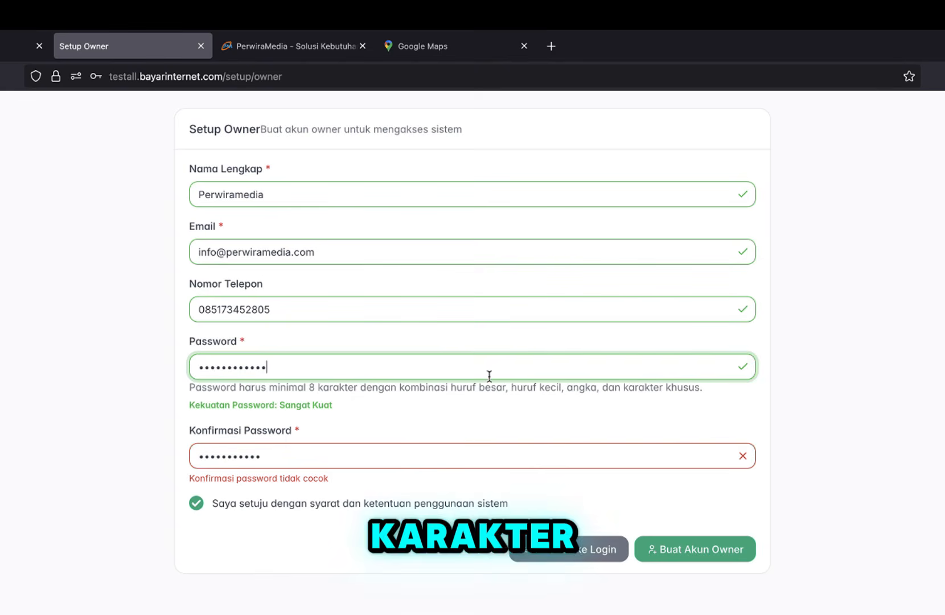
click(439, 455)
text(•)
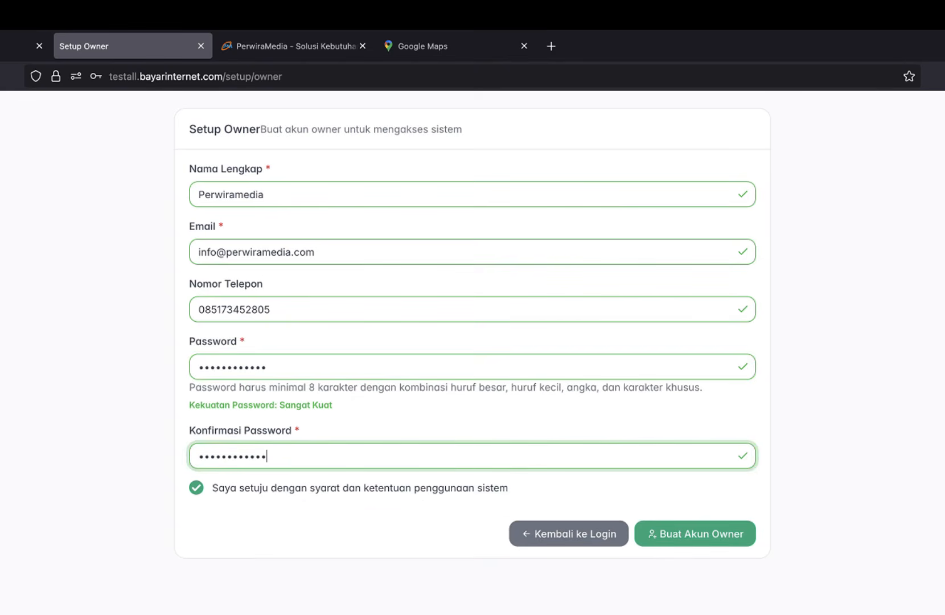
click(667, 533)
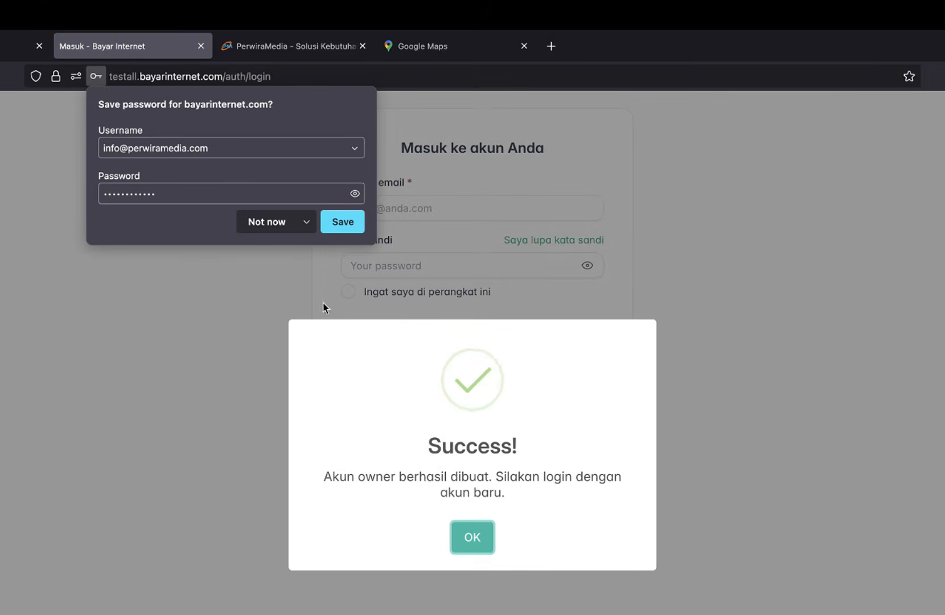
Dismiss the success message and log in with the owner's e-mail and password.
click(469, 537)
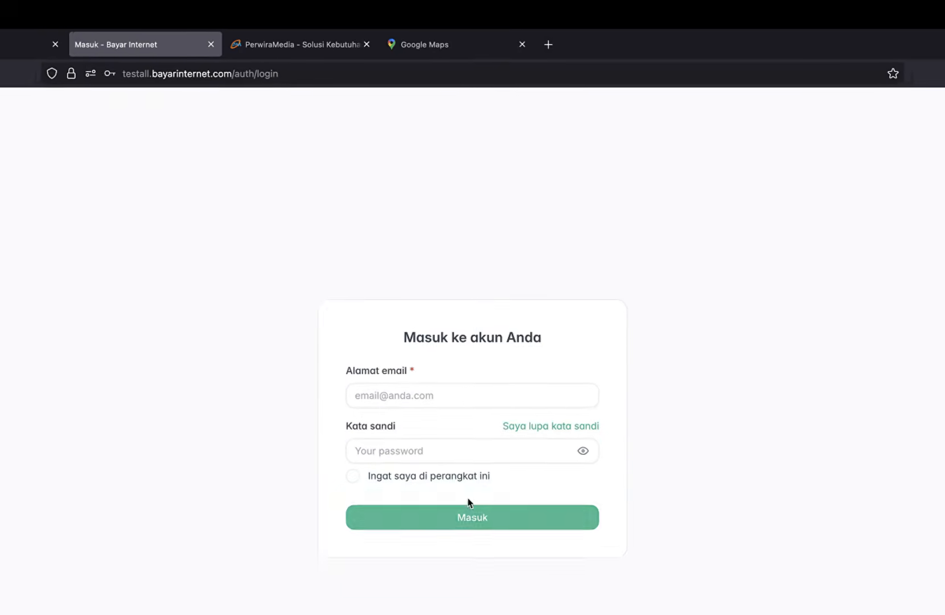
click(434, 410)
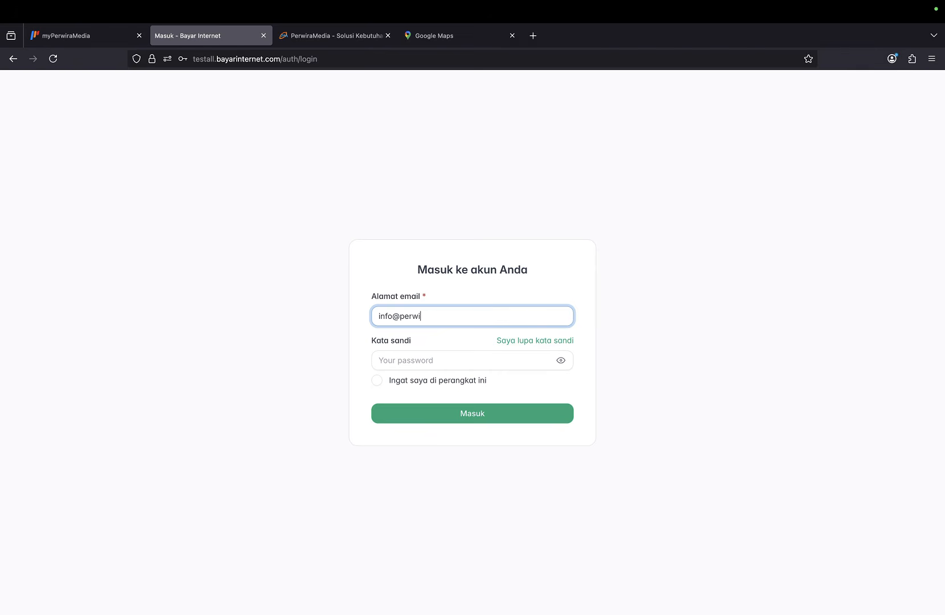
key(Tab)
key(Tab)
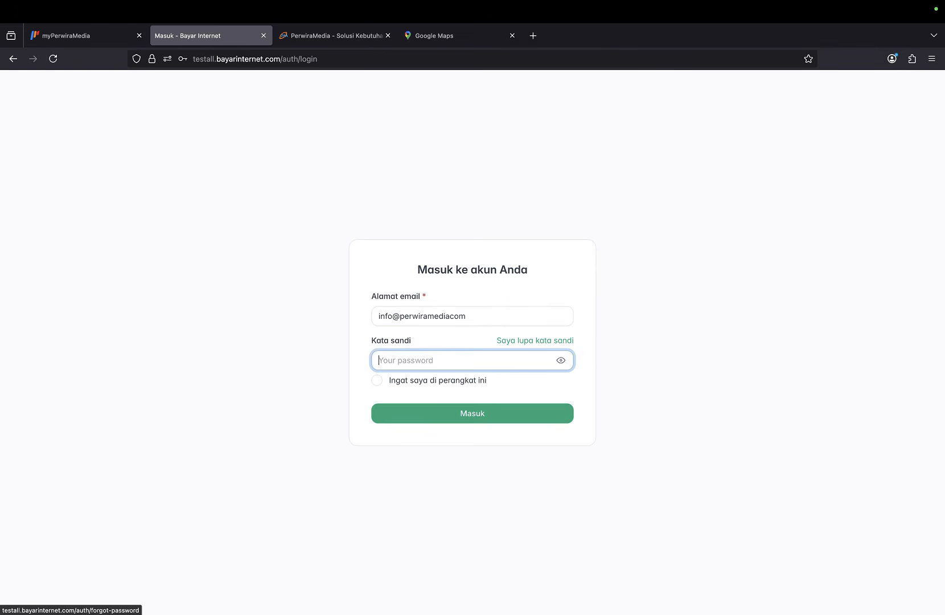
click(450, 316)
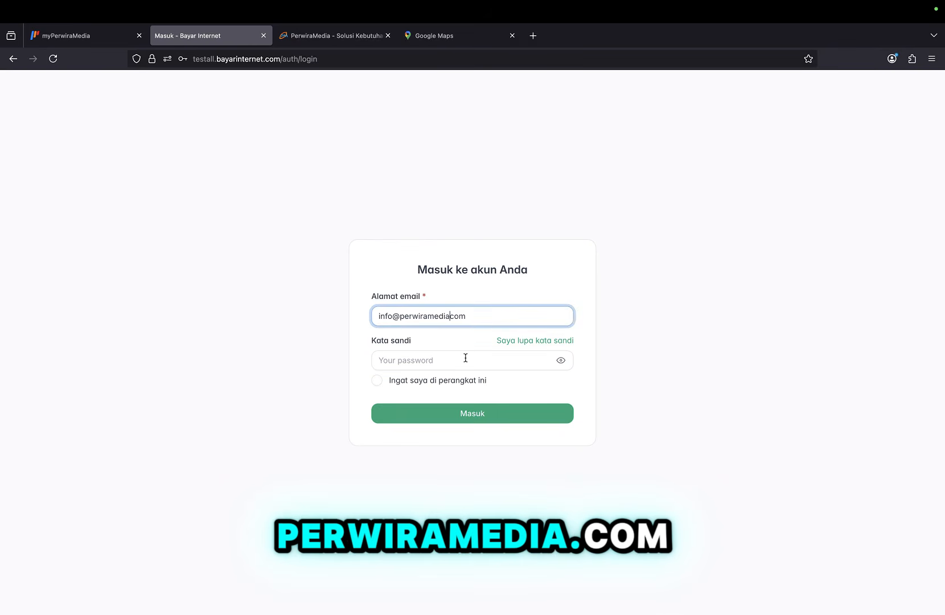
click(450, 364)
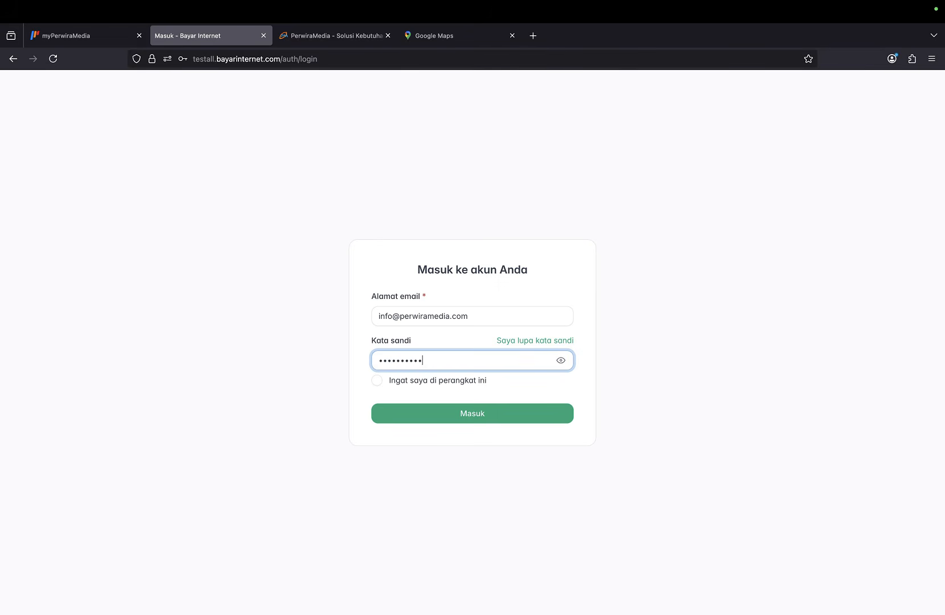
click(468, 413)
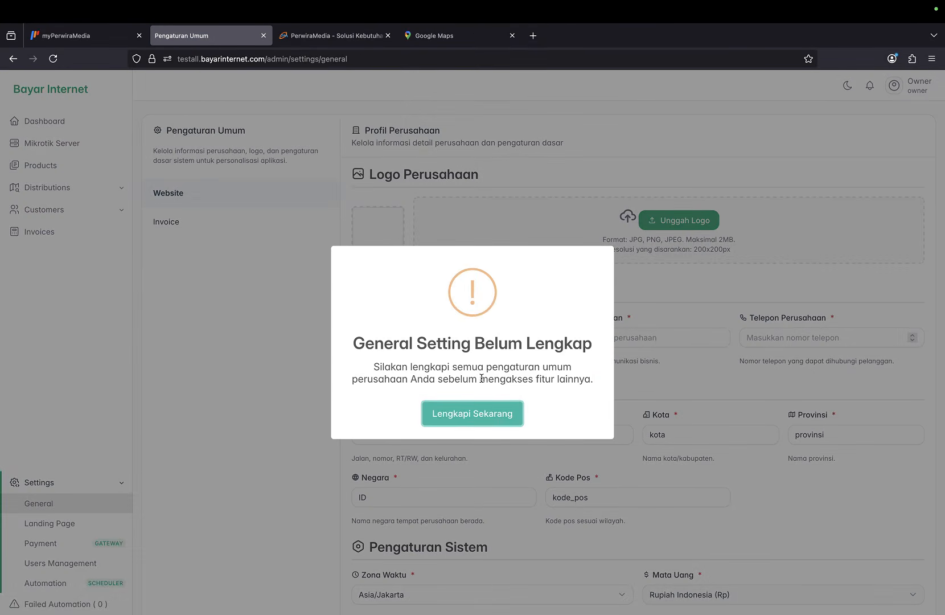
Upload the chosen company logo image file in General Settings.
click(491, 420)
scroll(500, 331, down, 2)
scroll(499, 332, up, 2)
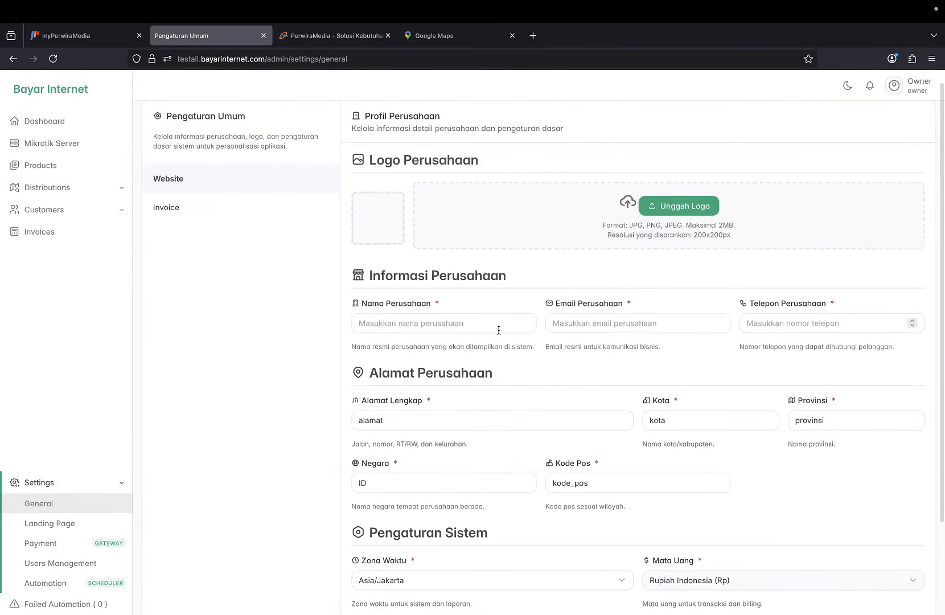
scroll(501, 301, down, 1)
scroll(501, 301, up, 1)
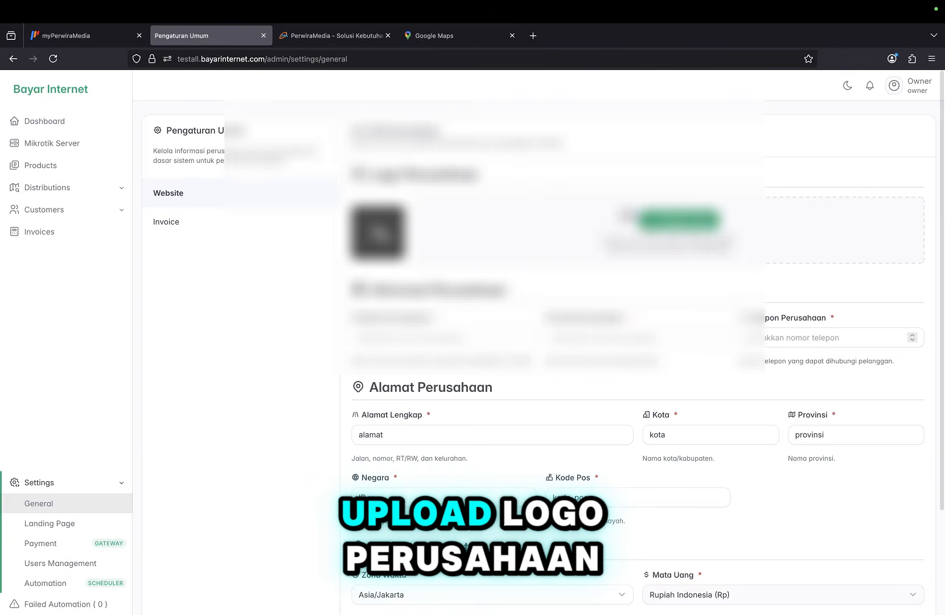
click(679, 221)
click(391, 168)
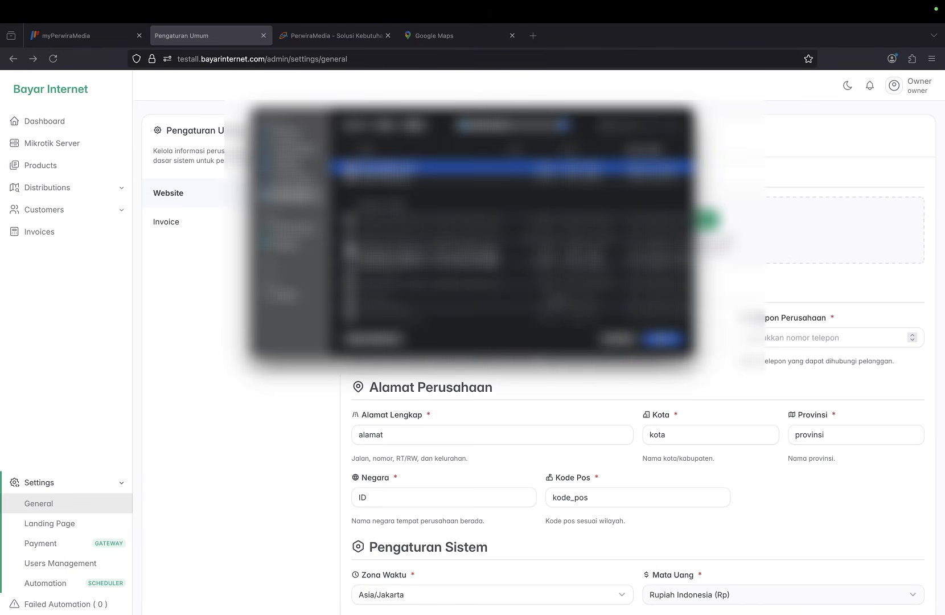
click(664, 339)
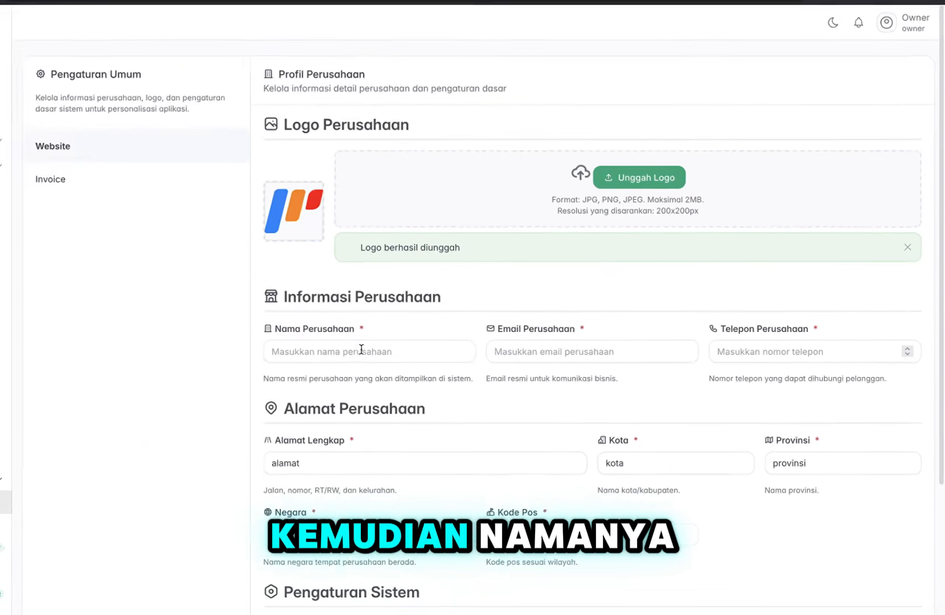
Fill in the company name, company e-mail and phone number.
click(438, 371)
text(Perwiramedia)
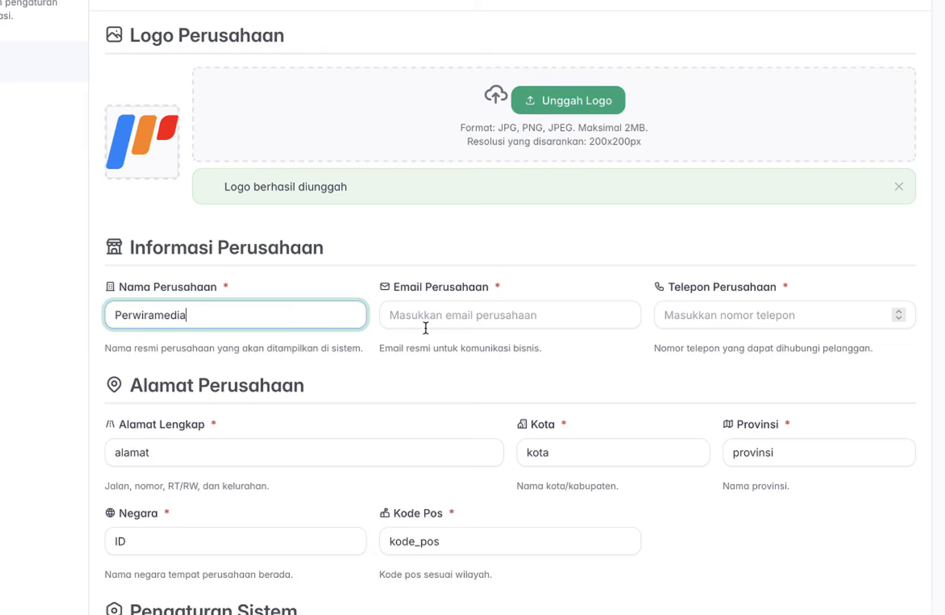
click(426, 328)
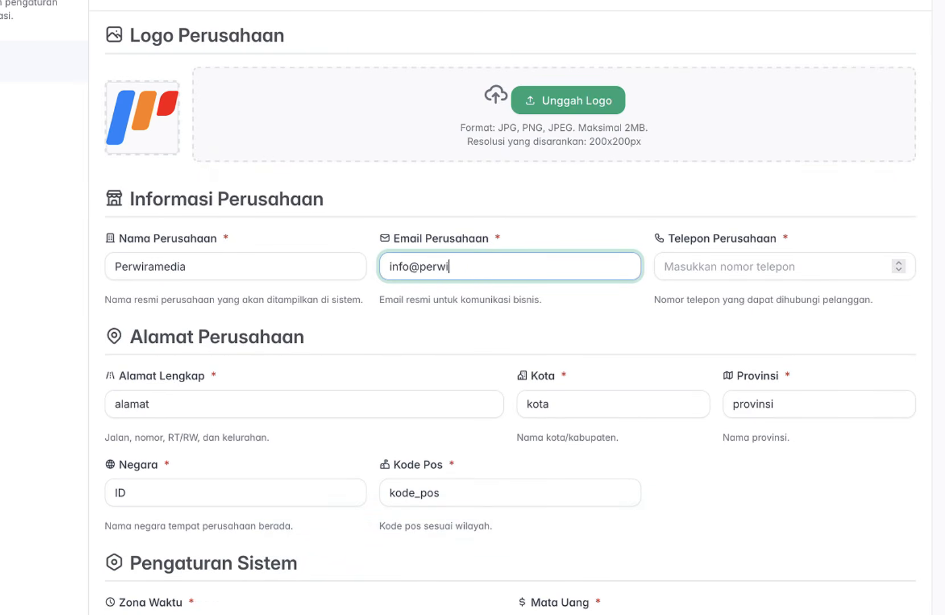
key(Tab)
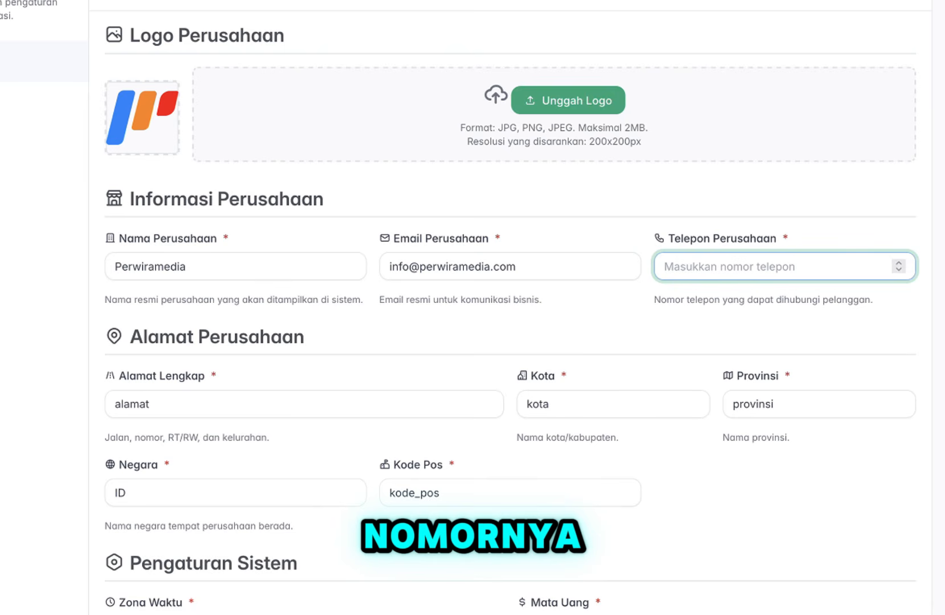
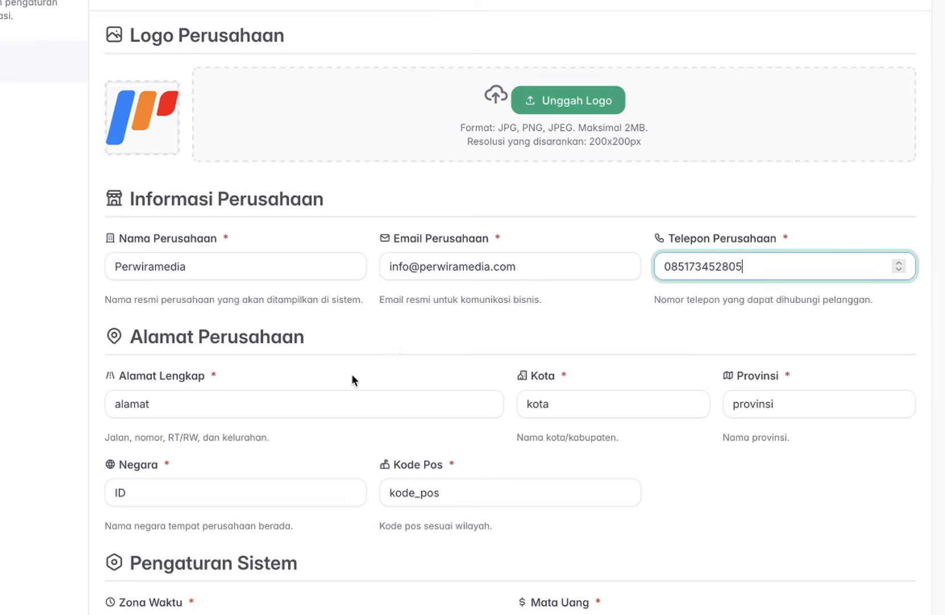
click(425, 310)
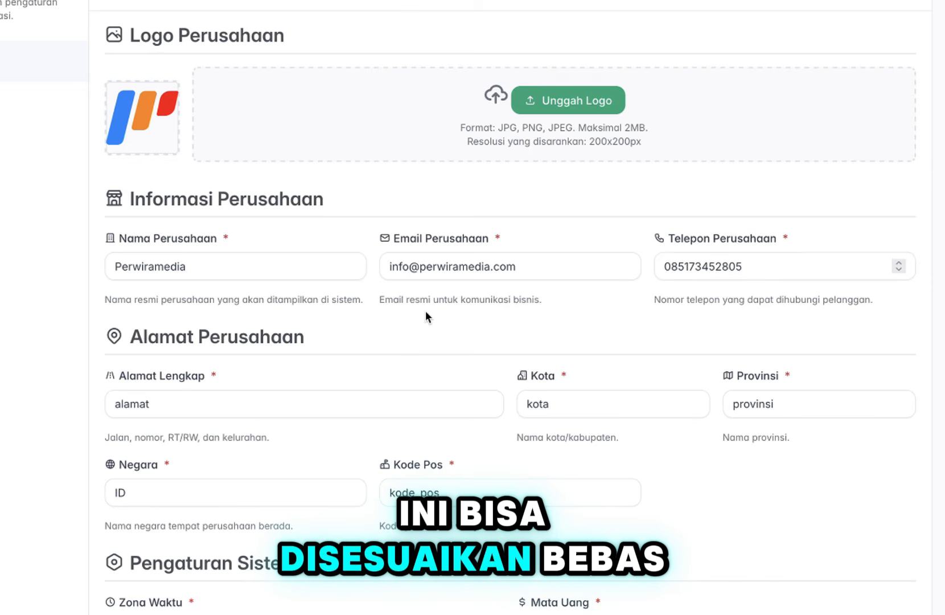
Replace the placeholder full address, city, province and postal code with the company's details.
scroll(425, 310, down, 2)
click(340, 302)
key(ctrl+a)
key(BackSpace)
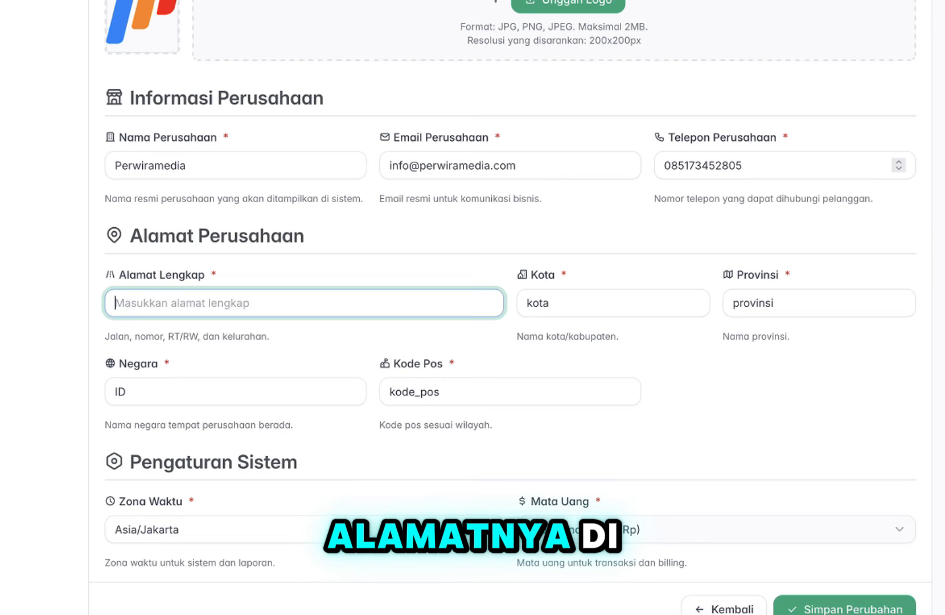
text(Purbalingga)
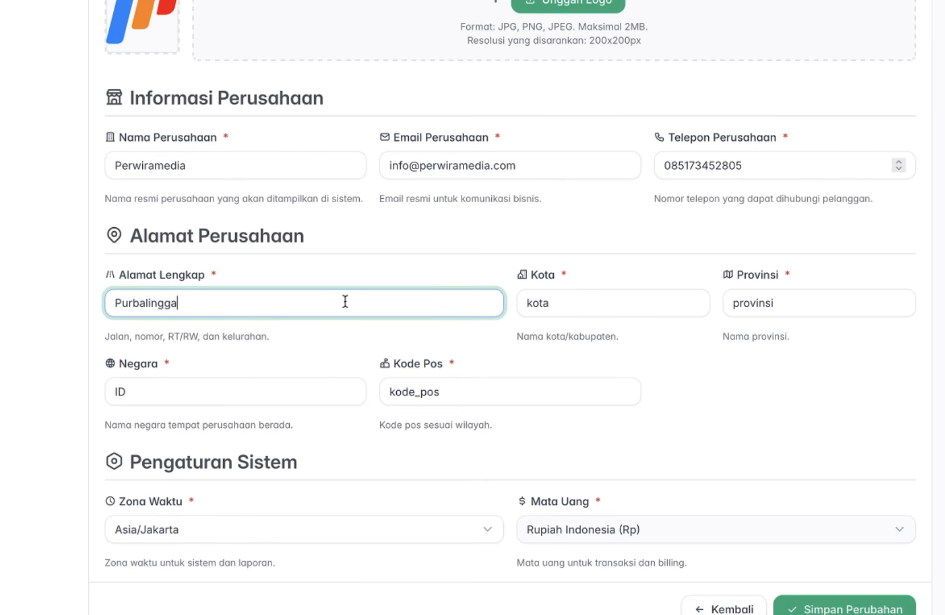
key(ctrl+a)
text(P)
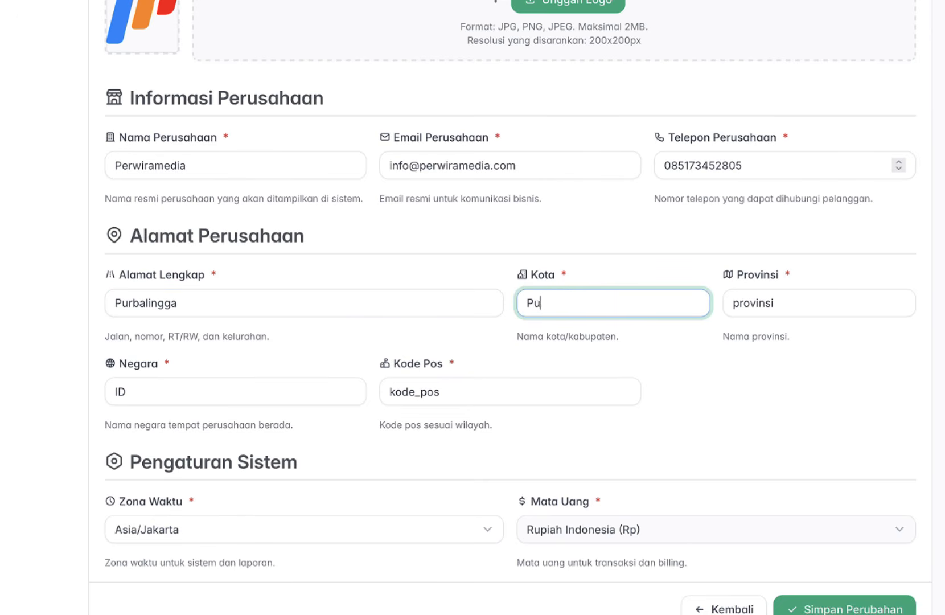
key(ctrl+a)
text(J)
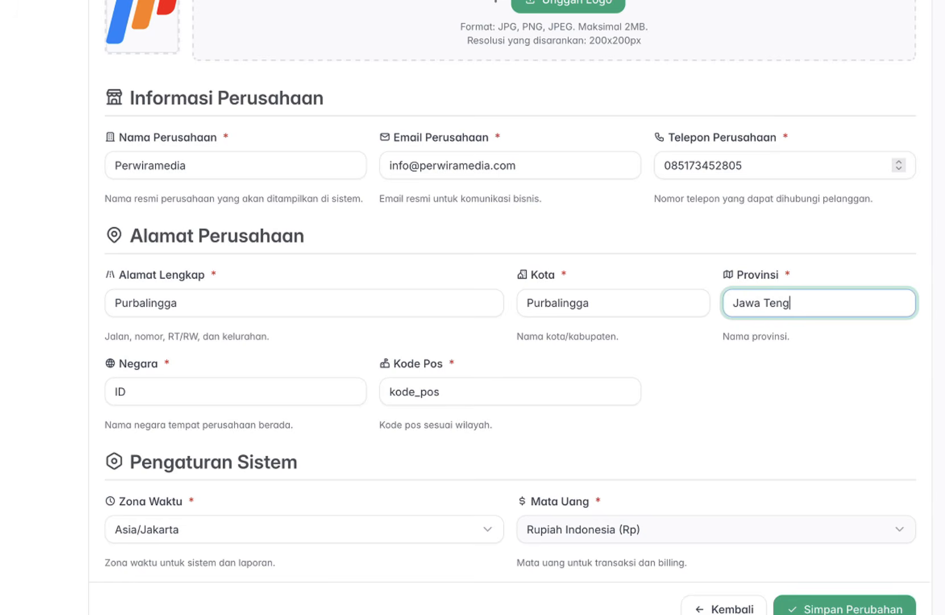
click(439, 391)
key(ctrl+a)
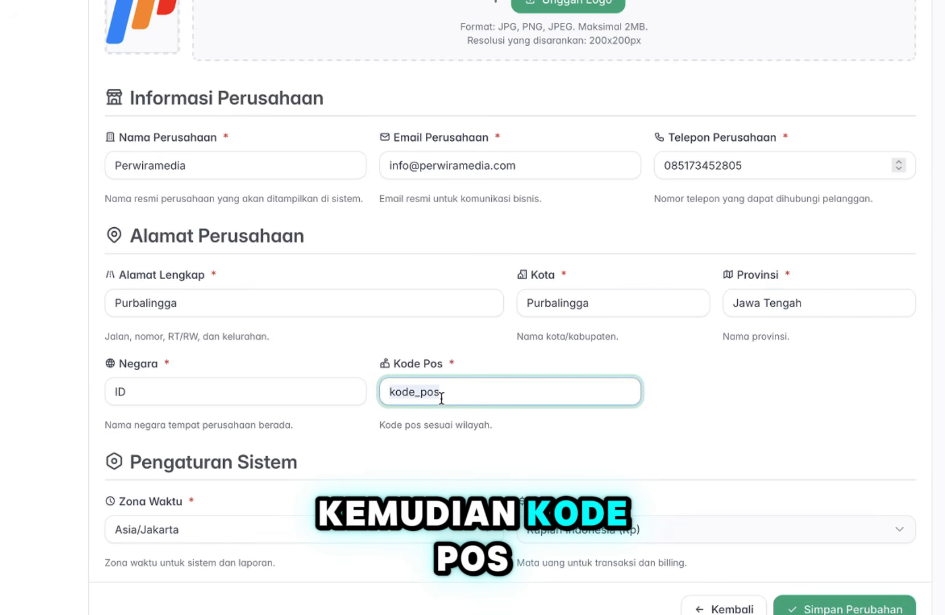
text(57)
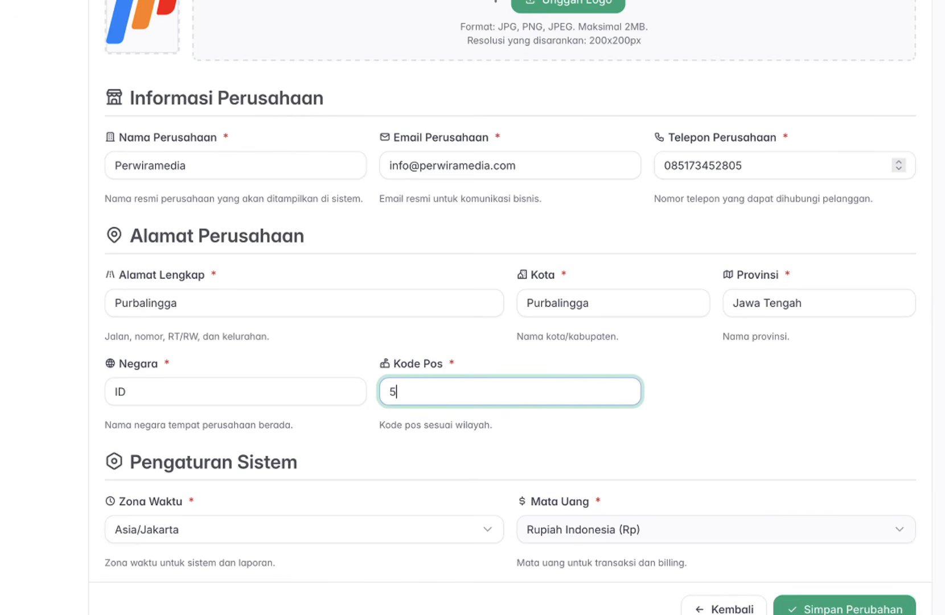
Keep Asia/Jakarta as the time zone and save the general settings.
scroll(455, 485, down, 1)
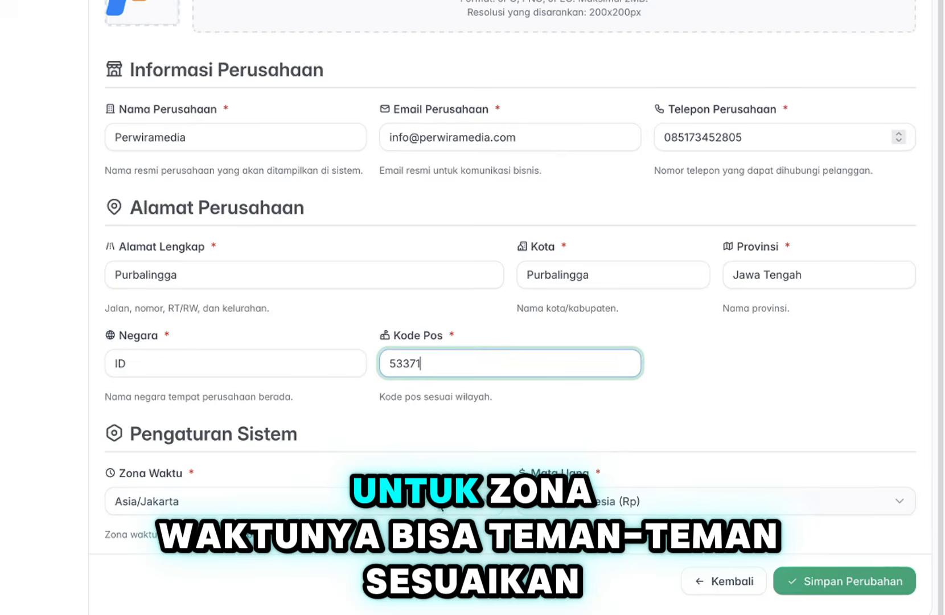
click(302, 501)
key(Escape)
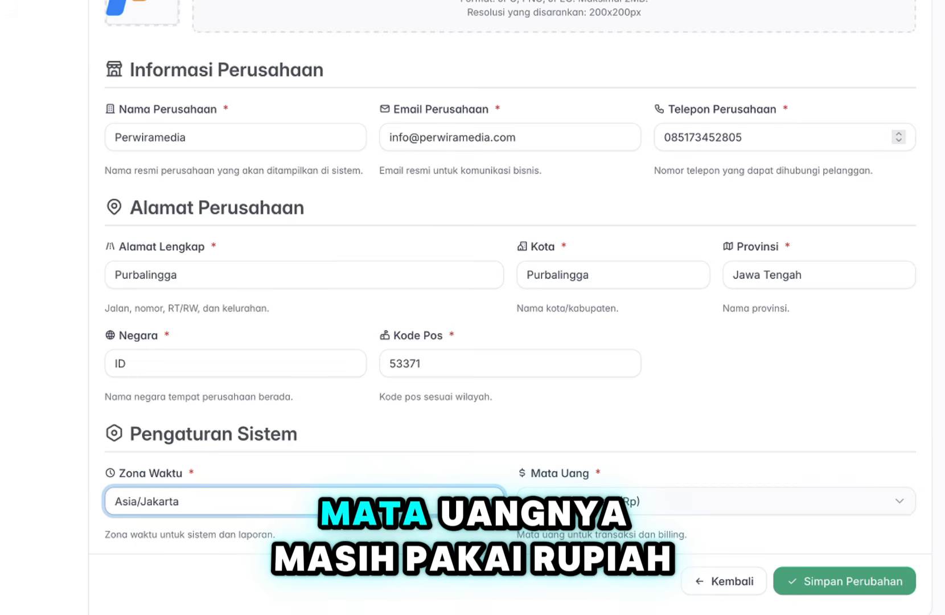
click(563, 458)
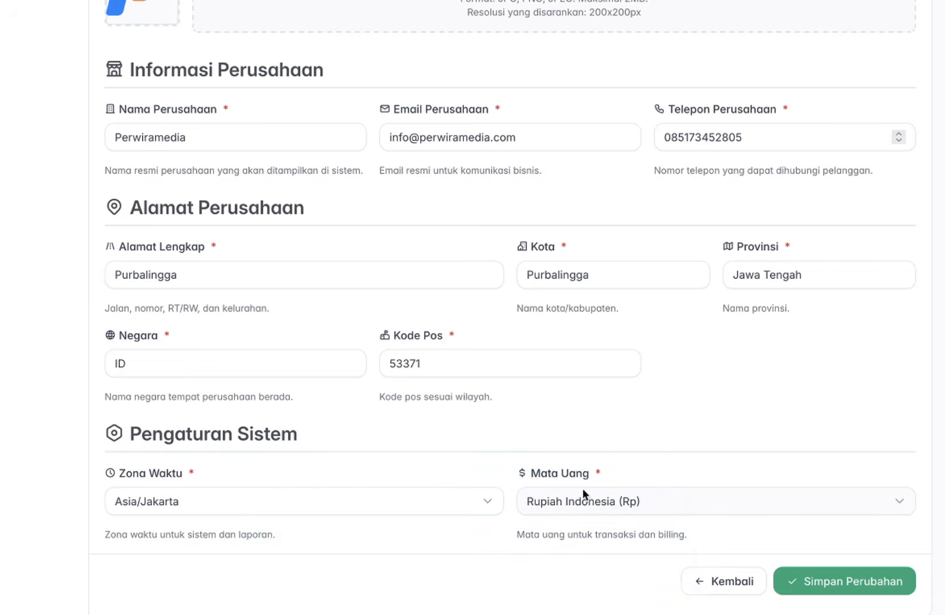
click(819, 581)
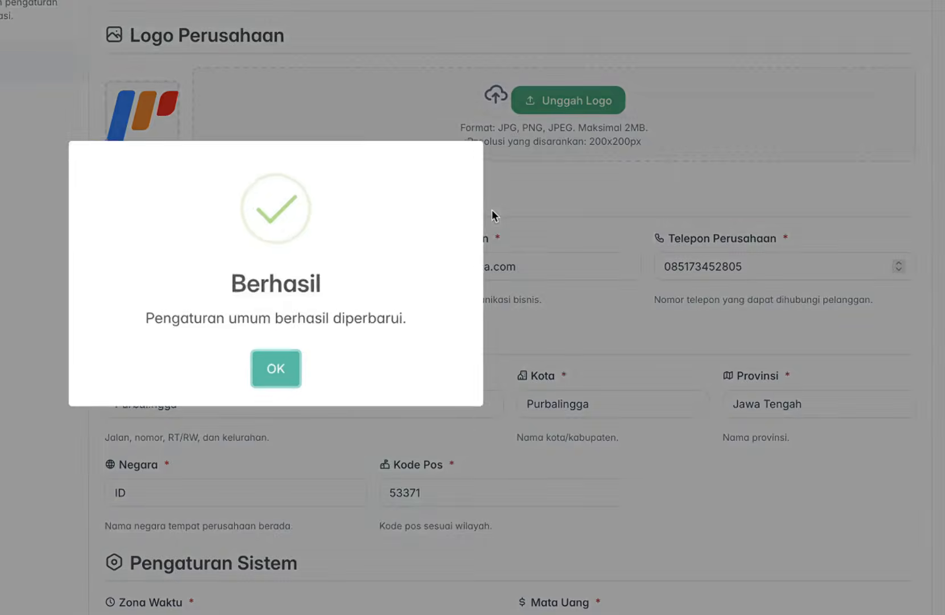
Add a Catatan Invoice note asking customers to confirm payment with the admin if unpaid.
click(277, 368)
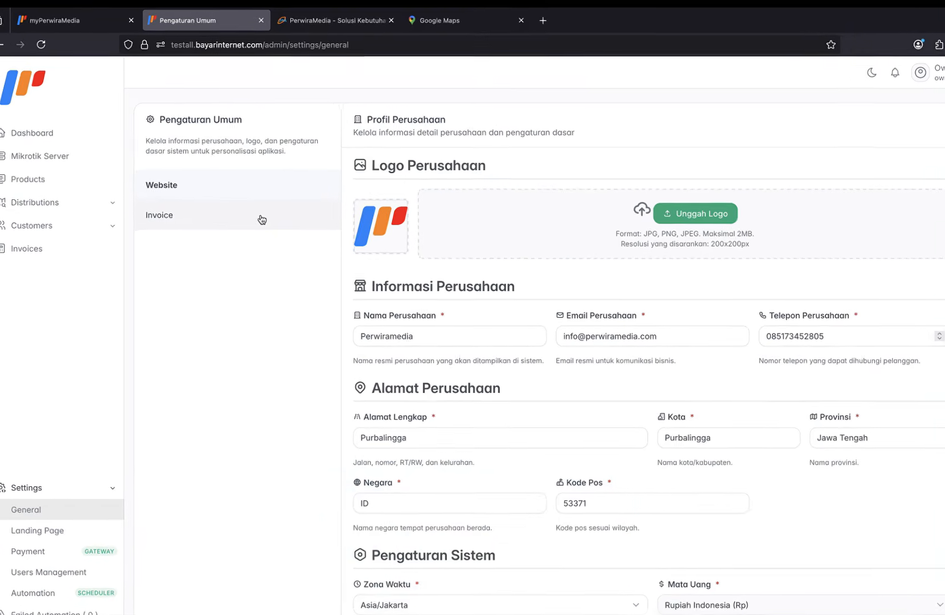
click(262, 220)
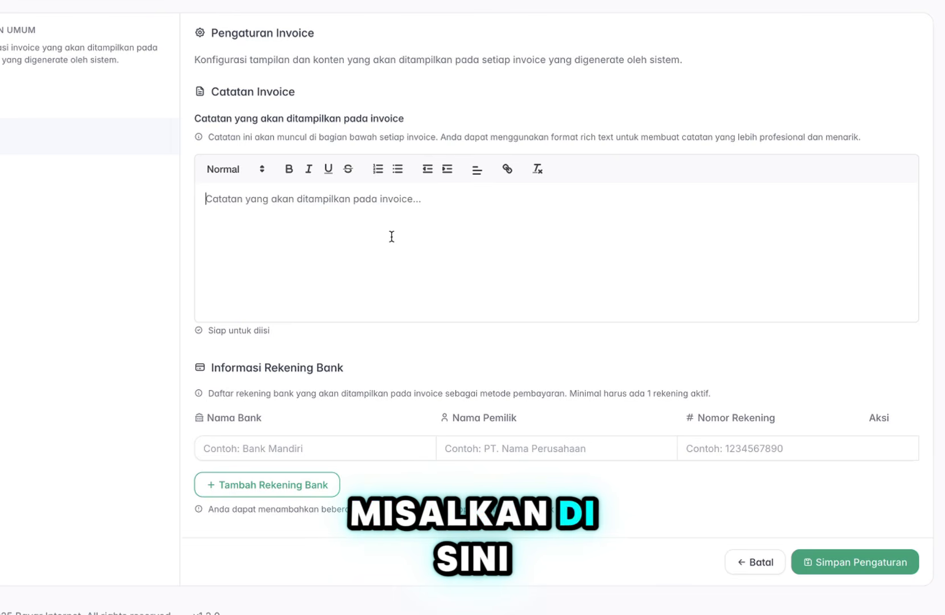
text(ah m)
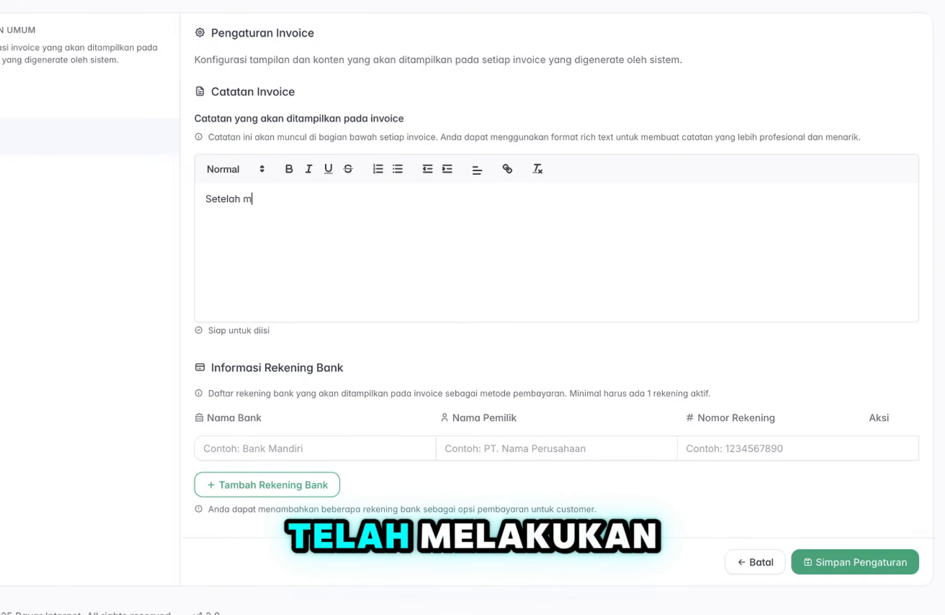
text(elakukan pemba)
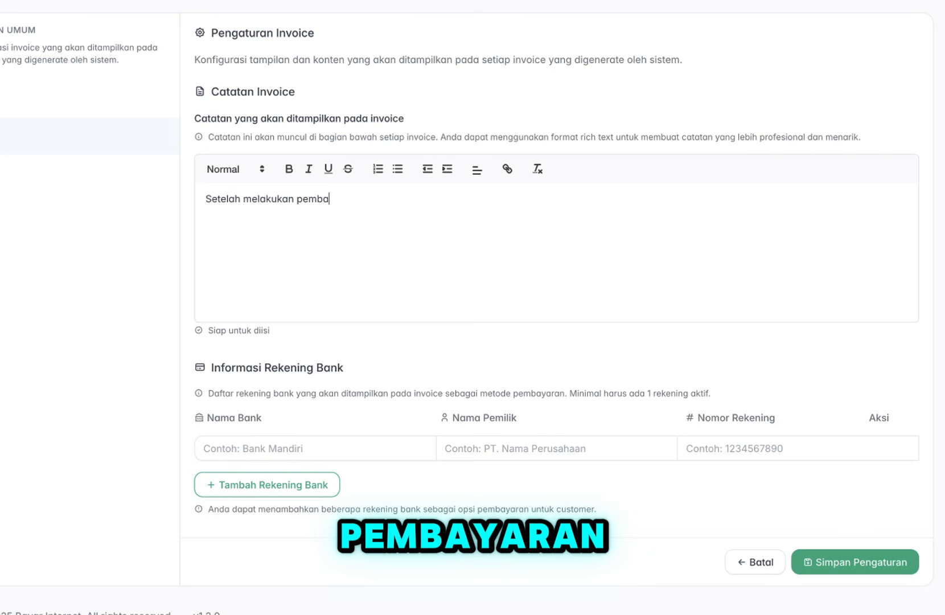
text(yaran , bisa konfirmasi ke admi)
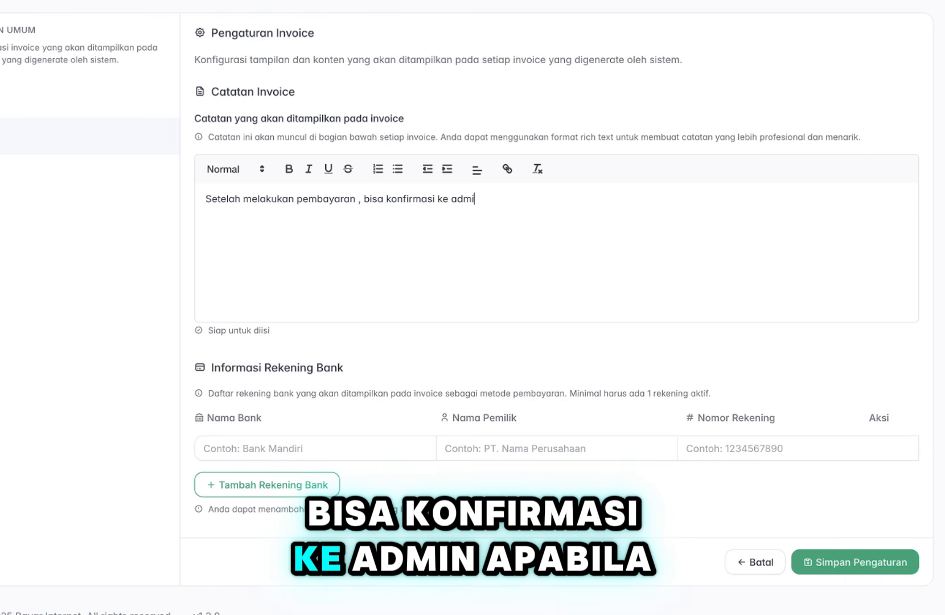
text(n apabila s)
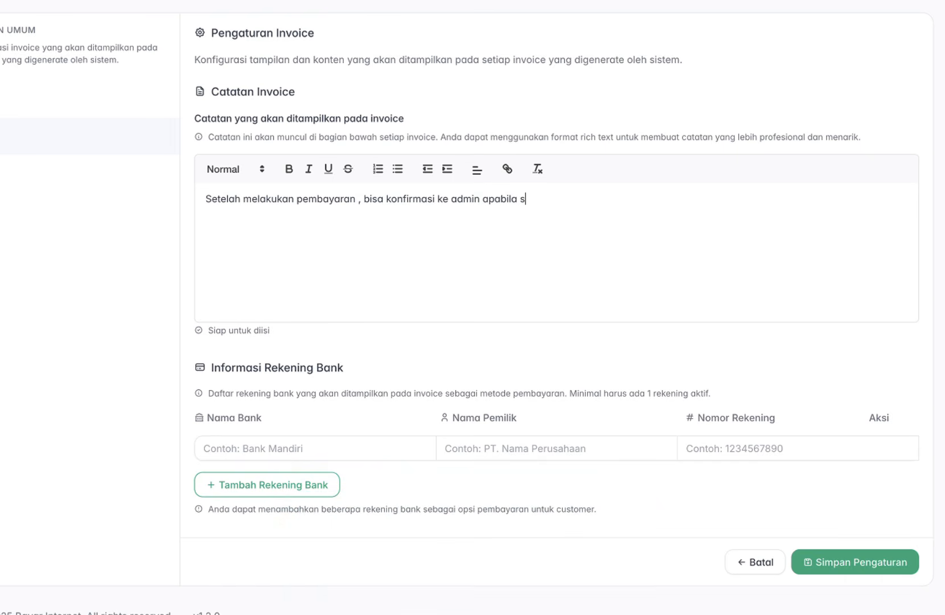
text(tatus belum terbayarkan)
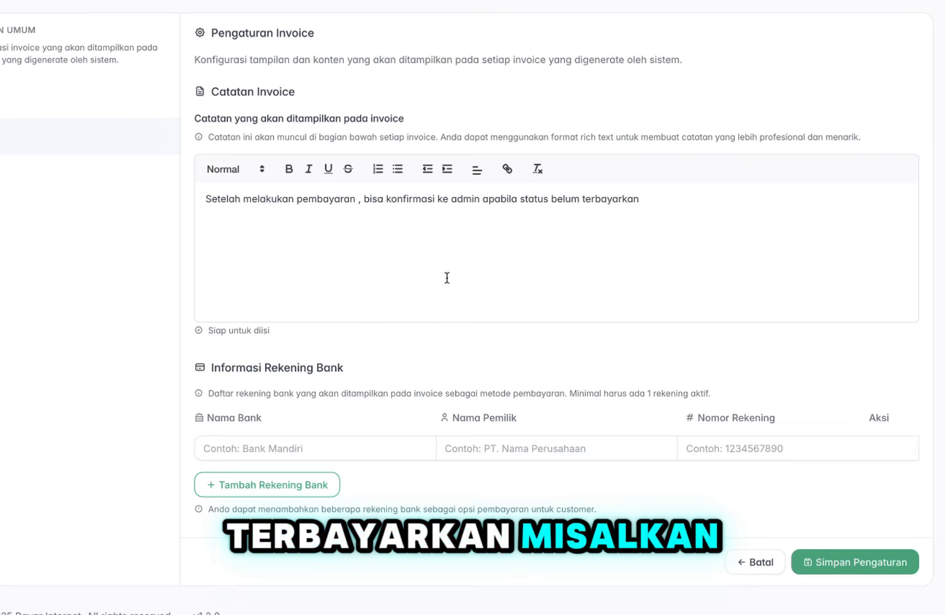
text(.)
Add a Bank BCA account owned by Perwiramedia with its account number.
click(259, 451)
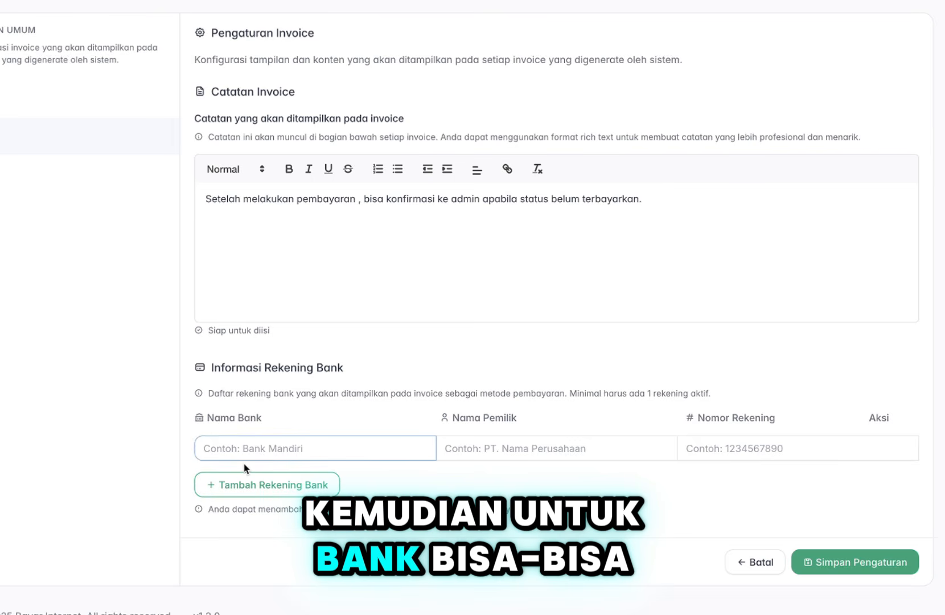
text(Ban)
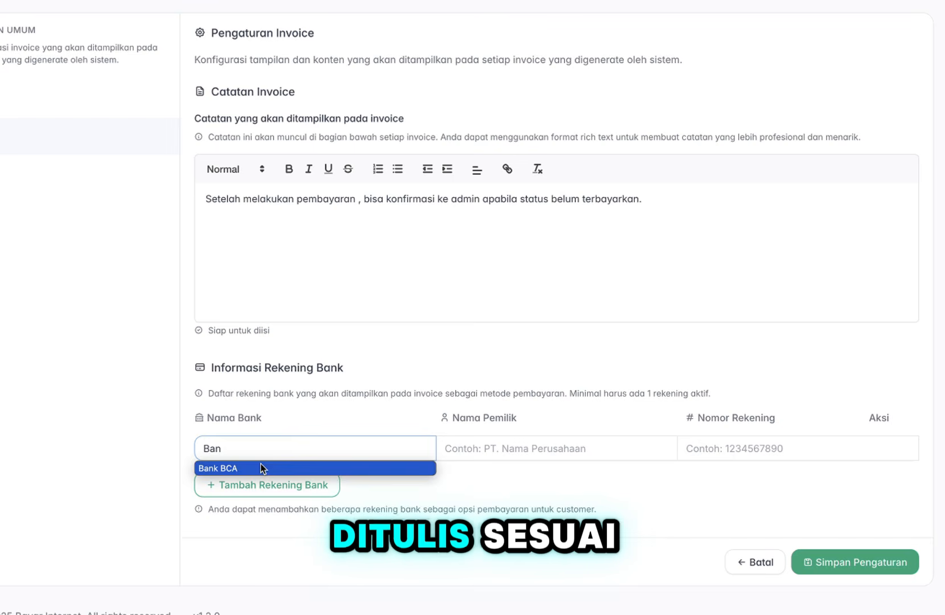
click(260, 468)
click(559, 455)
text(P)
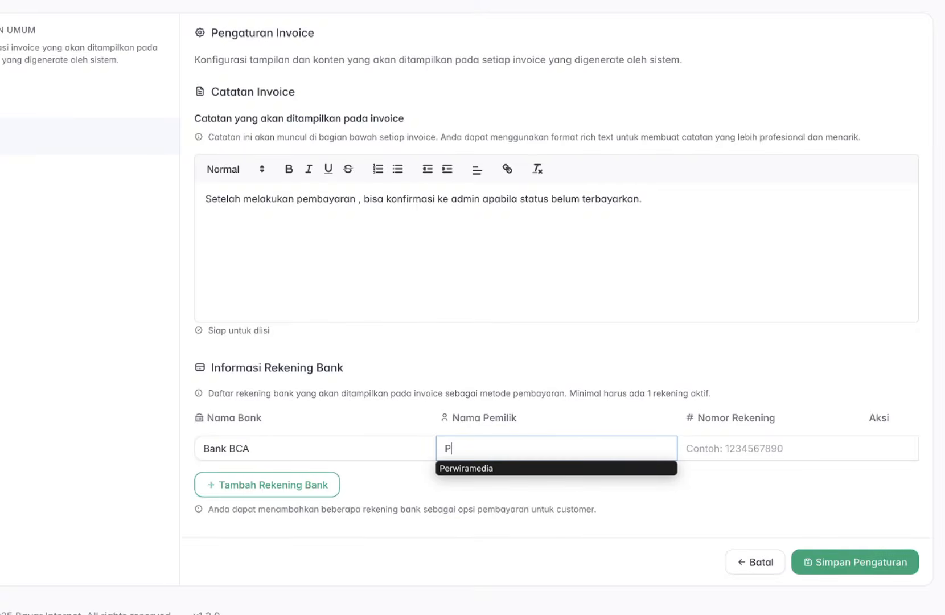
click(619, 467)
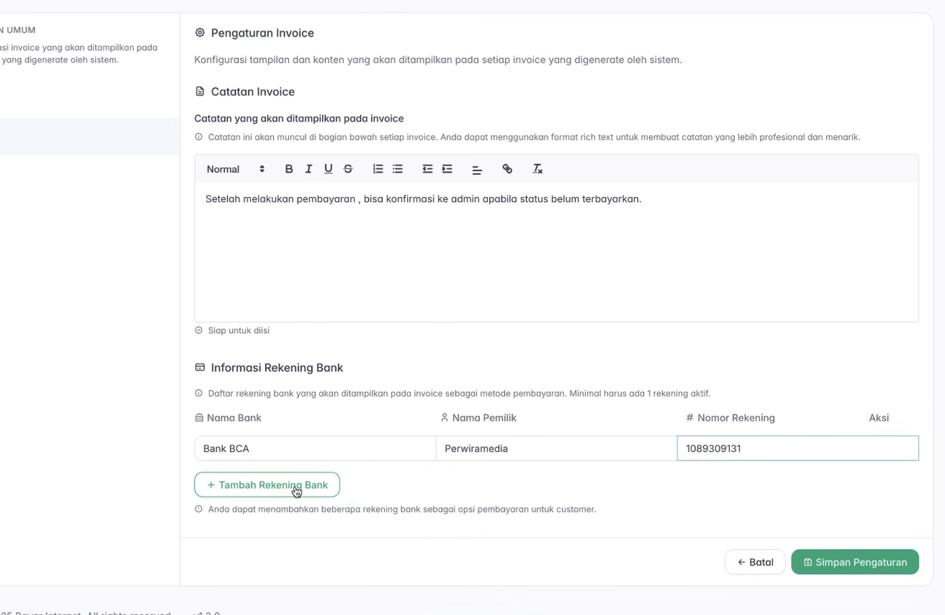
Add a second Bank BRI account for Perwiramedia with its account number and save.
click(297, 491)
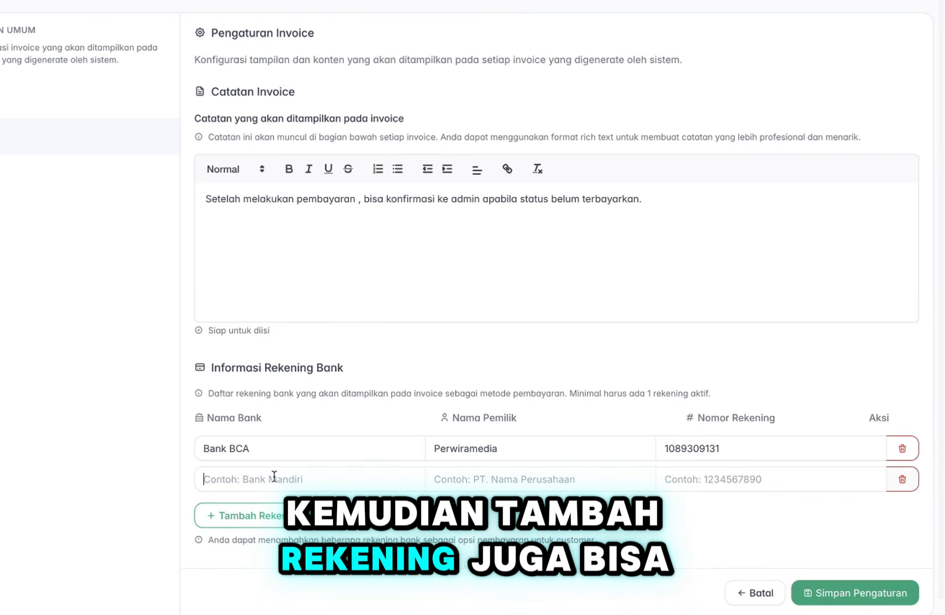
click(273, 499)
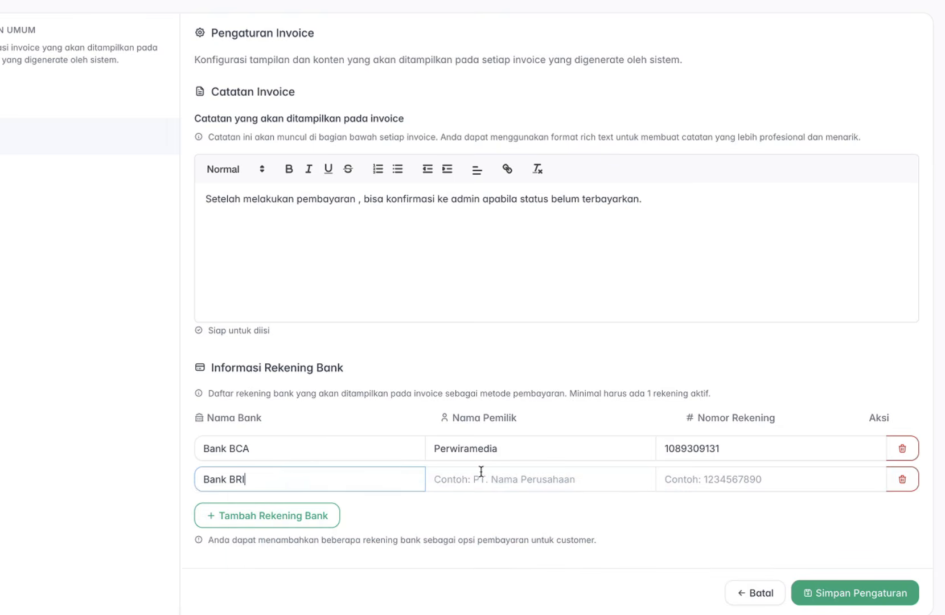
text(Perwiramedi)
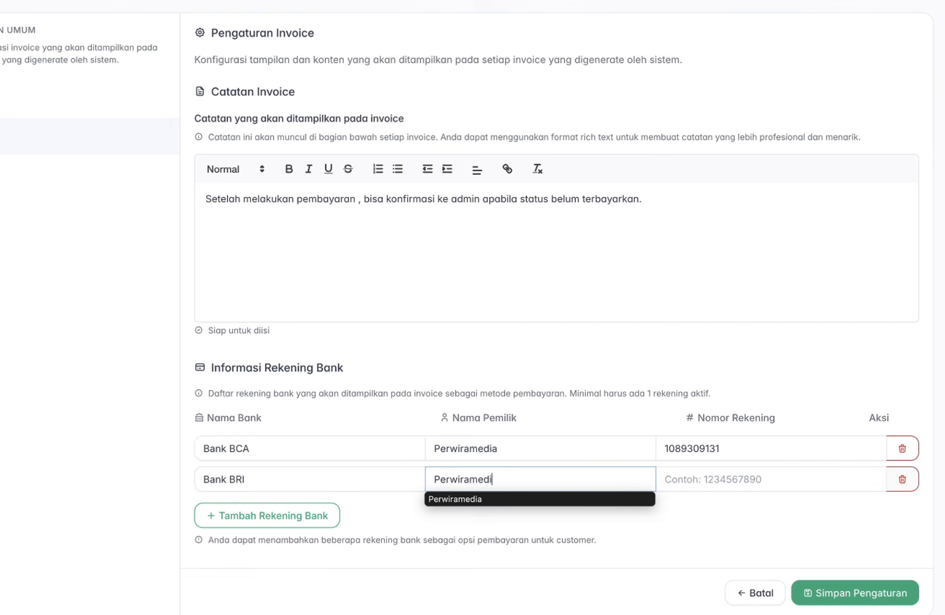
text(a)
click(695, 477)
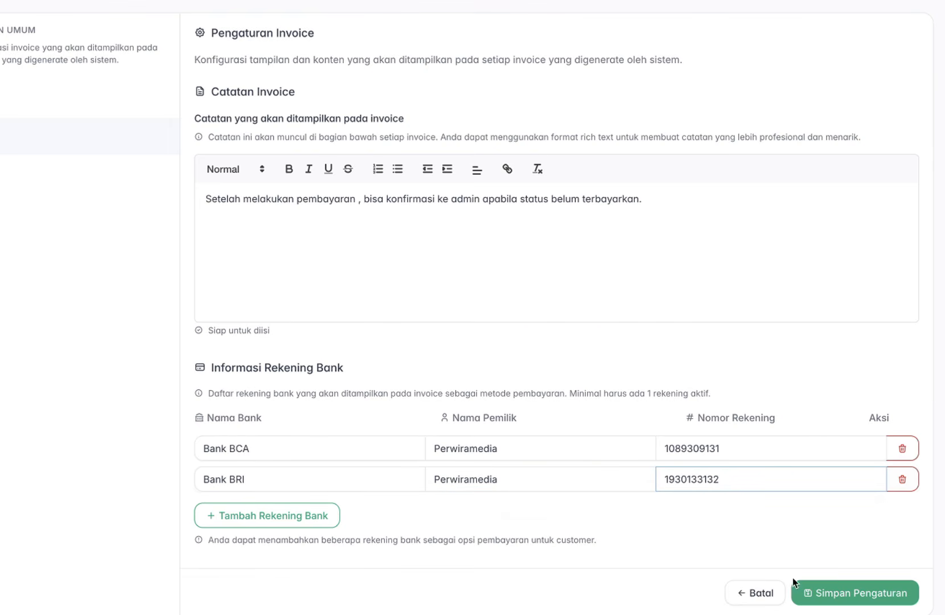
click(796, 584)
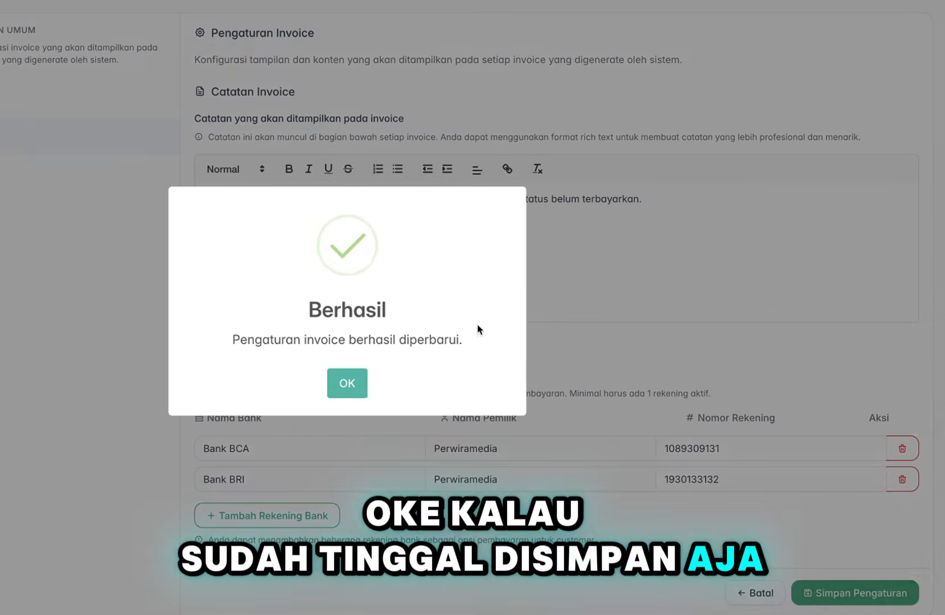
Dismiss the confirmation and go to Settings > Landing Page.
click(360, 390)
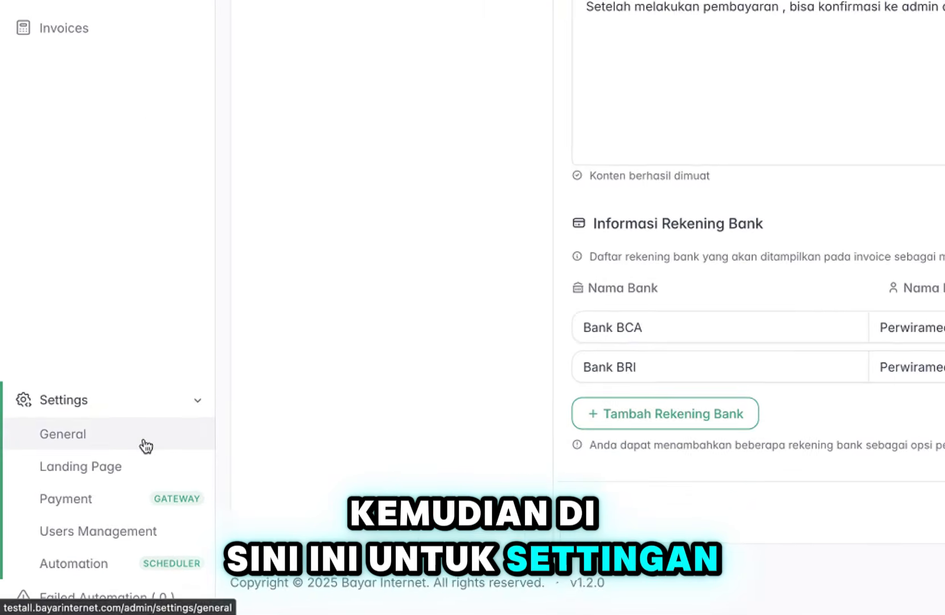
click(143, 442)
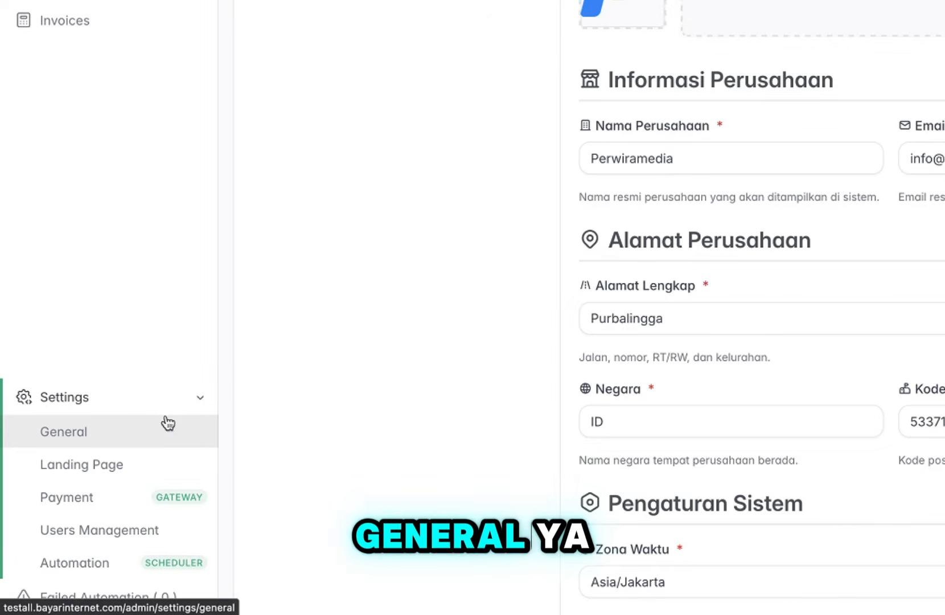
click(111, 469)
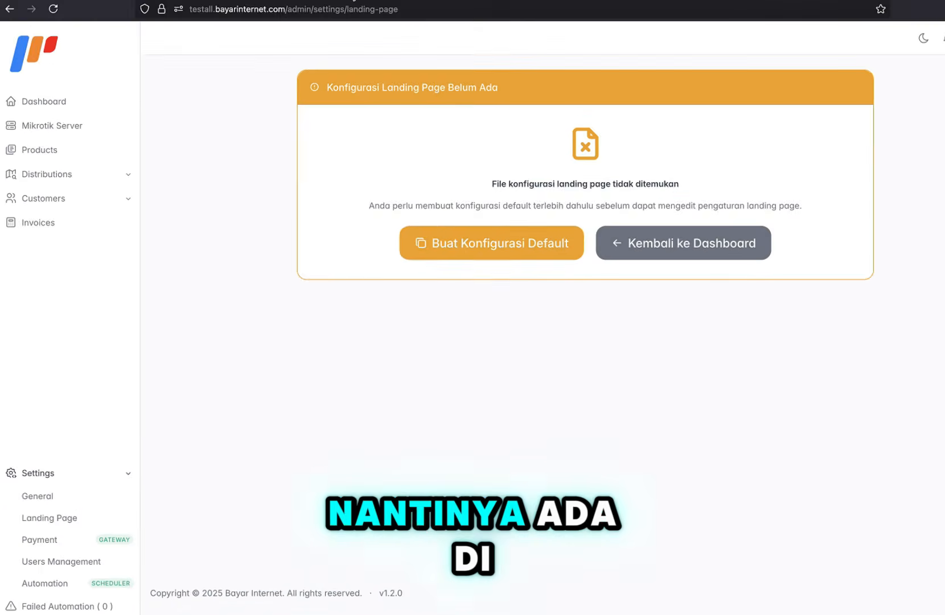
Open the public landing page from the myPerwiraMedia service domain, then return to the Bayar Internet admin.
mouse_move(321, 34)
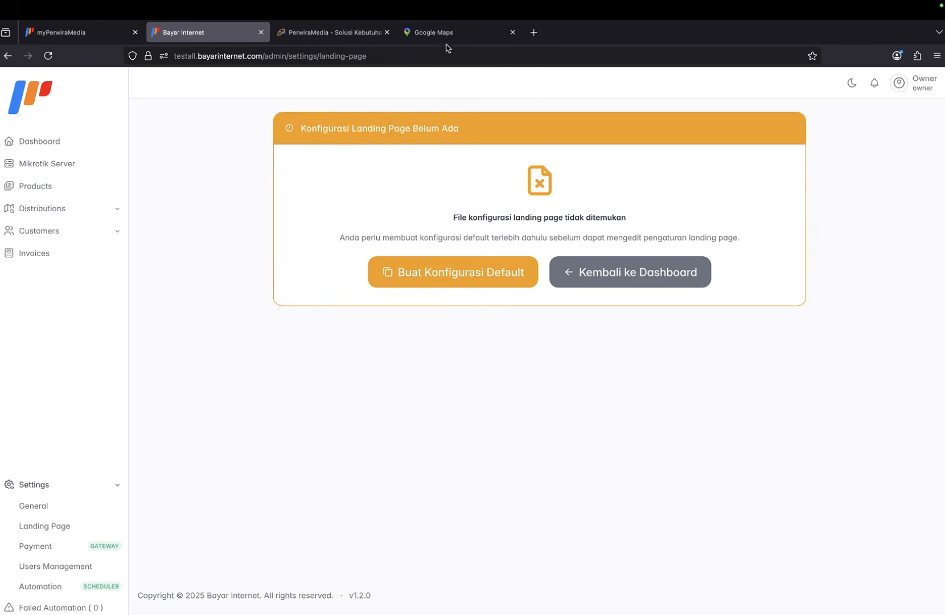
click(77, 33)
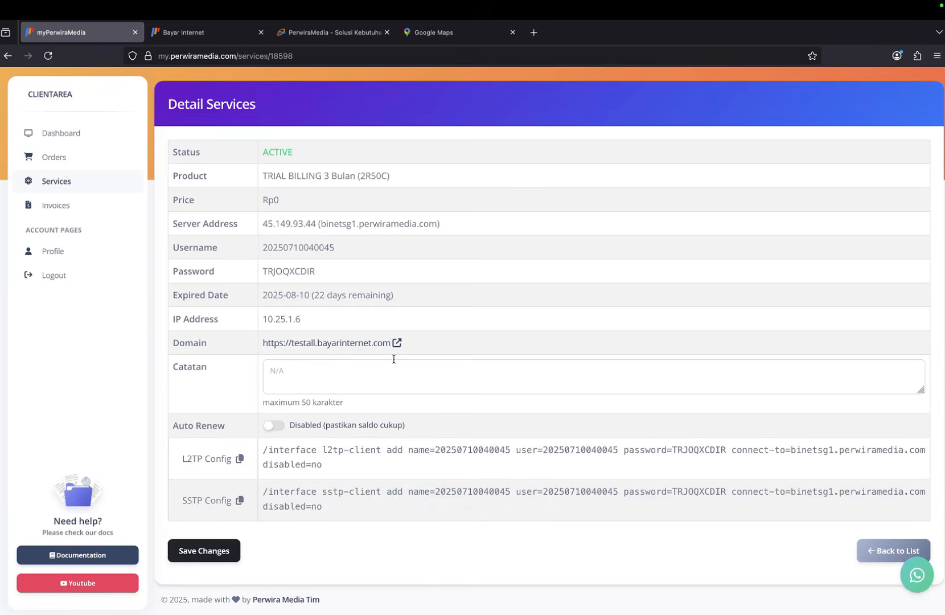
click(397, 342)
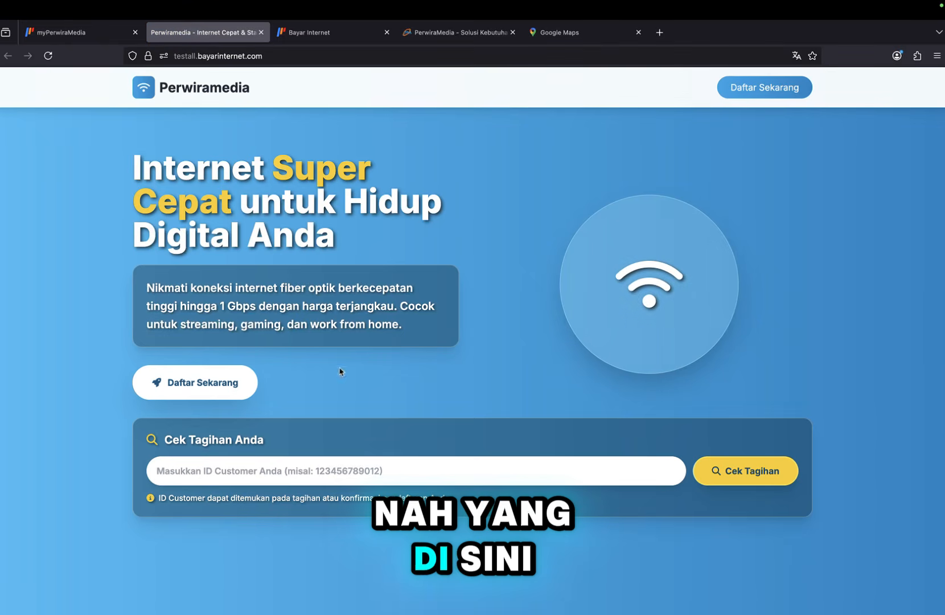
click(341, 33)
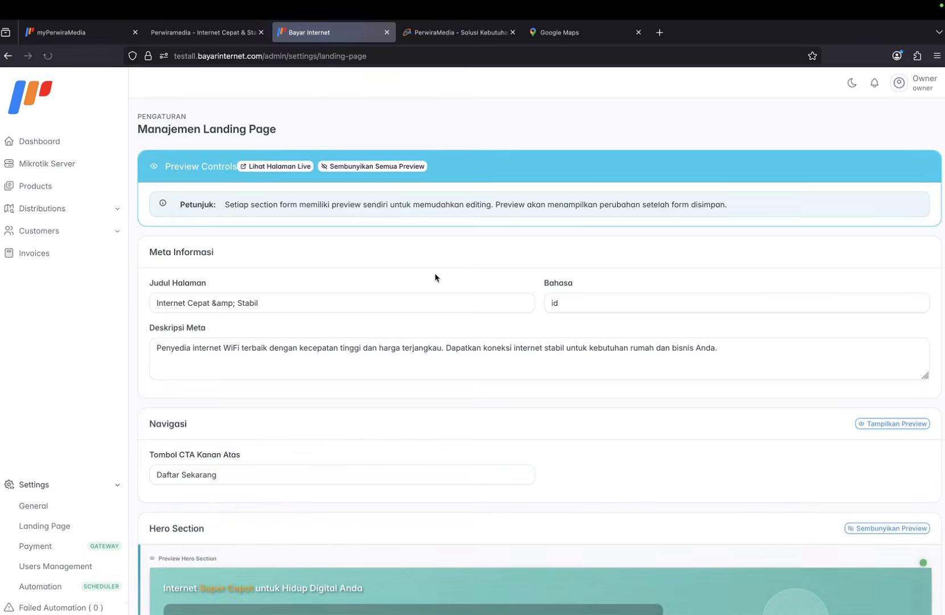
Preview the navigation bar and compare it with the public landing page.
scroll(389, 296, down, 5)
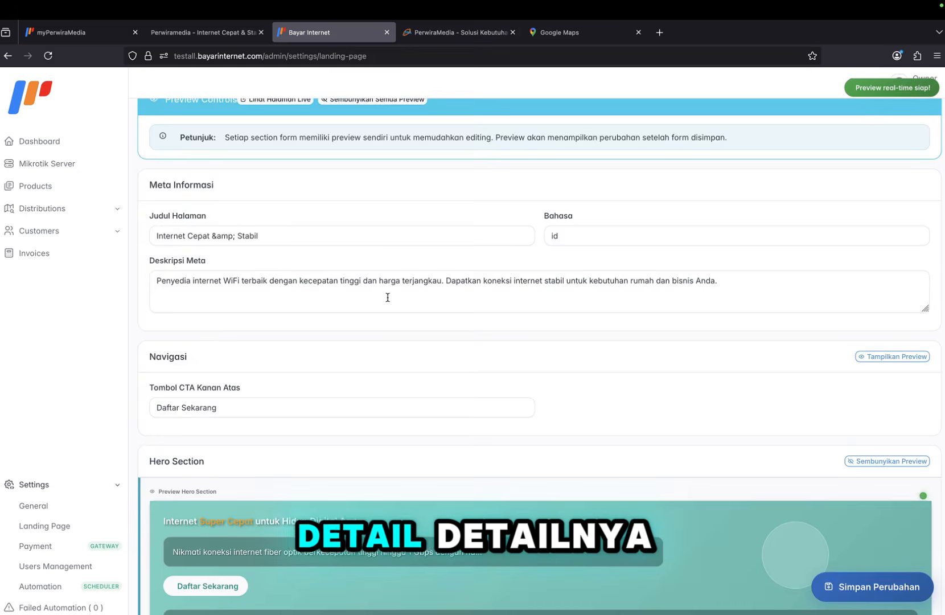
scroll(387, 297, down, 3)
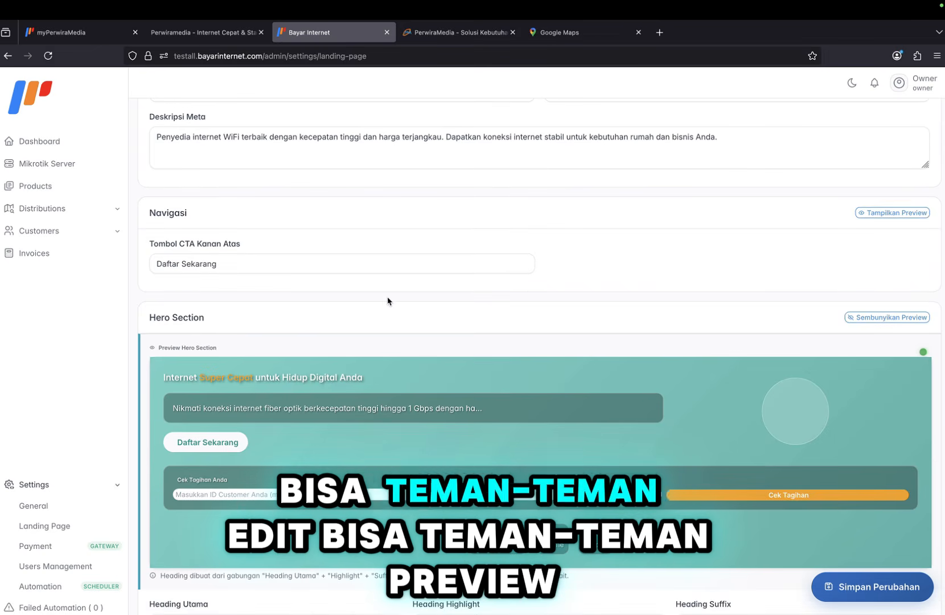
click(895, 214)
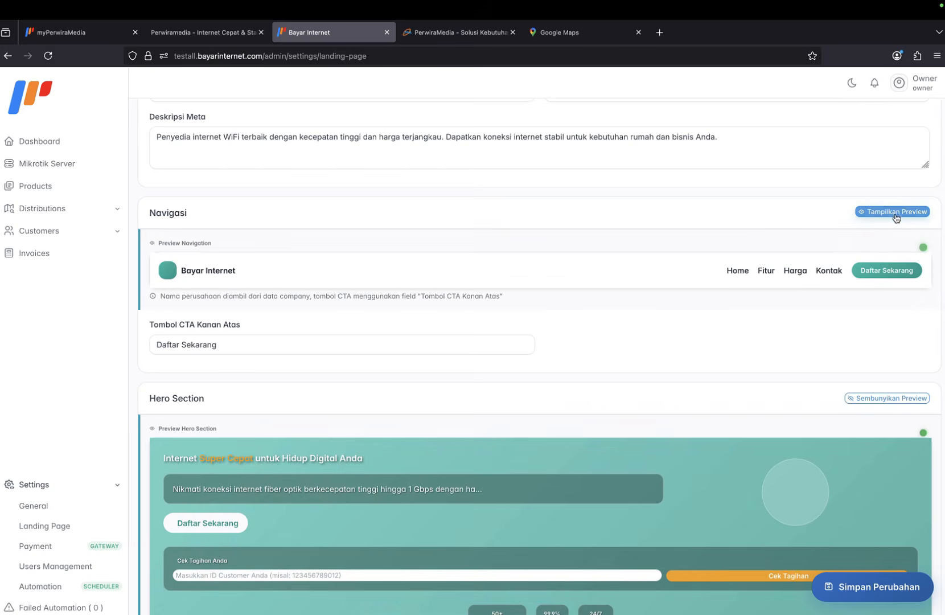
click(215, 33)
click(344, 35)
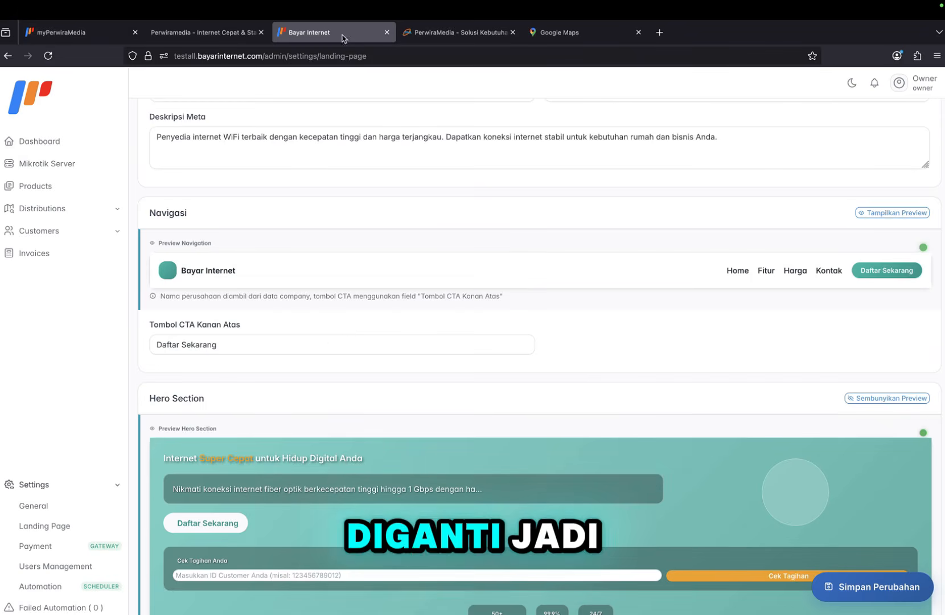
Change the top-right CTA button to 'Ayo Gabung', save, and reload the public page.
text(A)
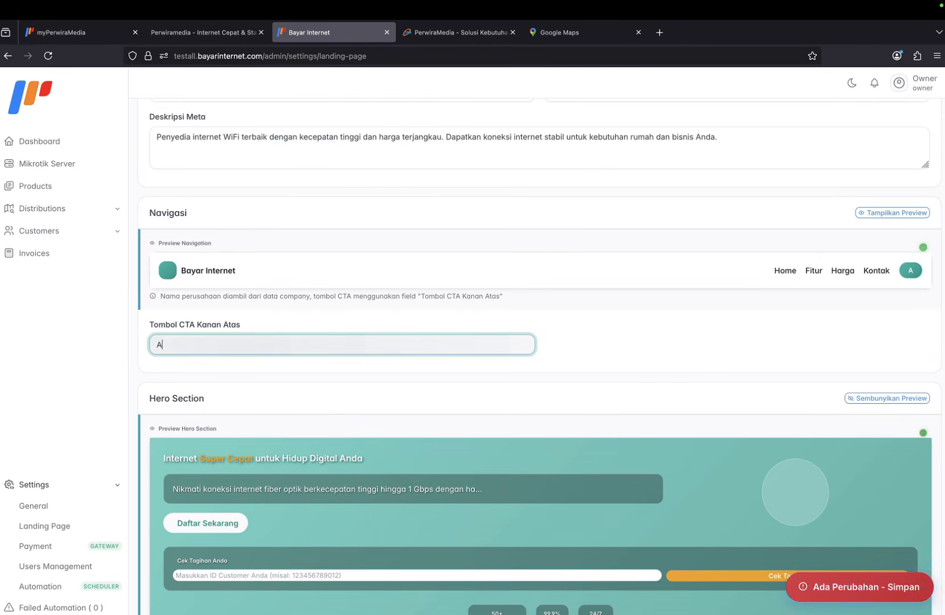
text(yo Gabung)
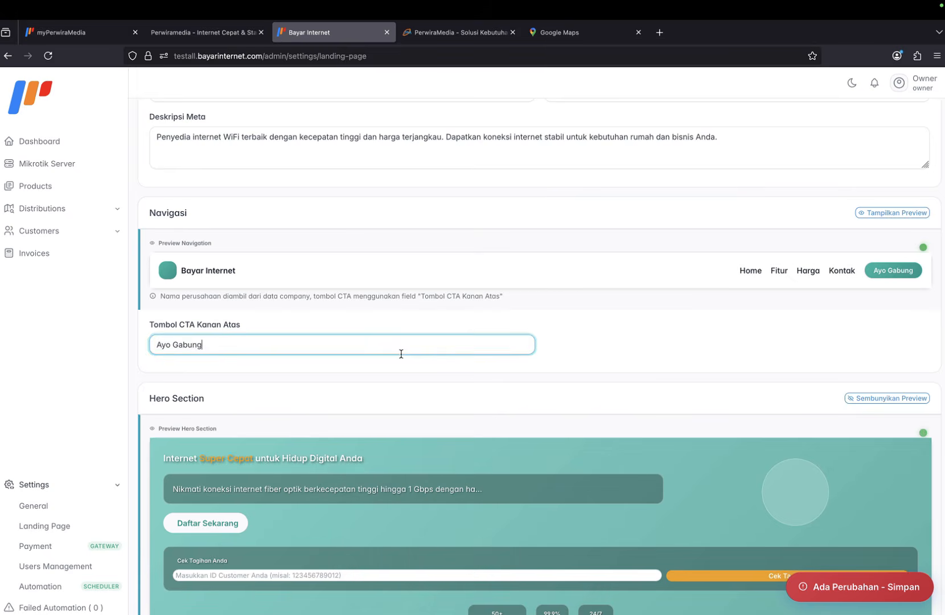
scroll(401, 354, down, 15)
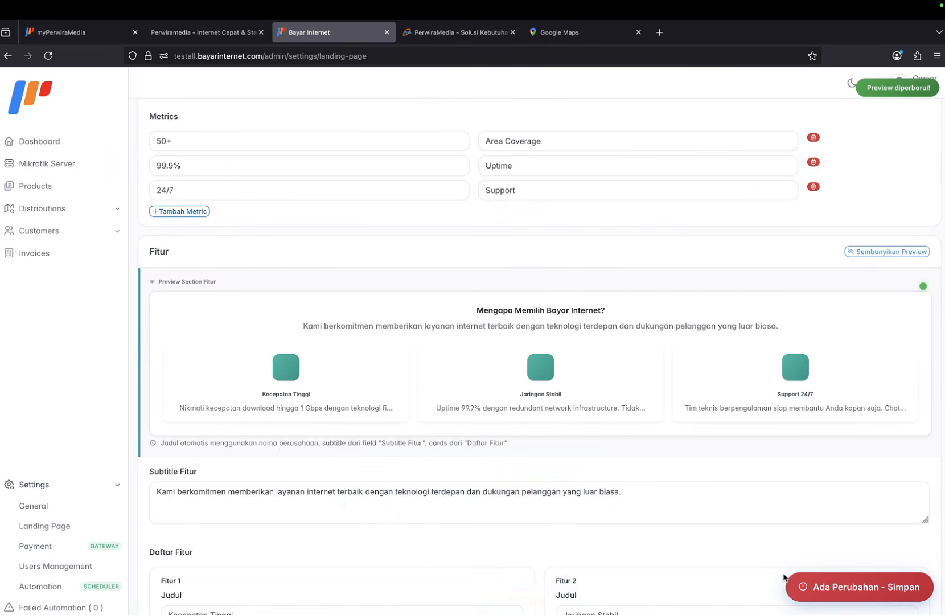
click(820, 588)
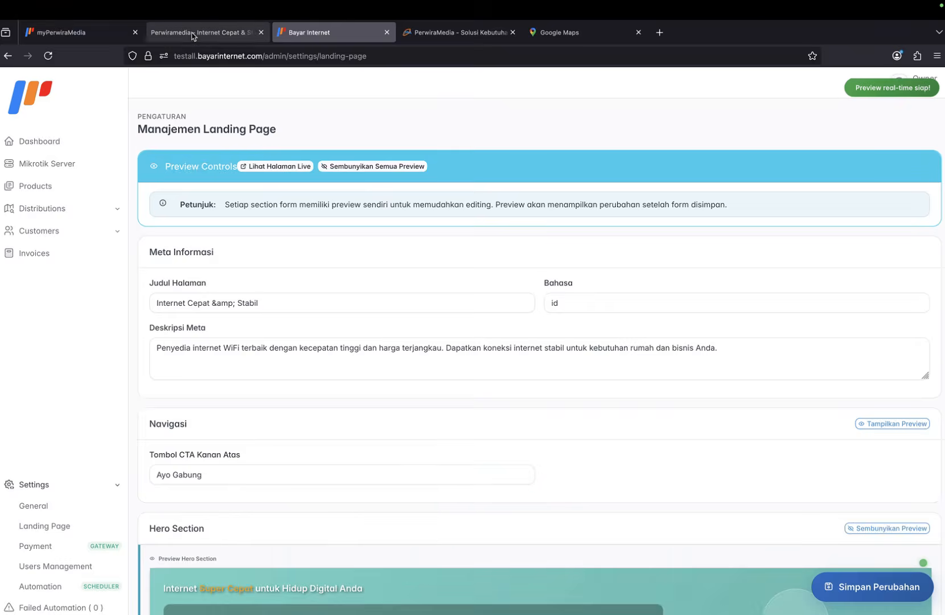
click(194, 32)
click(54, 59)
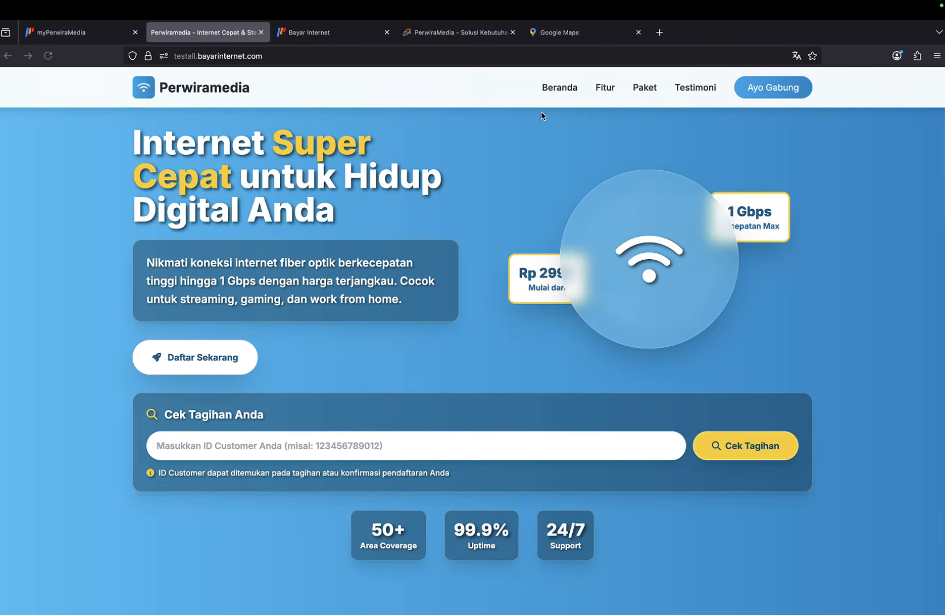
Compare the package pricing on the live landing page with the Landing Page settings.
scroll(365, 242, down, 20)
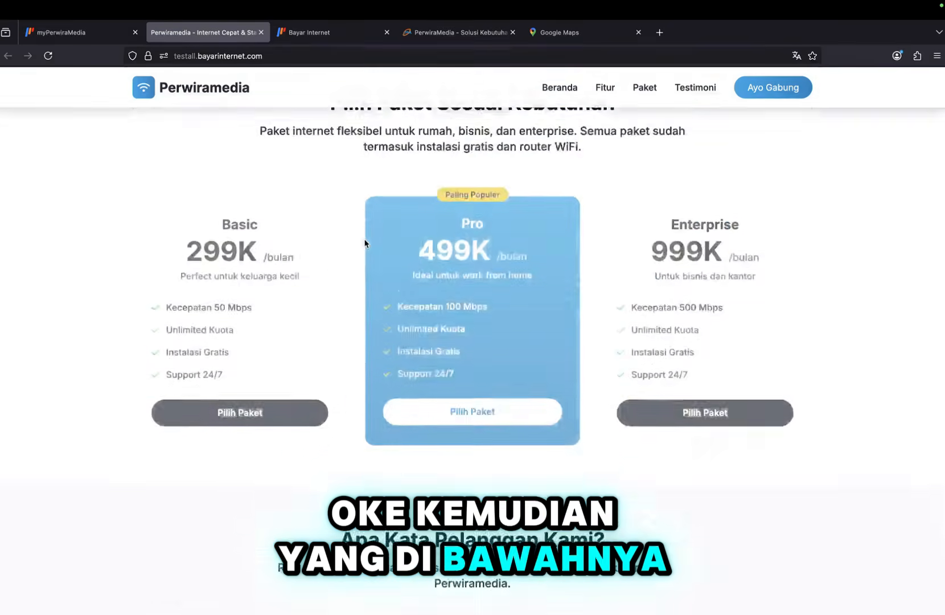
scroll(364, 244, up, 10)
scroll(353, 188, down, 3)
click(321, 34)
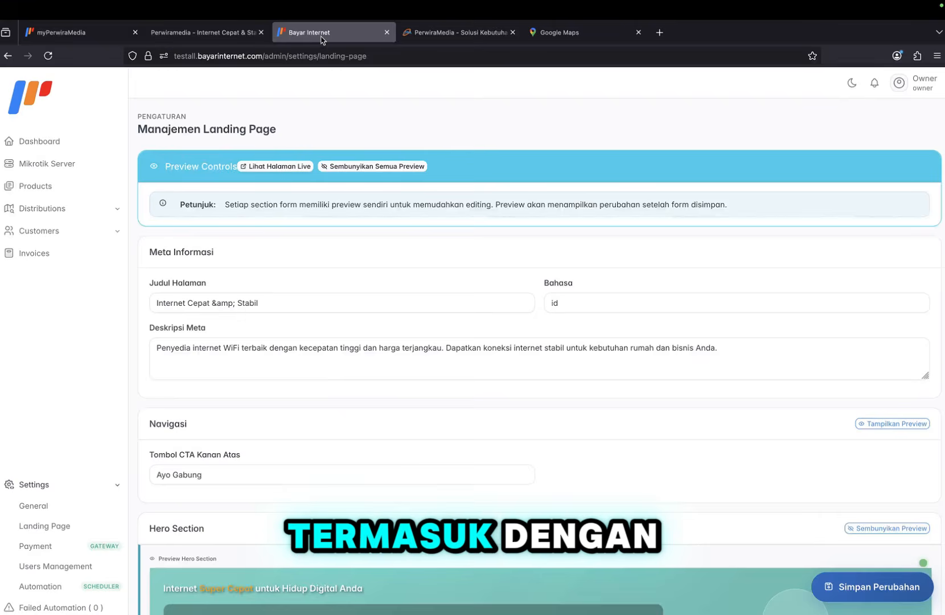
click(219, 35)
scroll(399, 341, down, 3)
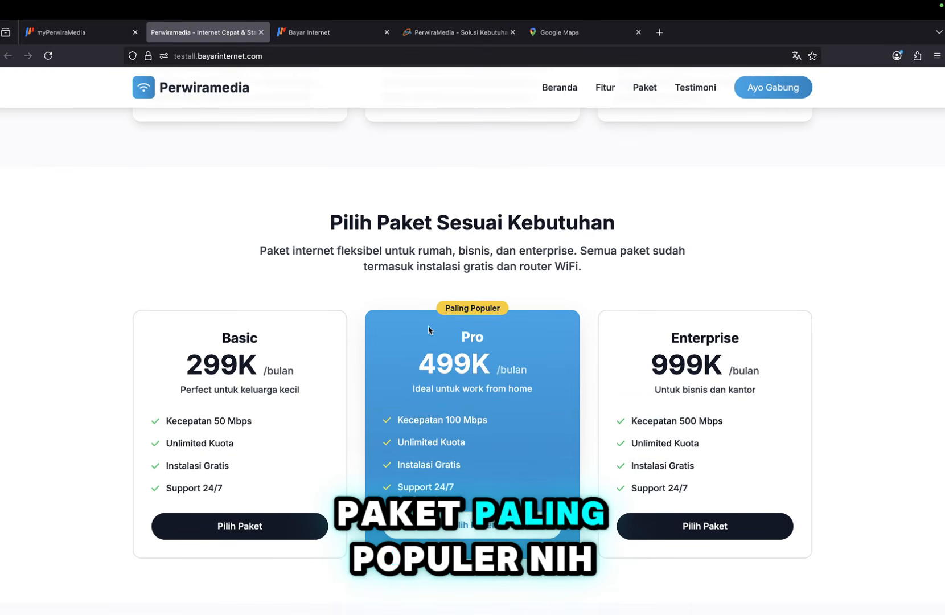
click(307, 36)
Tick Paket Popular on Paket Basic in the pricing editor.
scroll(298, 370, down, 6)
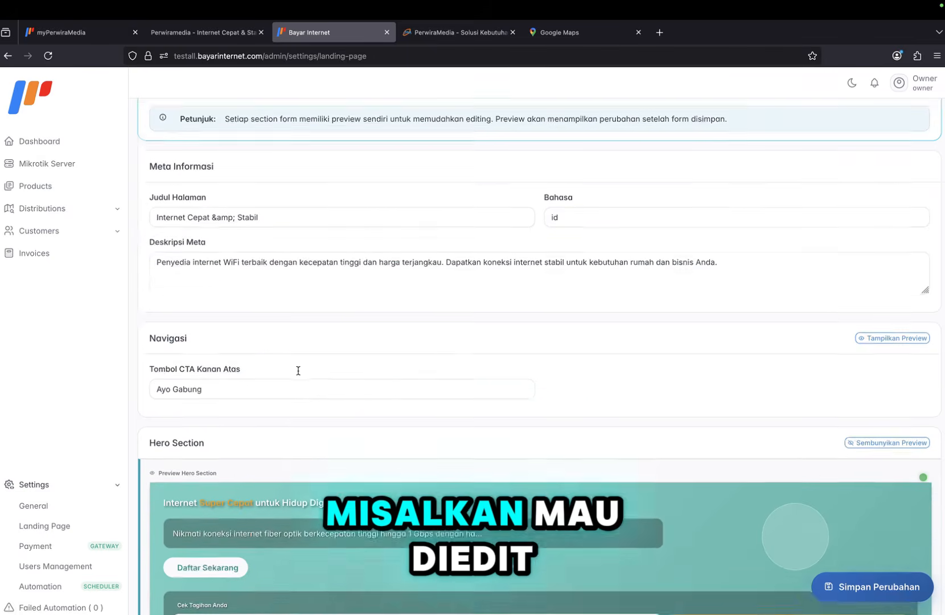
scroll(297, 370, down, 10)
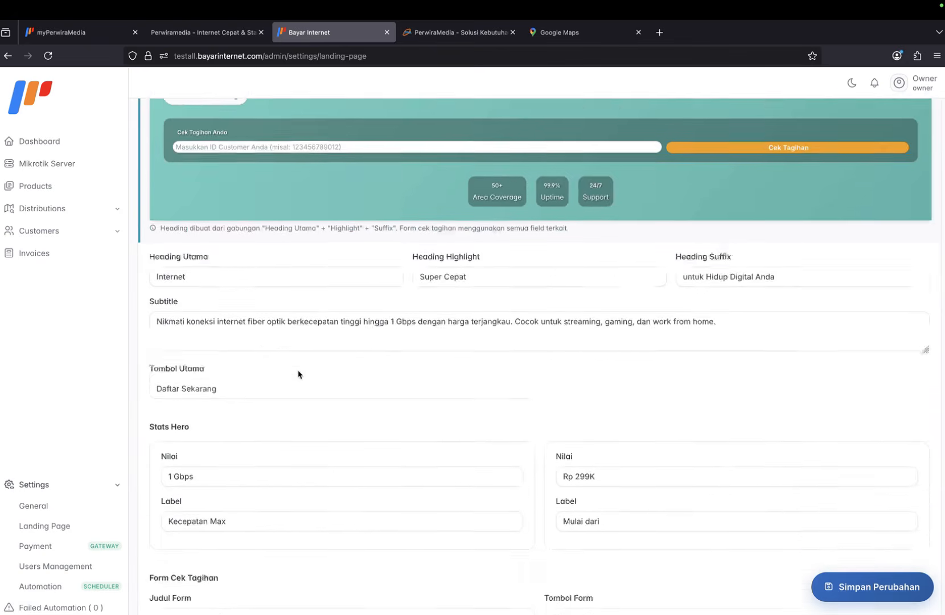
scroll(297, 374, down, 12)
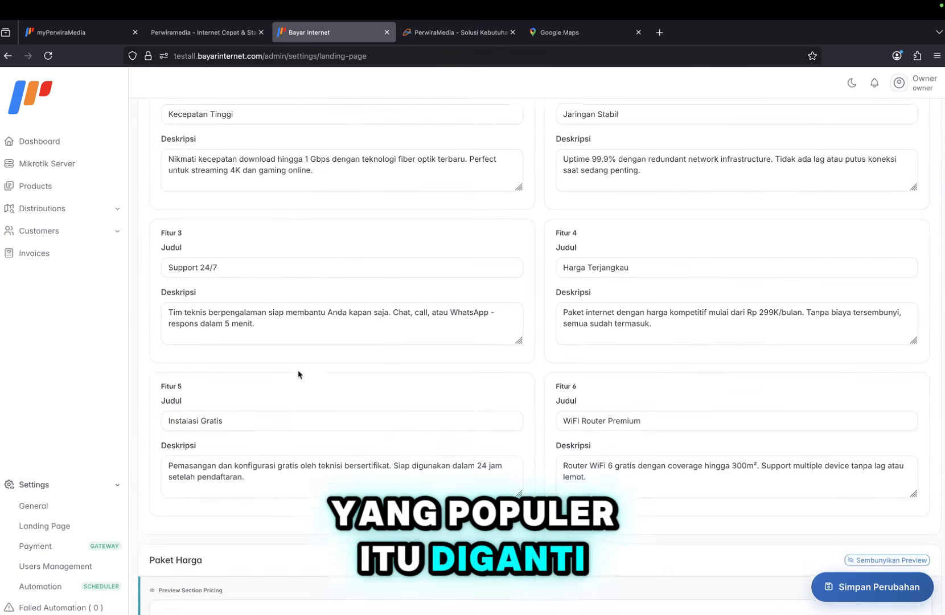
scroll(297, 375, up, 4)
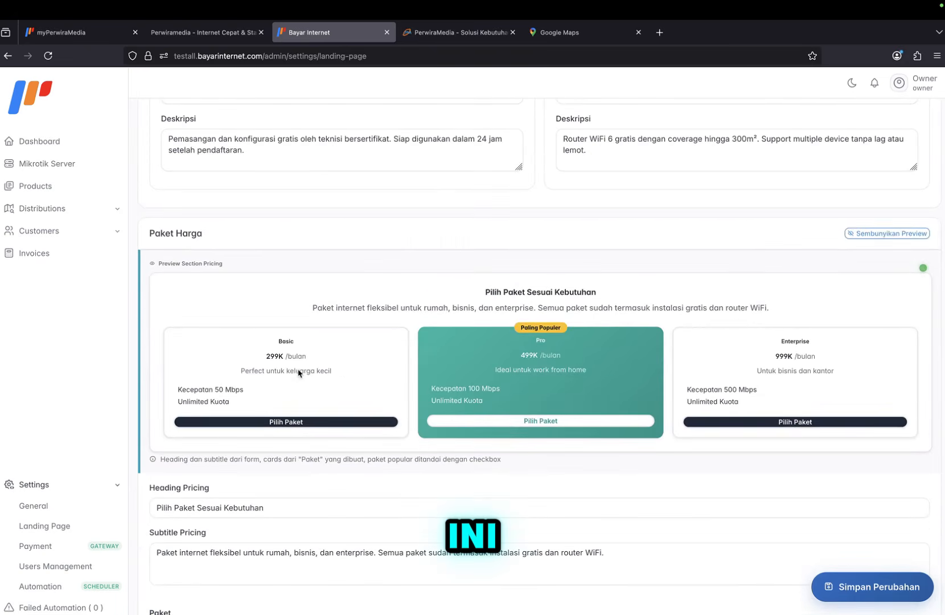
scroll(308, 352, down, 2)
scroll(308, 353, down, 5)
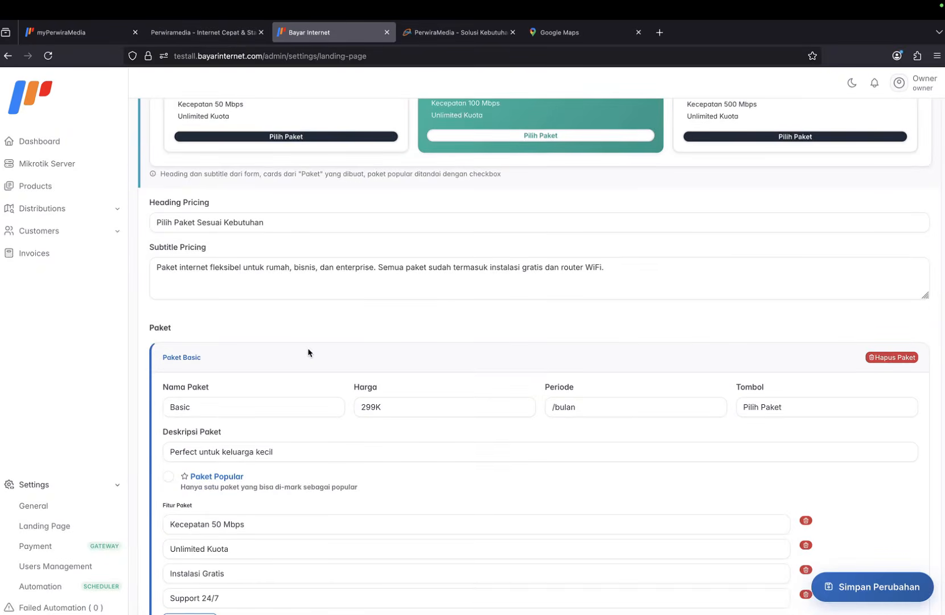
click(194, 374)
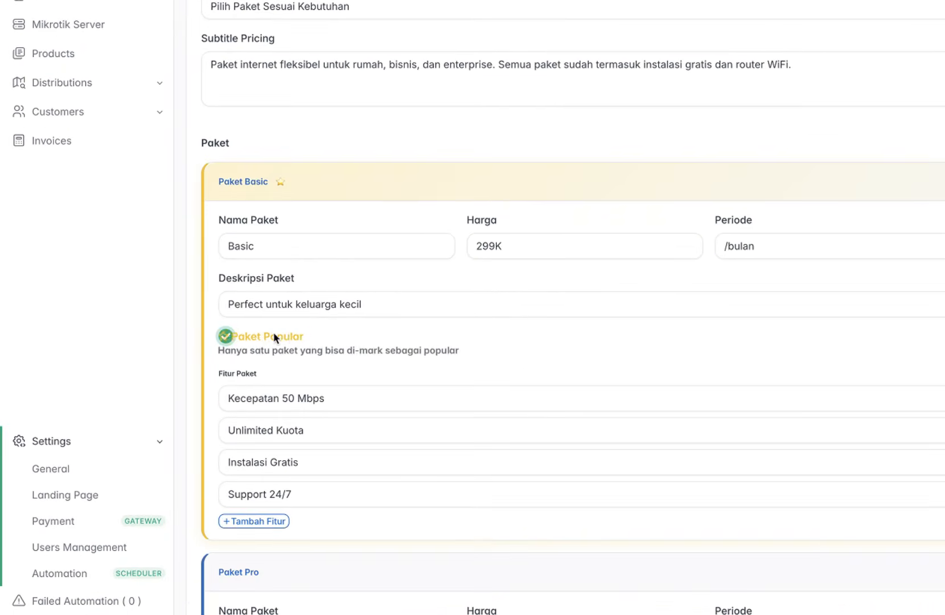
scroll(256, 375, down, 3)
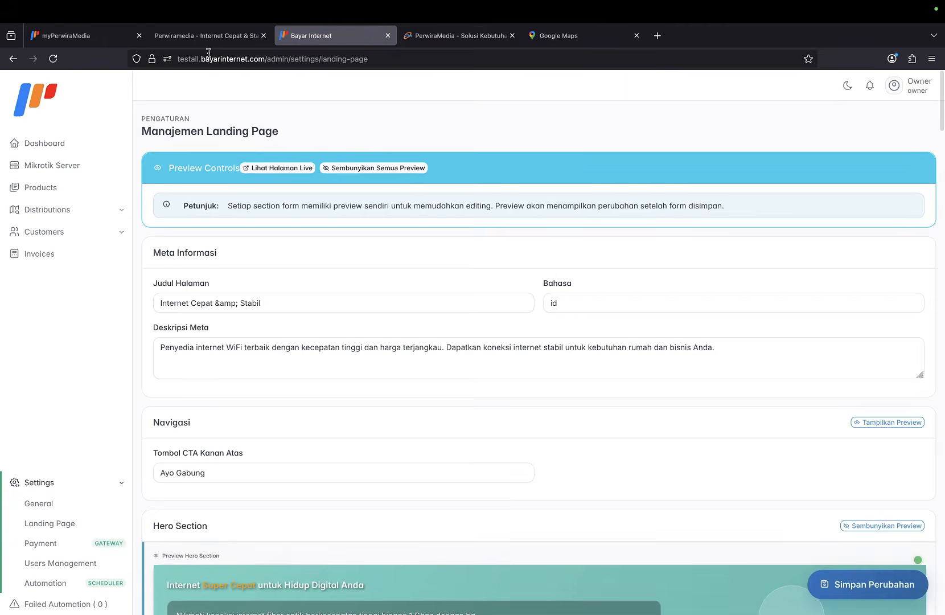
click(209, 38)
click(52, 60)
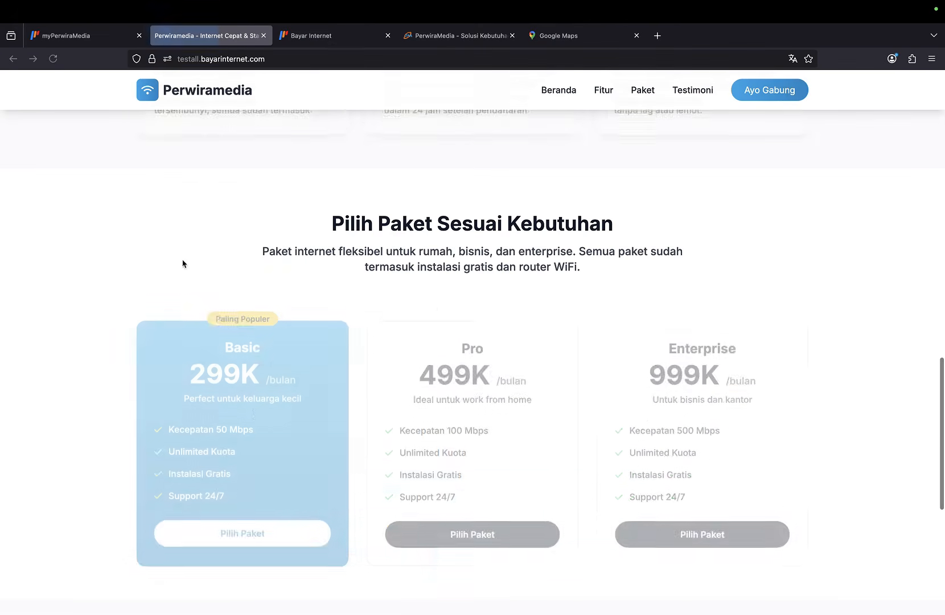
click(335, 32)
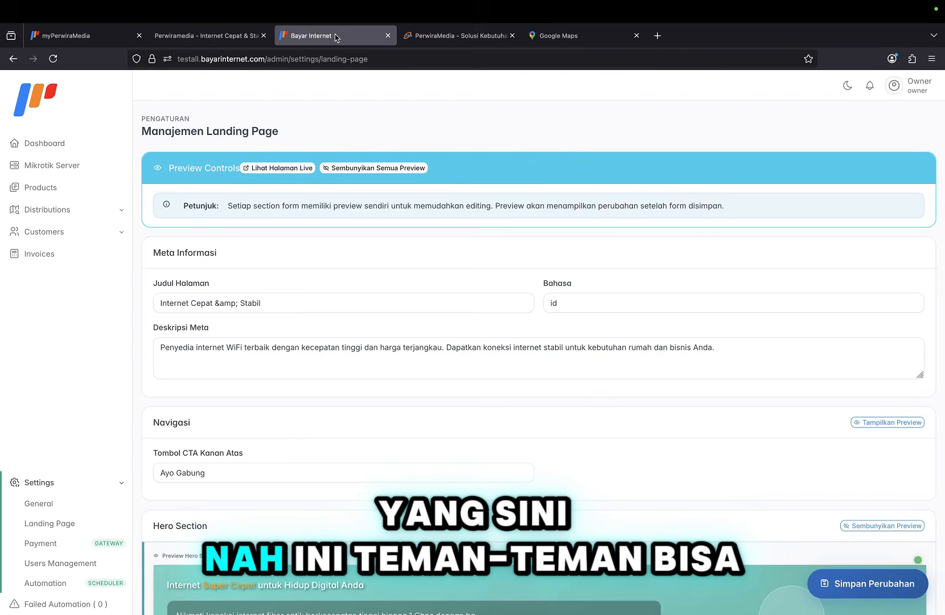
scroll(367, 382, down, 6)
scroll(368, 379, down, 7)
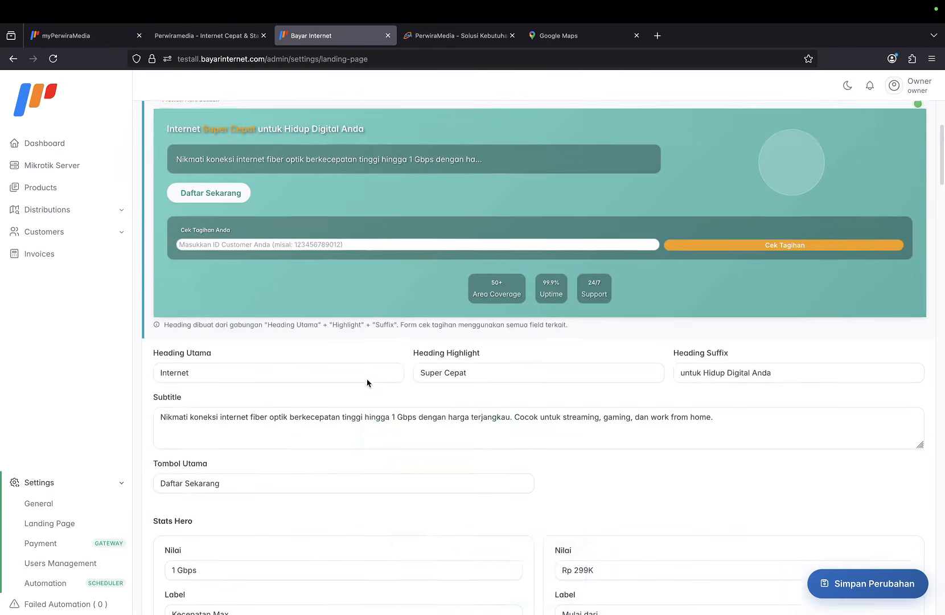
scroll(368, 380, down, 5)
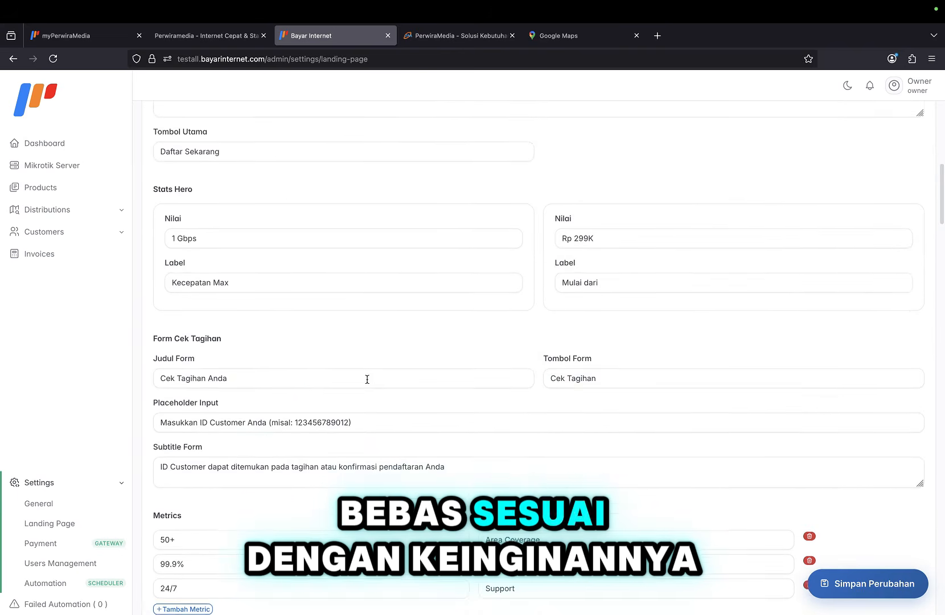
scroll(367, 380, up, 15)
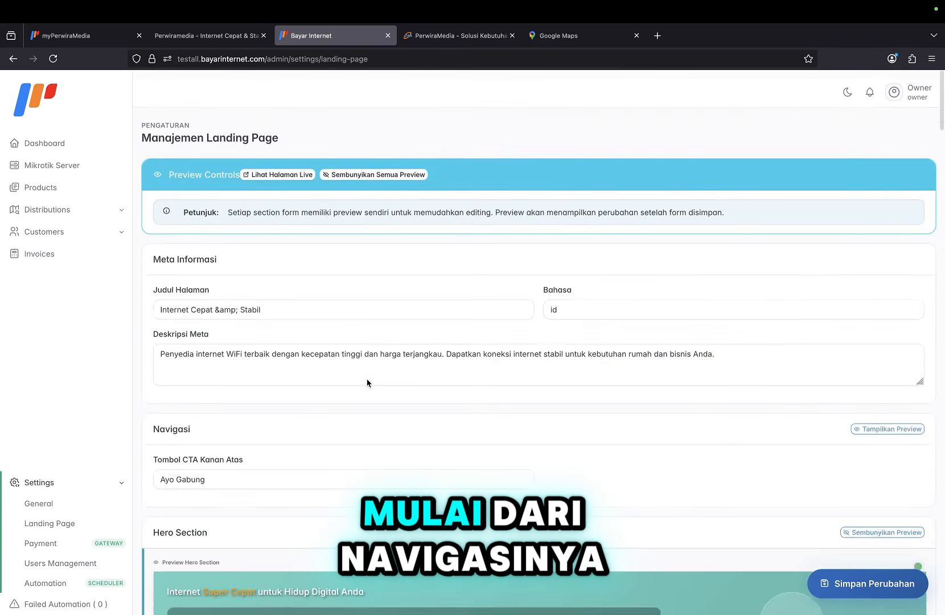
scroll(368, 381, down, 4)
scroll(336, 310, down, 1)
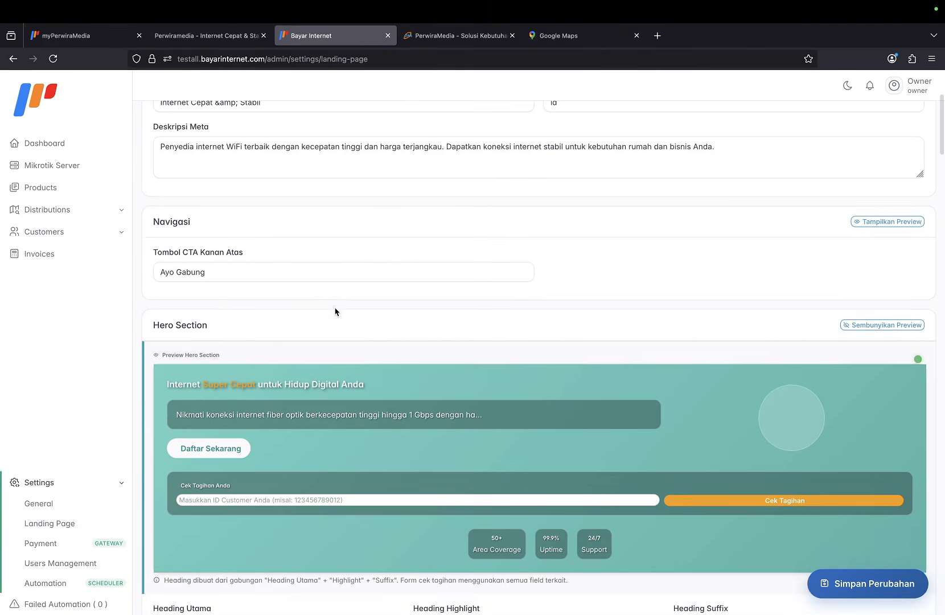
scroll(348, 302, up, 1)
scroll(561, 282, down, 5)
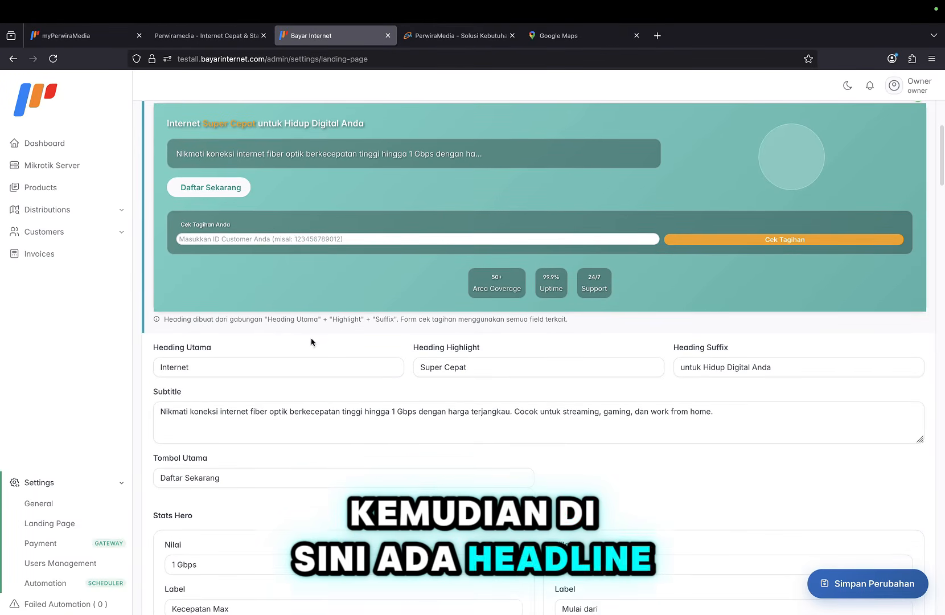
scroll(401, 362, down, 3)
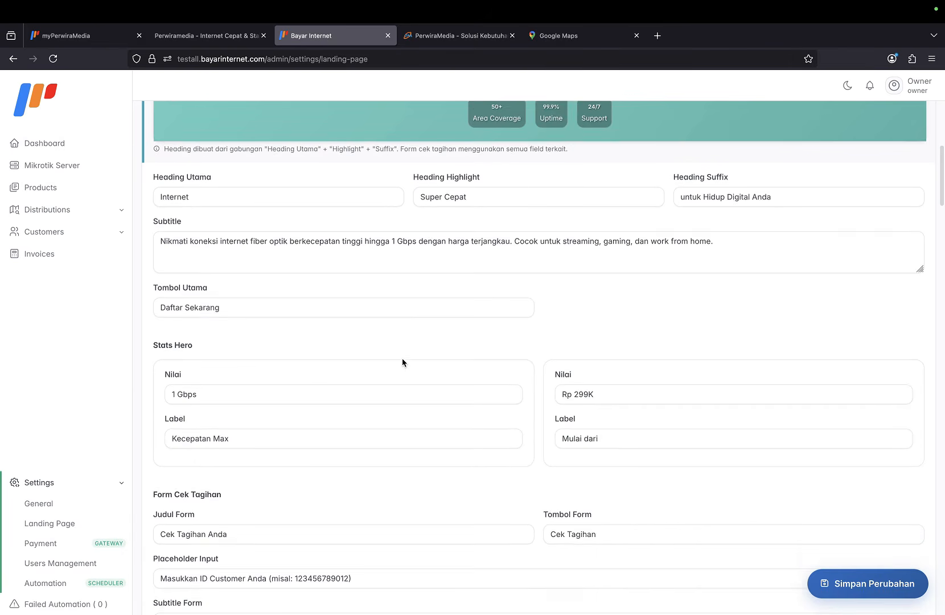
scroll(402, 363, down, 1)
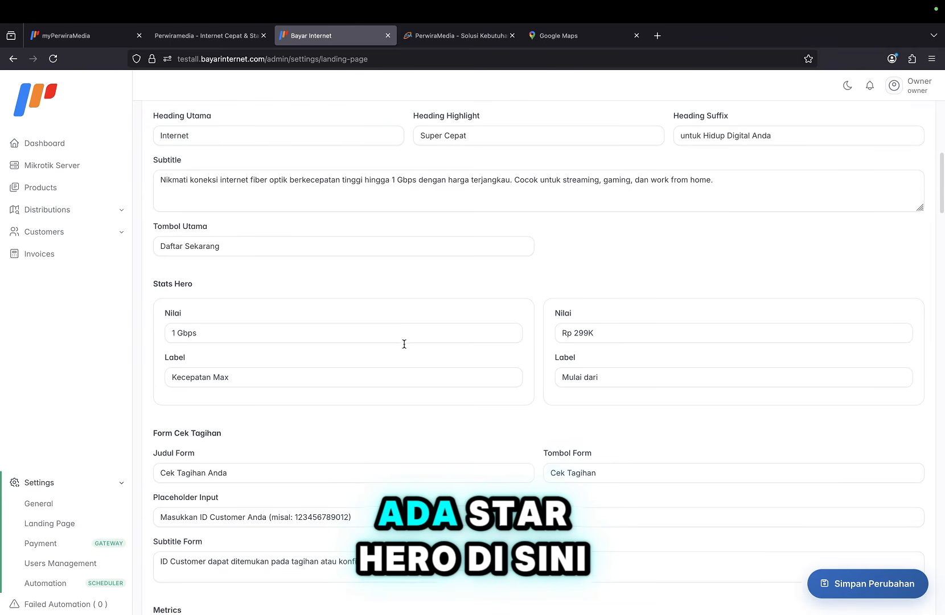
scroll(276, 373, down, 4)
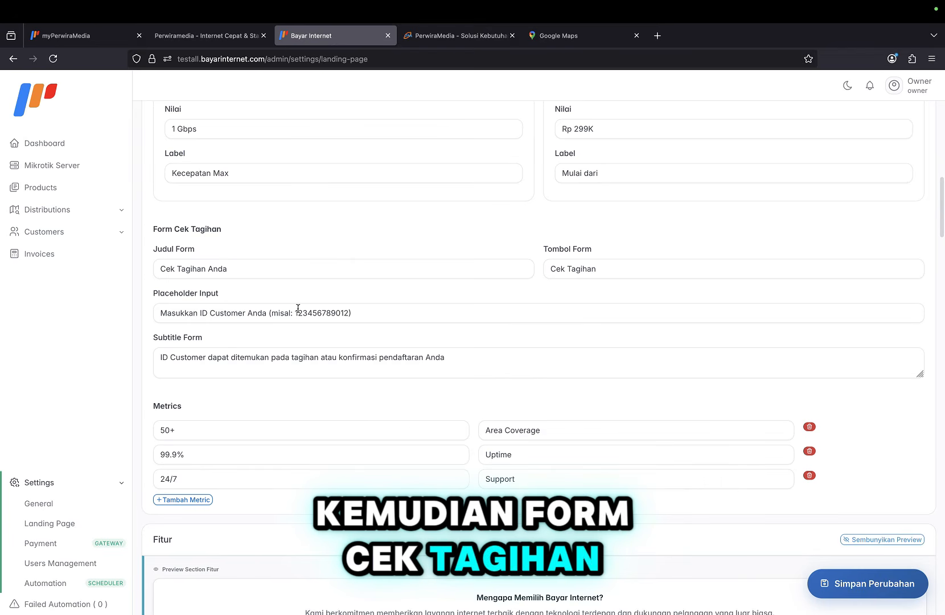
scroll(262, 354, down, 3)
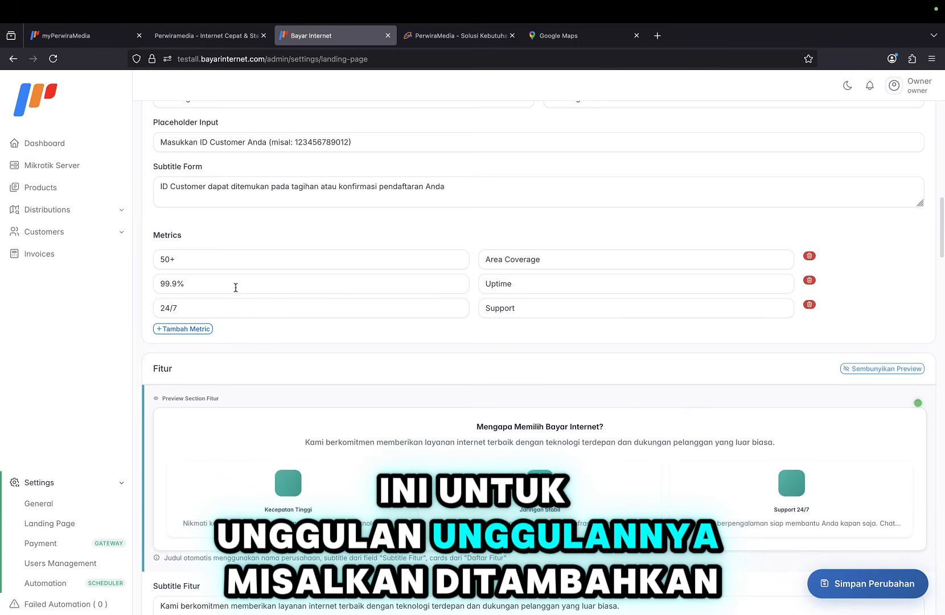
click(202, 328)
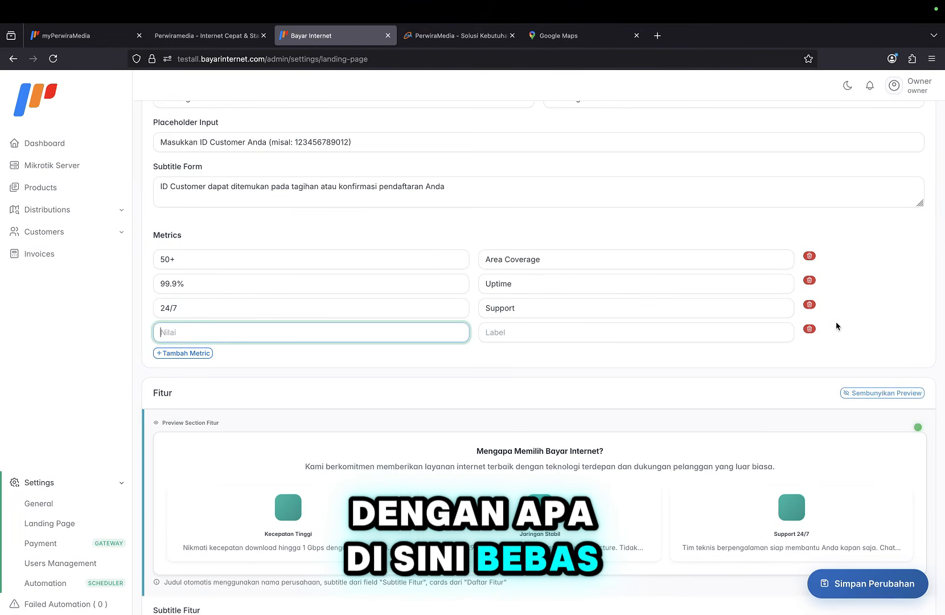
click(809, 329)
scroll(670, 426, down, 4)
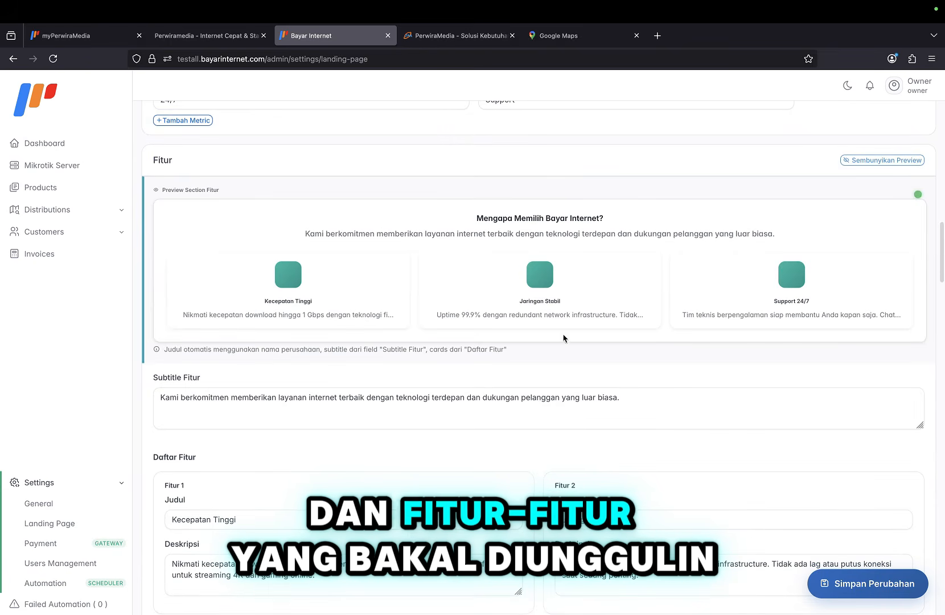
scroll(477, 334, down, 4)
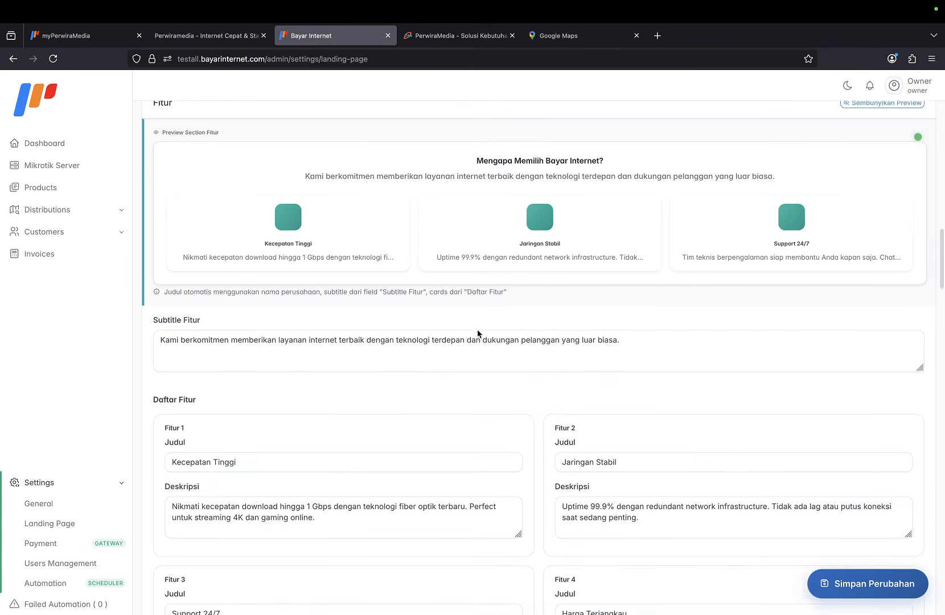
scroll(481, 404, down, 10)
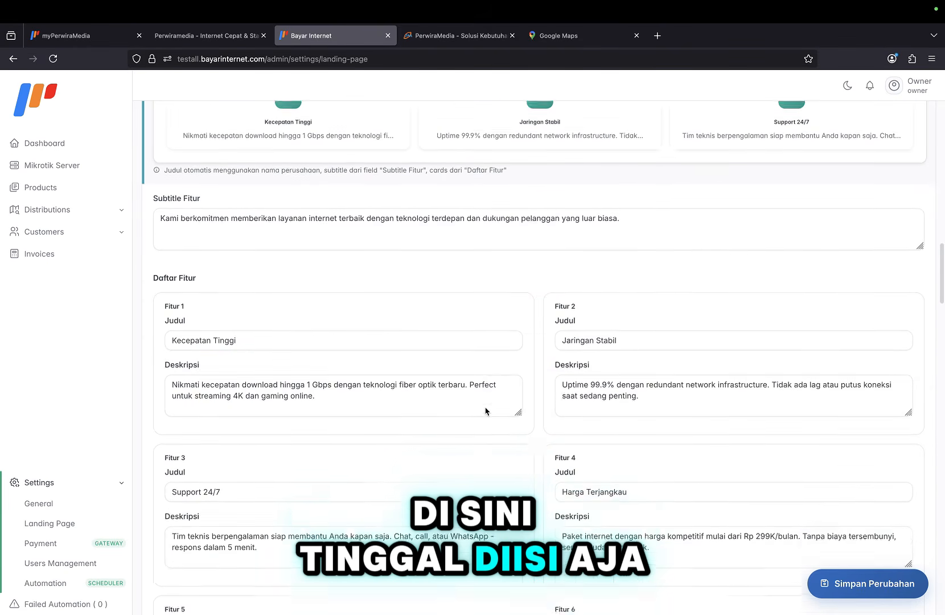
scroll(524, 375, down, 20)
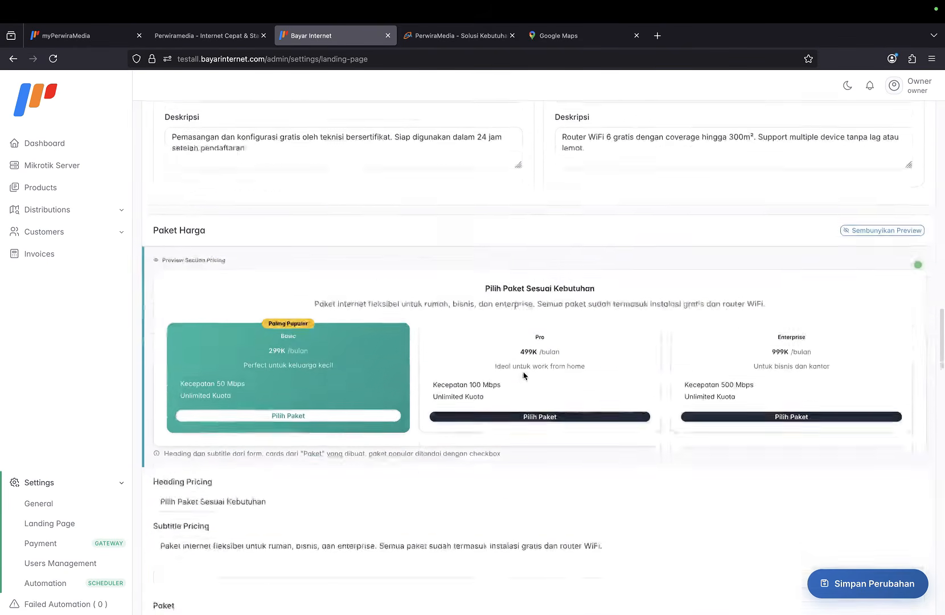
scroll(524, 375, down, 12)
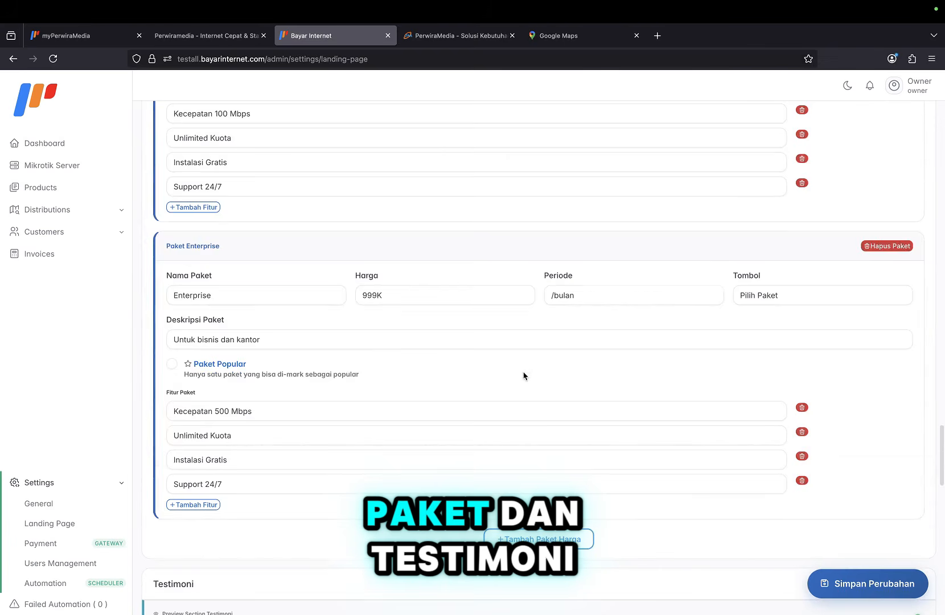
scroll(524, 376, down, 12)
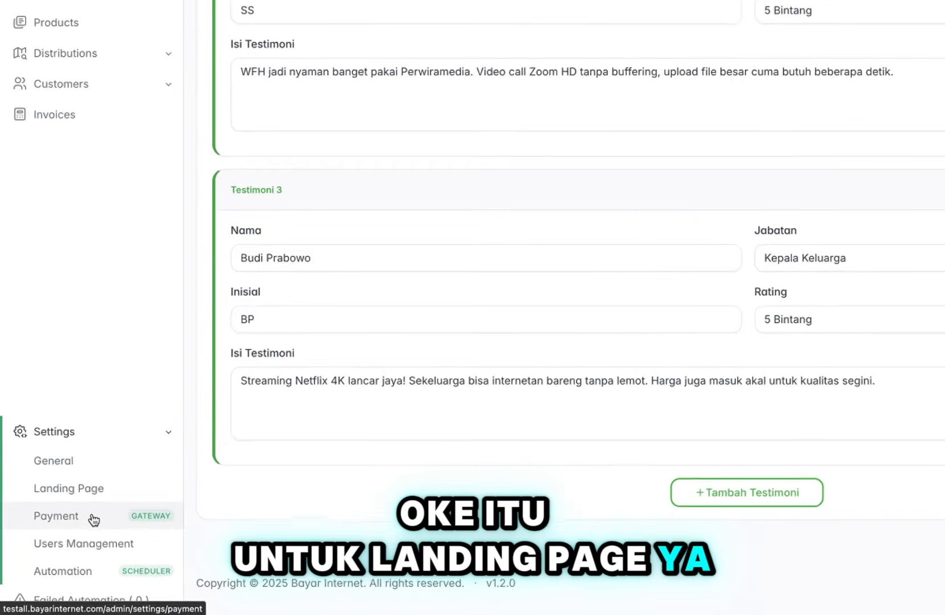
In the Tambah Payment Gateway form, view the Tripay and Duitku providers, then close it without adding one.
click(93, 509)
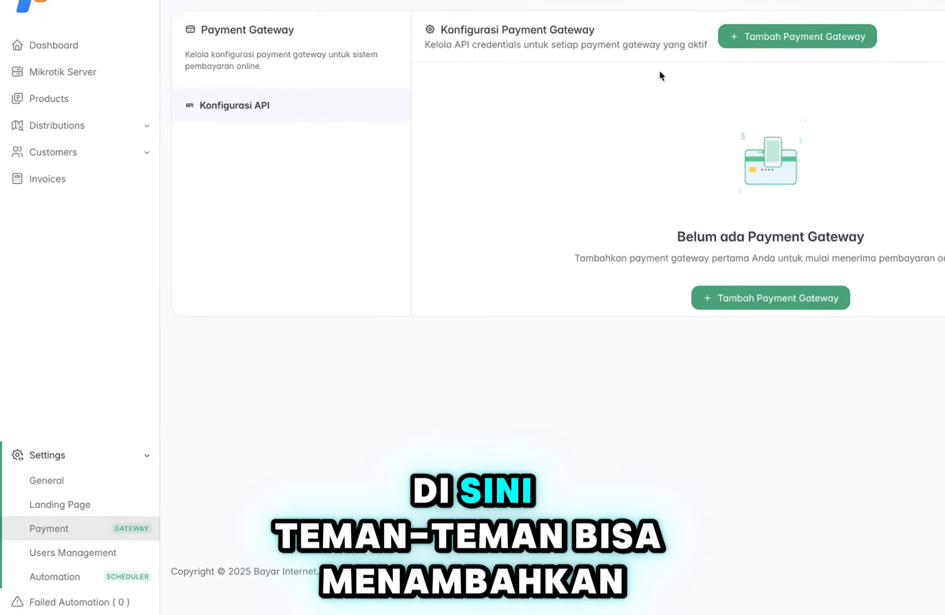
click(635, 345)
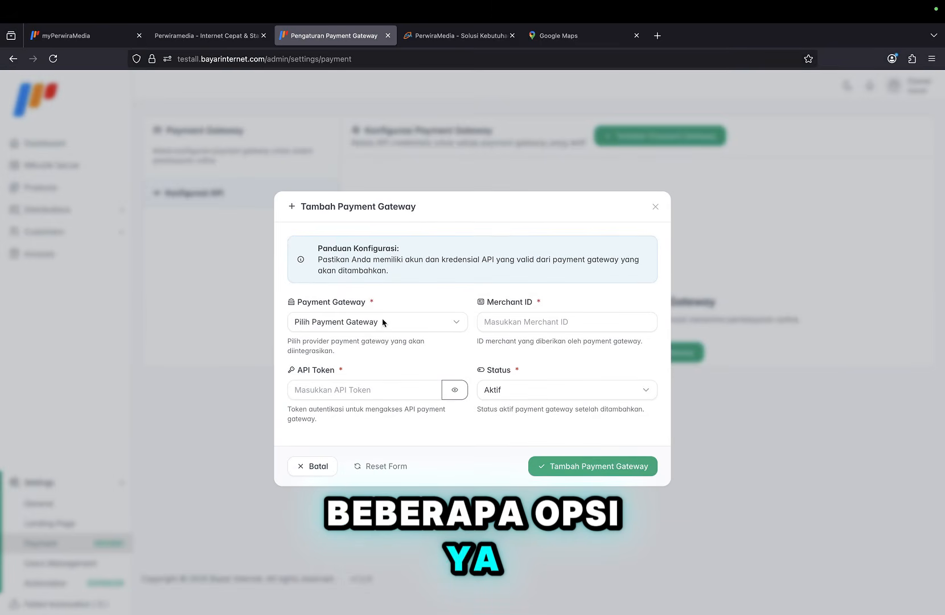
click(384, 322)
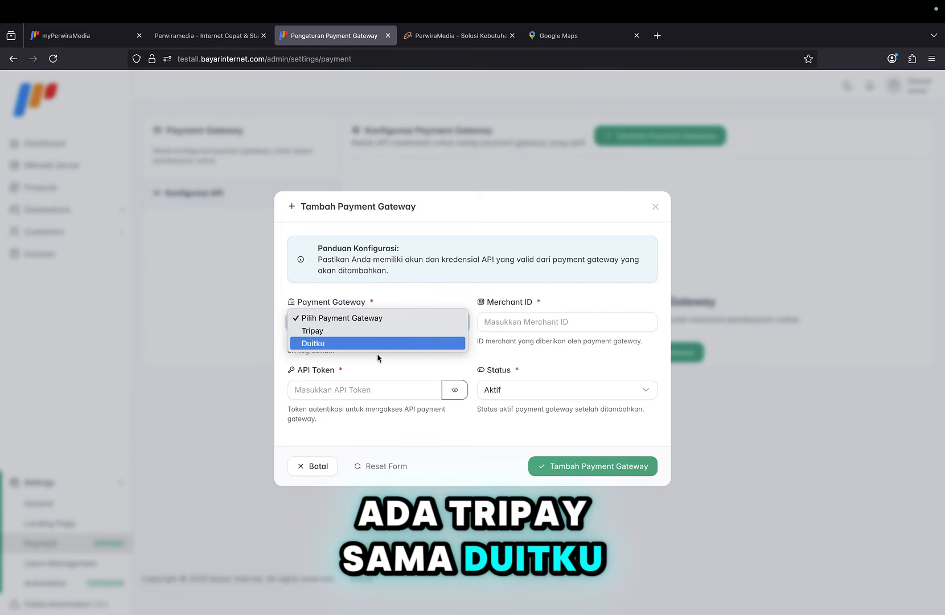
click(392, 306)
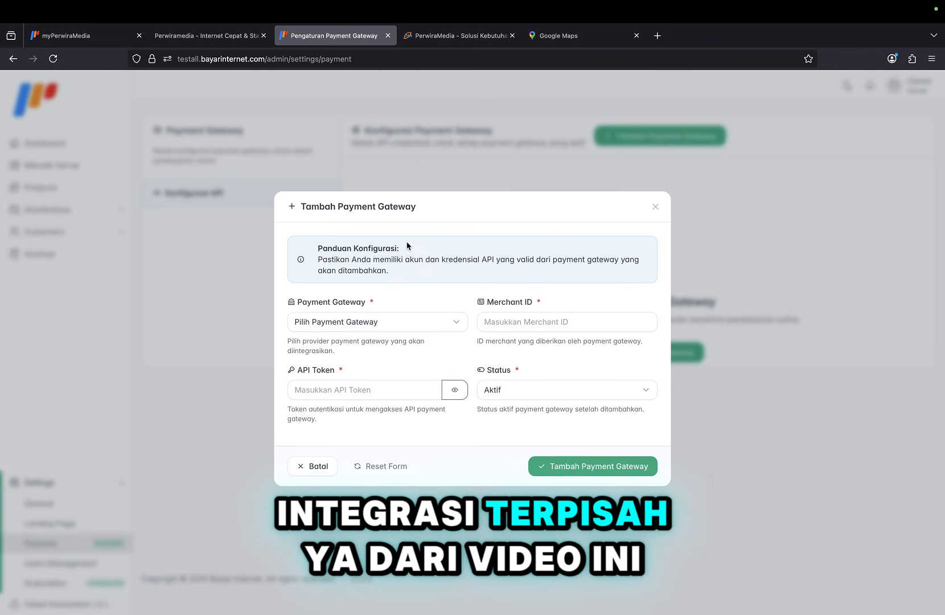
click(655, 209)
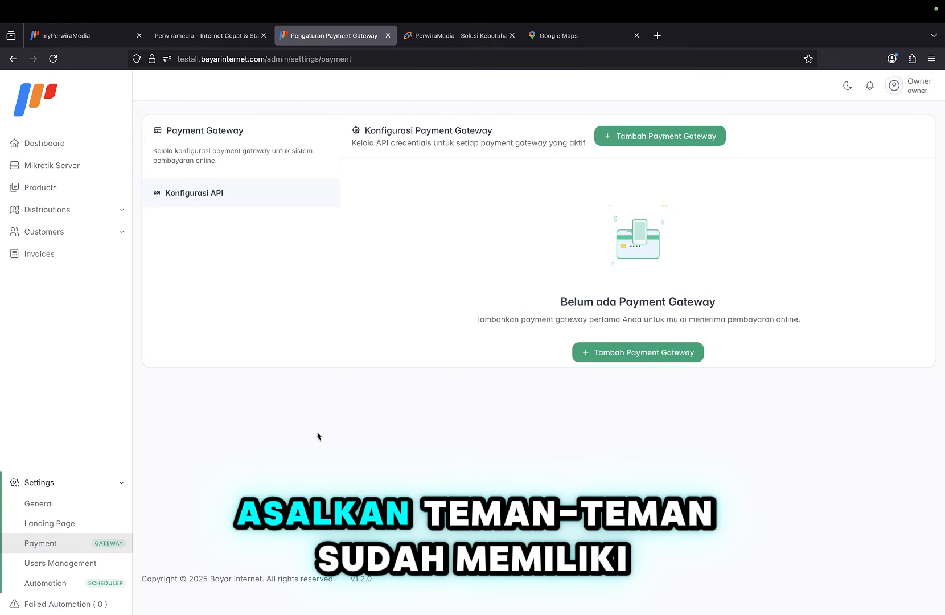
click(649, 349)
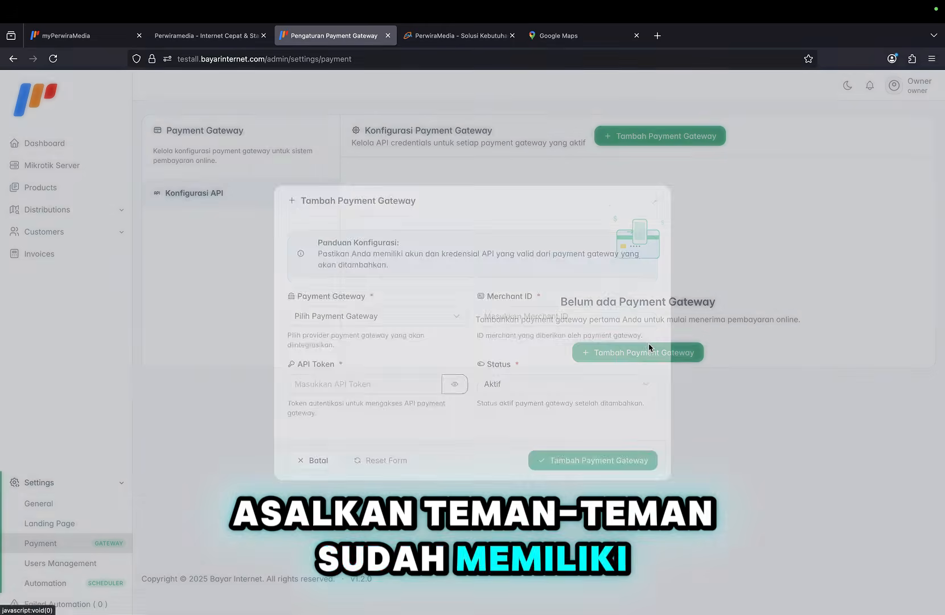
click(445, 329)
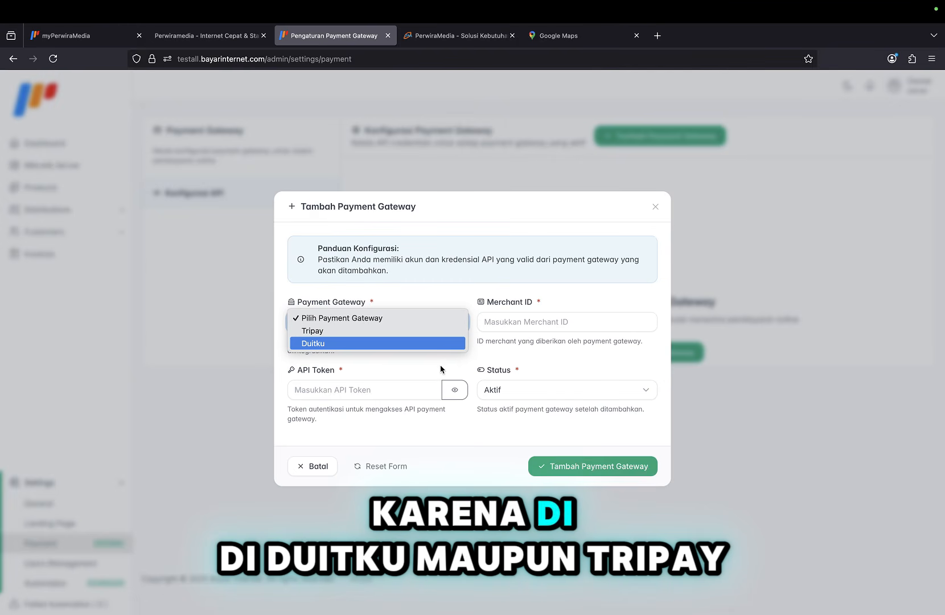
click(408, 320)
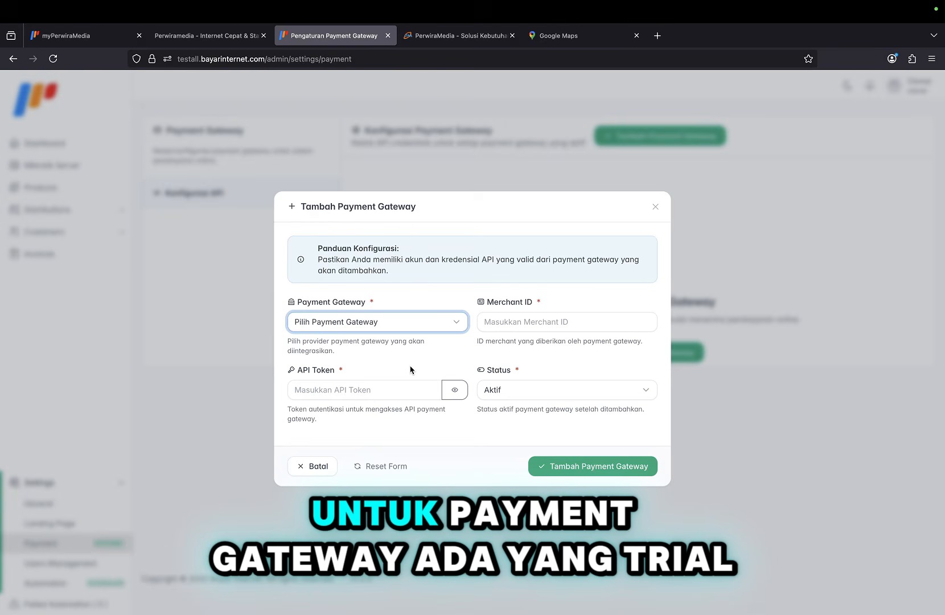
click(411, 322)
click(657, 206)
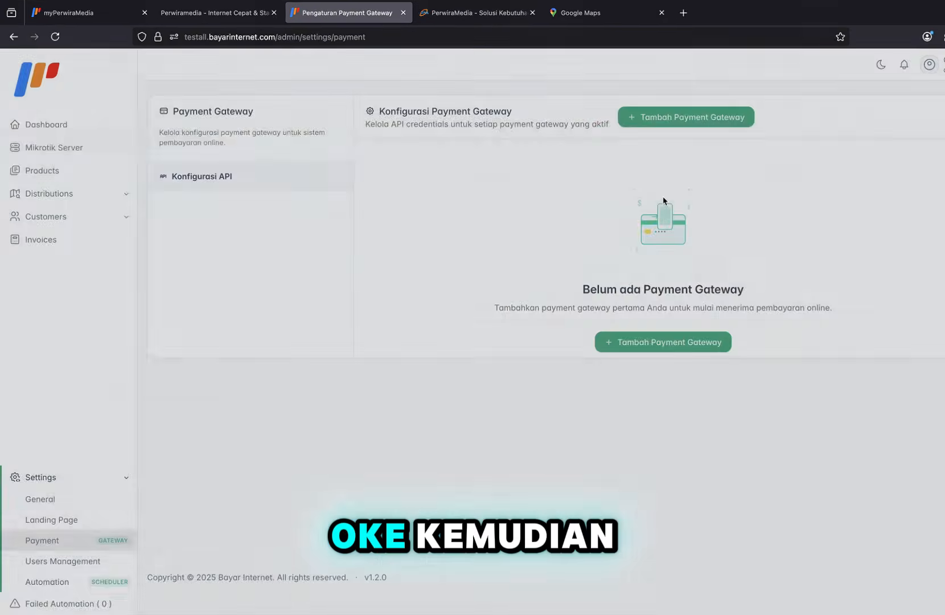
From Users Management, bring up the Tambah User form and view the Admin and Teknisi roles.
click(74, 566)
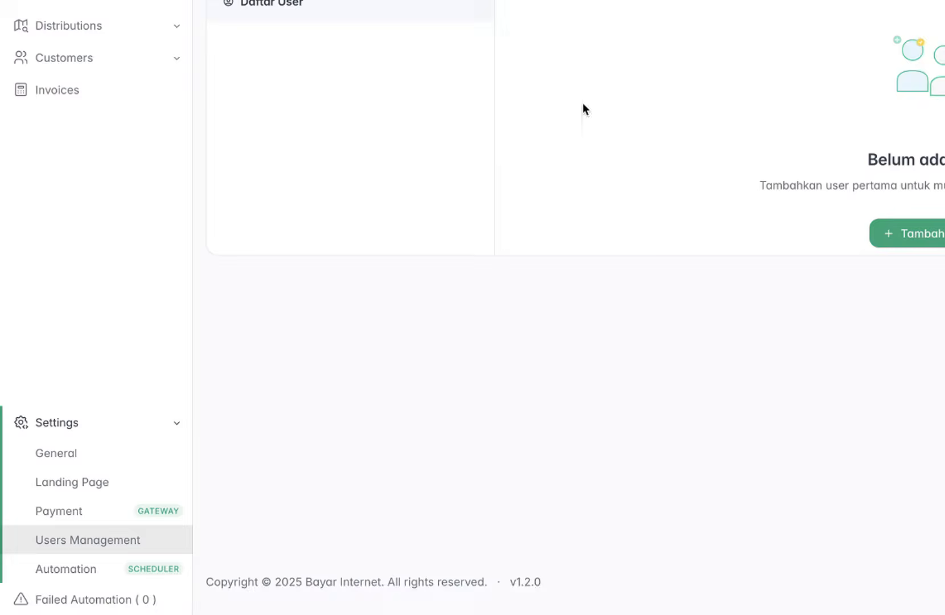
click(637, 351)
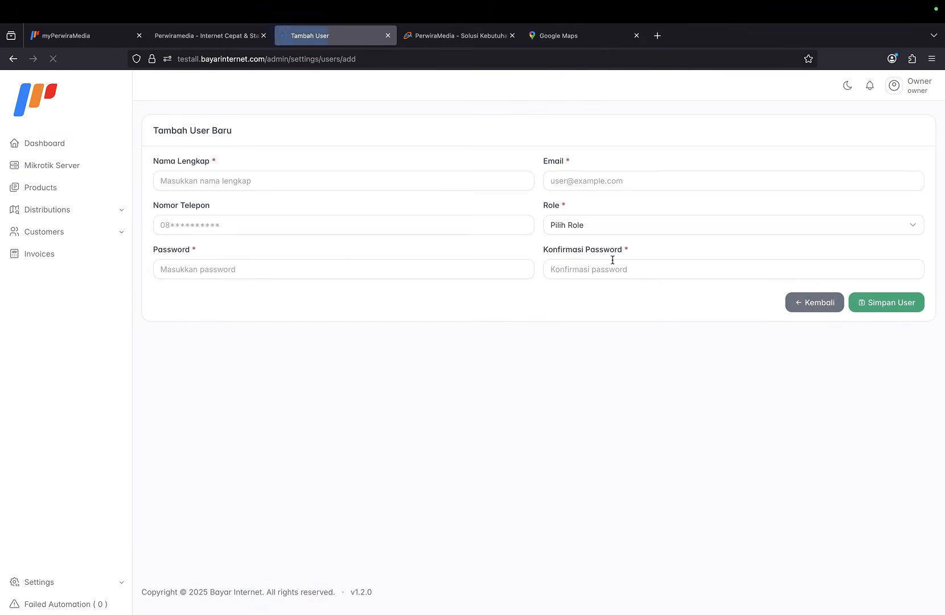
click(610, 223)
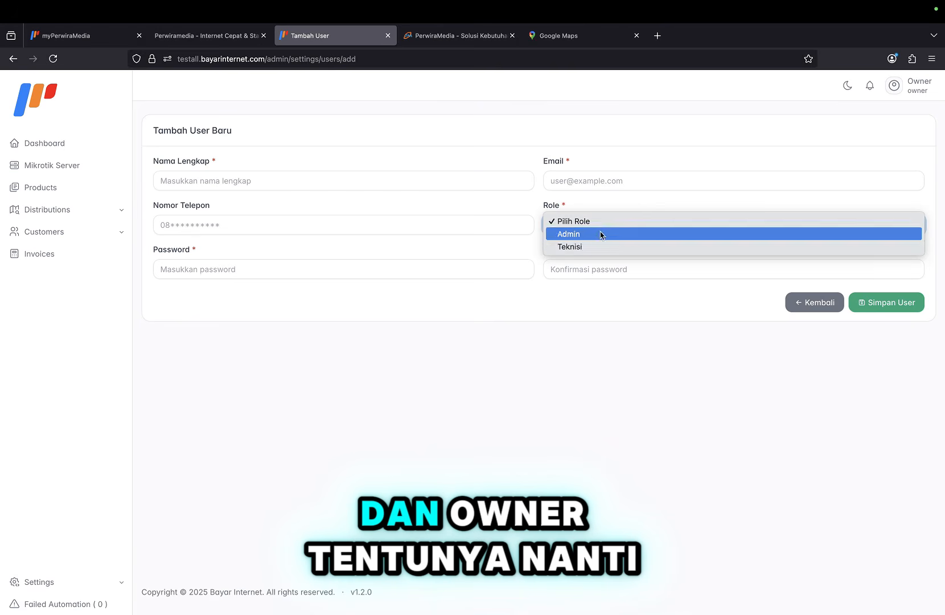
click(574, 299)
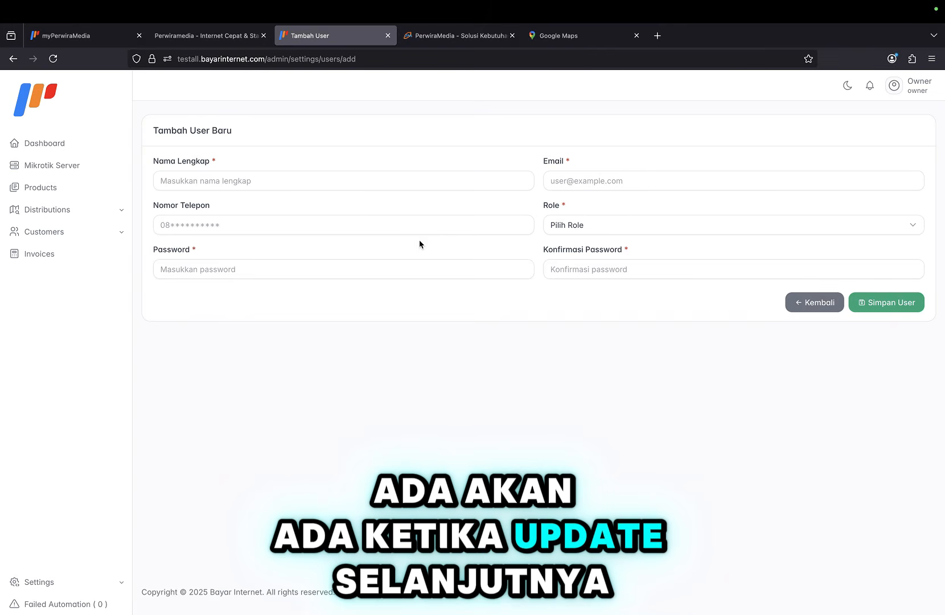
Integrate the cron scheduler on the Automation settings page.
click(160, 556)
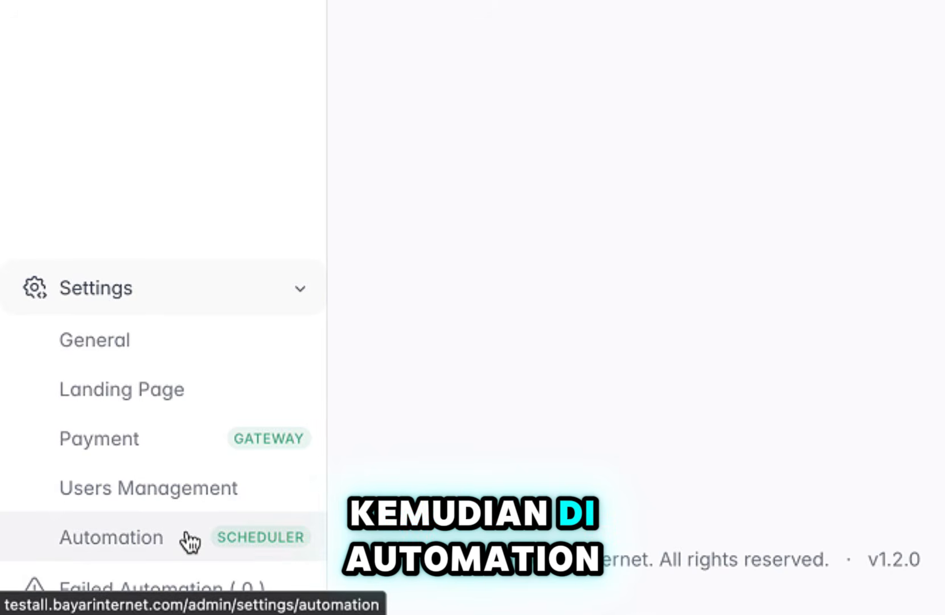
click(186, 540)
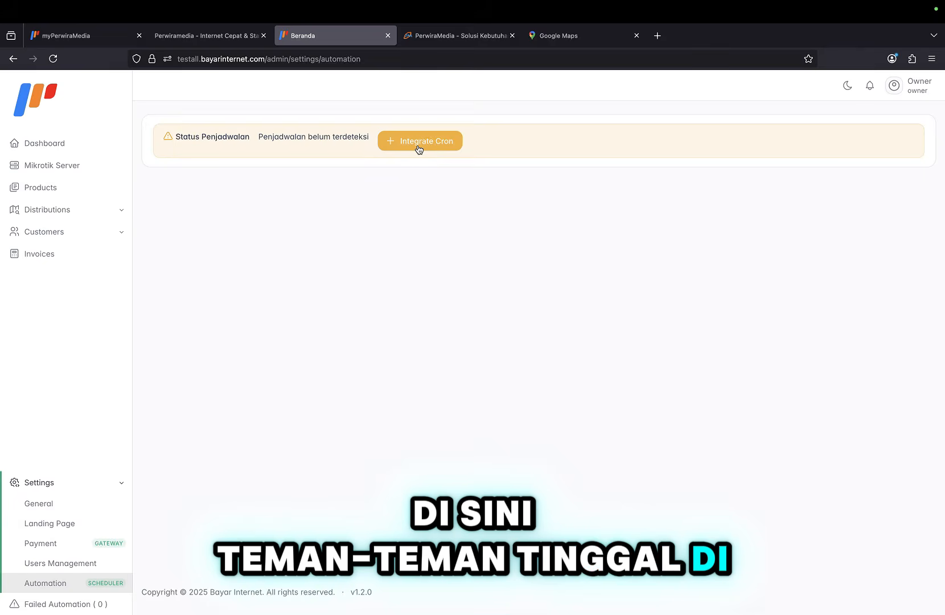
click(420, 142)
click(465, 422)
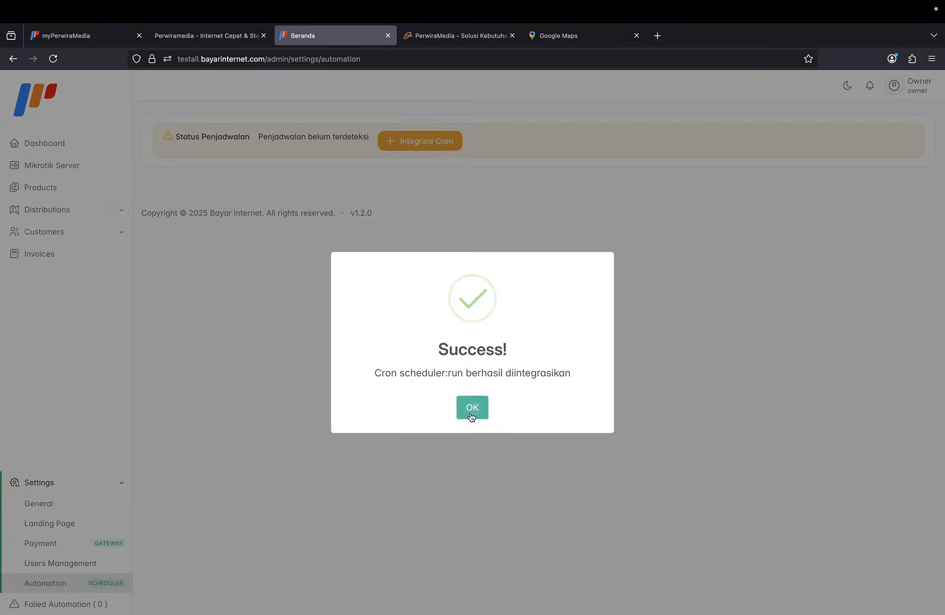
click(474, 409)
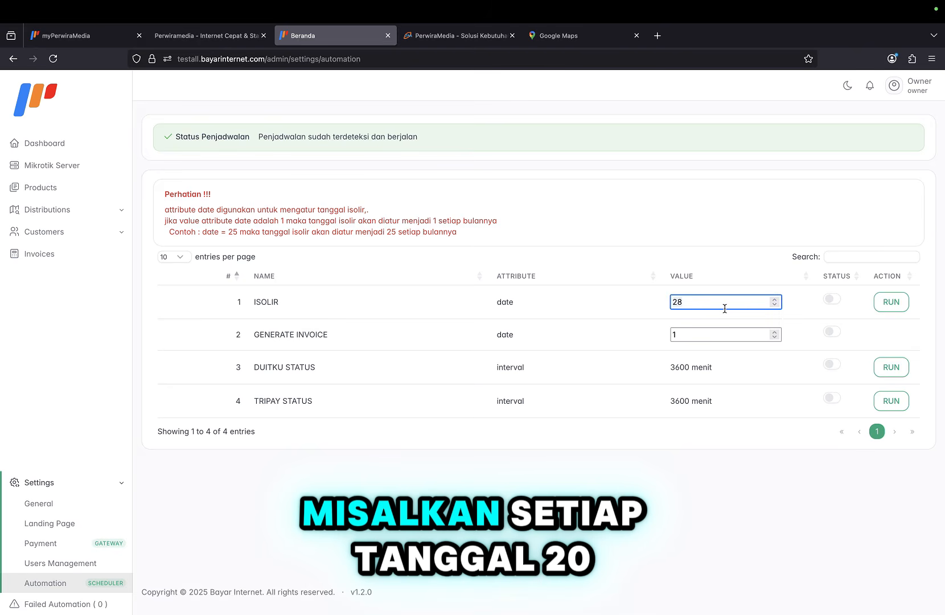
Save the ISOLIR date as 20 and switch ISOLIR on.
click(830, 297)
click(473, 408)
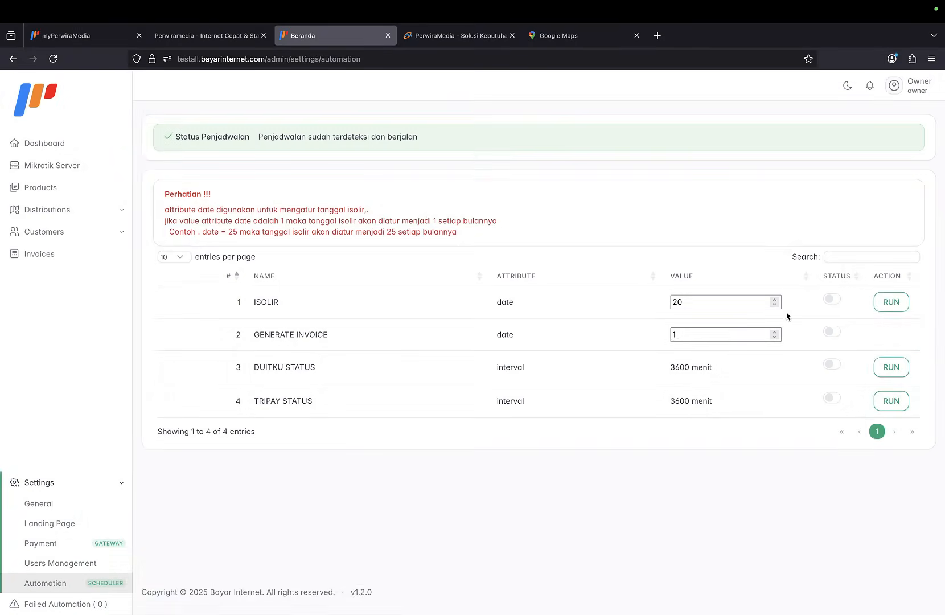
click(831, 301)
Switch the ISOLIR automation off and back on.
click(478, 405)
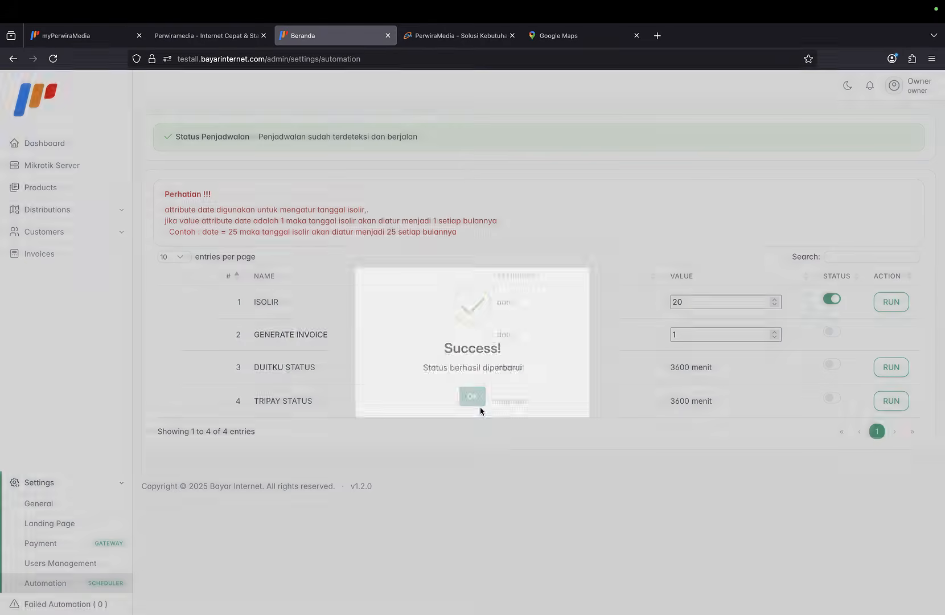
click(836, 297)
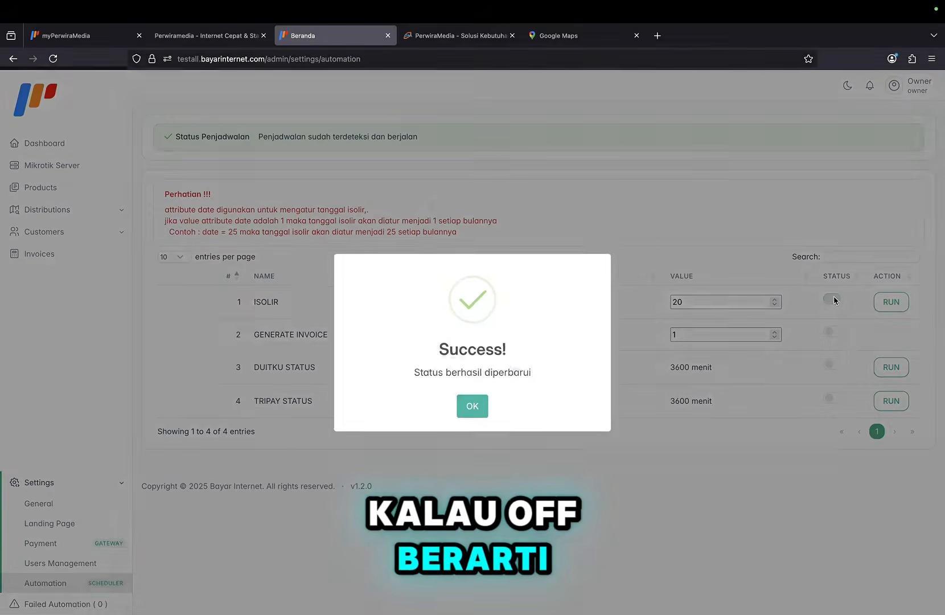
click(468, 418)
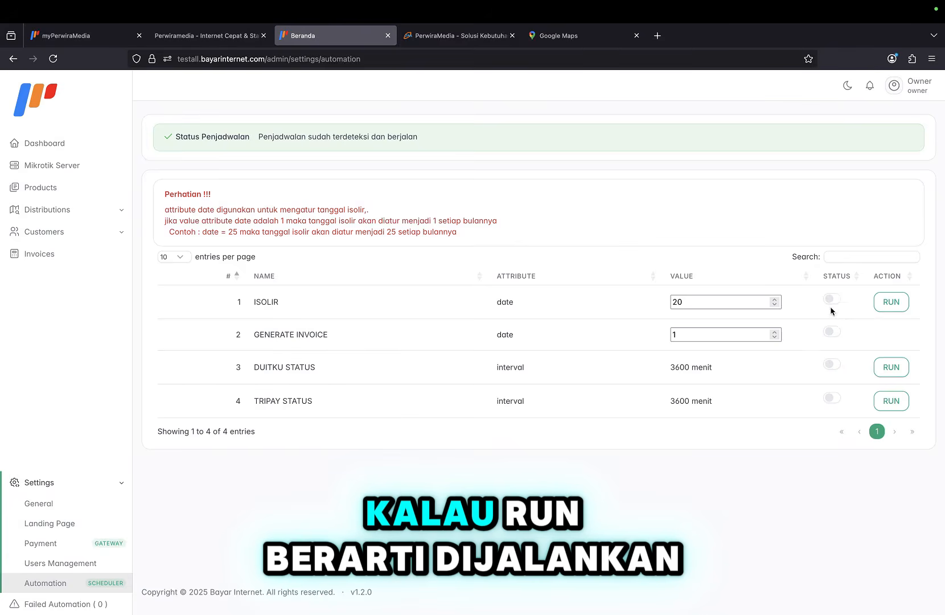
click(832, 301)
click(482, 404)
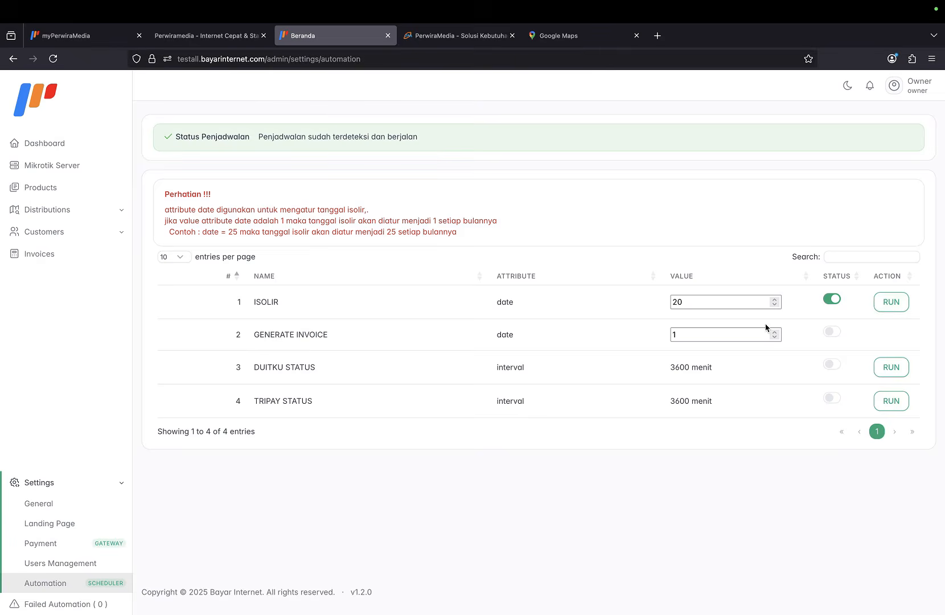
Turn on GENERATE INVOICE and save its date as 5.
click(832, 331)
click(473, 406)
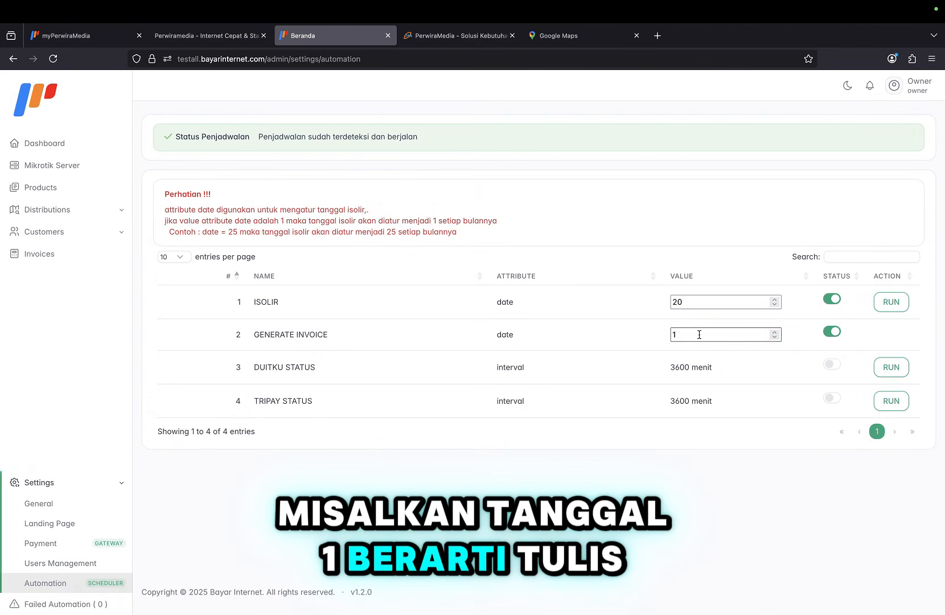
click(672, 330)
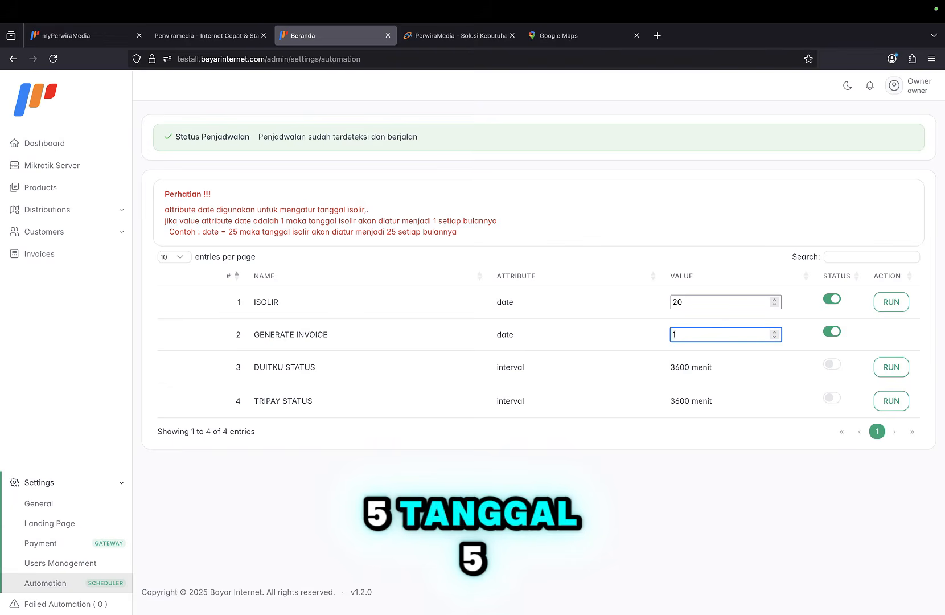
click(766, 346)
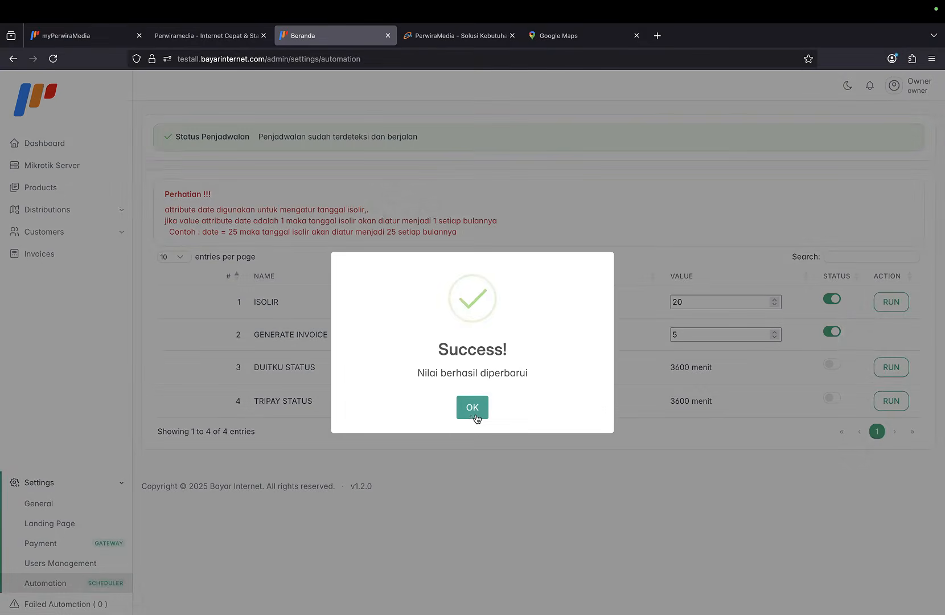
click(474, 408)
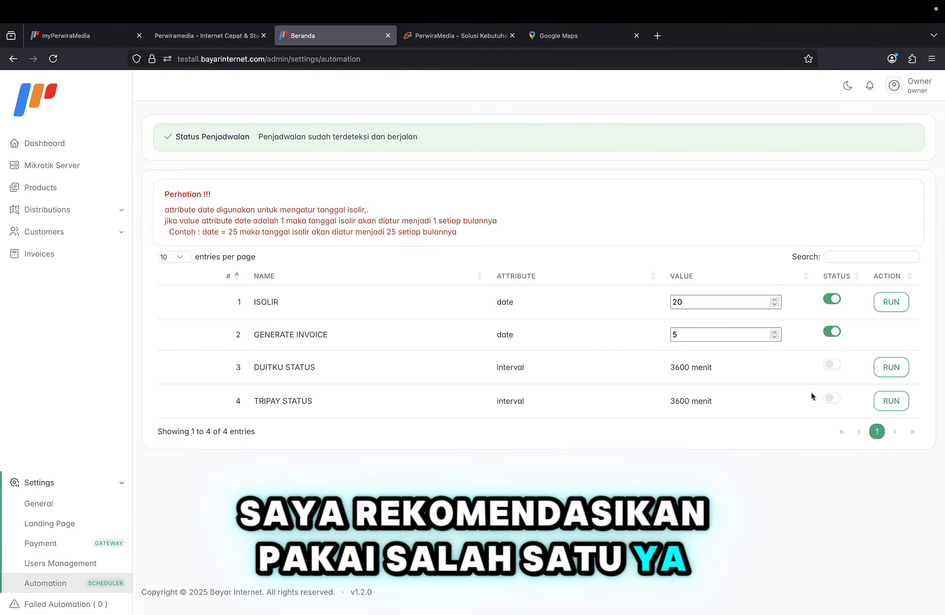
Switch DUITKU STATUS on, then back off.
click(832, 364)
click(475, 404)
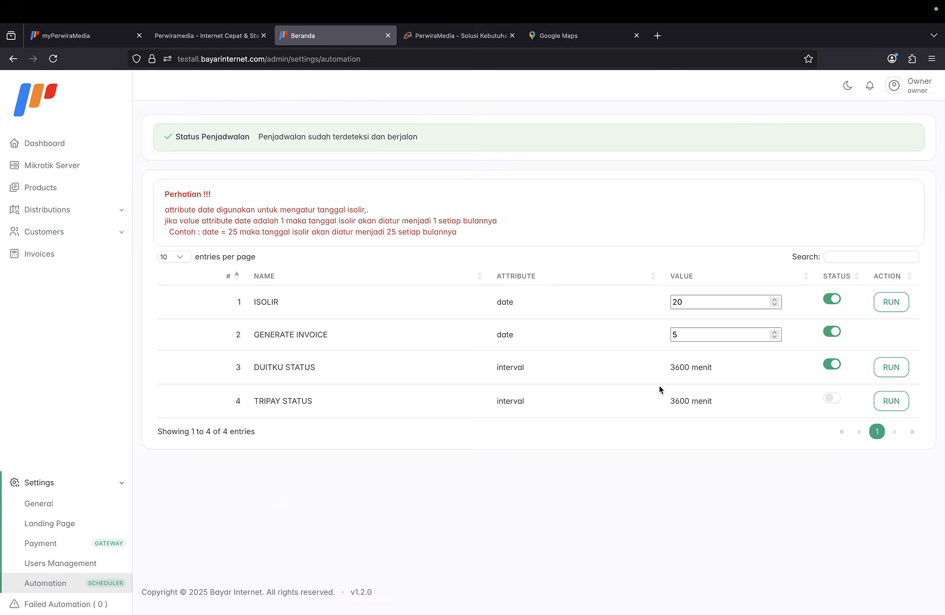
click(831, 365)
click(474, 408)
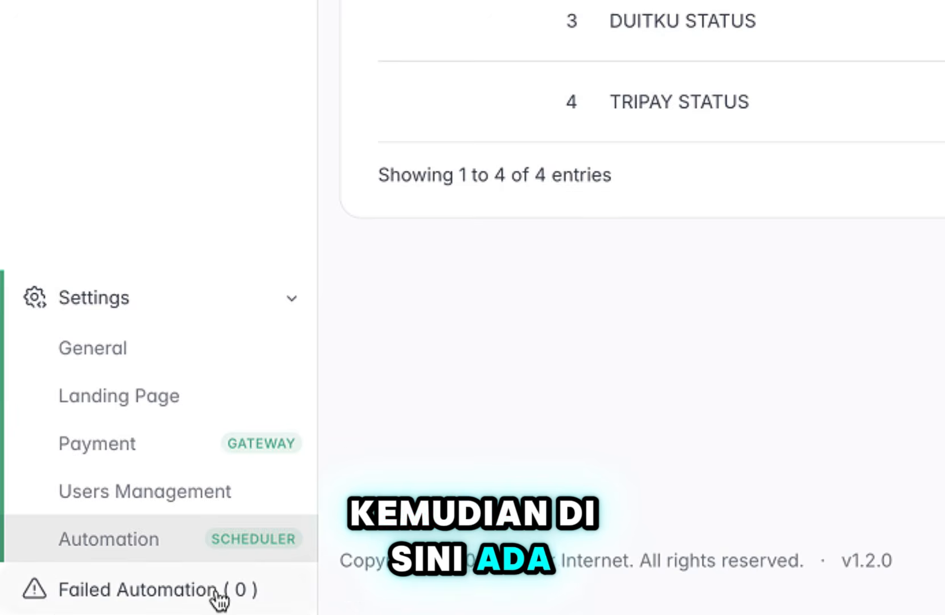
Check the failed automation jobs page, then return to the dashboard overview.
click(216, 590)
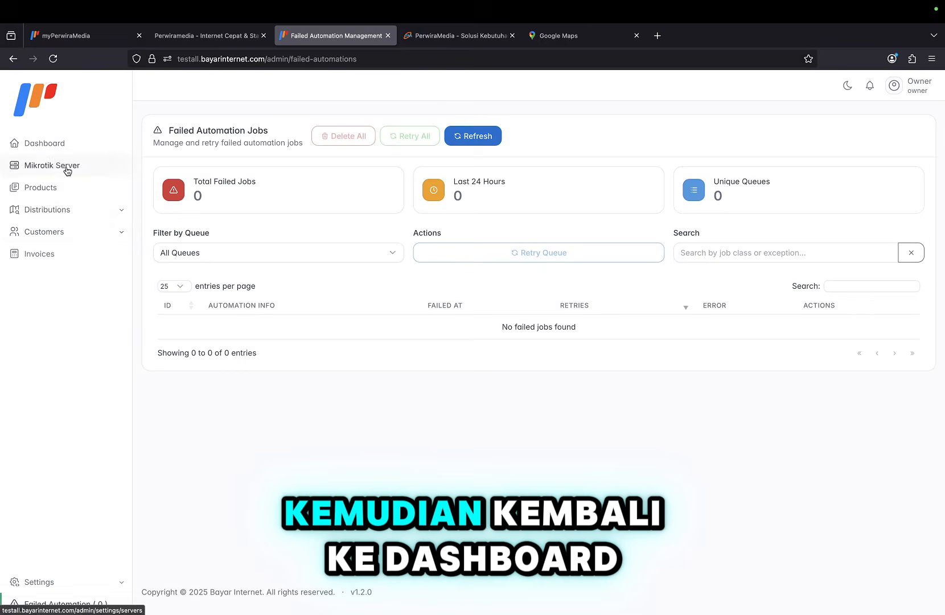
click(46, 143)
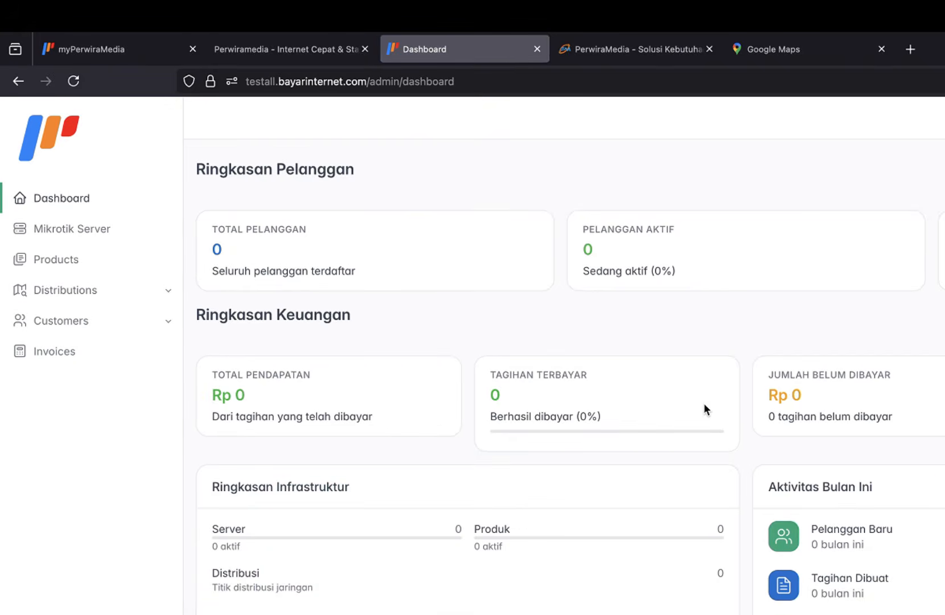
scroll(704, 403, down, 3)
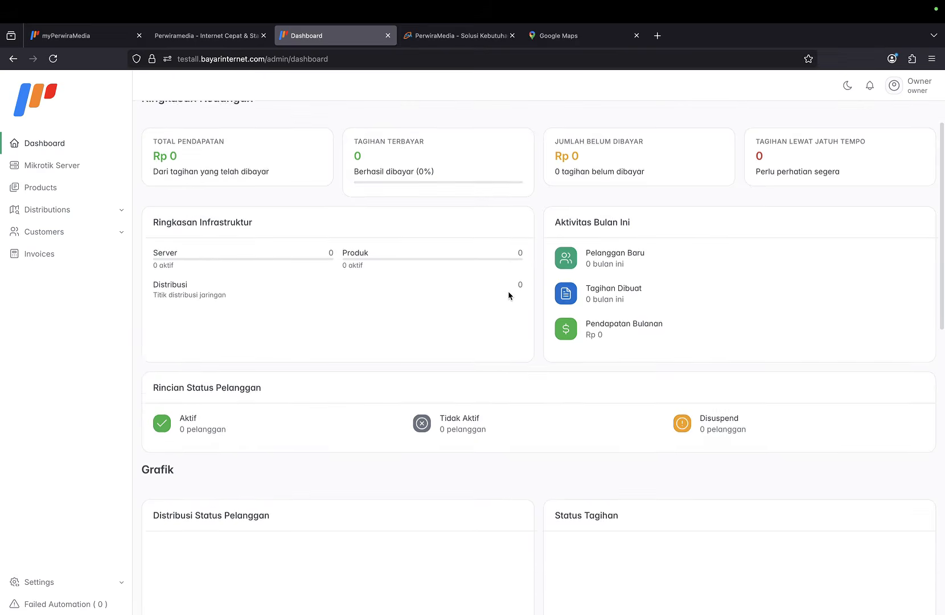
scroll(508, 296, down, 2)
scroll(509, 295, up, 5)
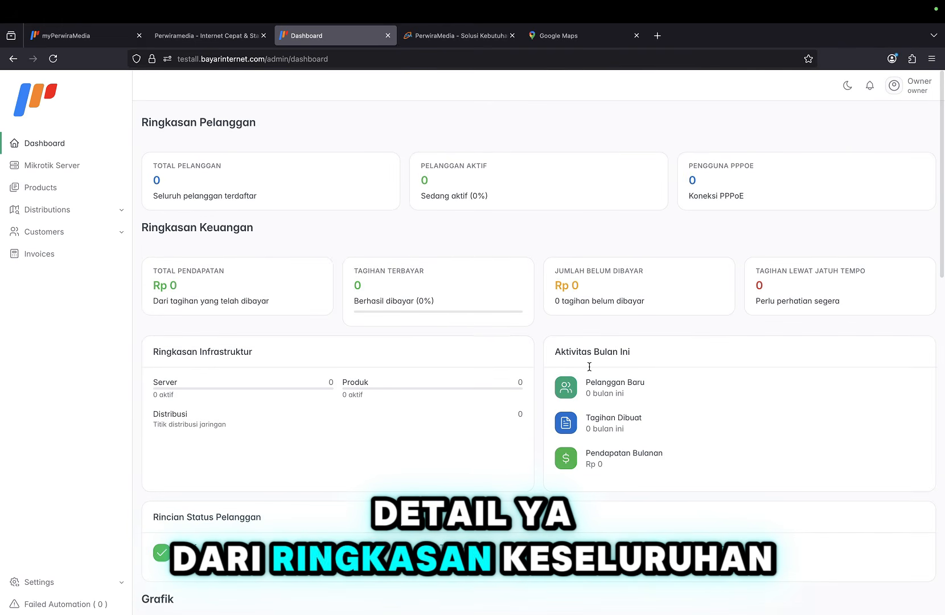
Open the Tambah Server form and copy the SSTP Config script from myPerwiraMedia.
click(66, 168)
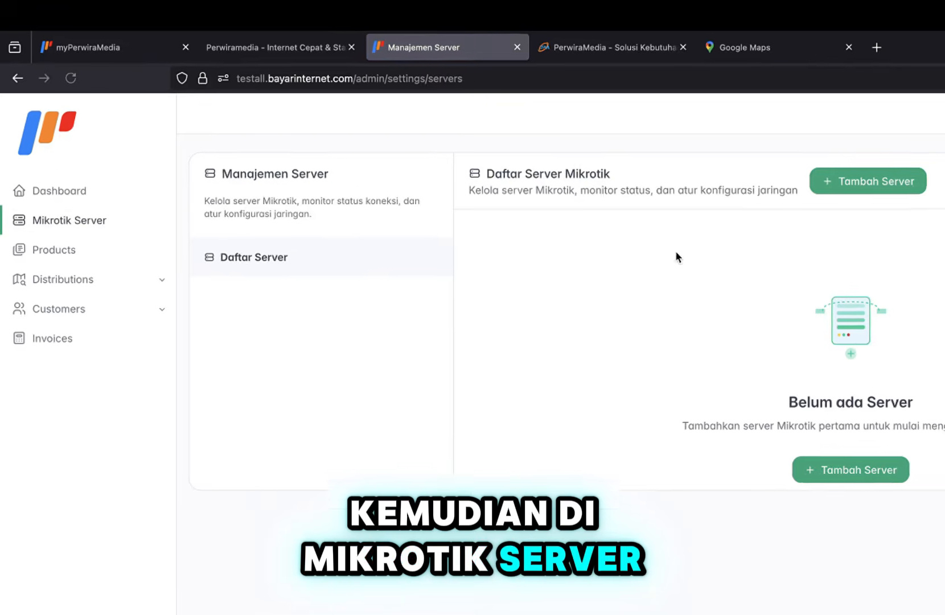
click(905, 488)
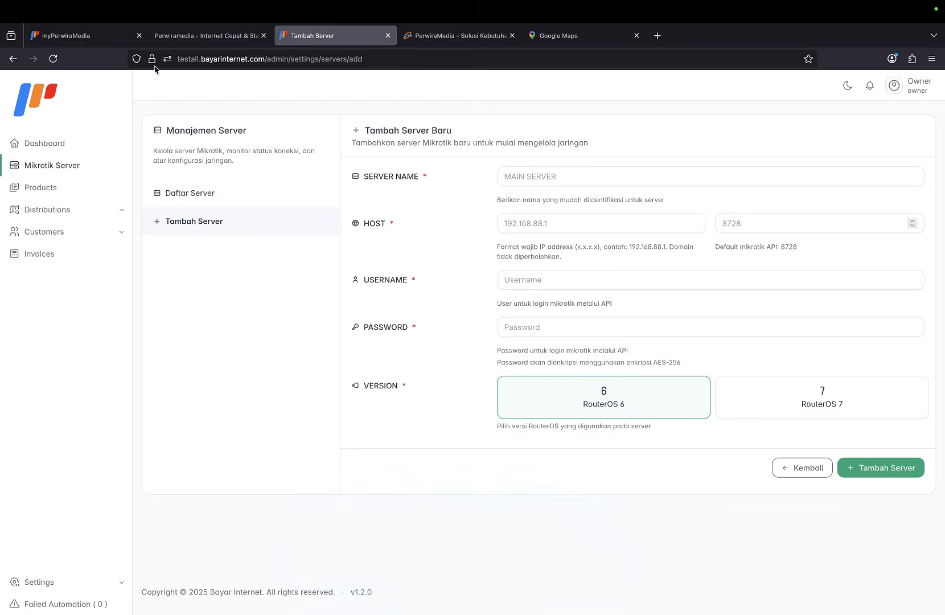
click(63, 35)
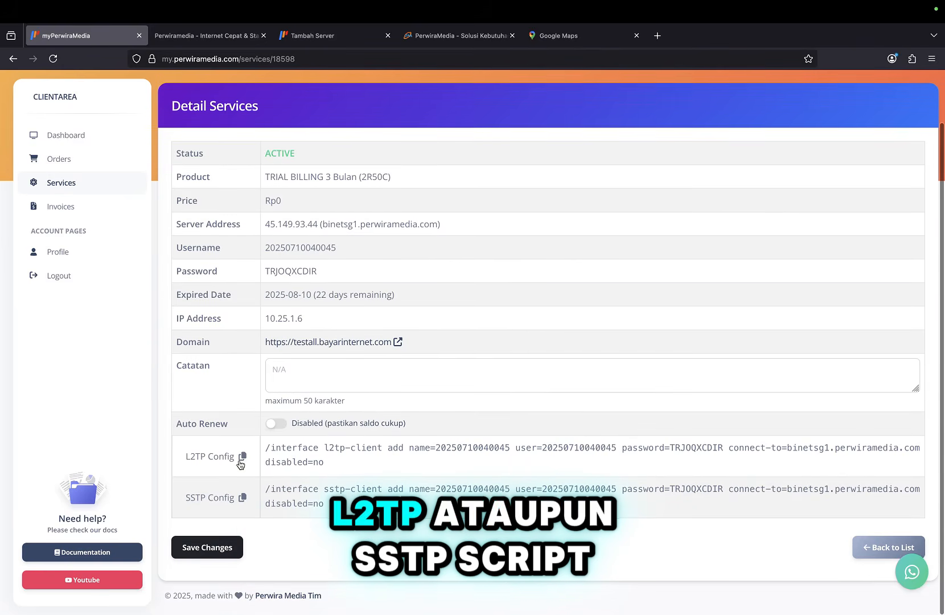
click(242, 501)
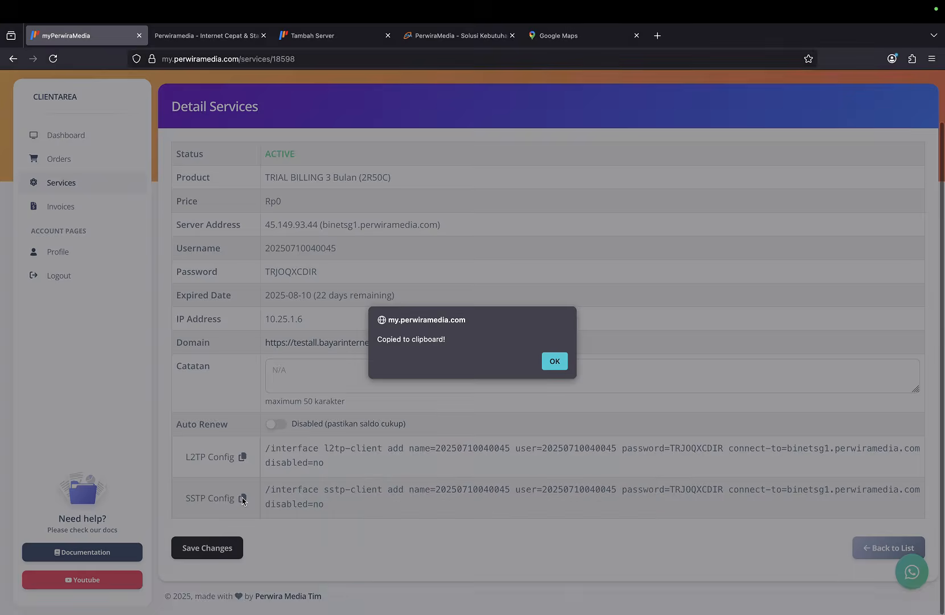
click(559, 361)
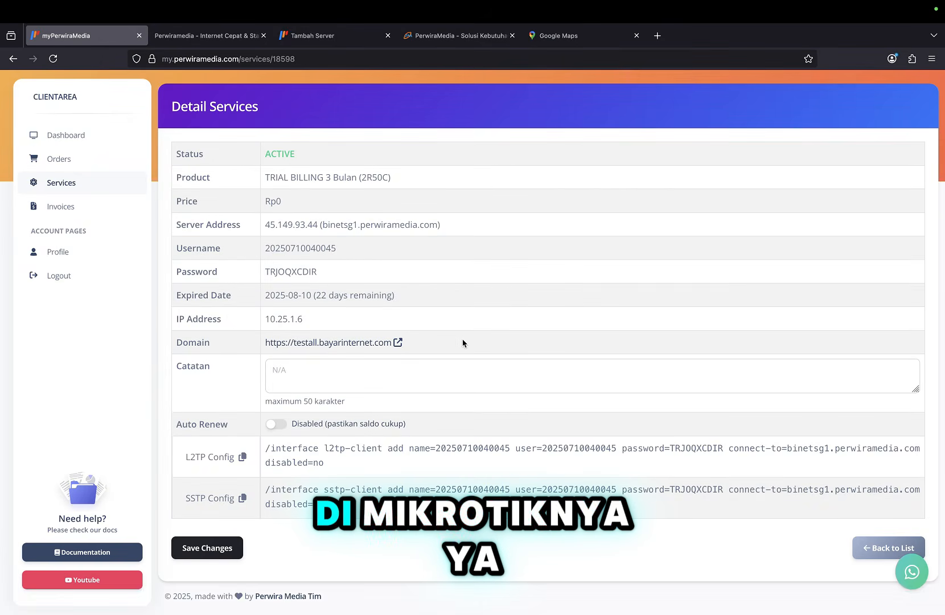
key(ctrl+Left)
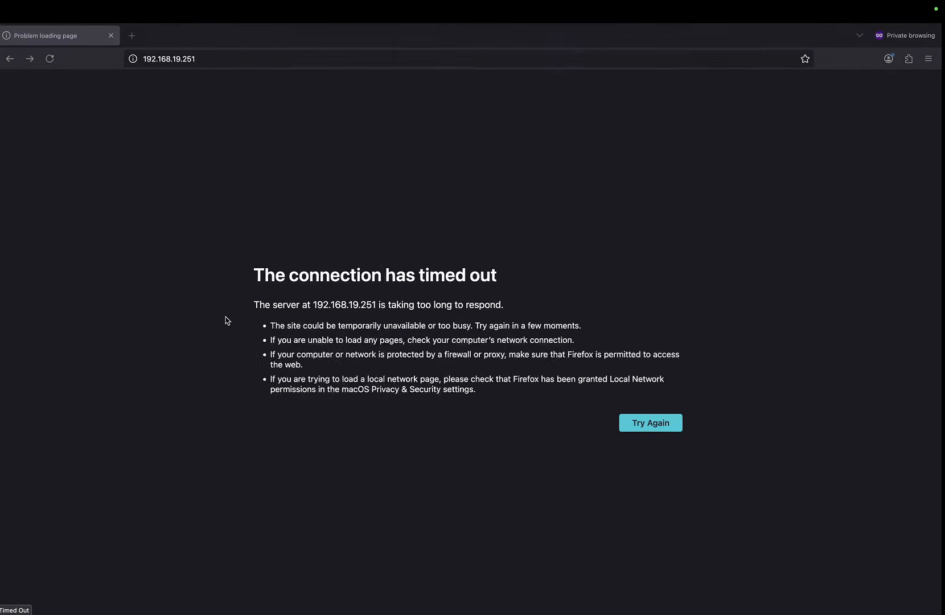
Paste and run the copied SSTP client command in a new WinBox terminal.
key(ctrl+Right)
key(ctrl+Right)
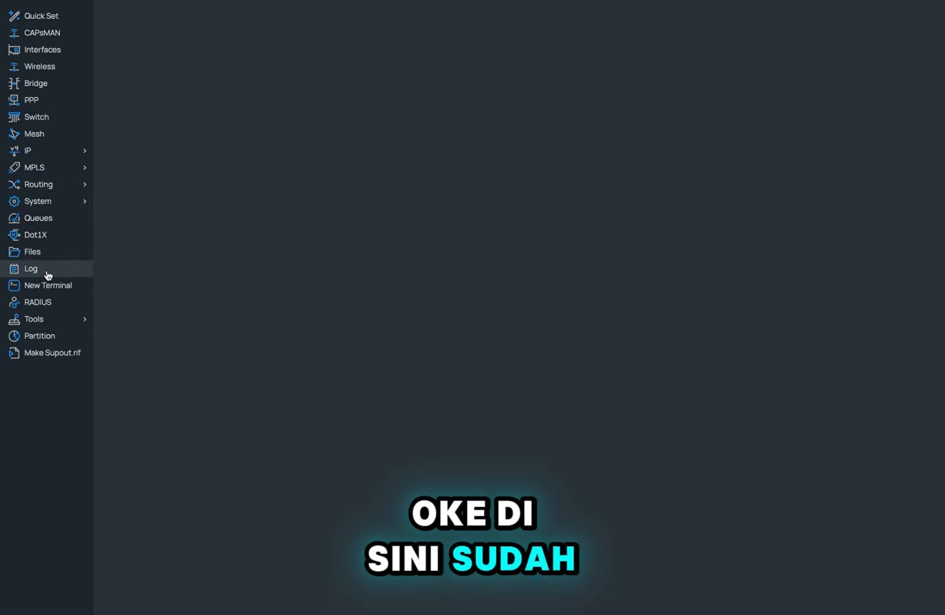
click(48, 285)
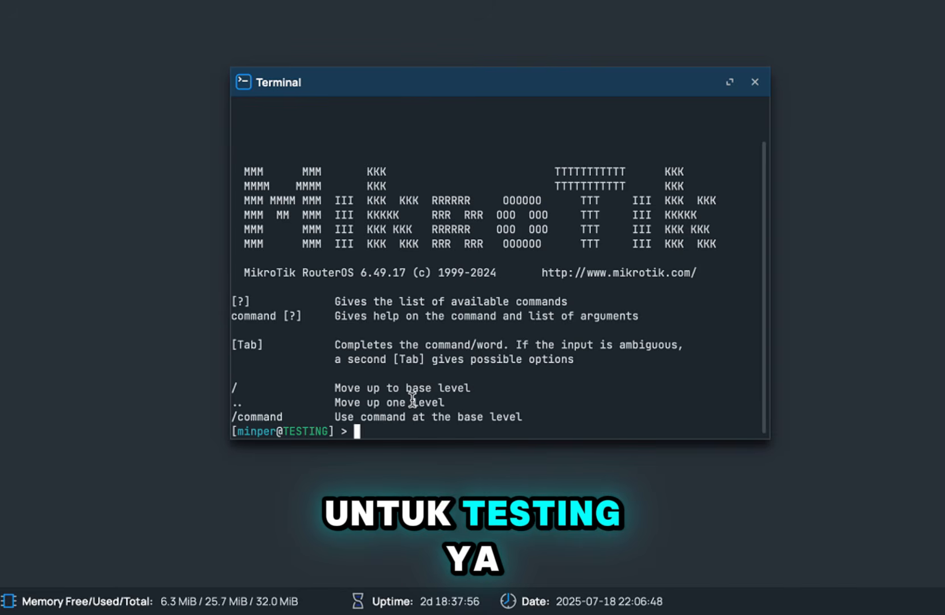
right_click(476, 422)
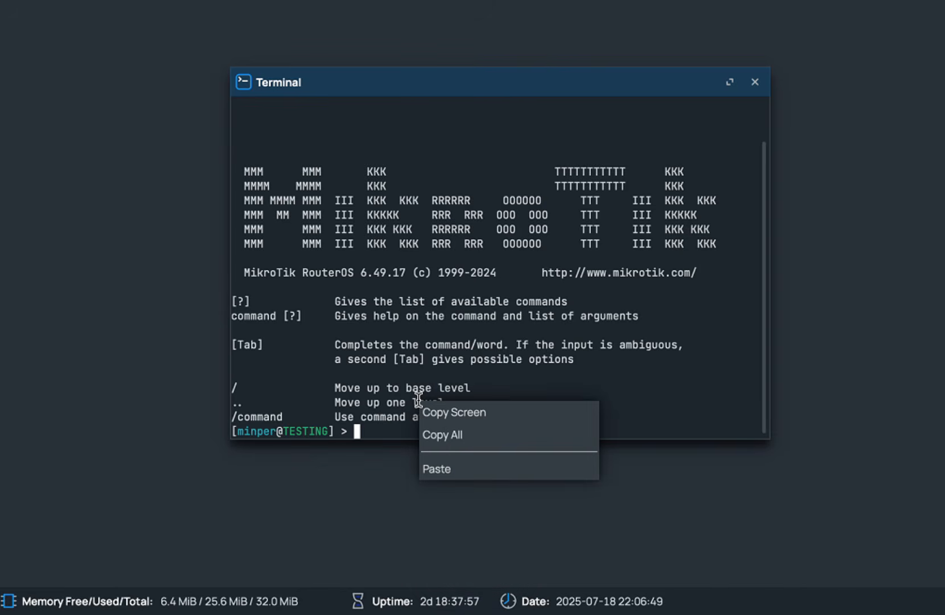
click(455, 469)
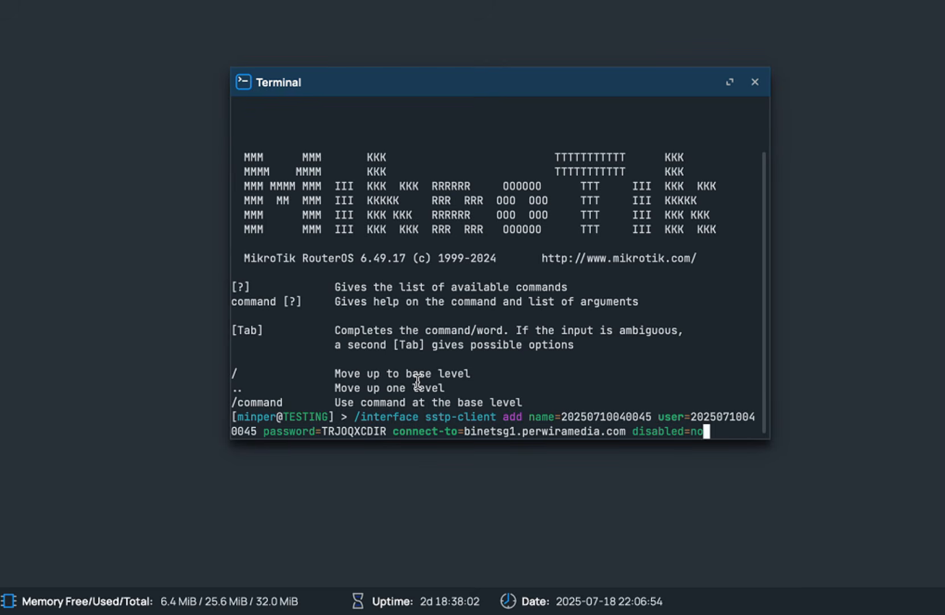
key(Return)
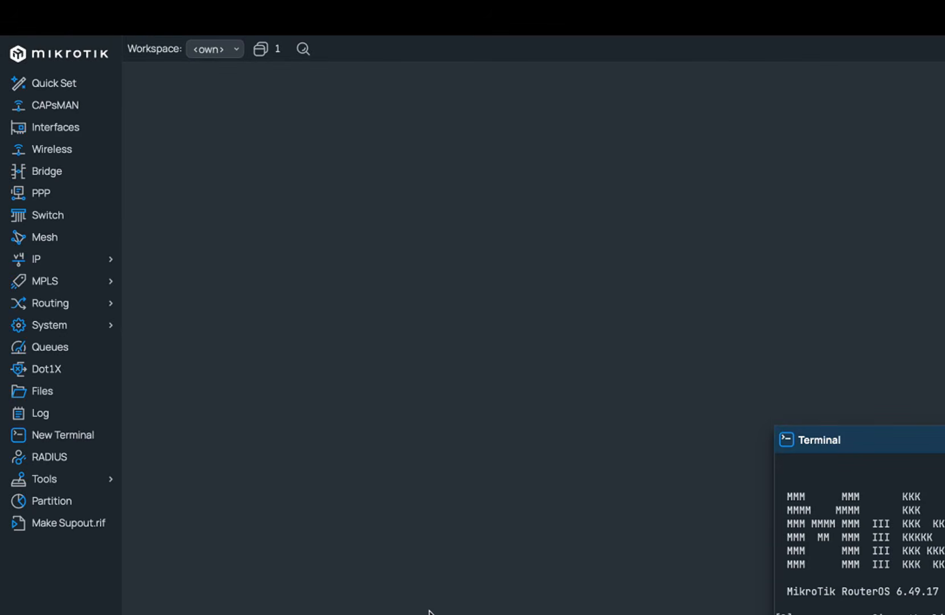
Copy the SSTP client's local address 10.25.1.6 from its Status tab.
click(72, 137)
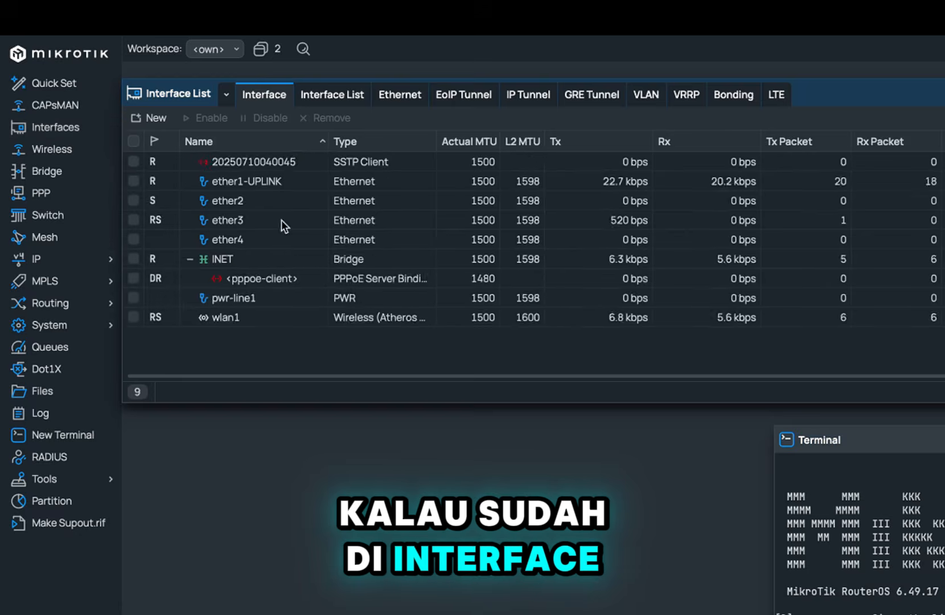
click(290, 161)
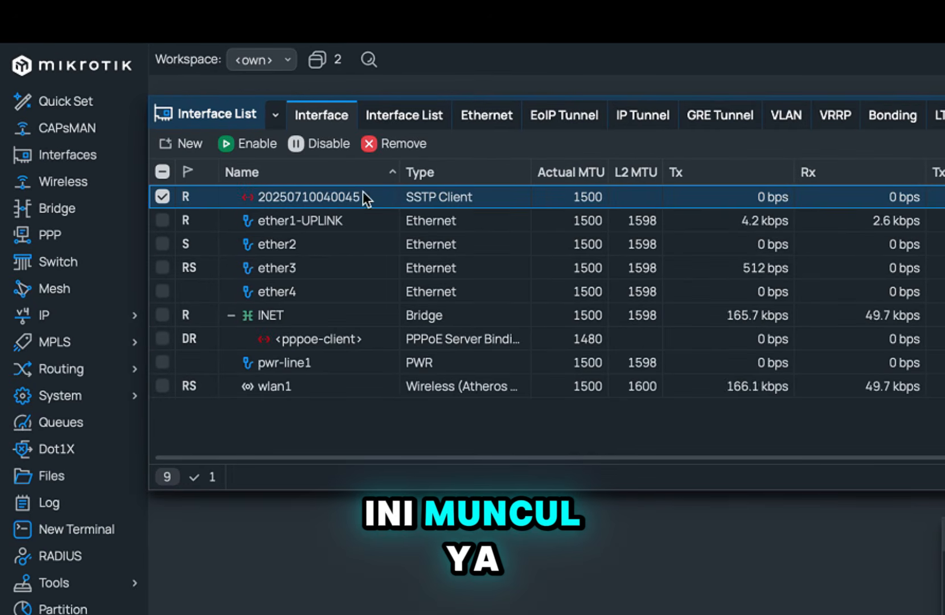
double_click(348, 202)
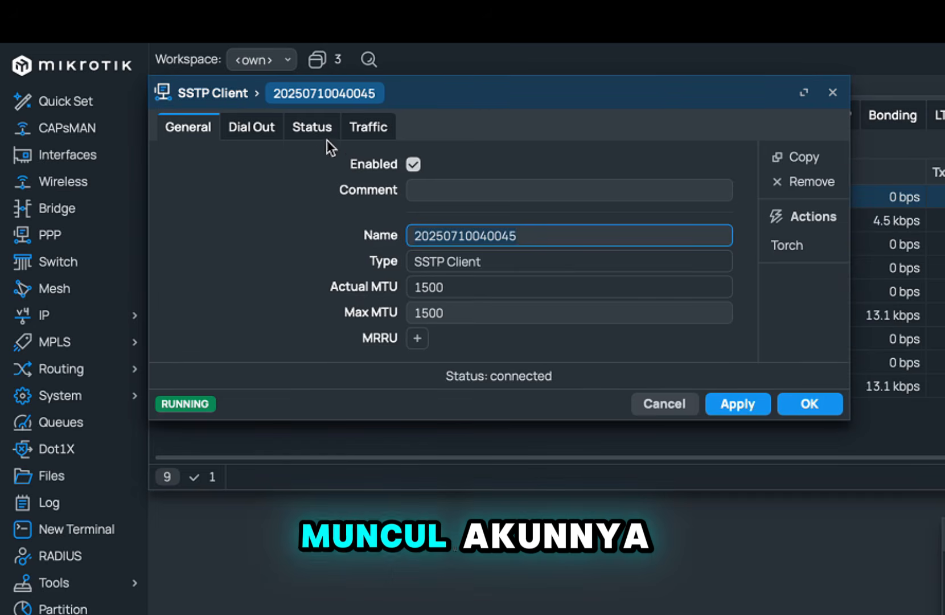
click(312, 128)
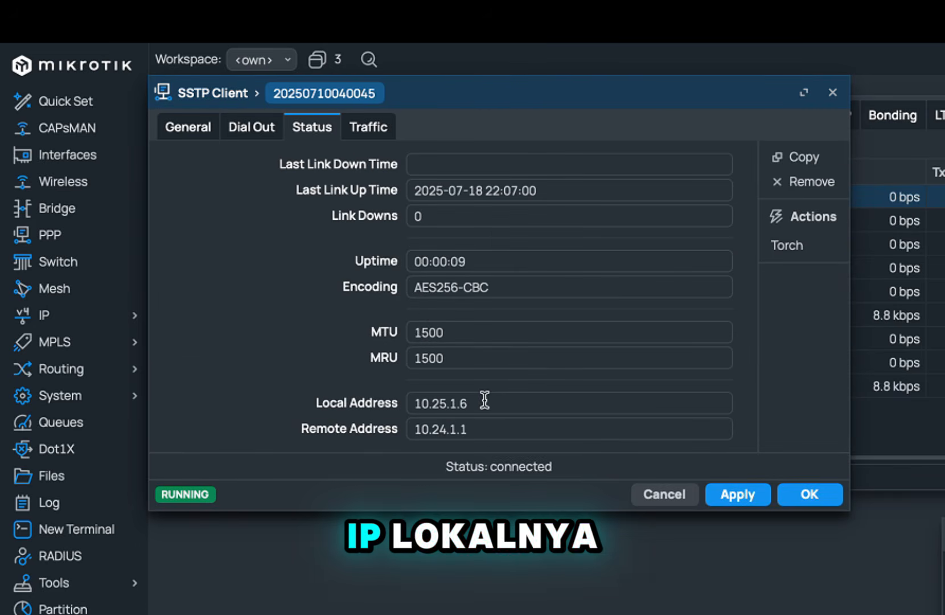
drag(483, 399, 399, 400)
right_click(440, 405)
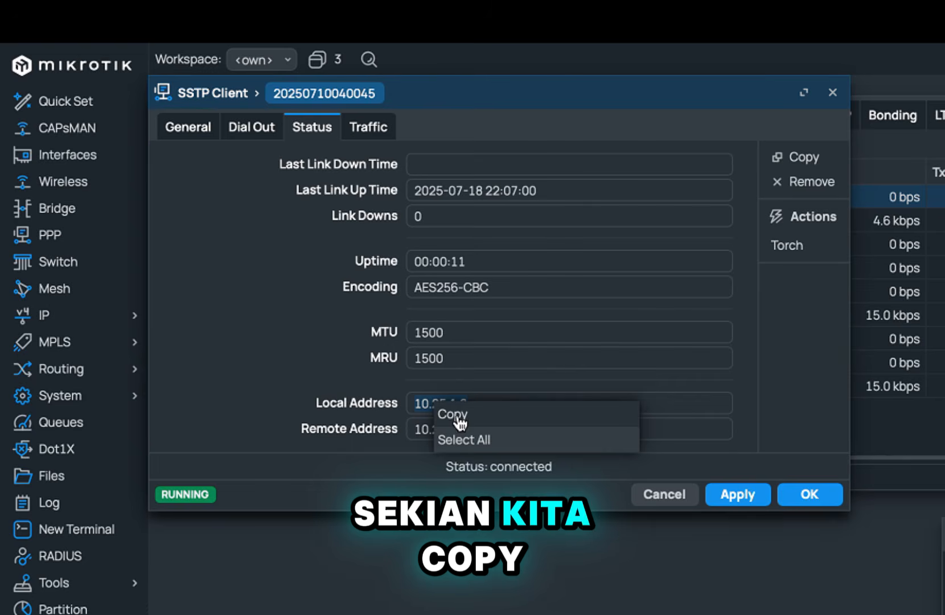
click(444, 411)
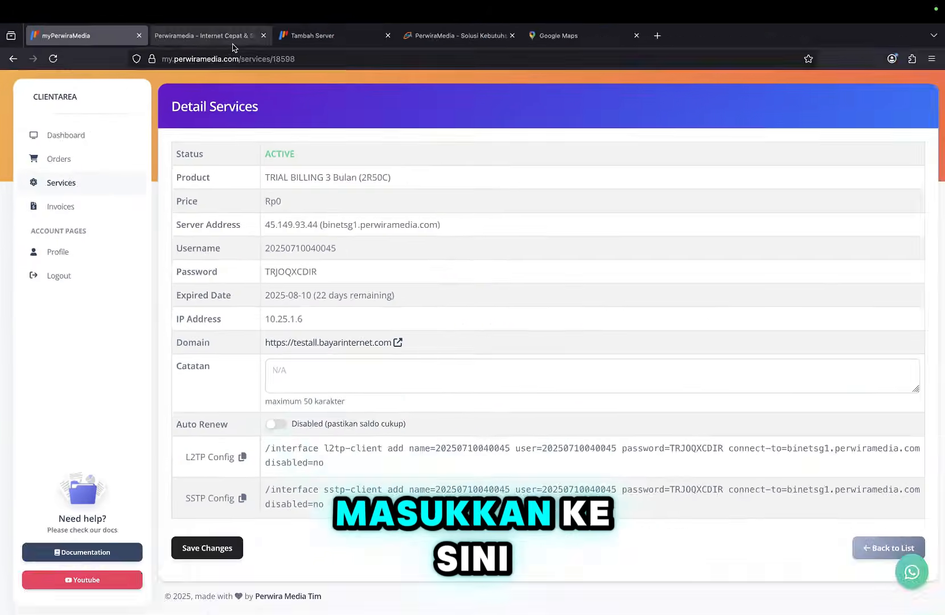
Fill in HOST 10.25.1.6 and SERVER NAME Perwiramedia on the Tambah Server Baru form.
click(346, 59)
click(527, 59)
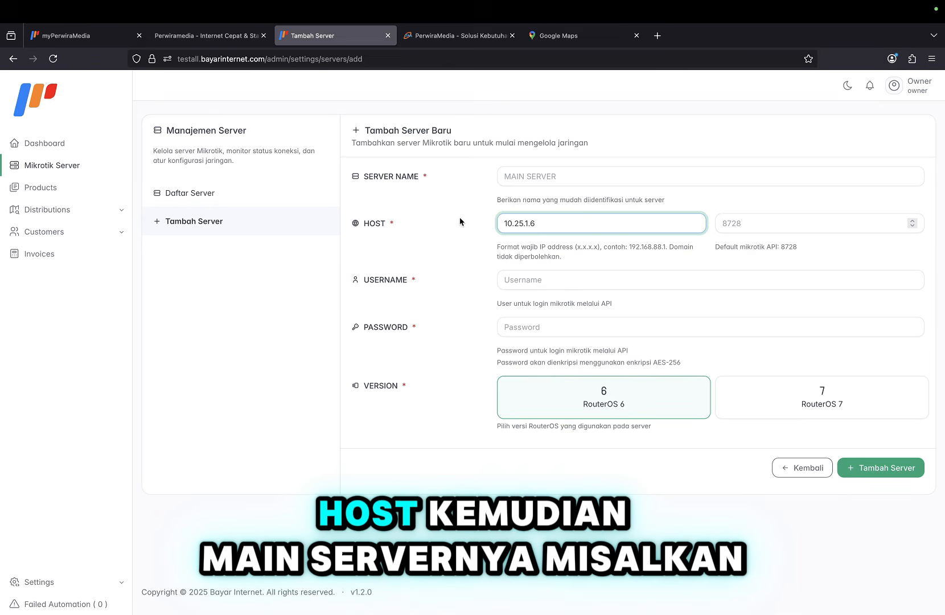
click(535, 180)
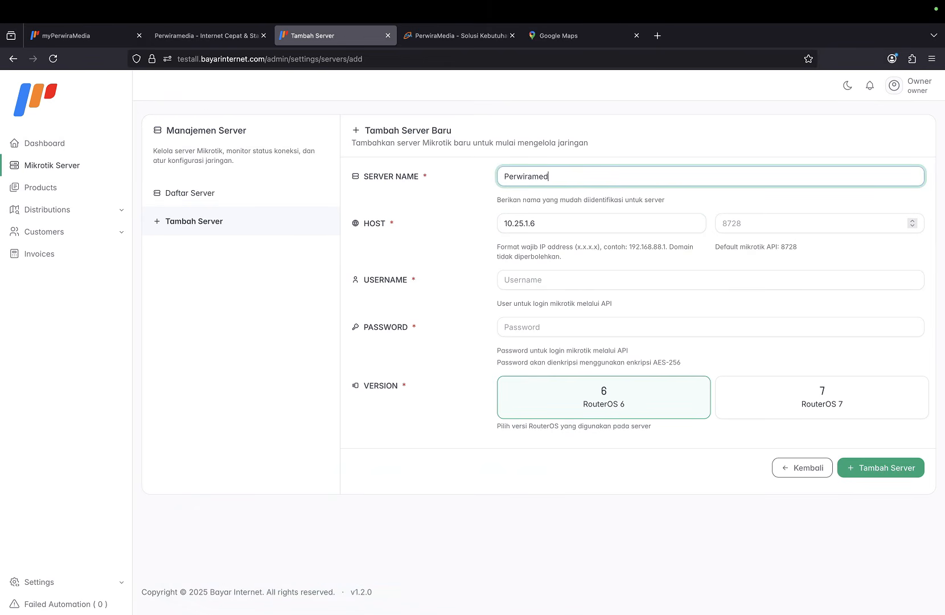
click(718, 226)
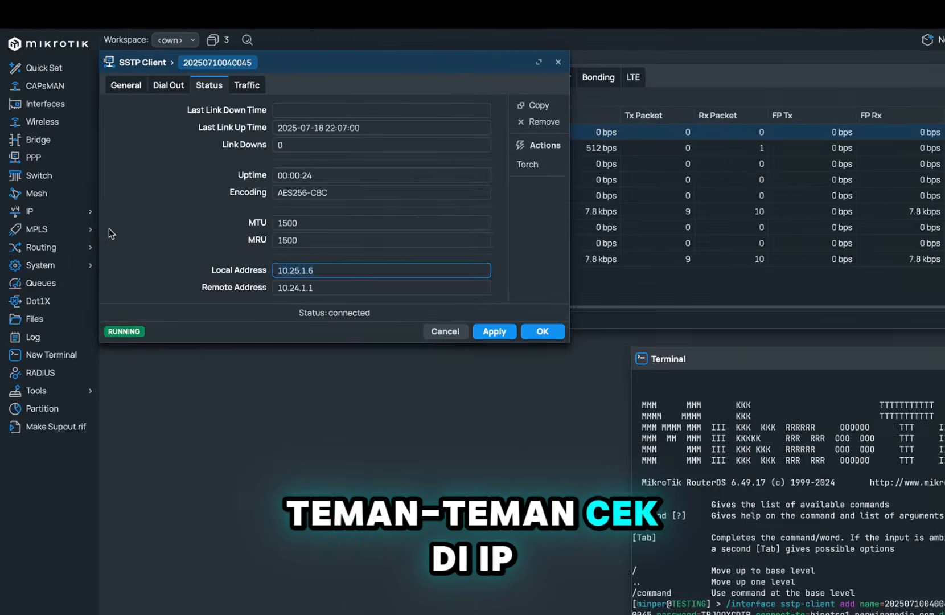
Enable the disabled api service (port 8728) under IP > Services in WinBox.
click(34, 169)
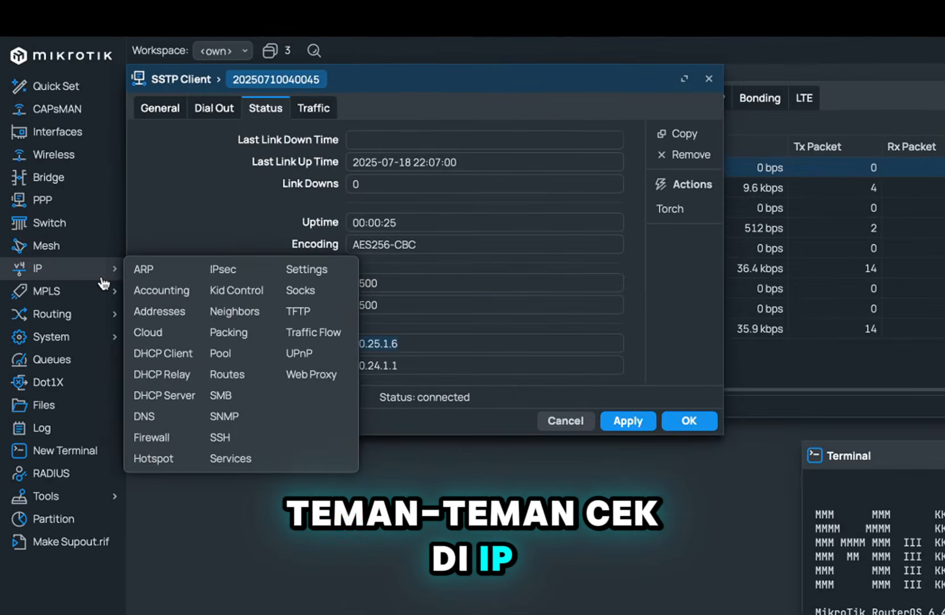
click(234, 470)
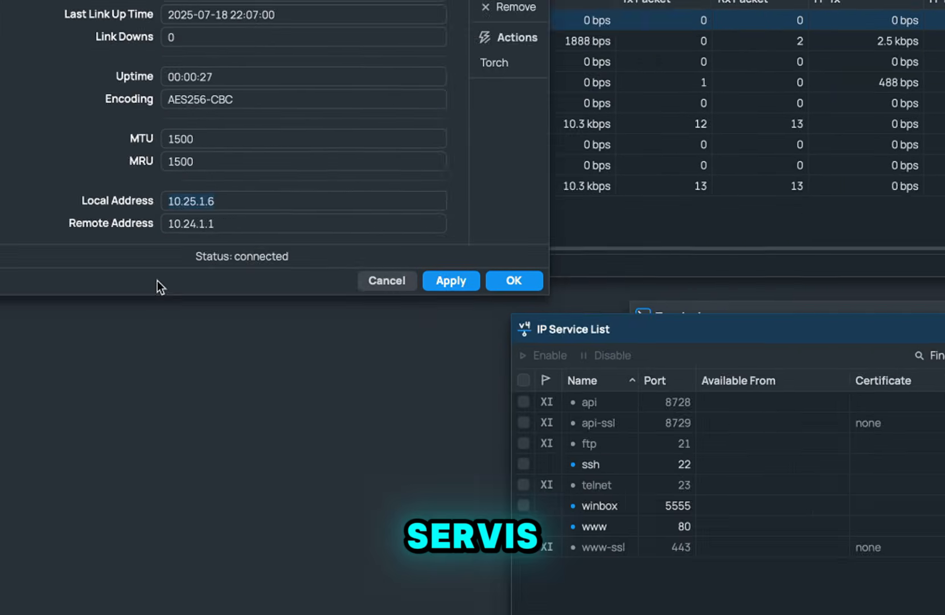
click(321, 169)
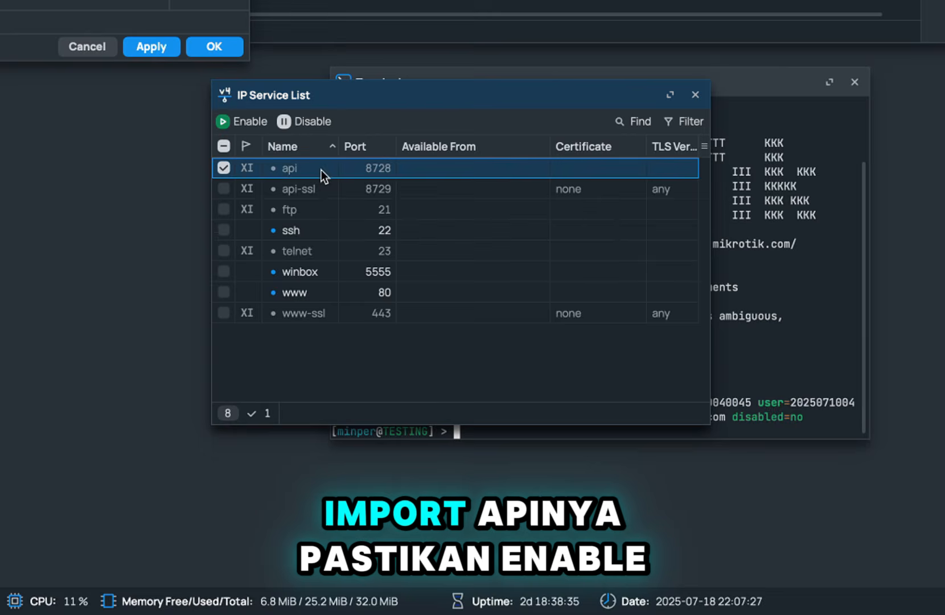
click(257, 124)
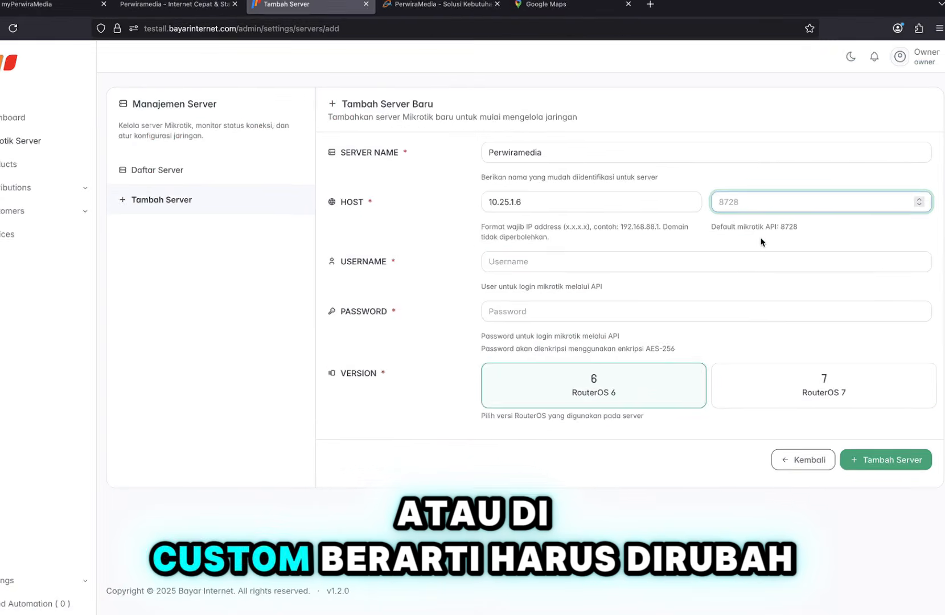
Enter 8728 in the port field beside HOST.
text(8728)
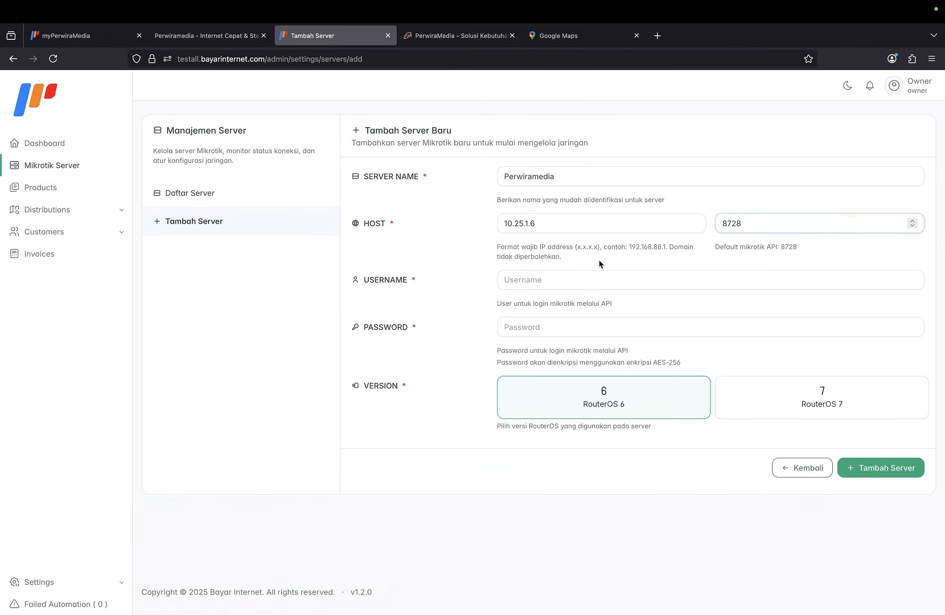
click(599, 263)
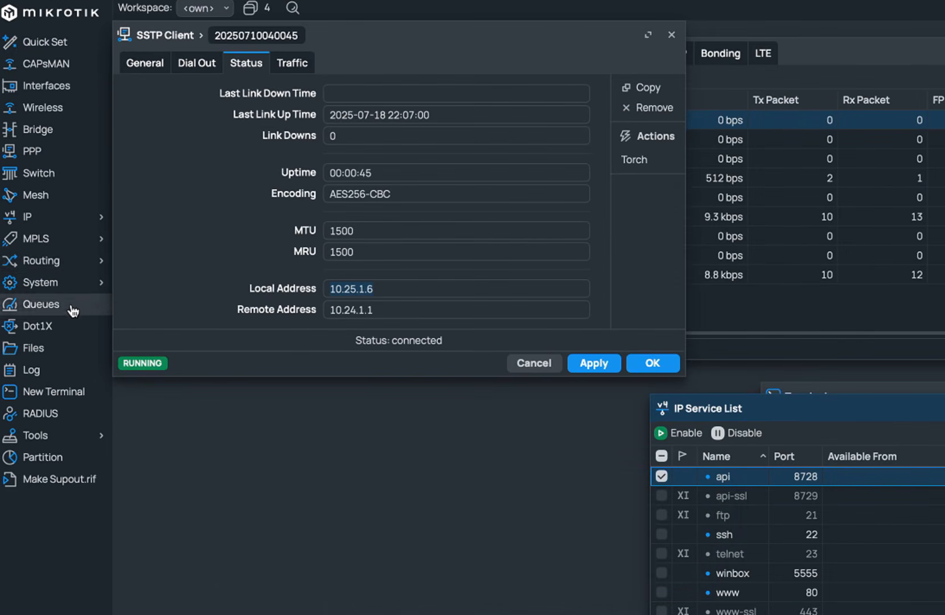
Add a new router user in the full group with a password in WinBox's User List.
click(69, 282)
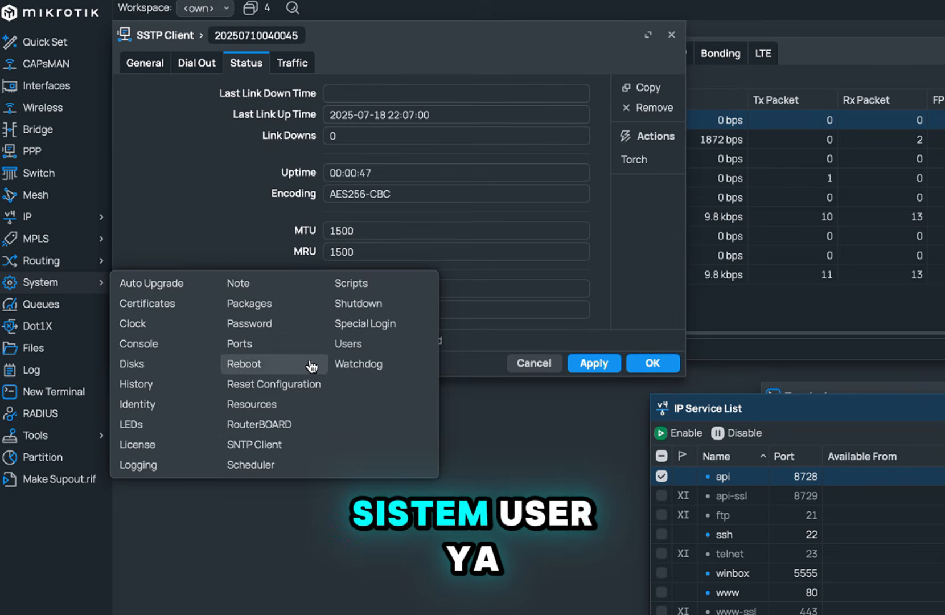
click(365, 344)
click(156, 77)
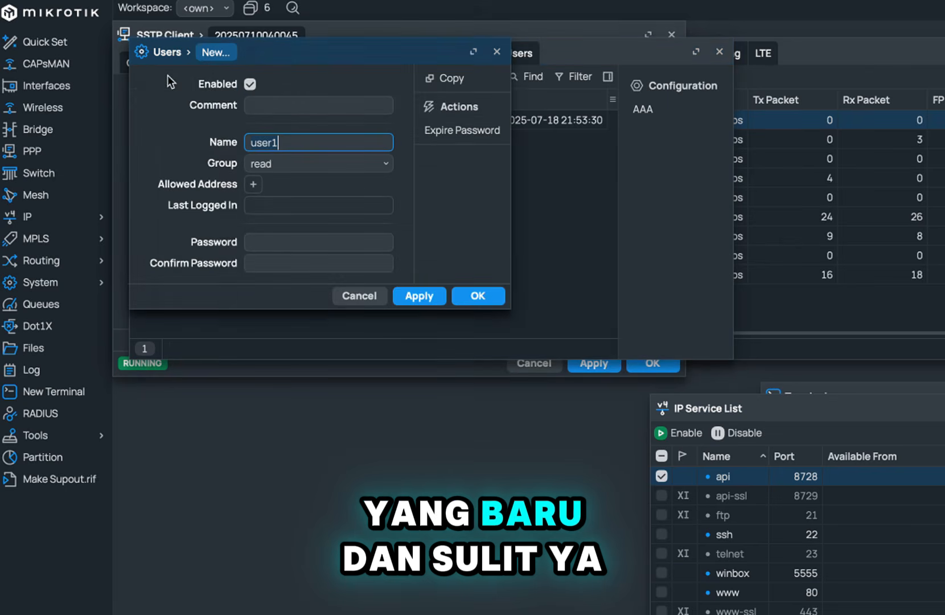
drag(316, 49, 704, 305)
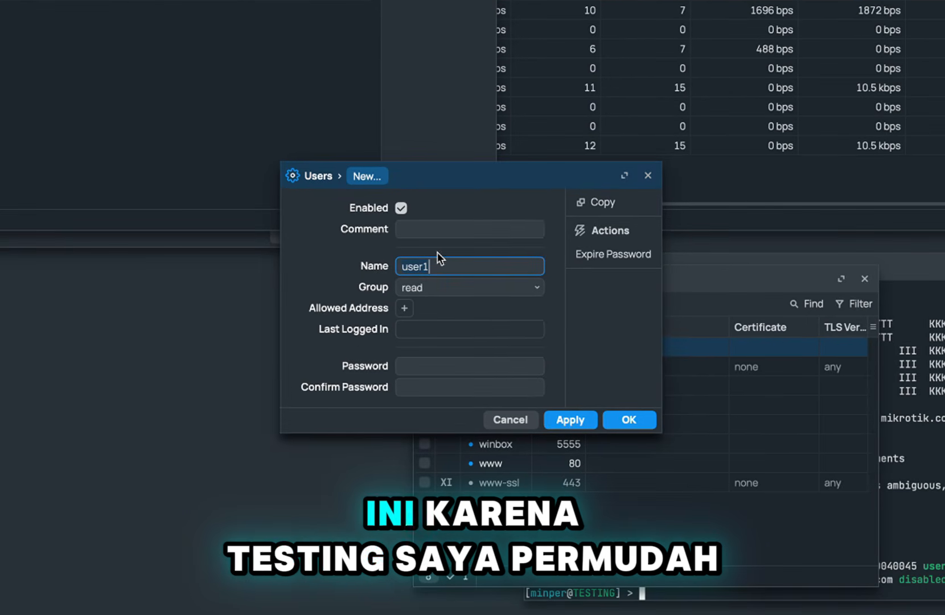
double_click(560, 327)
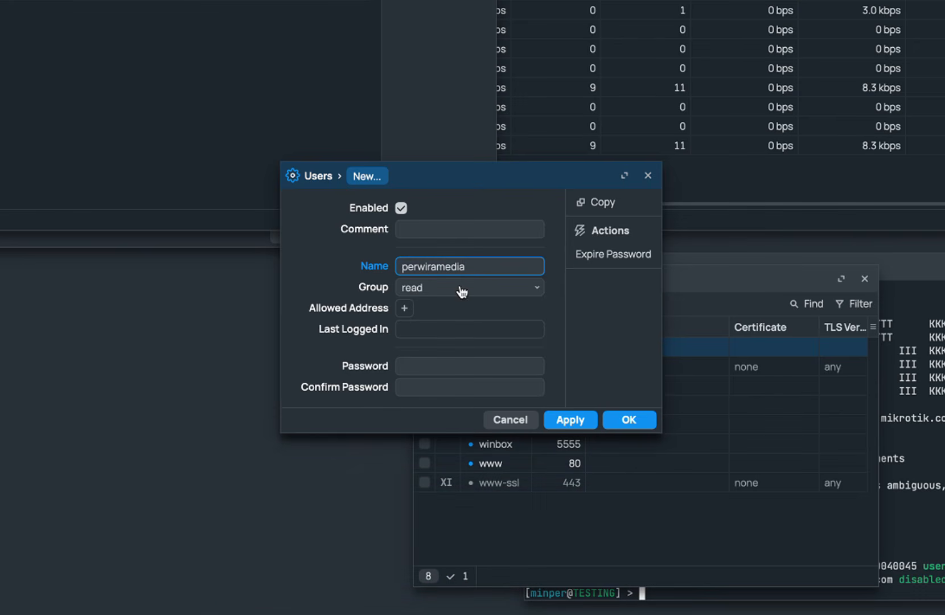
click(462, 292)
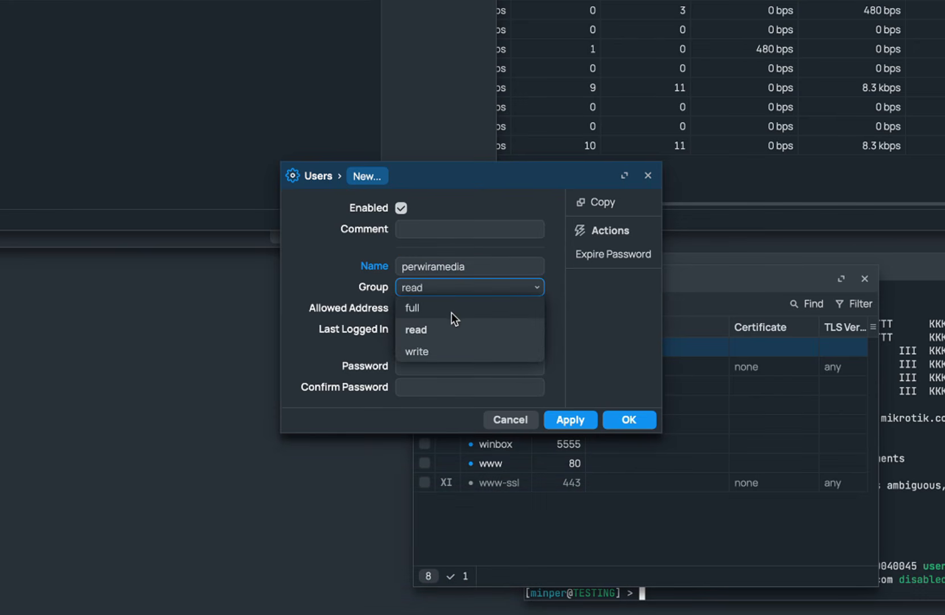
click(451, 310)
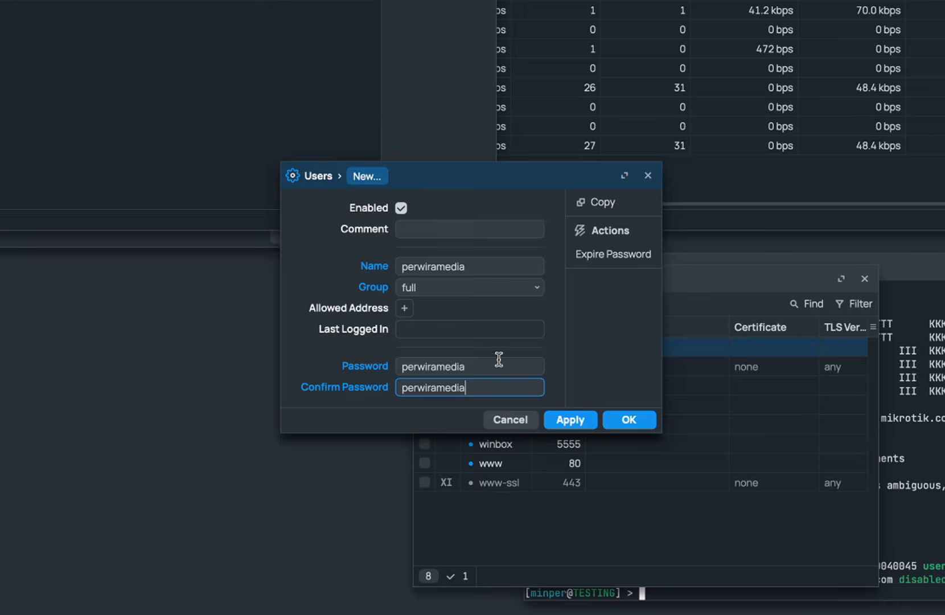
click(567, 420)
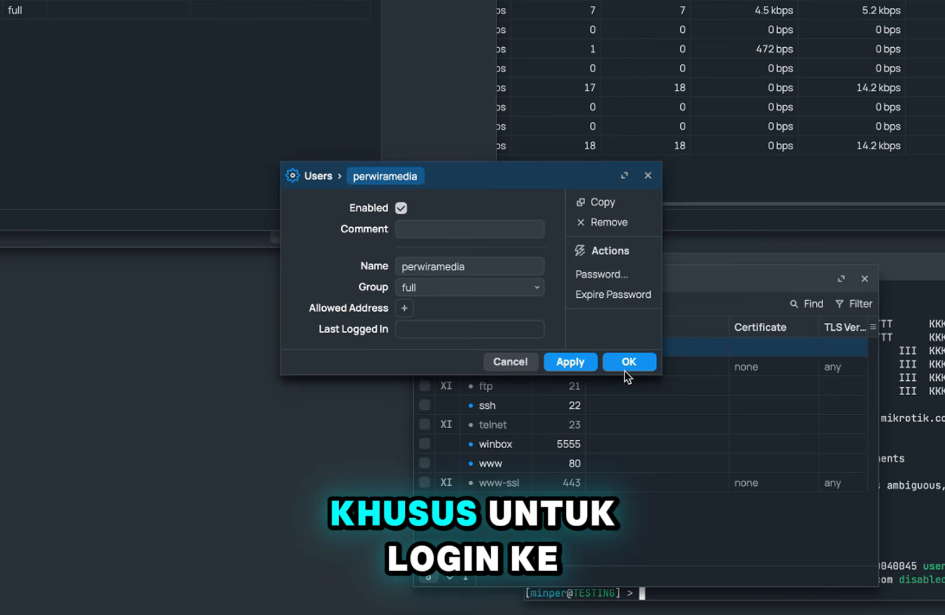
click(624, 369)
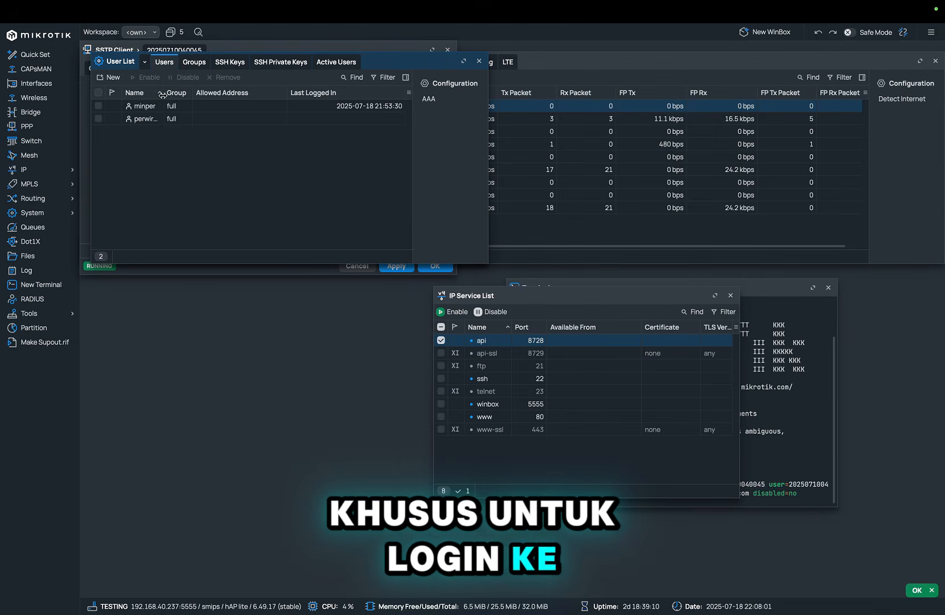
Enter the router login username and password in the add-server form.
drag(163, 94, 214, 94)
key(ctrl+Left)
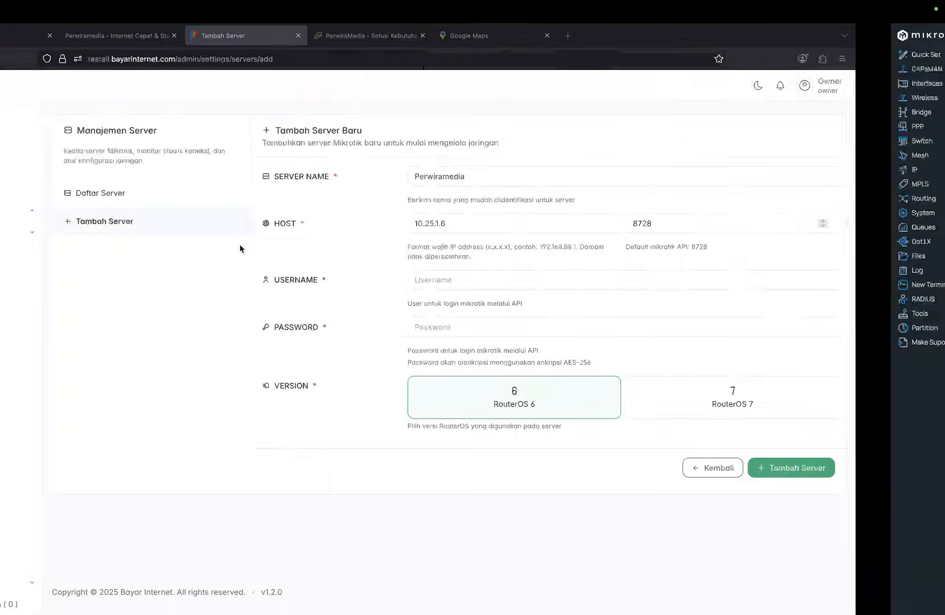
click(555, 271)
text(perwirame)
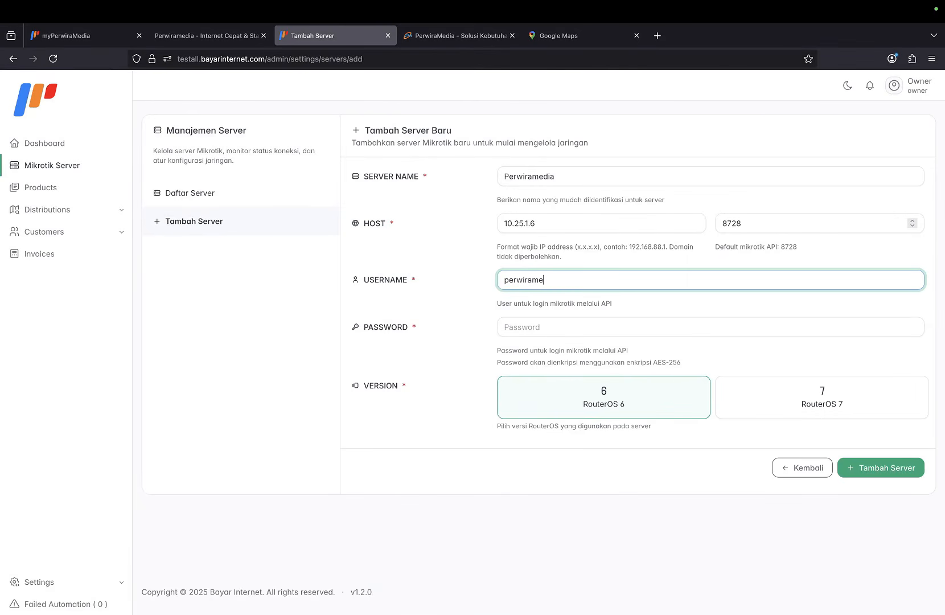
text(dia)
key(Tab)
text(****)
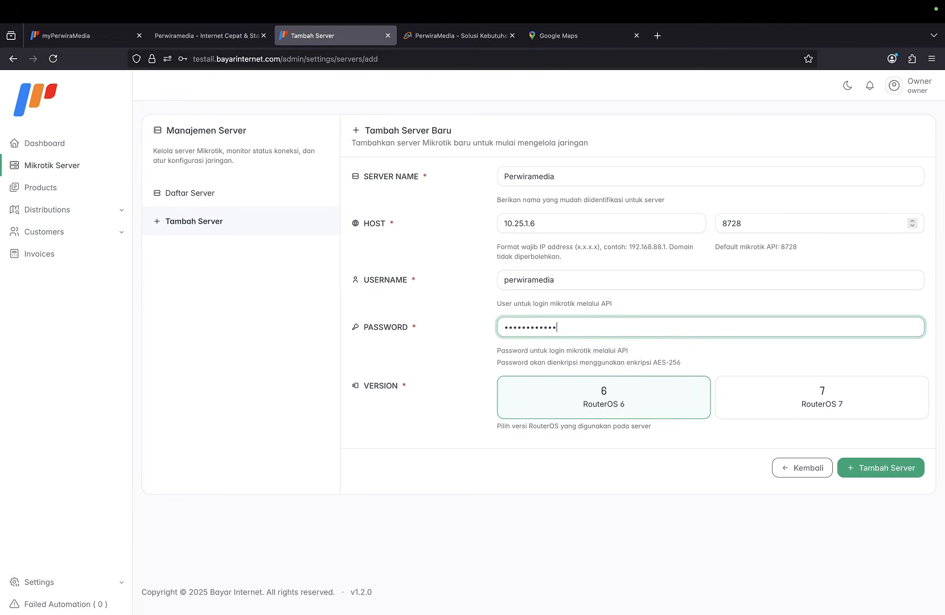
Keep RouterOS 6 as the server version and submit the Perwiramedia server.
key(ctrl+Right)
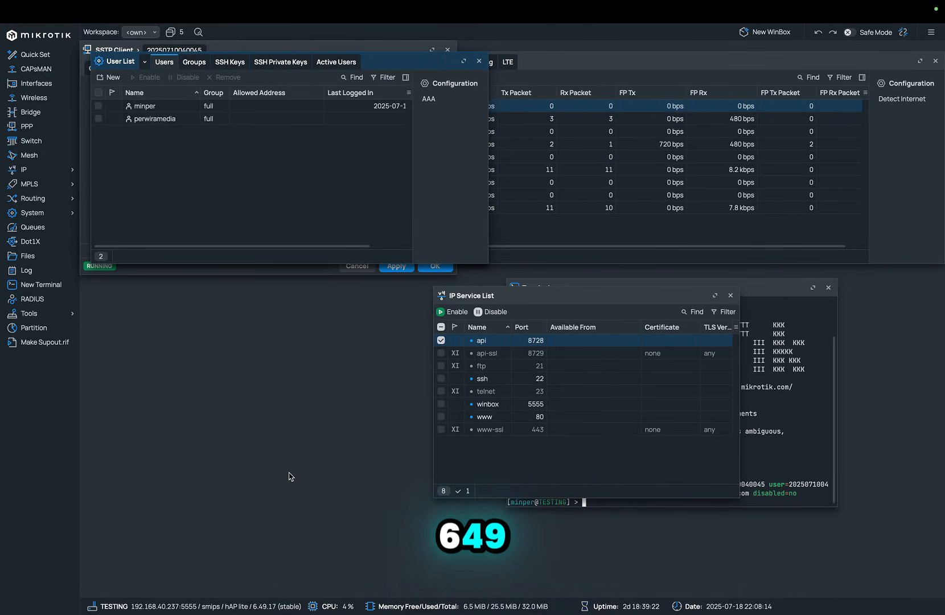
key(ctrl+Left)
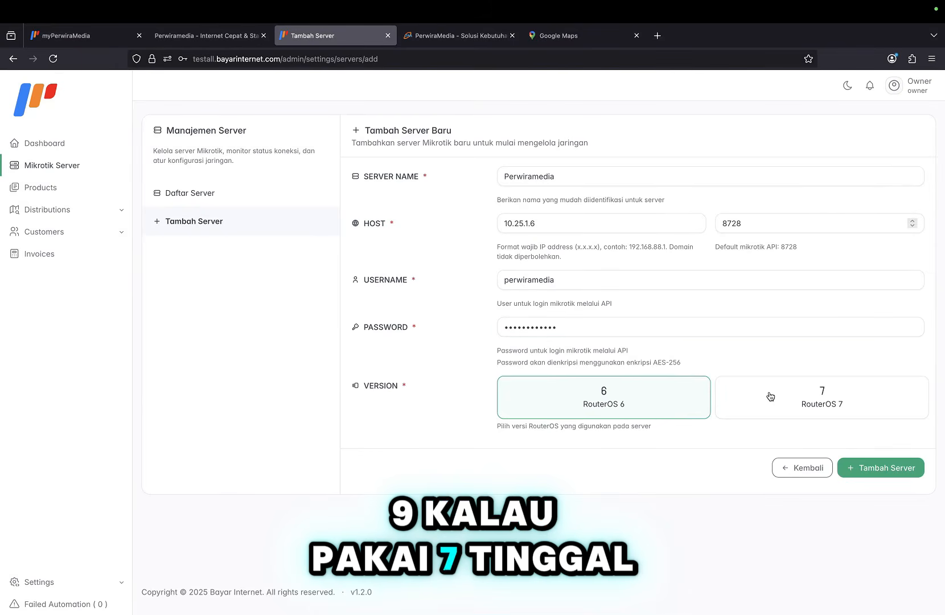
click(769, 396)
click(666, 408)
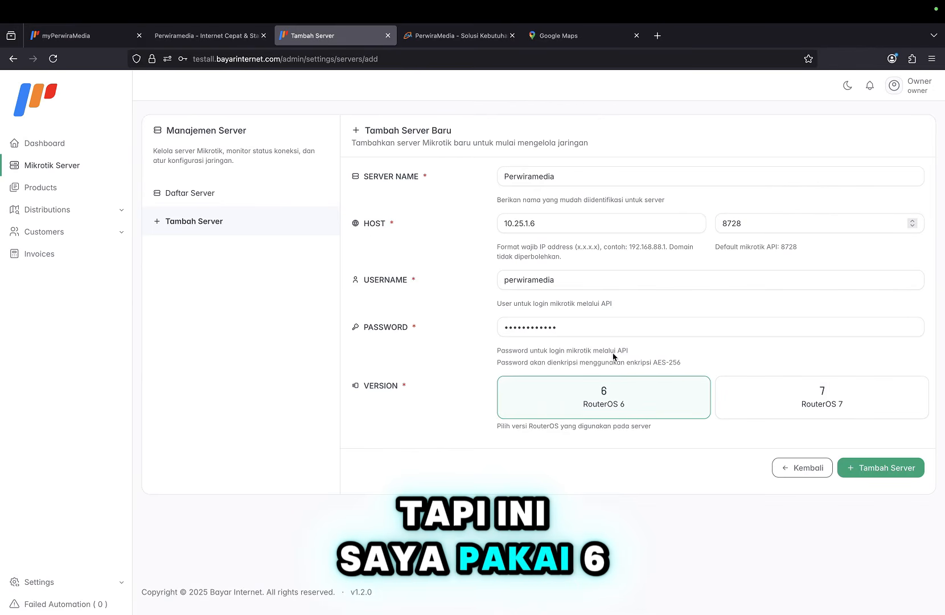
click(880, 468)
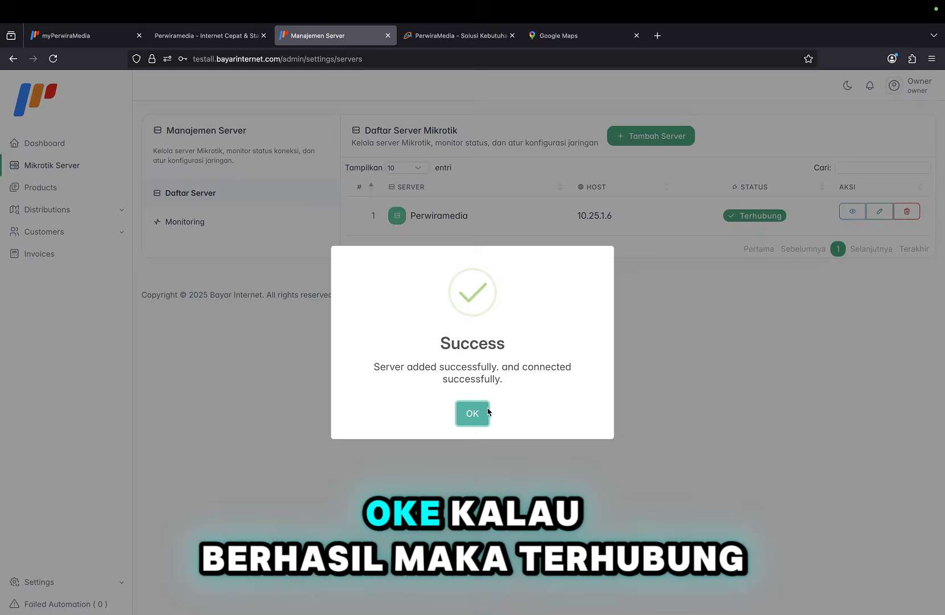
Dismiss the success message and review the Perwiramedia server's details in the server list.
click(478, 410)
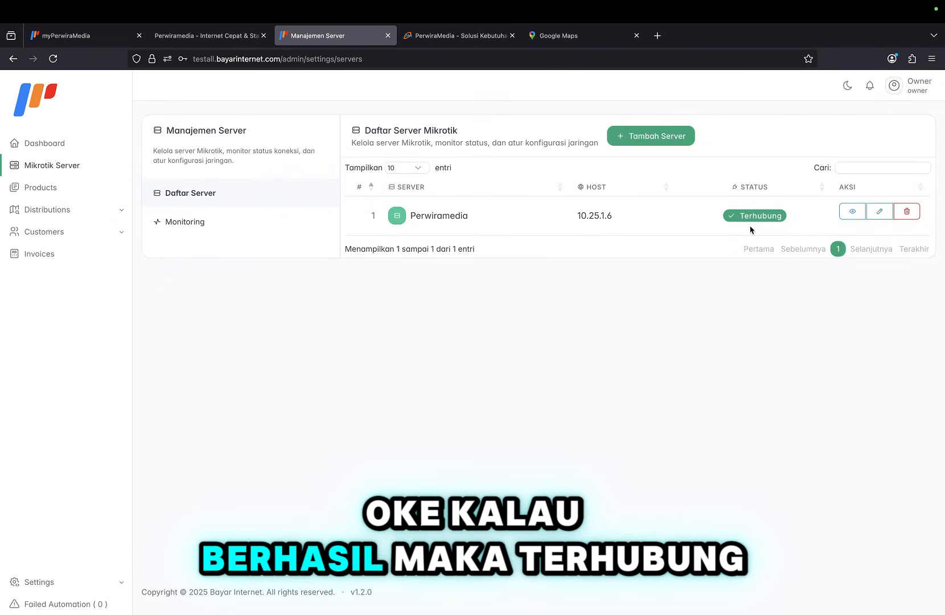
click(849, 216)
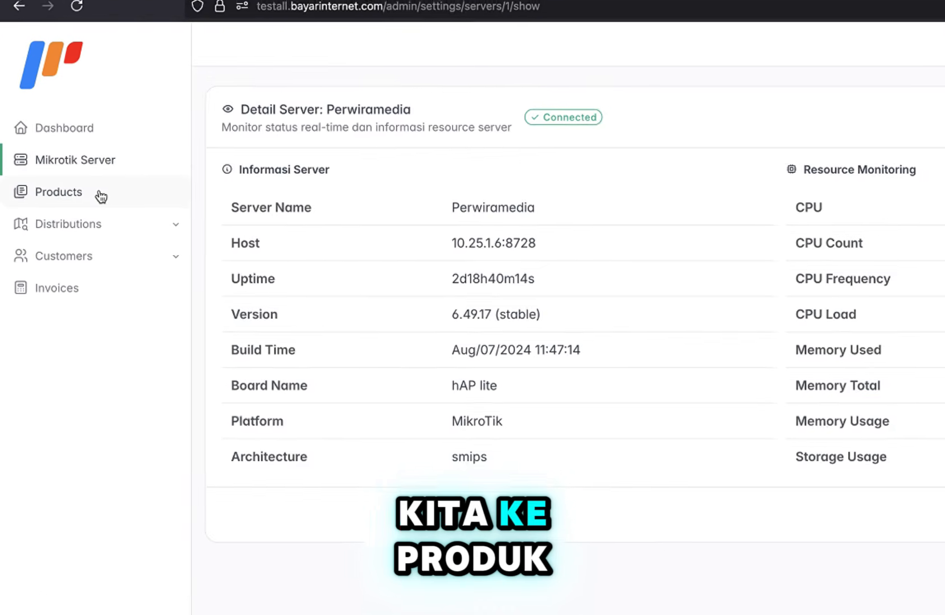
click(103, 195)
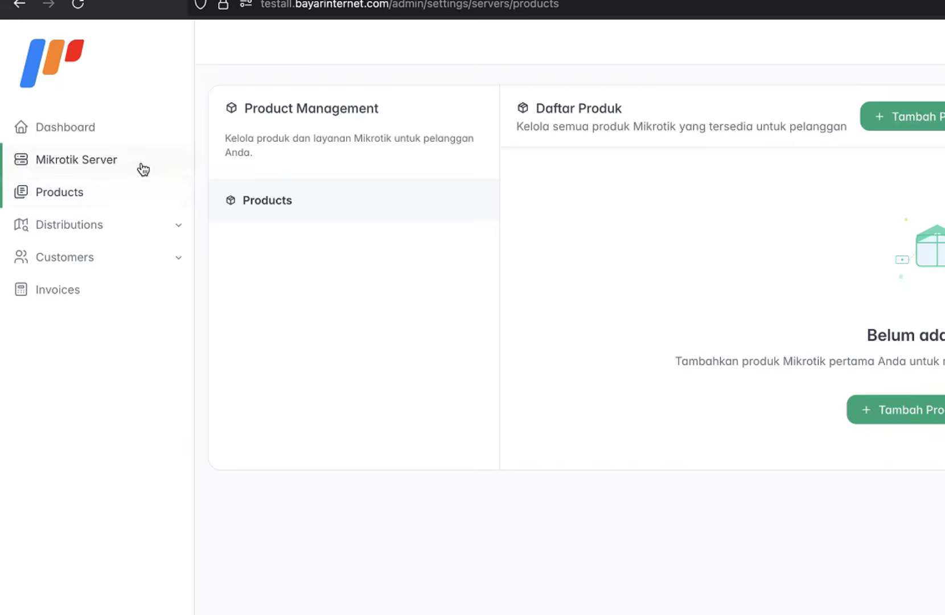
click(141, 165)
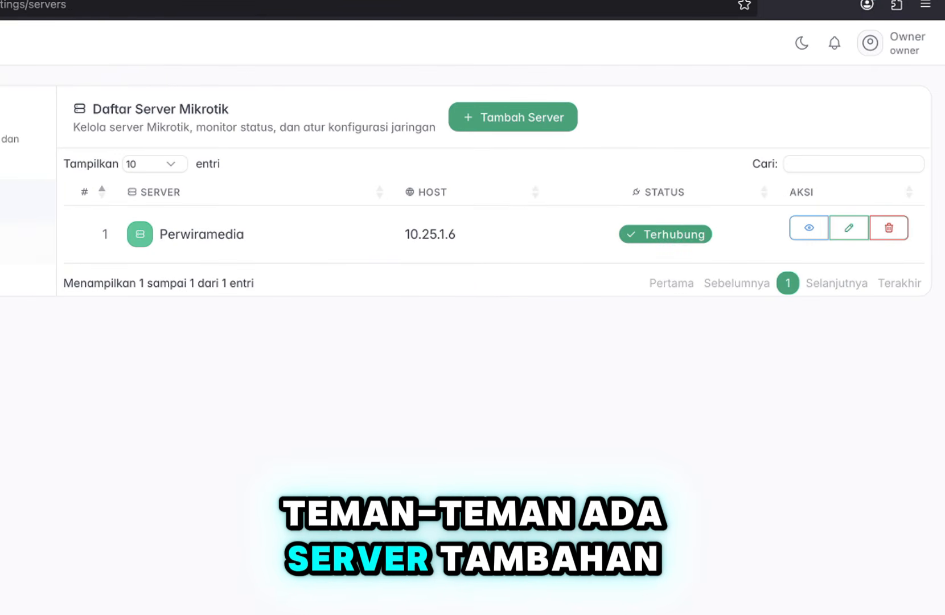
click(555, 122)
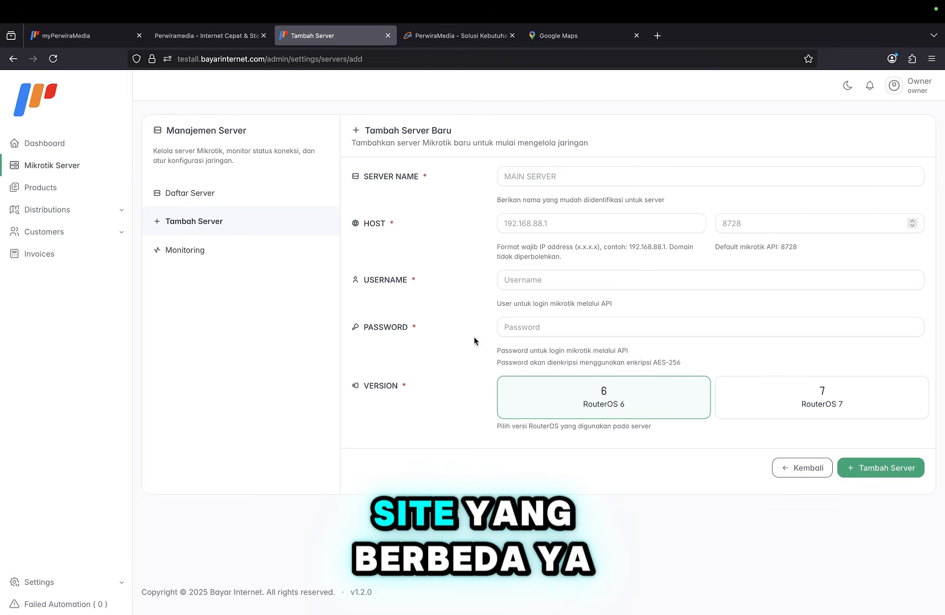
Check the Perwiramedia server on the real-time monitoring page, then go to the empty product list.
click(246, 255)
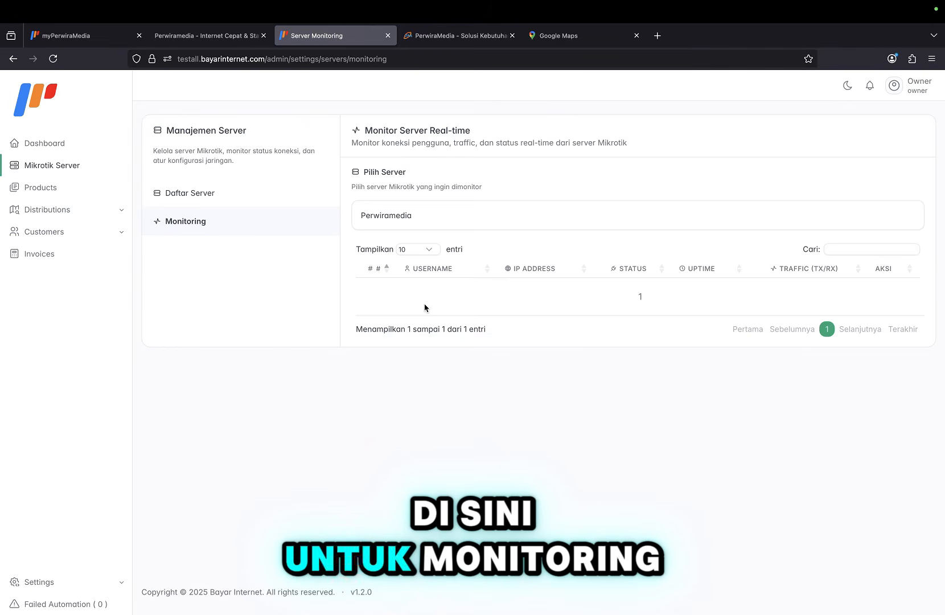
scroll(537, 291, right, 8)
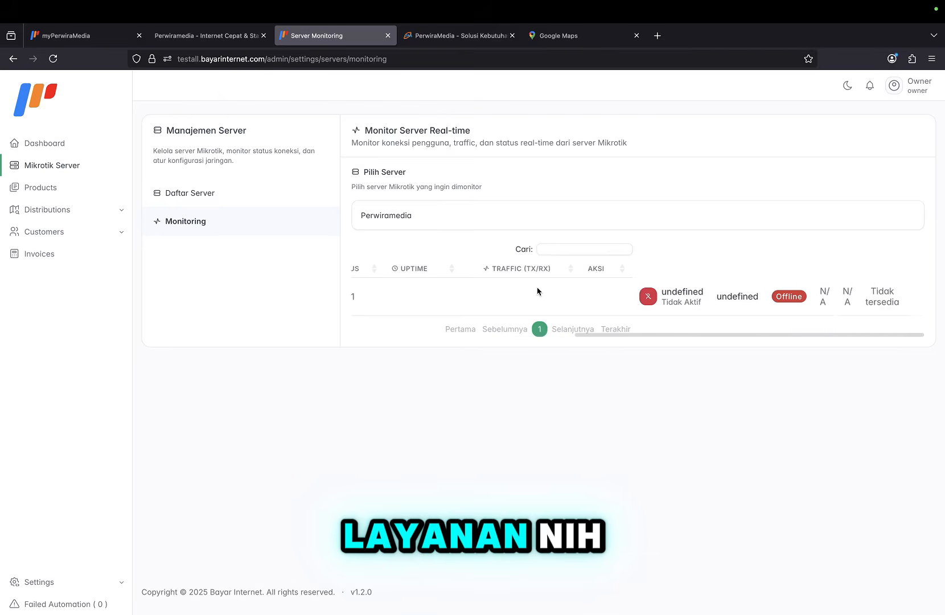
scroll(538, 292, left, 8)
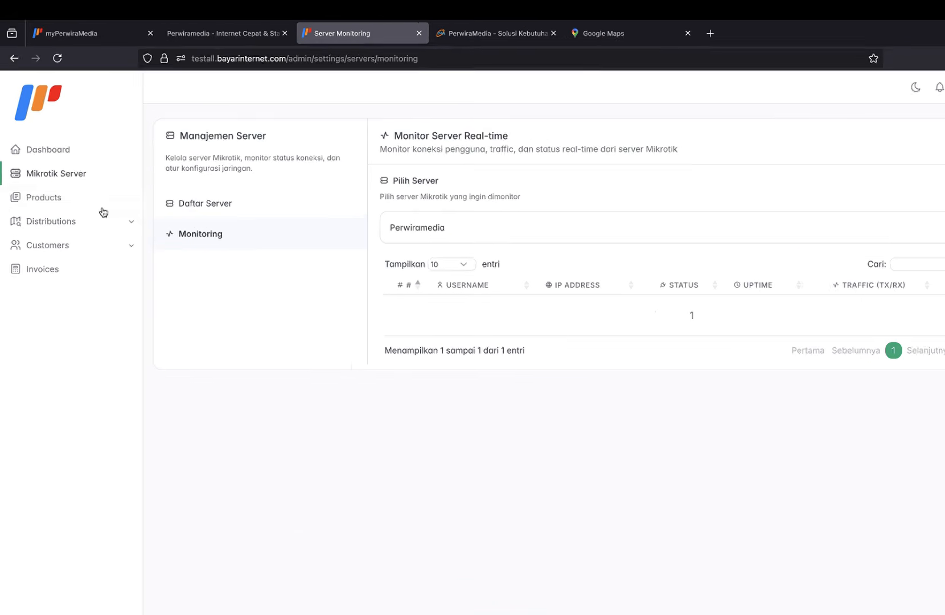
click(41, 189)
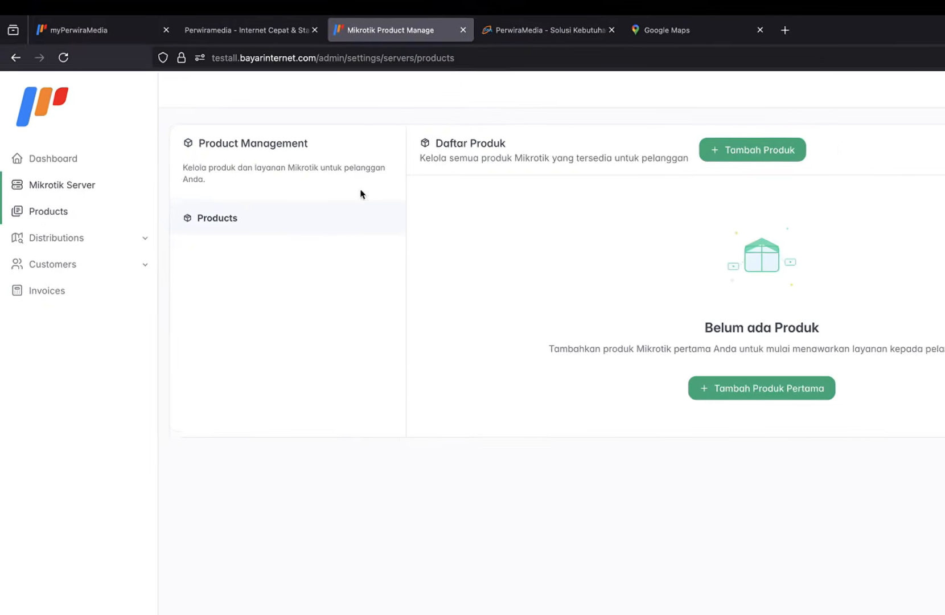
Start a new product Paket BOOSTER 10Mb with code B10M and price Rp 150.000.
click(916, 177)
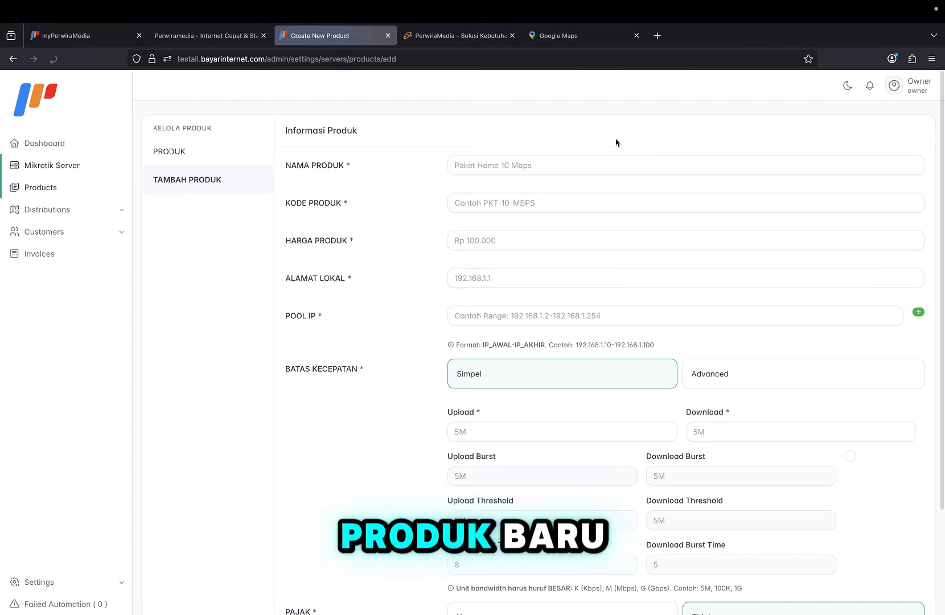
click(504, 164)
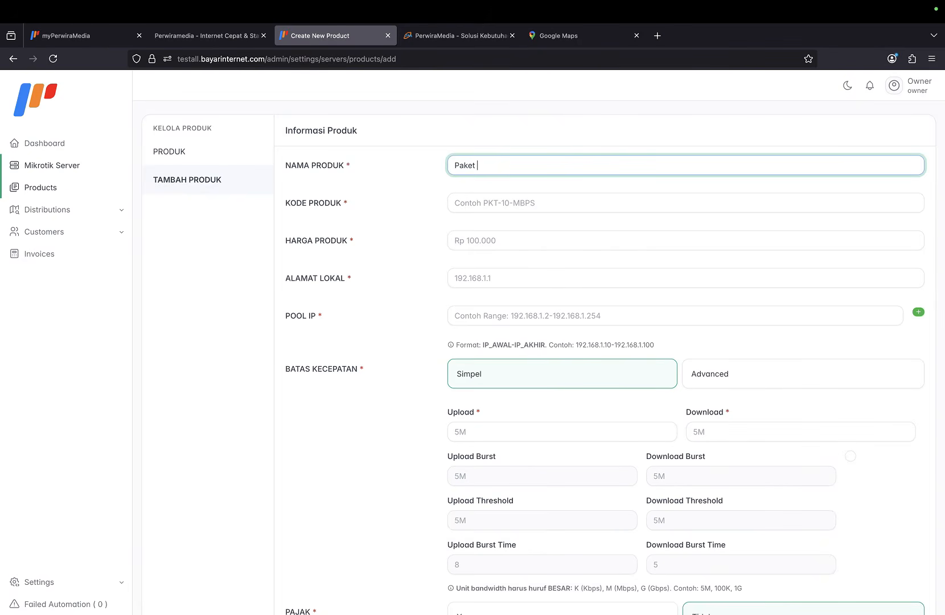
text(Paket BOOSTER)
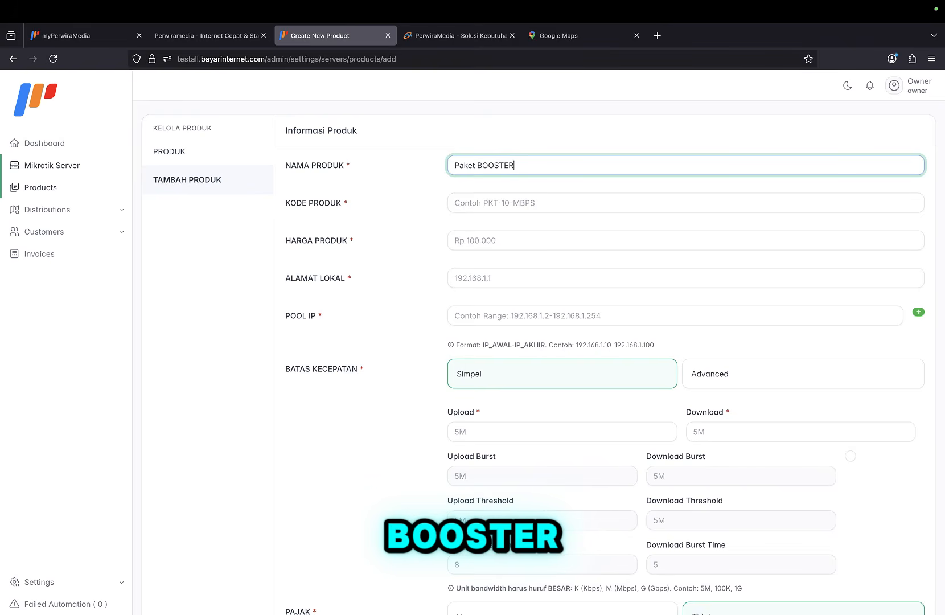
text( 10Mb)
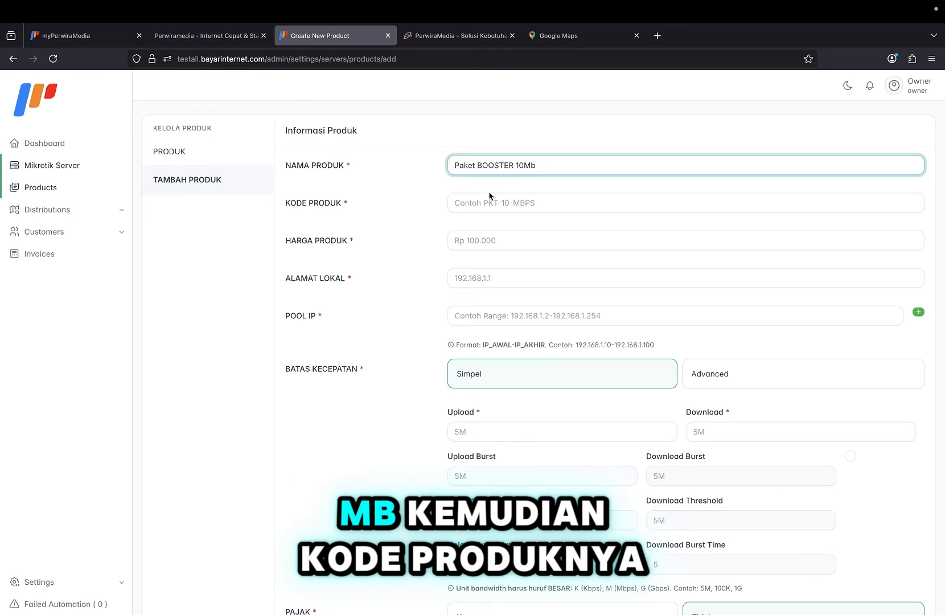
click(494, 207)
text(B)
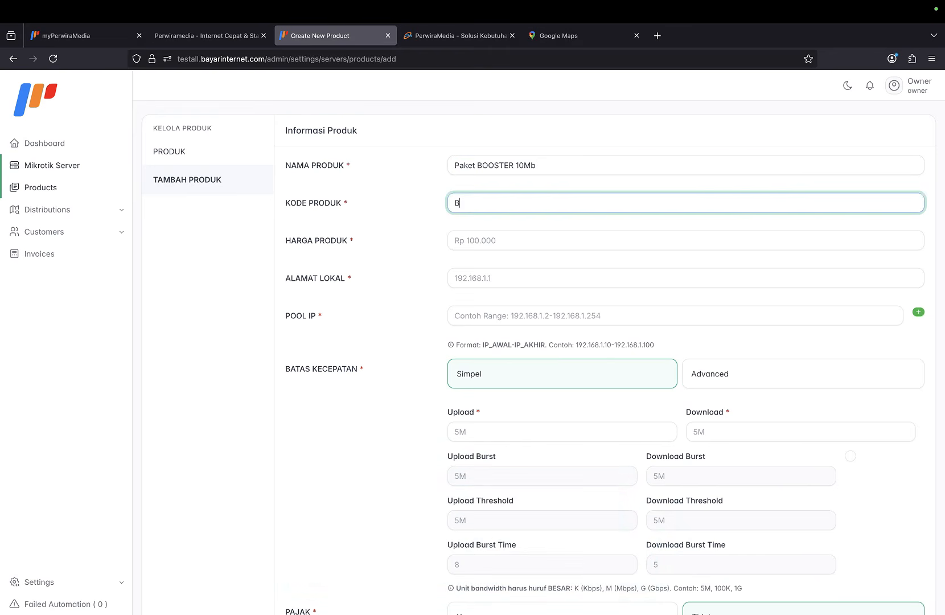
text(10M)
click(491, 241)
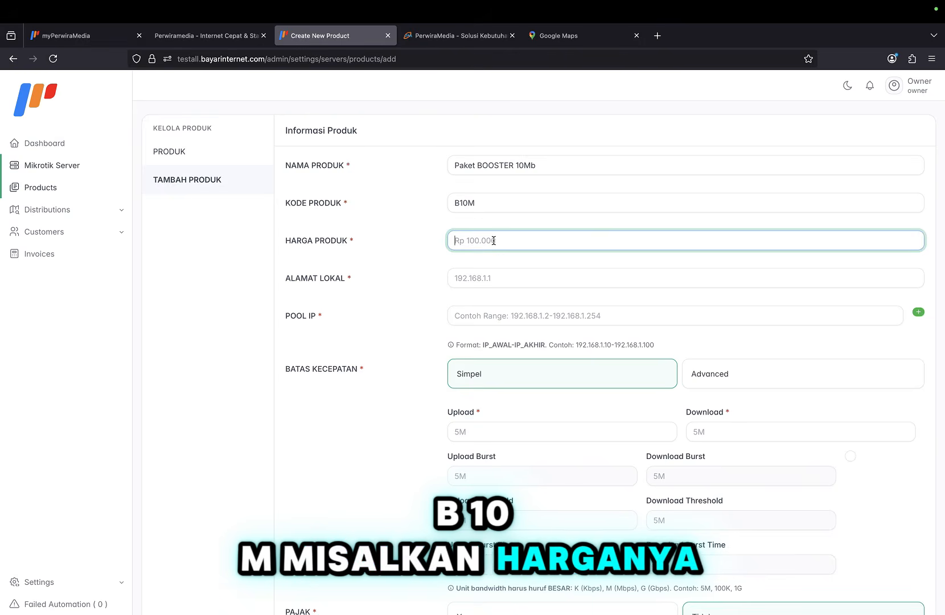
text(150)
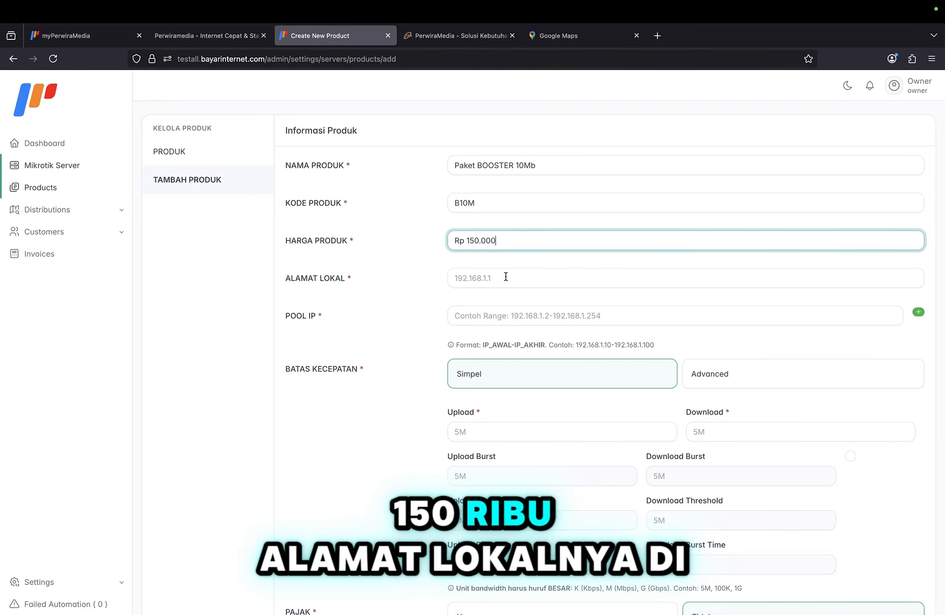
Set local address 192.168.10.1 and IP pool 192.168.10.2-192.168.10.100.
click(505, 277)
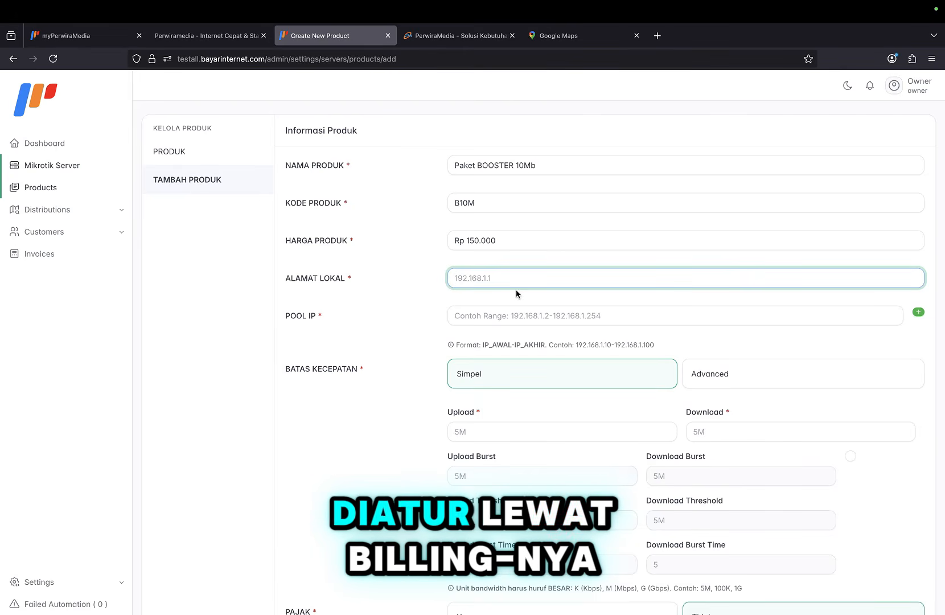
text(192)
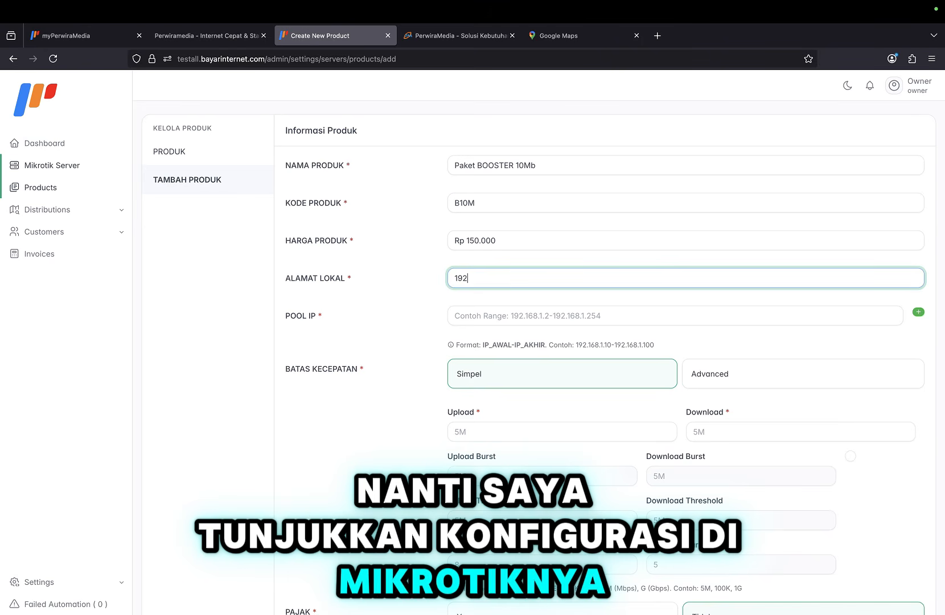
text(.)
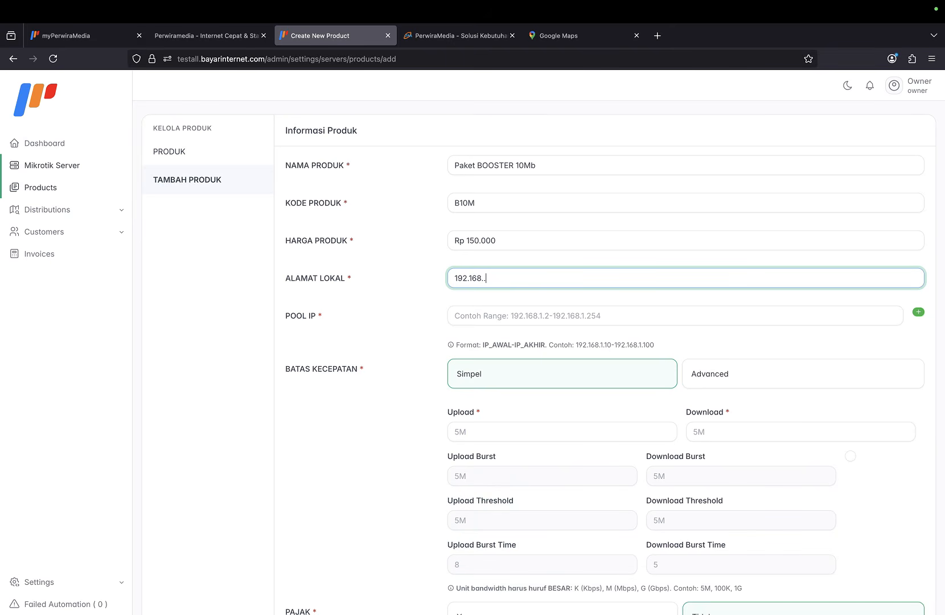
text(168.10.1)
click(532, 315)
text(192.168.10.2-)
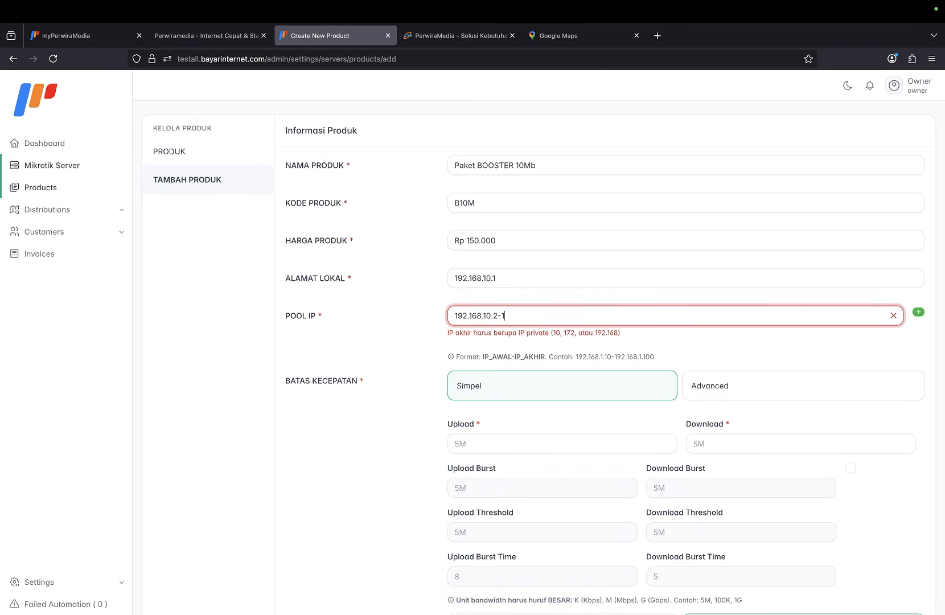
text(192.168.10.100)
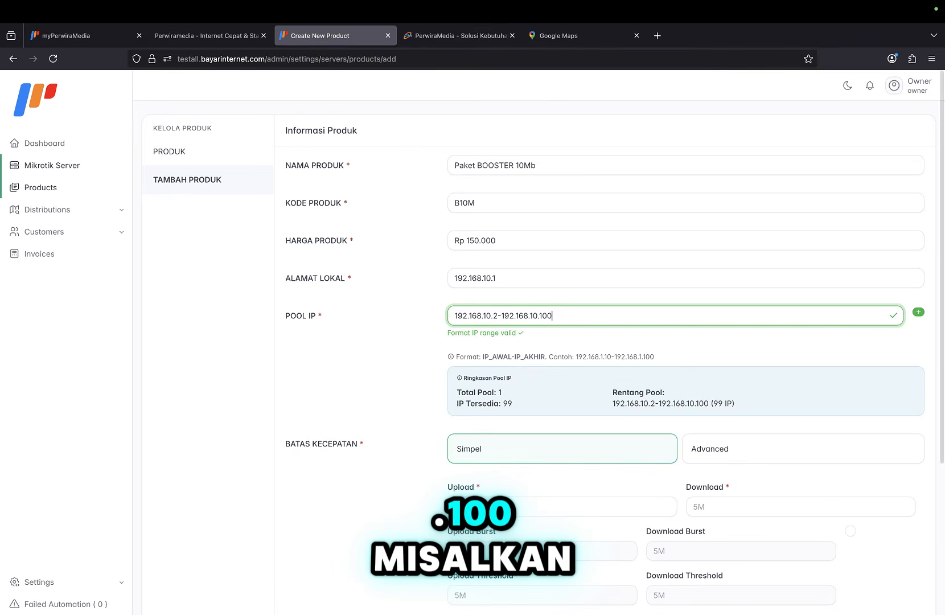
Set a simple 10M upload and 10M download limit and save Paket BOOSTER 10Mb.
scroll(517, 370, down, 1)
scroll(530, 390, down, 4)
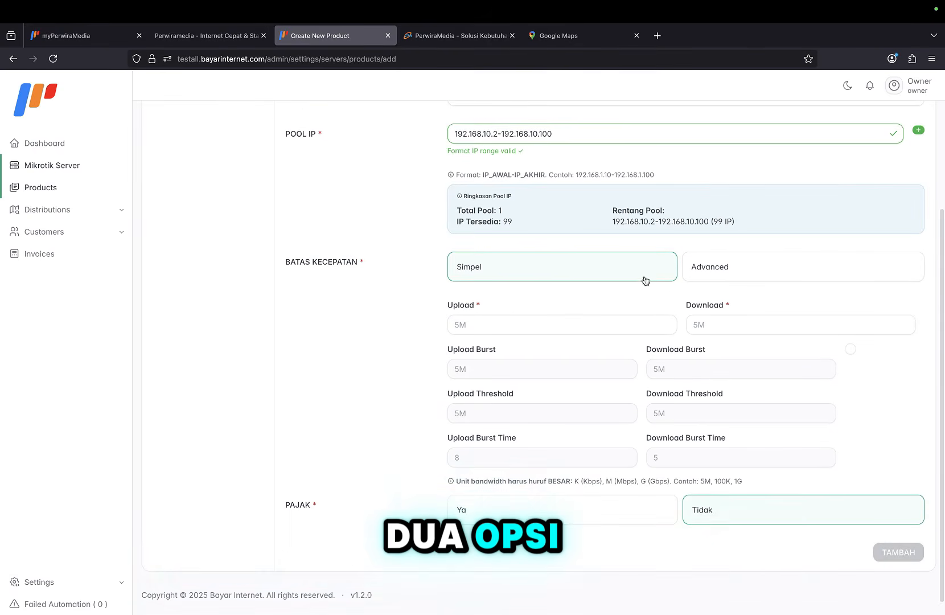
click(699, 270)
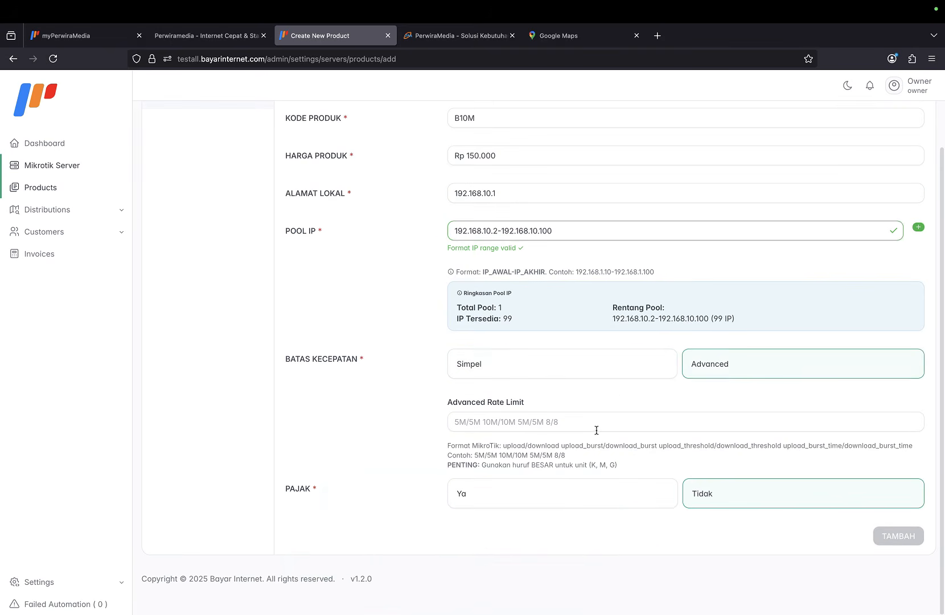
click(569, 425)
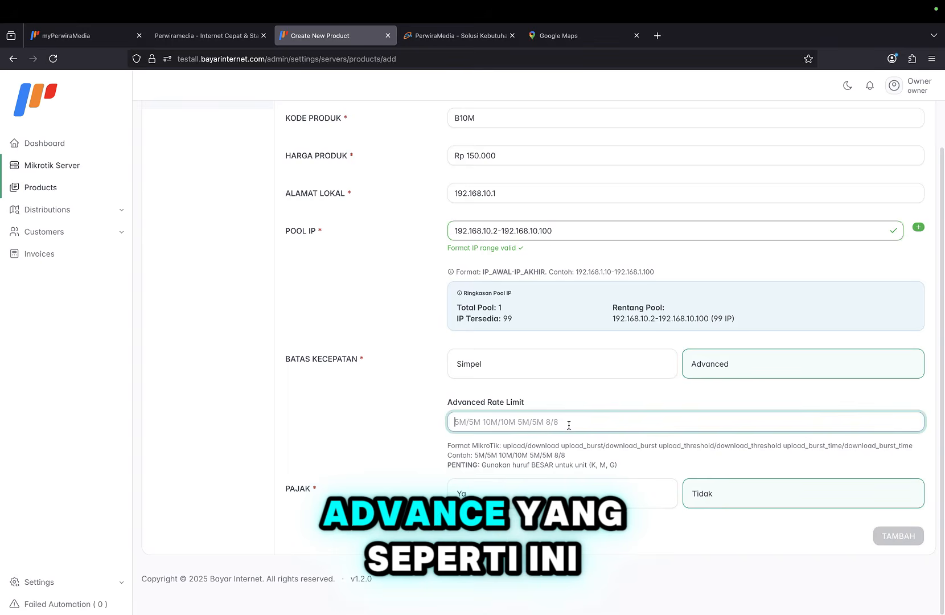
click(506, 363)
click(502, 423)
text(5M)
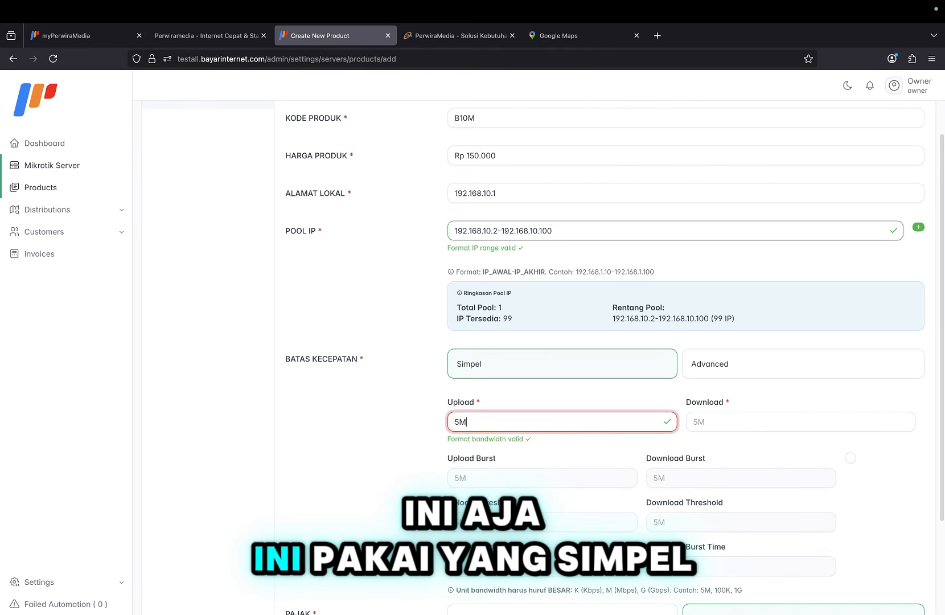
key(BackSpace)
key(BackSpace)
text(10M)
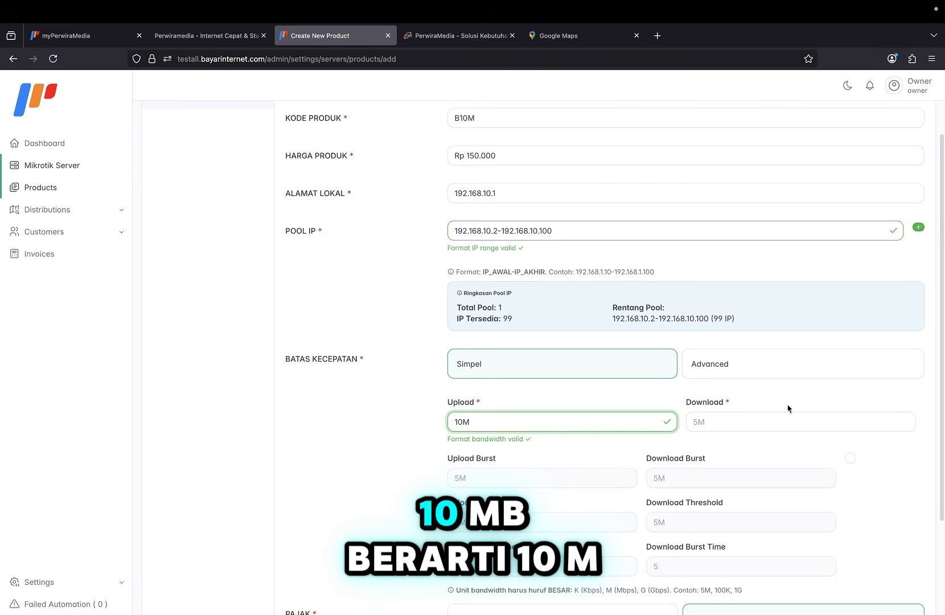
click(745, 422)
text(10M)
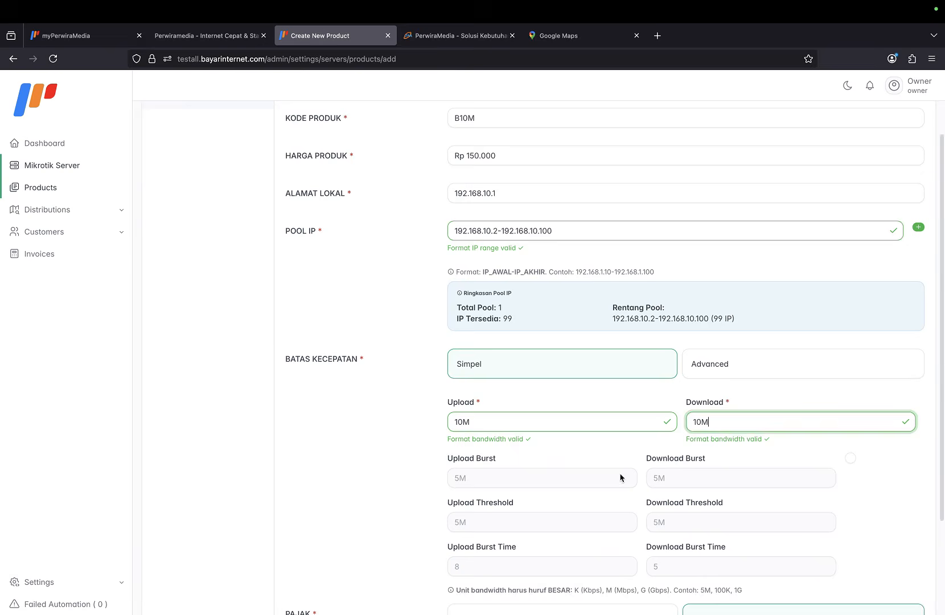
scroll(621, 477, down, 3)
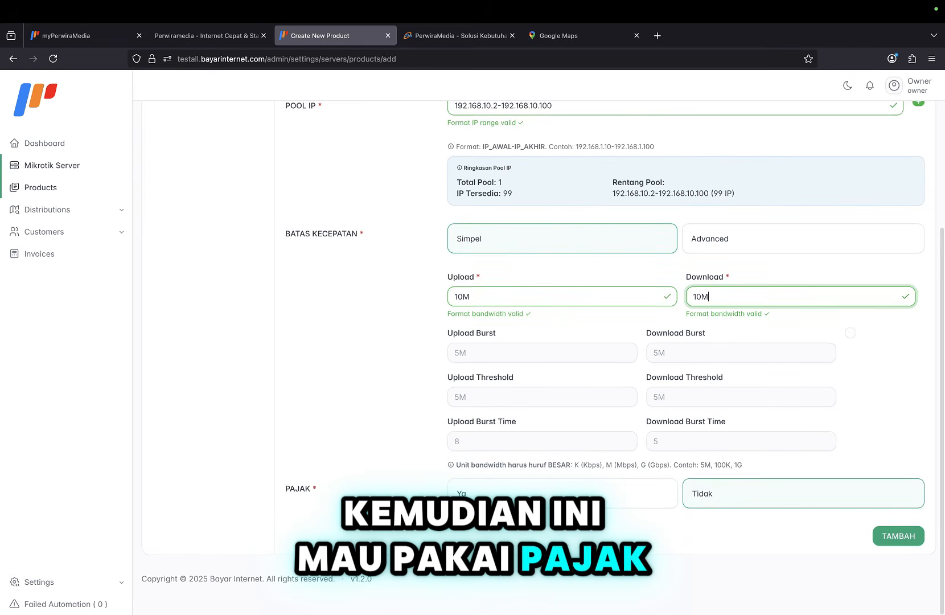
click(897, 536)
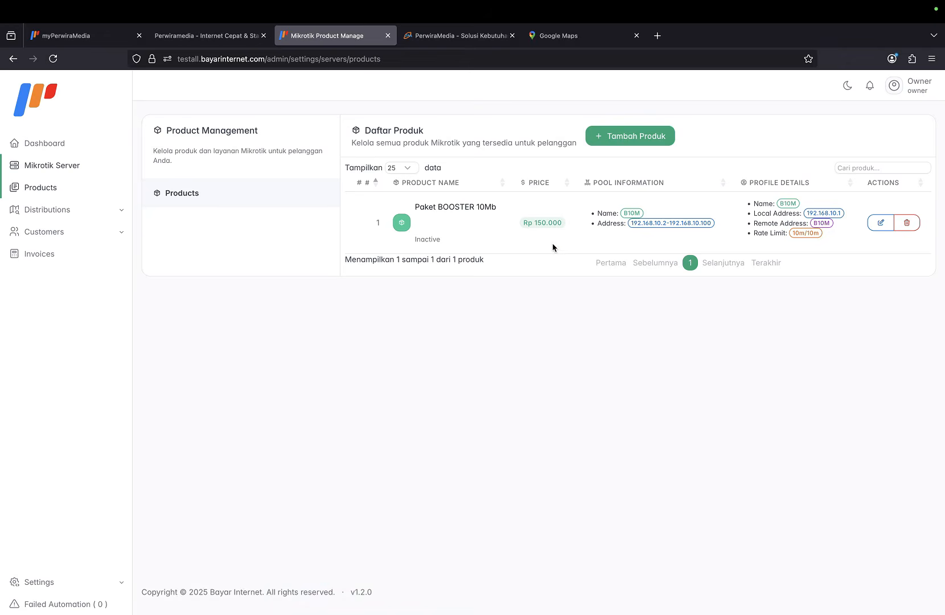
Start a new product Paket BOOSTER 50Mb with code B50M and price Rp 500.000.
click(607, 136)
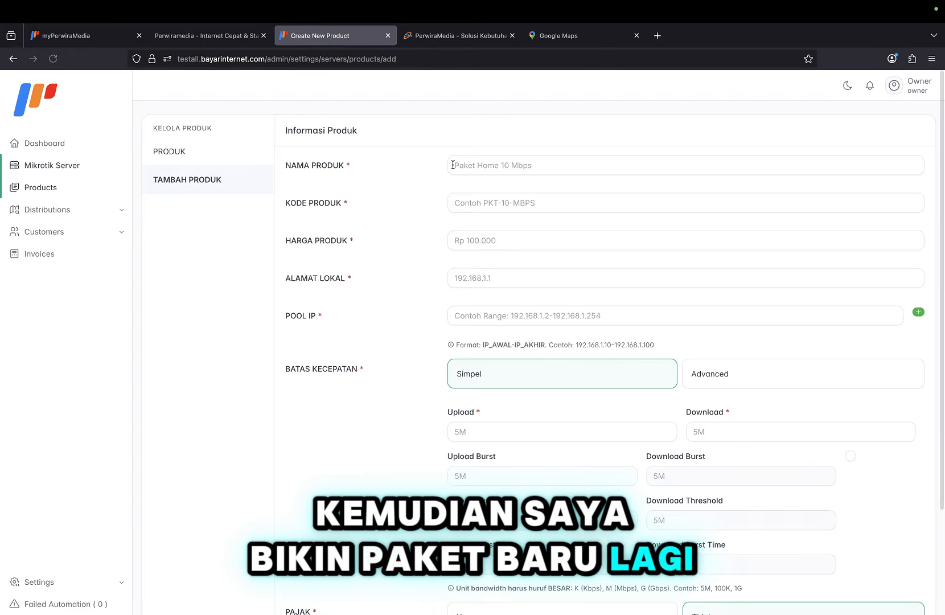
click(464, 165)
text(Pa)
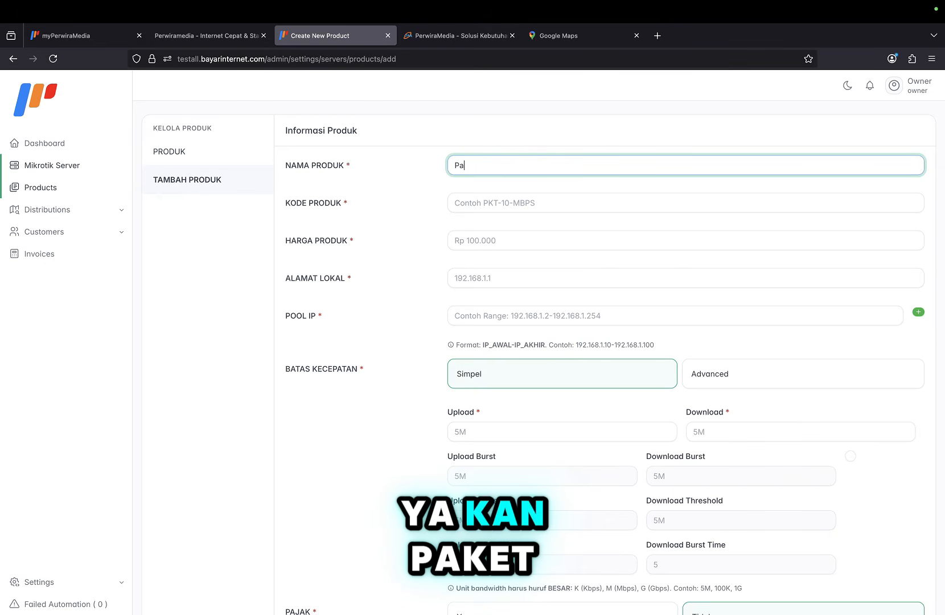
text(ket BOOSTER)
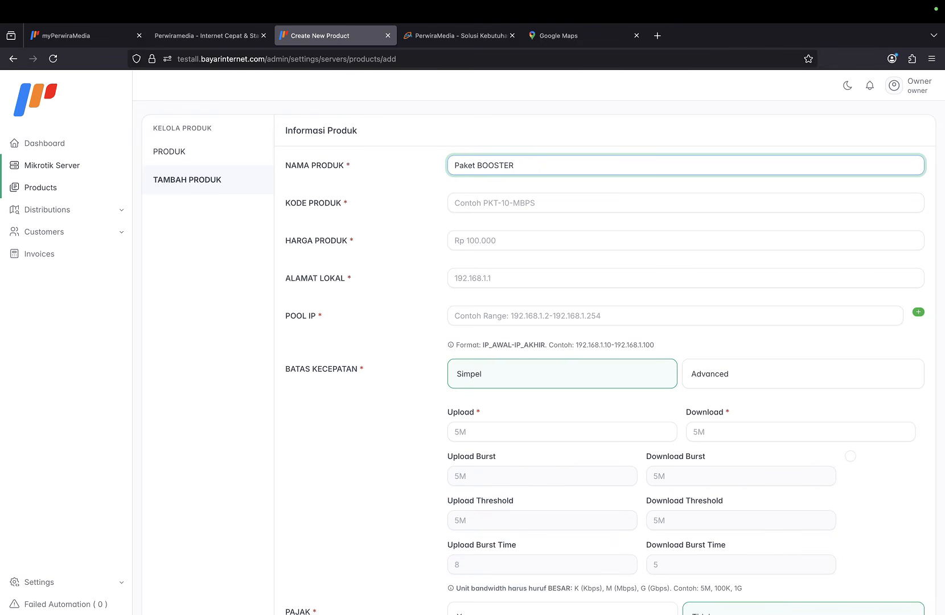
text( 50Mb)
click(477, 195)
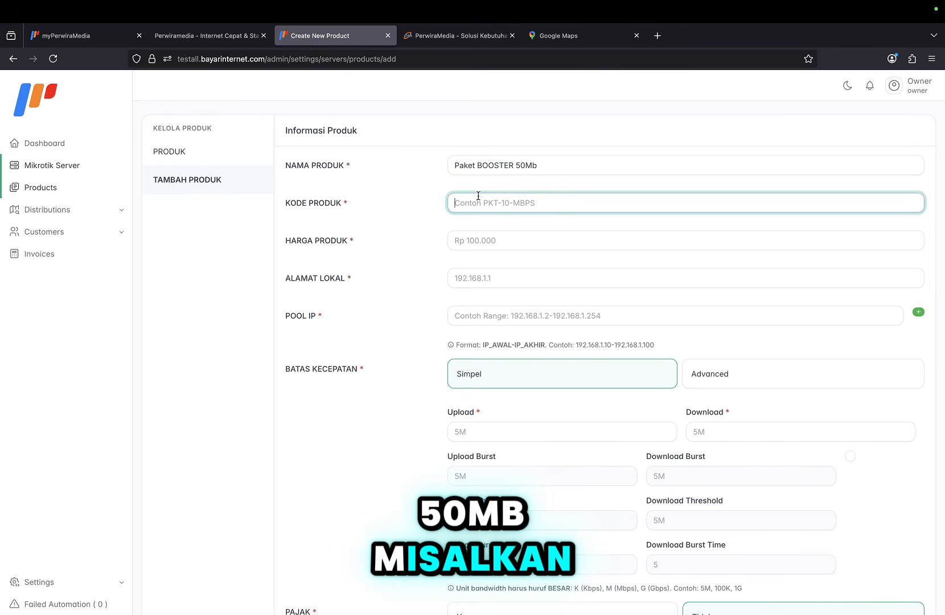
text(B50)
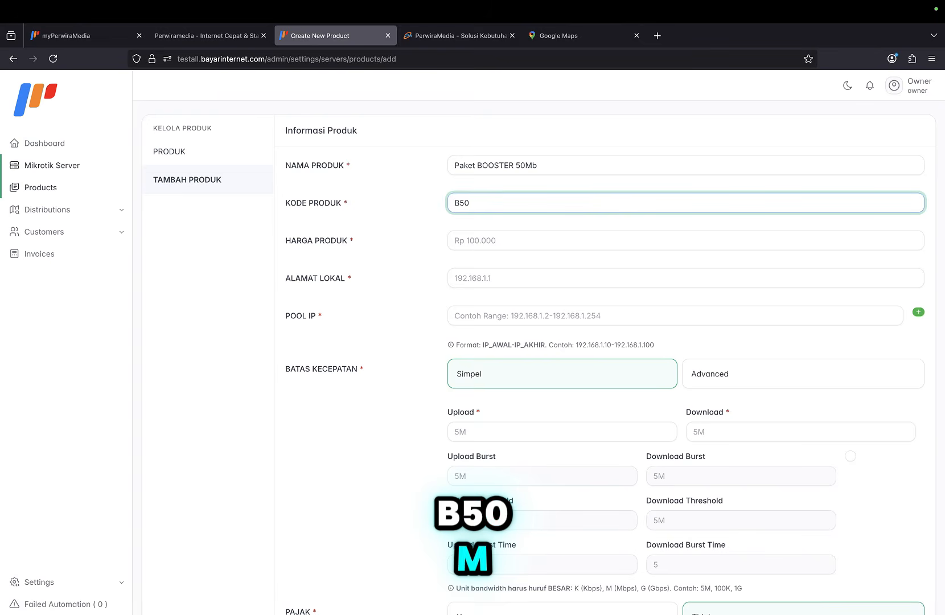
text(M)
click(480, 246)
text(500.00)
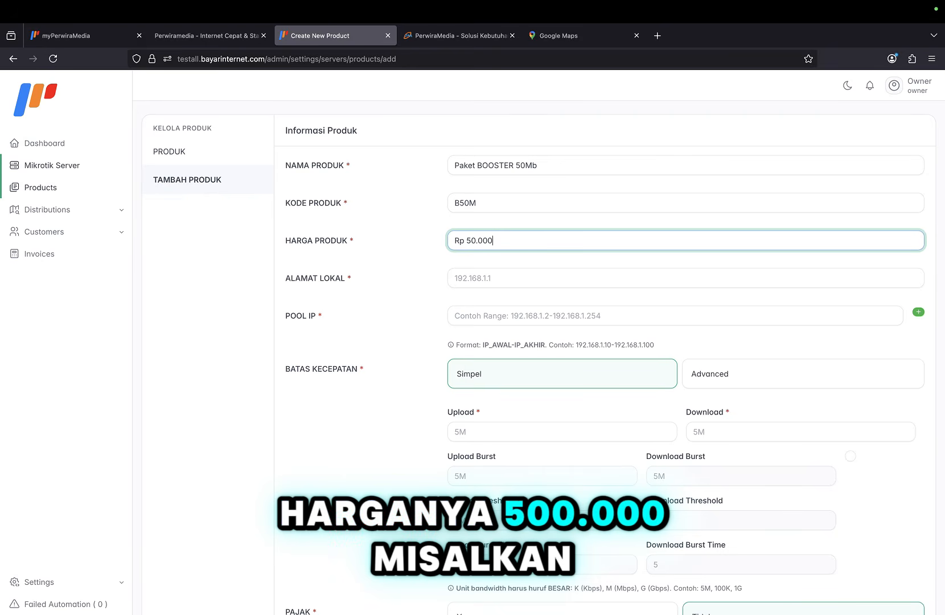
text(0)
Begin entering the local address as 192.1, correcting a mistyped digit.
click(500, 283)
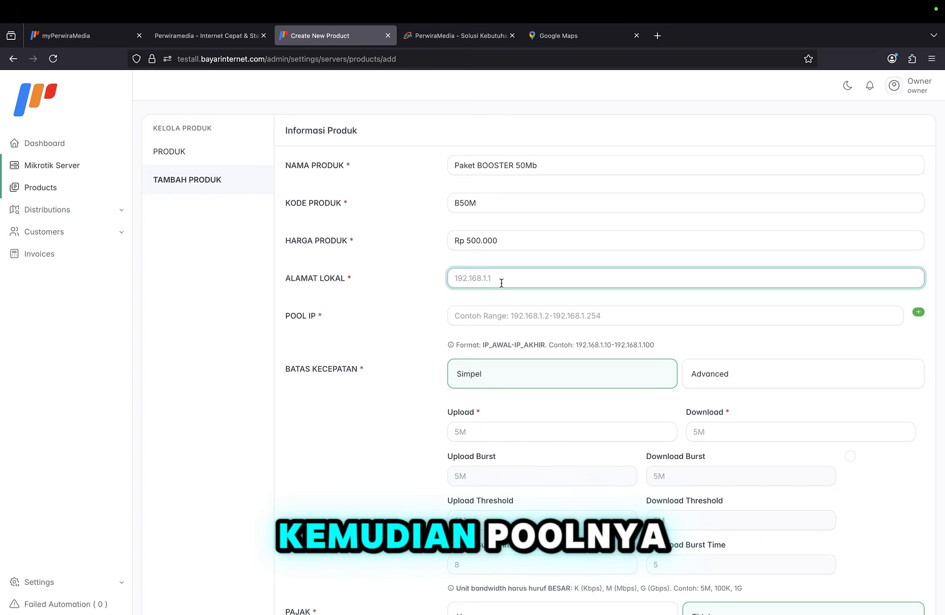
text(195)
key(BackSpace)
text(2.168.50.1)
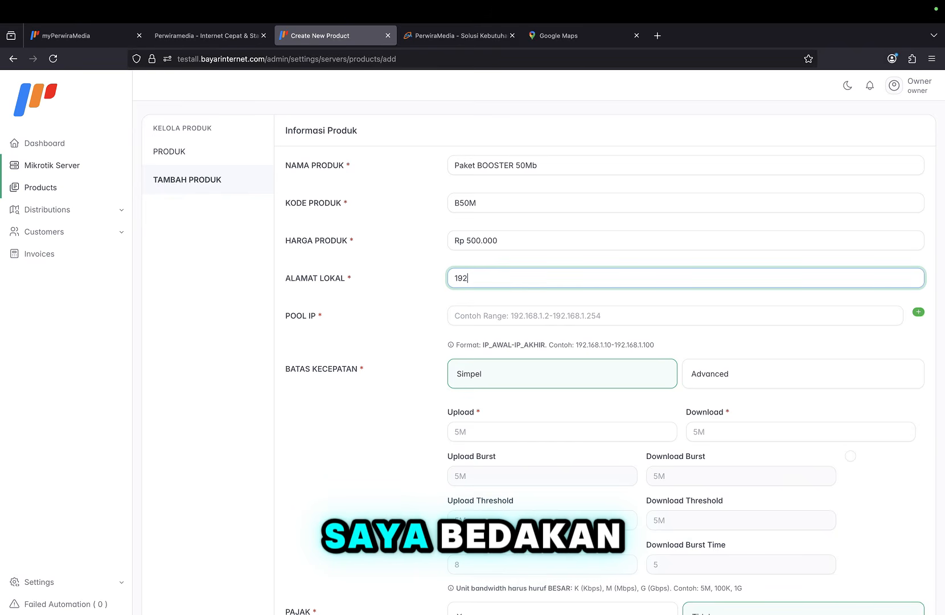
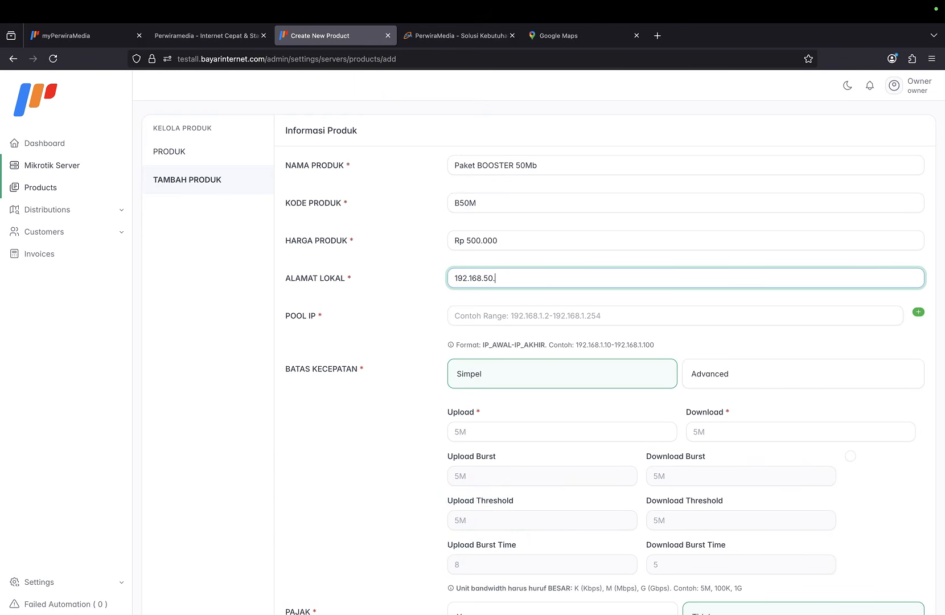
Set the IP pool to 192.168.50.2-192.168.50.100 and the upload and download limits to 50M.
click(503, 318)
text(192.168.50.1)
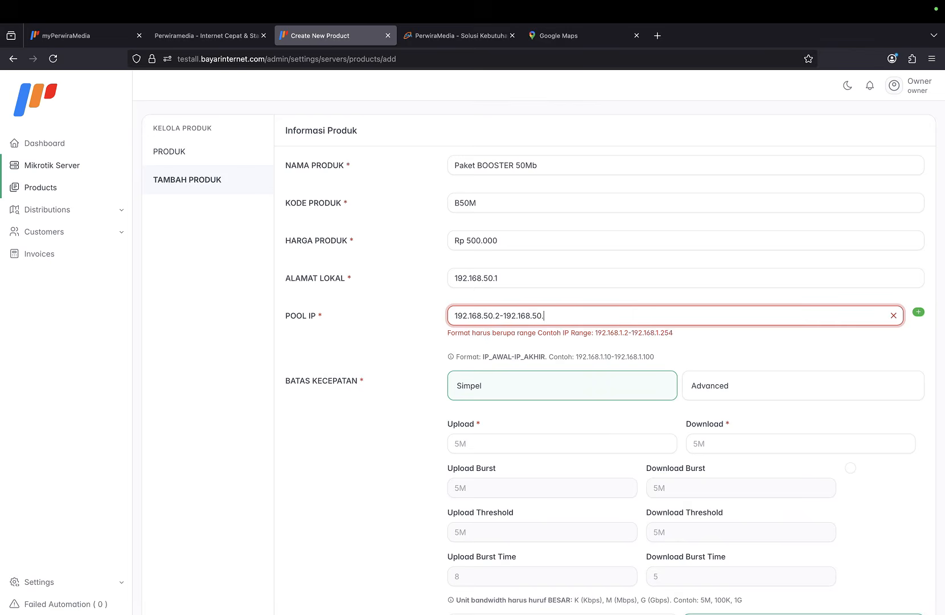
text(100)
scroll(532, 408, down, 3)
click(542, 409)
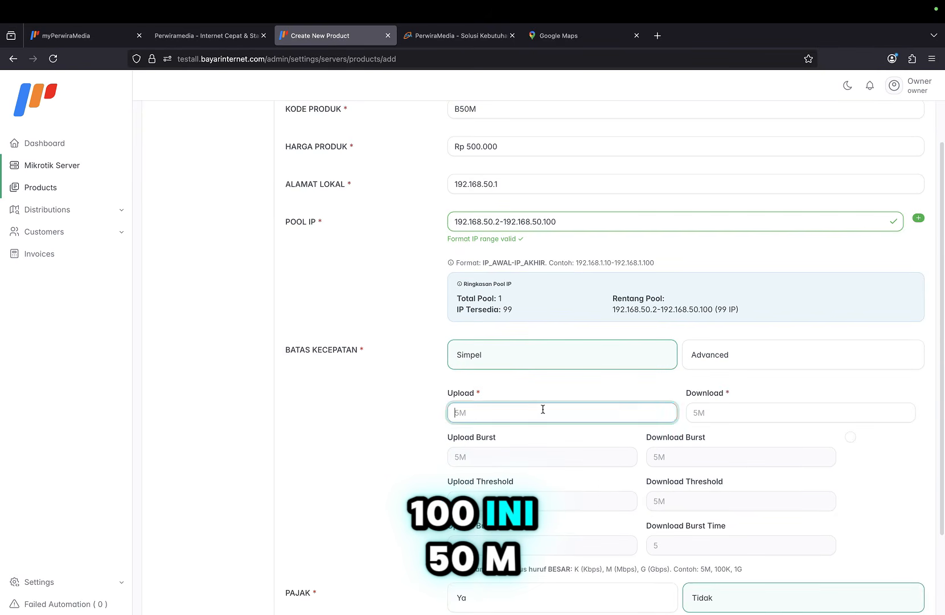
text(50M)
key(Tab)
text(50M)
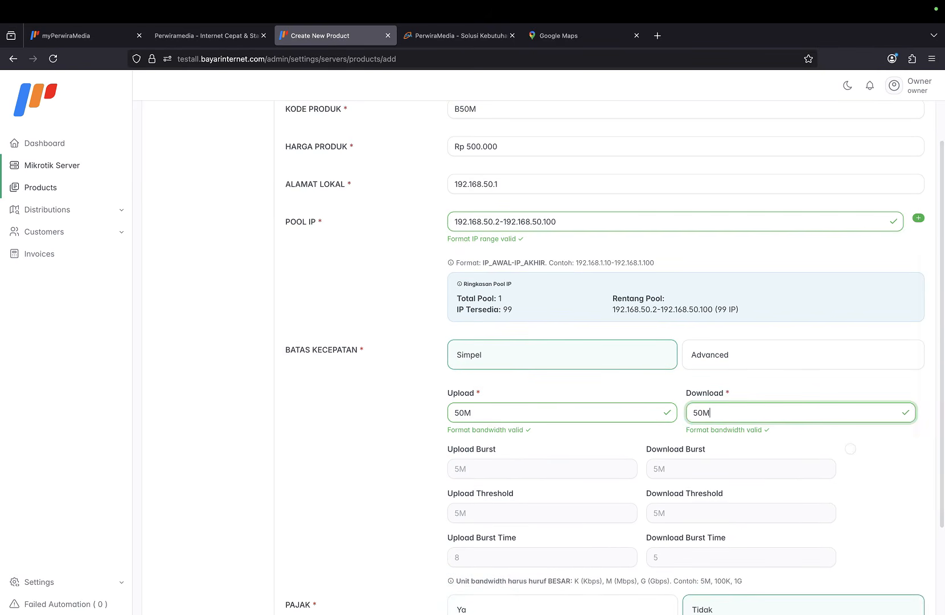
Turn on PAJAK with an 11% tax rate and save Paket BOOSTER 50Mb.
scroll(531, 476, down, 3)
click(542, 493)
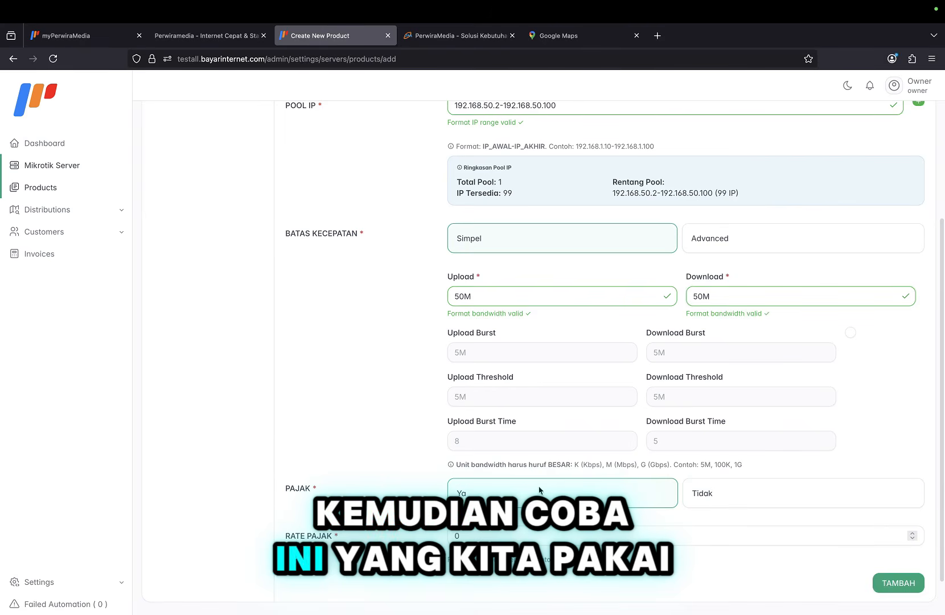
click(553, 533)
scroll(553, 533, down, 2)
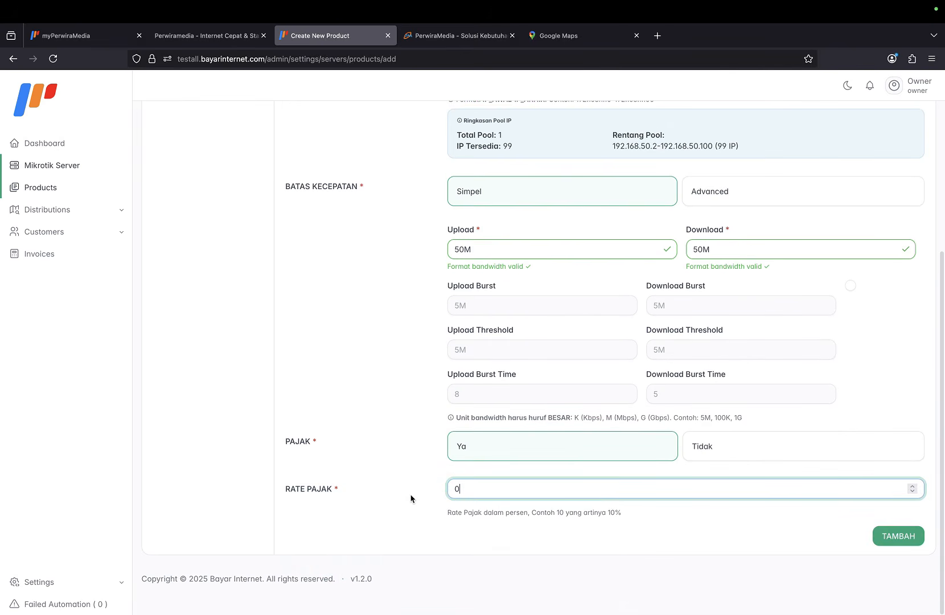
key(BackSpace)
text(11)
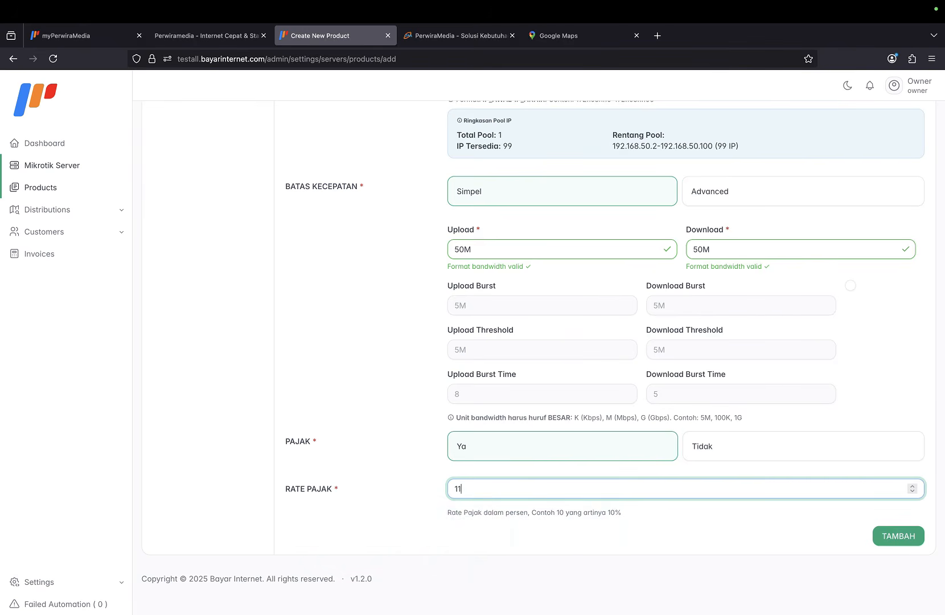
click(504, 508)
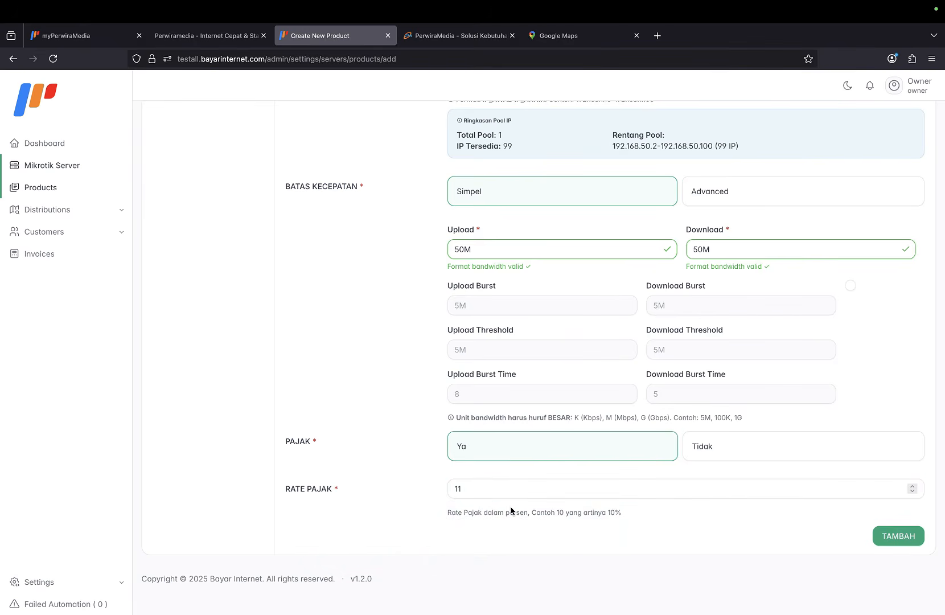
click(887, 537)
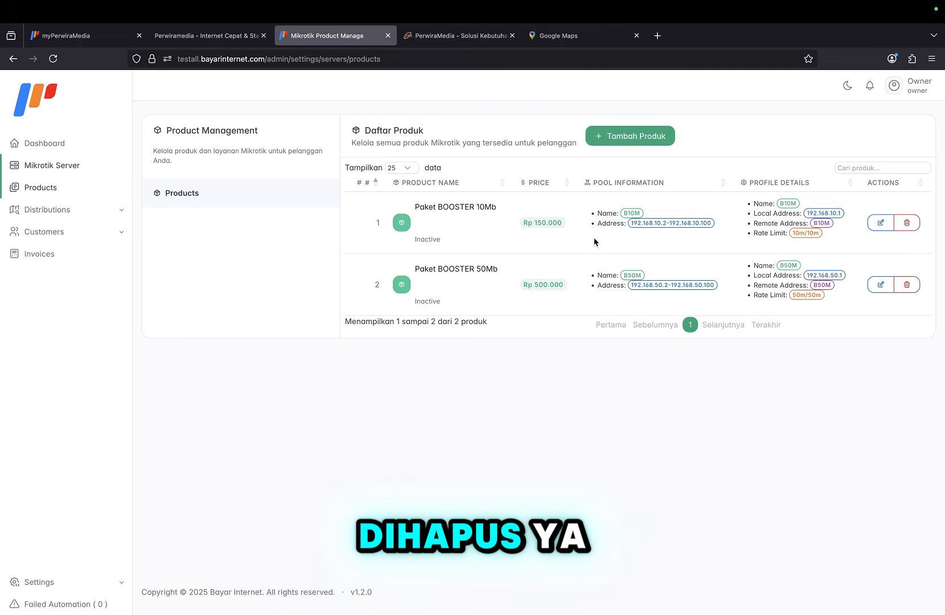
Open Distributions > Locations, block the location prompt, and start a new distribution entry.
click(90, 212)
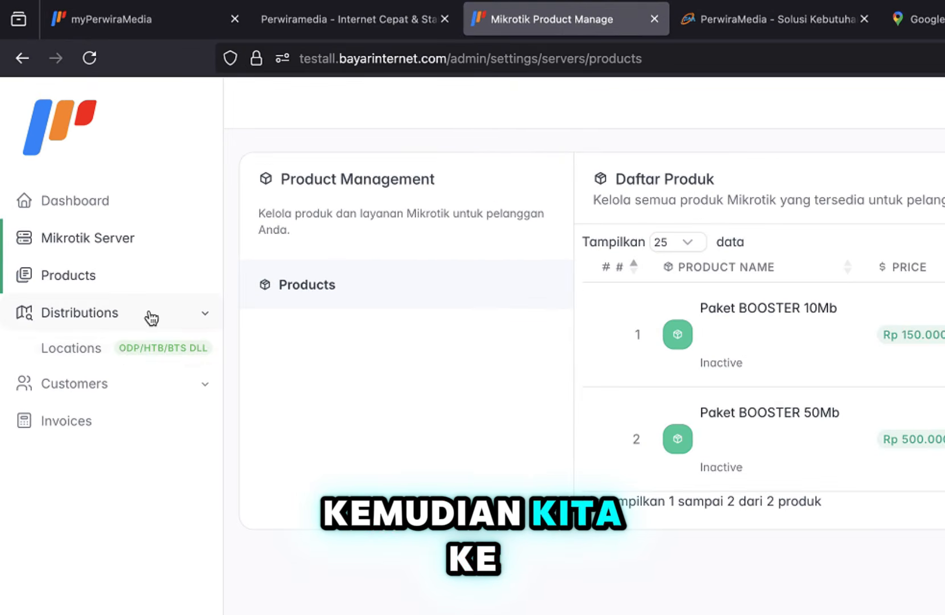
click(125, 351)
click(560, 174)
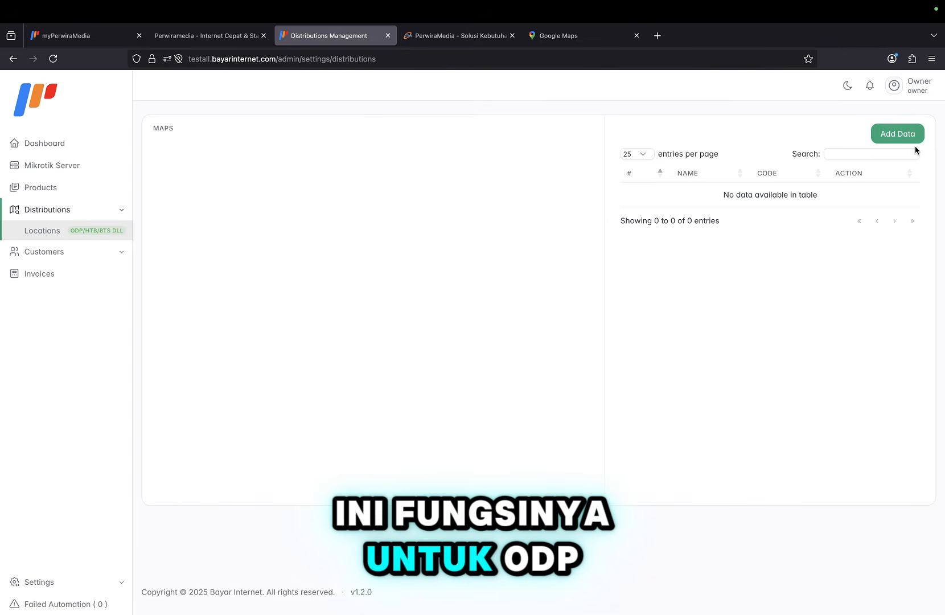
click(896, 134)
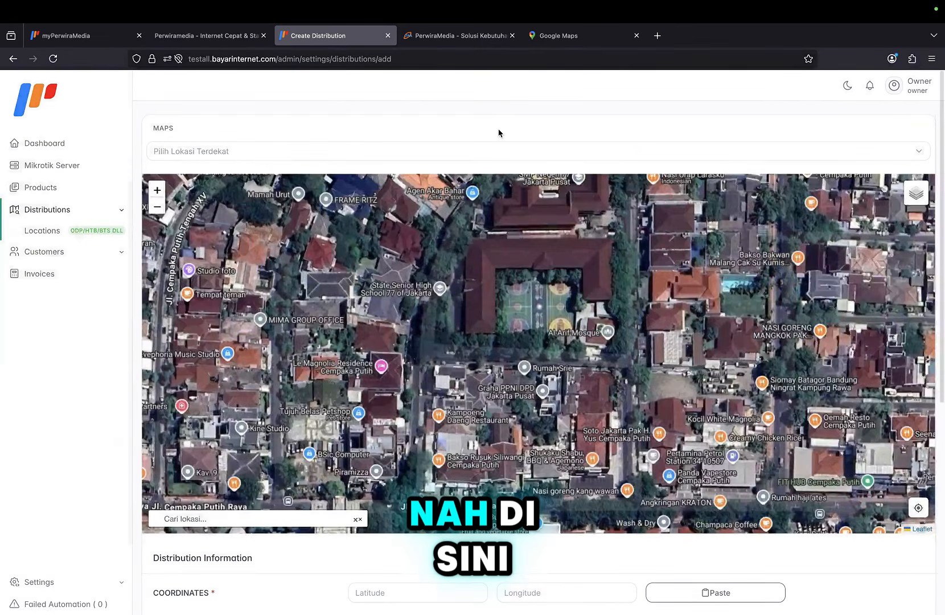
Cycle the location TYPE through ODC and BTS, ending on Other.
scroll(497, 133, down, 5)
scroll(460, 319, down, 1)
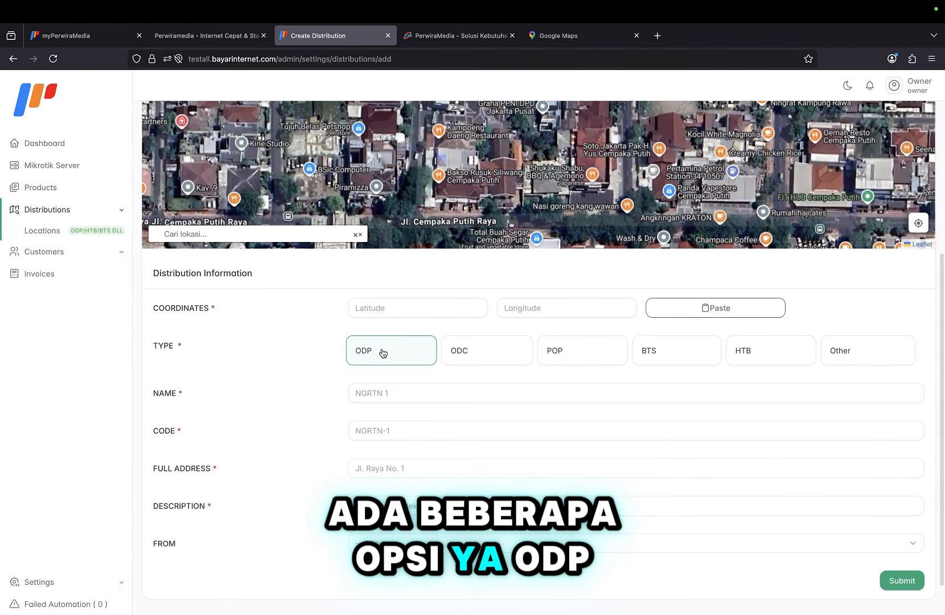
click(479, 360)
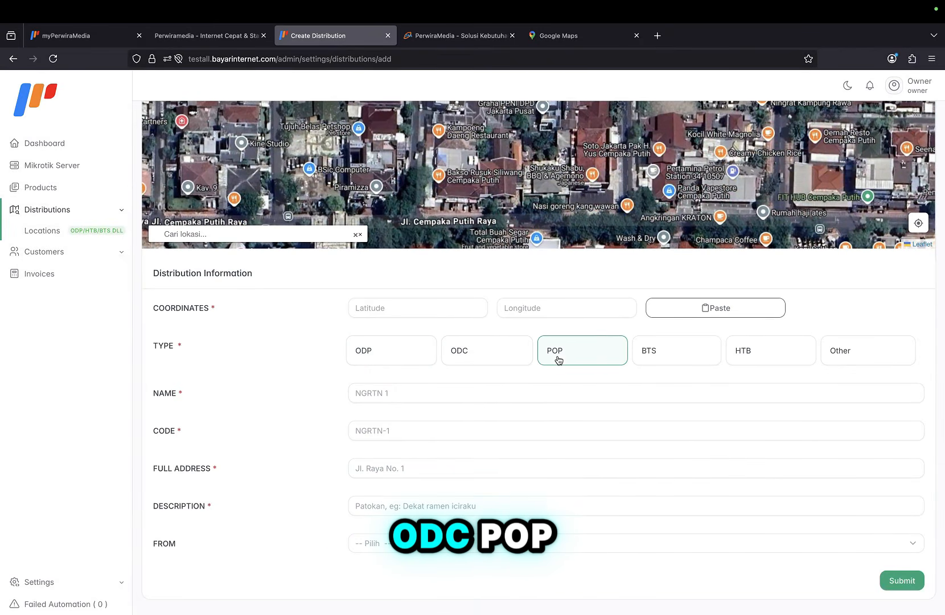
click(664, 357)
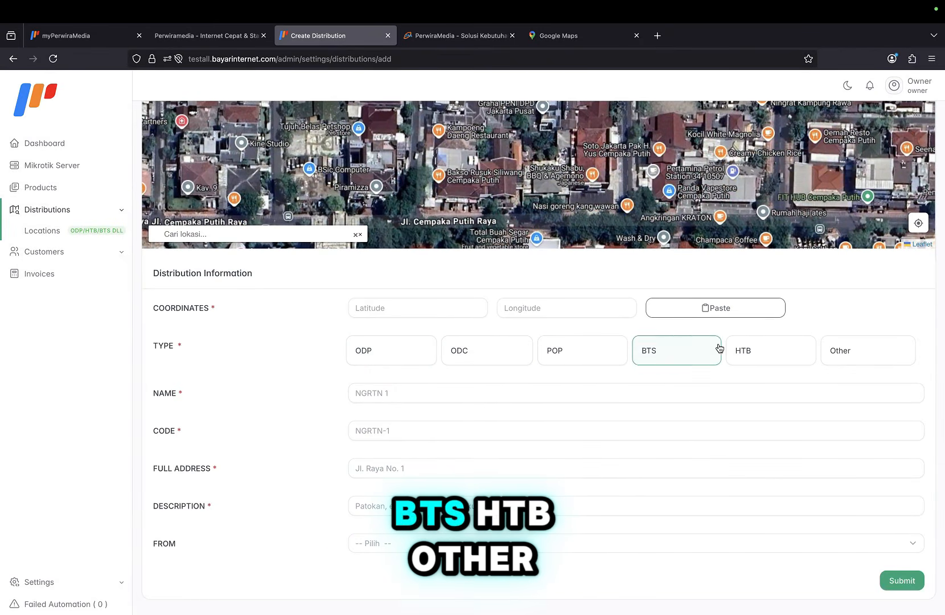
click(878, 352)
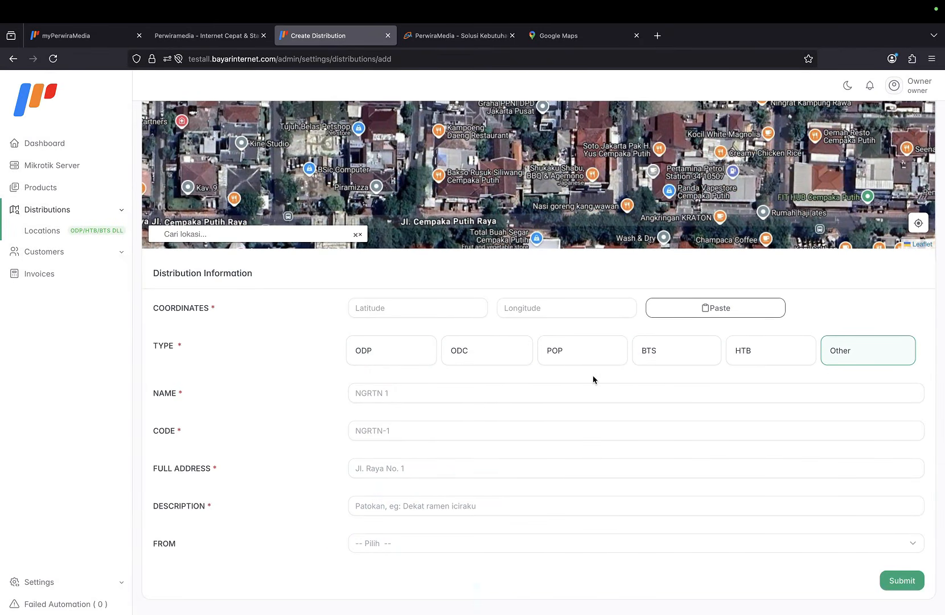
Copy the coordinates -7.782849, 110.360740 of a Bumijo spot in Google Maps, then return to the form.
click(563, 37)
scroll(504, 330, up, 2)
scroll(504, 330, up, 3)
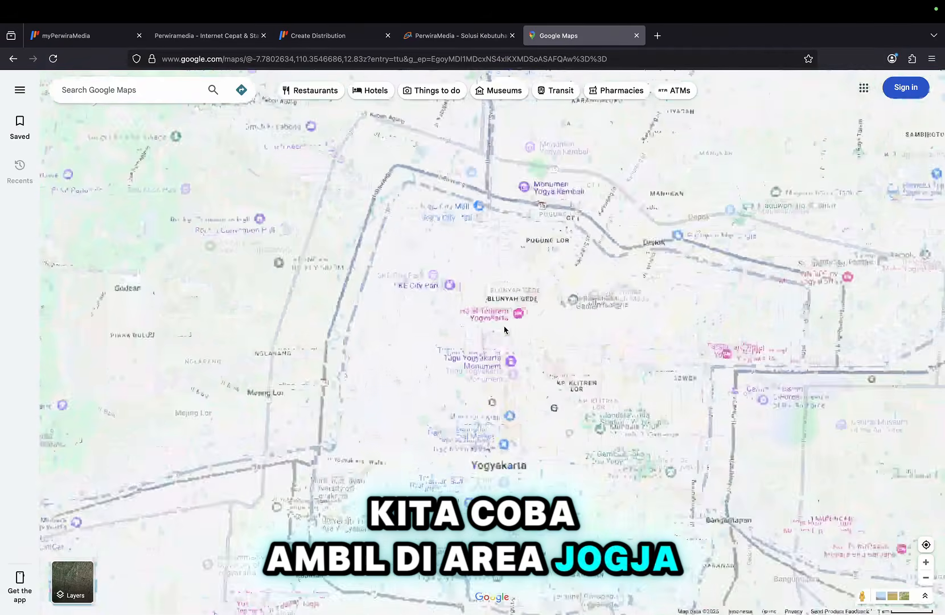
click(450, 415)
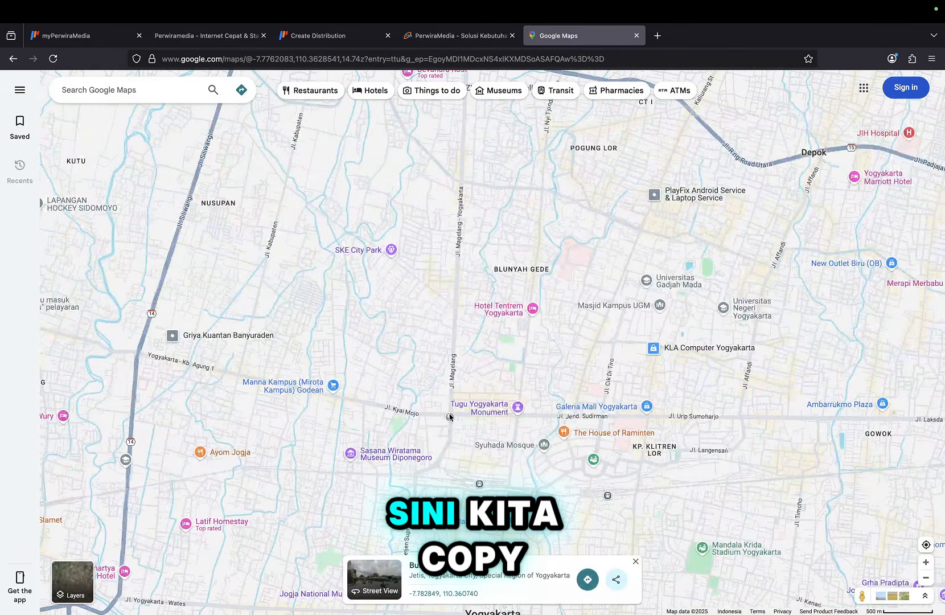
right_click(449, 416)
click(458, 422)
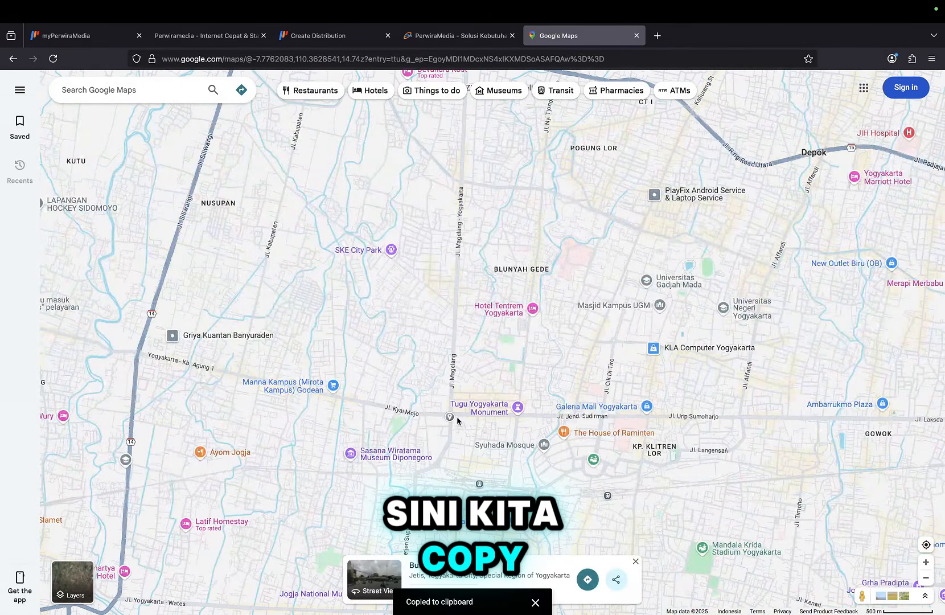
click(312, 38)
scroll(740, 347, up, 1)
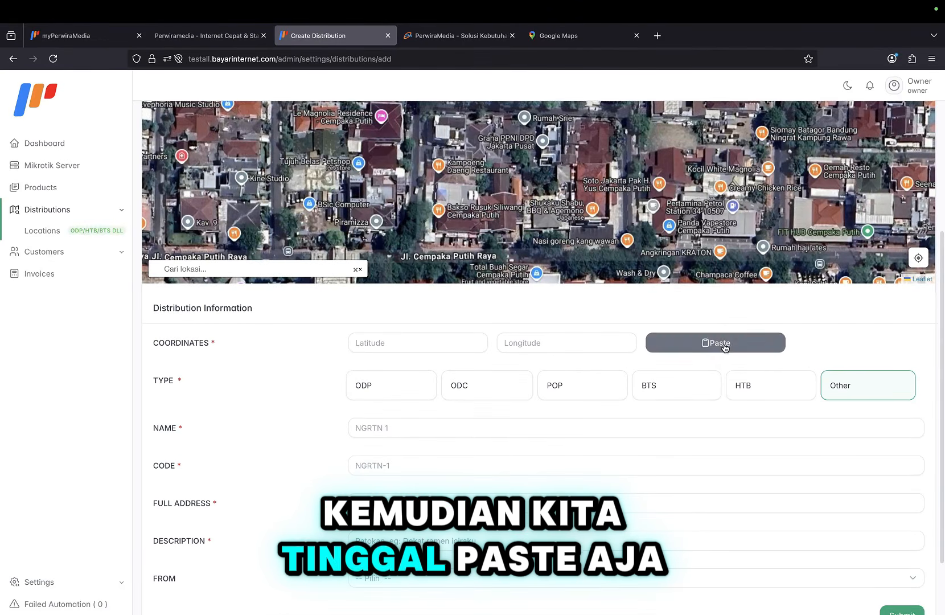
Paste the copied coordinates into the Create Distribution form.
click(725, 348)
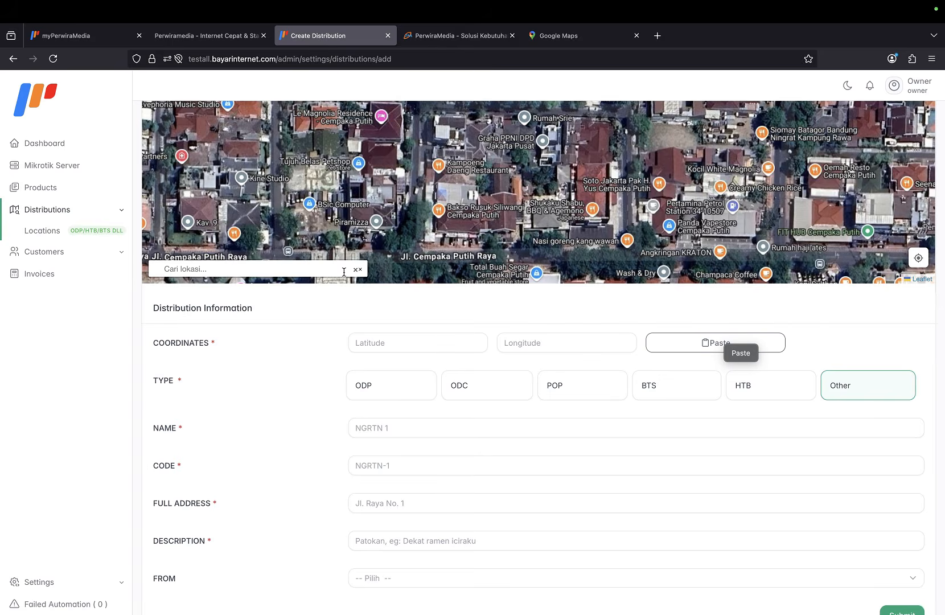
click(303, 272)
key(super+v)
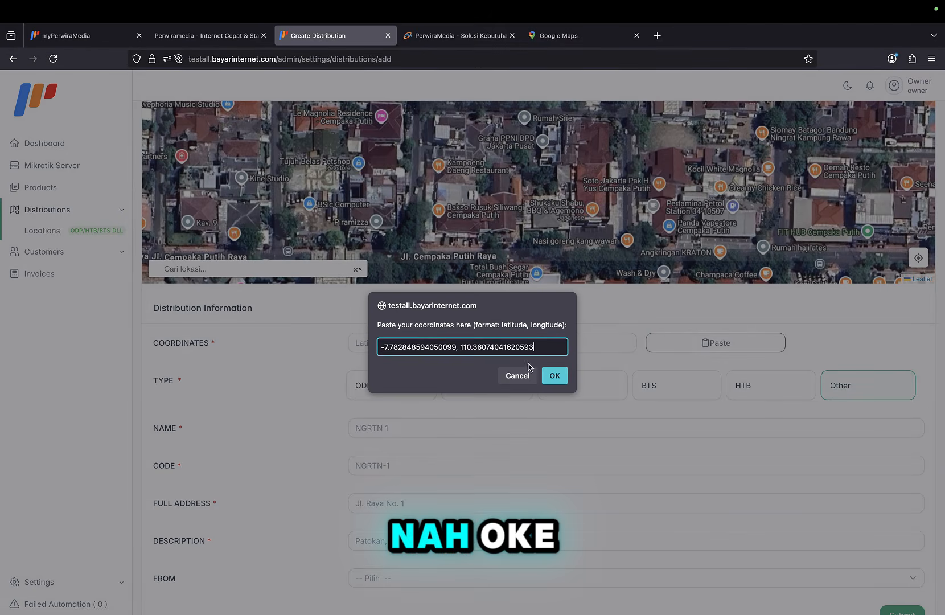
click(554, 375)
scroll(569, 362, up, 3)
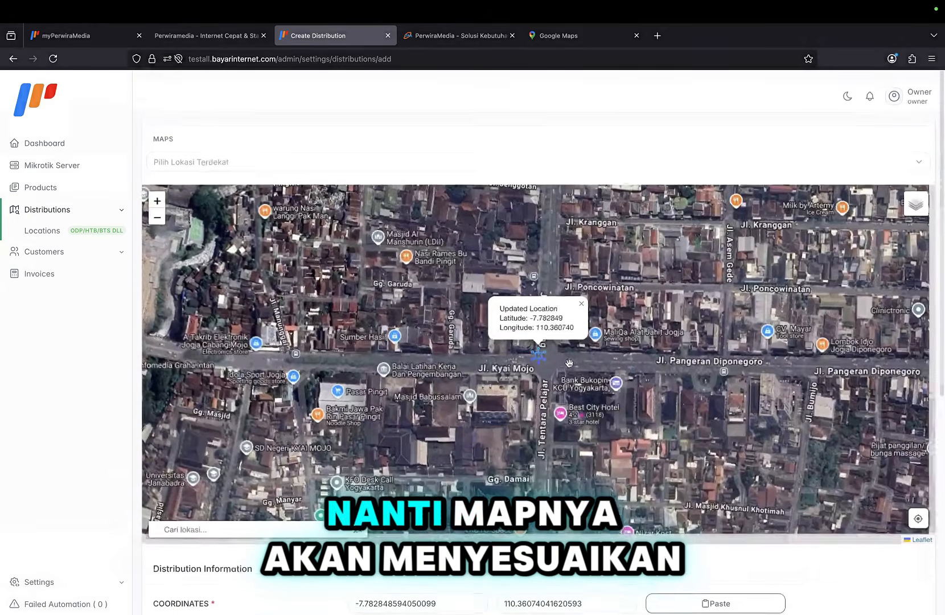
scroll(539, 294, down, 1)
scroll(539, 293, down, 5)
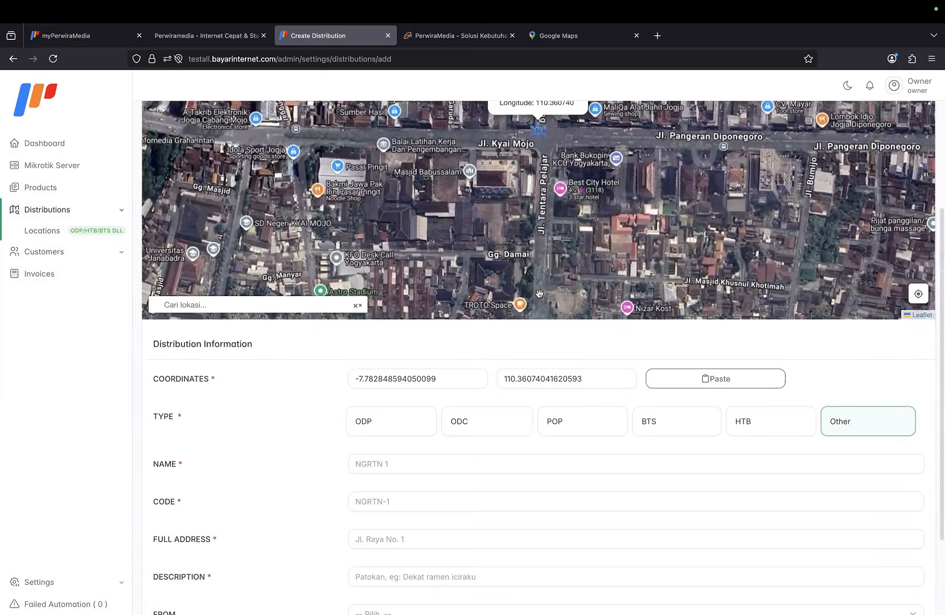
Make the location an ODP named DIY ODP1.
click(409, 333)
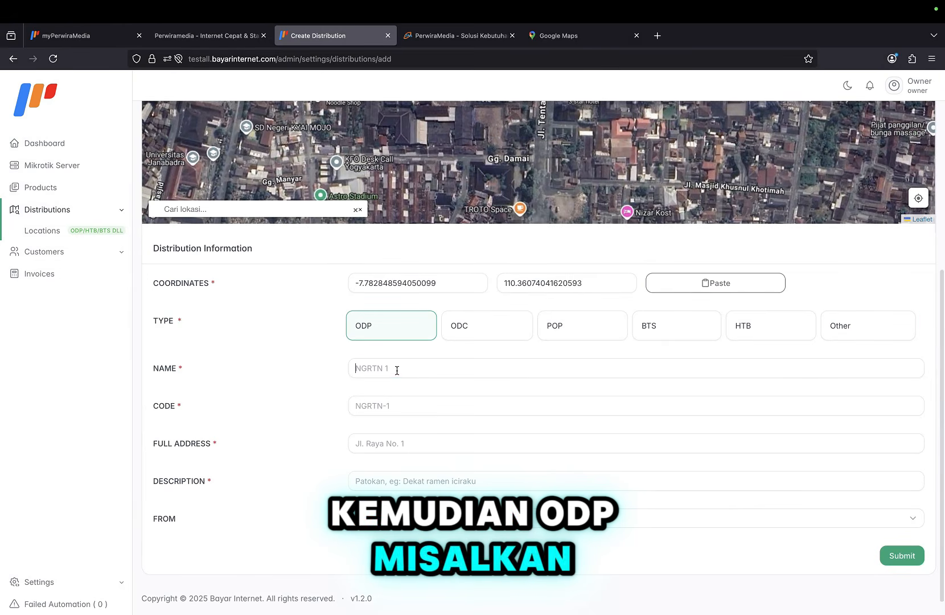
click(397, 369)
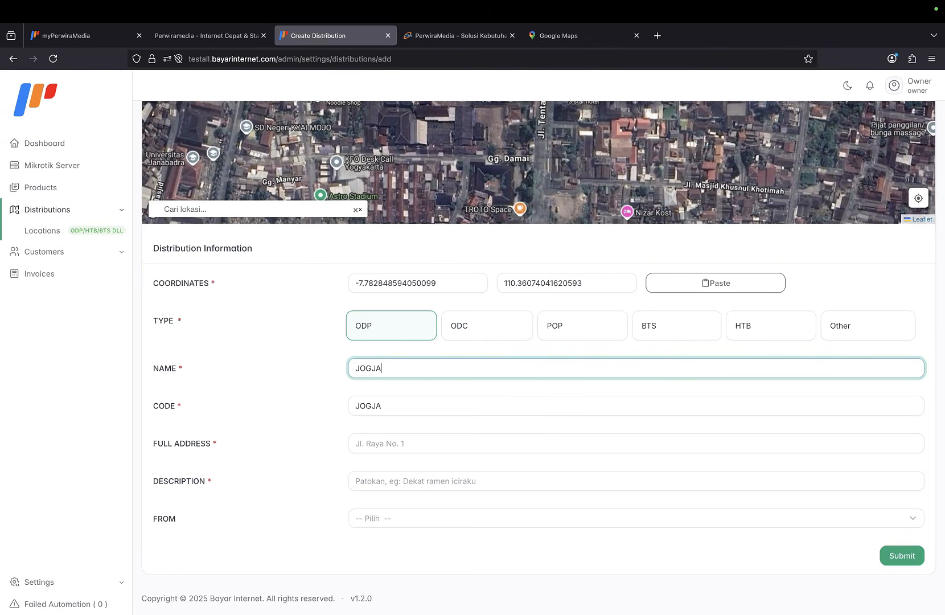
text(DP)
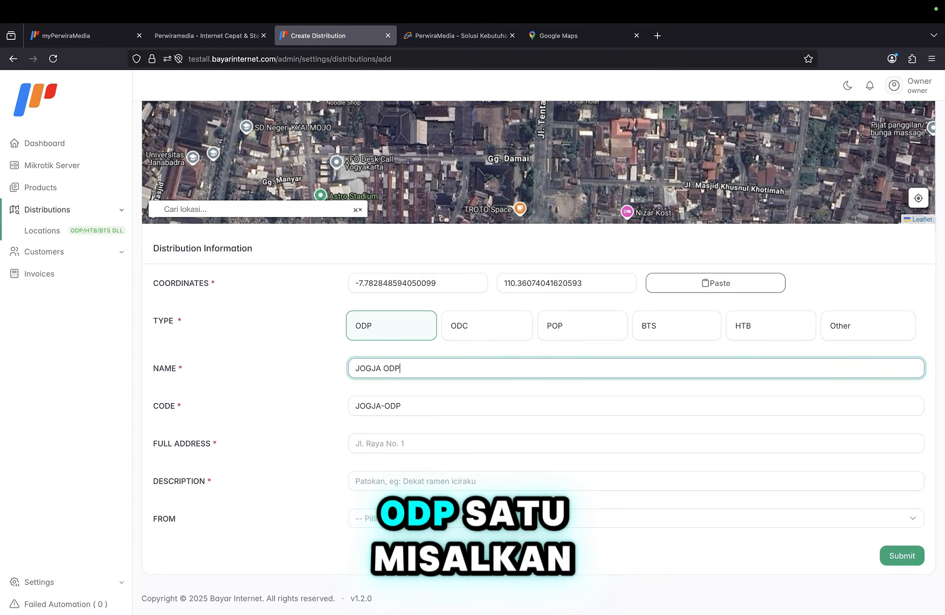
text(1)
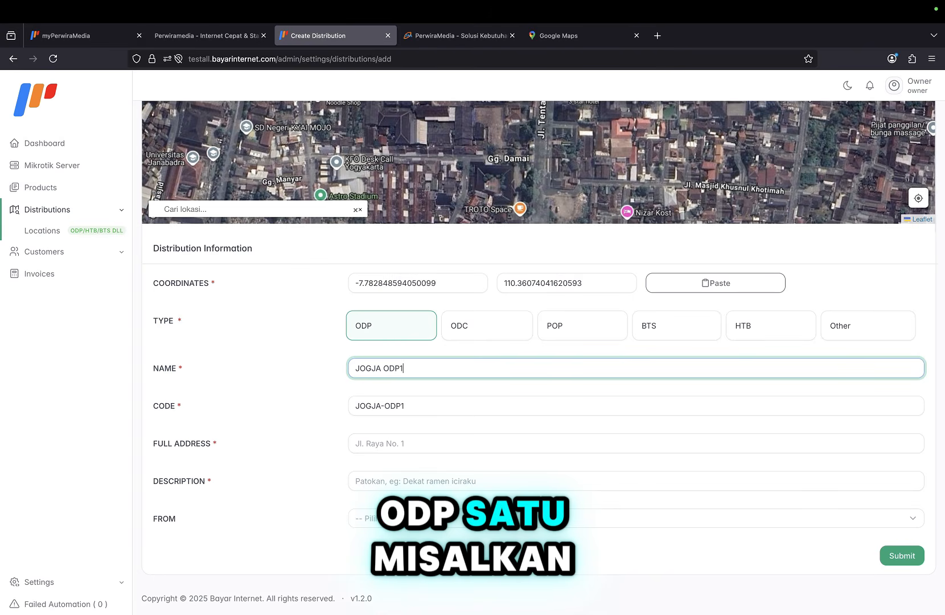
click(416, 400)
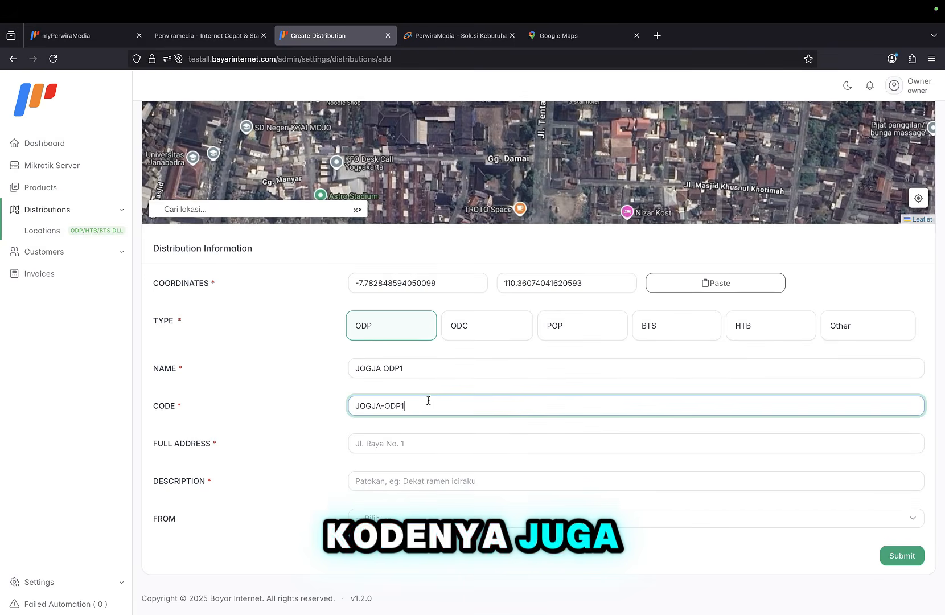
click(420, 372)
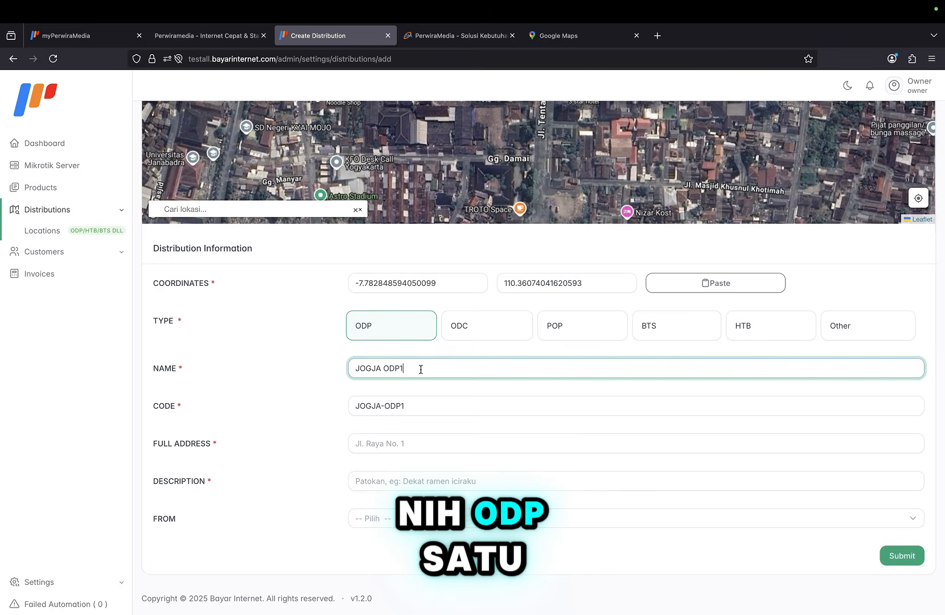
click(381, 370)
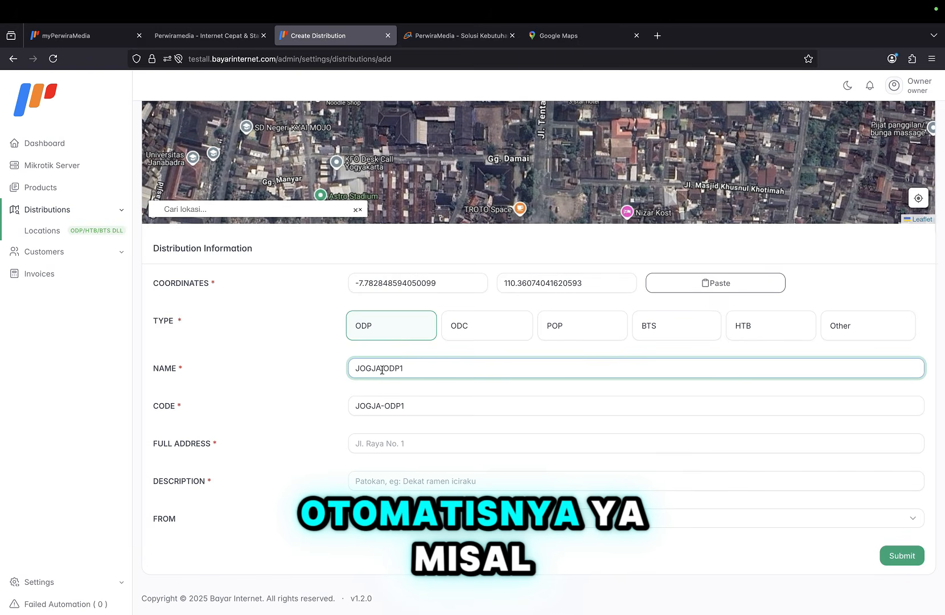
key(BackSpace)
key(BackSpace)
key(BackSpace)
key(BackSpace)
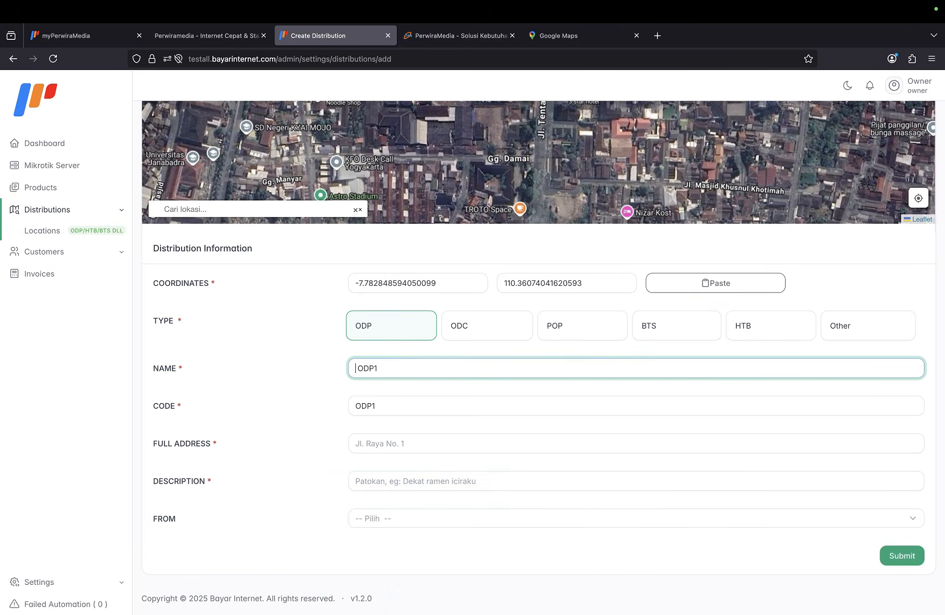
text(DIA)
text(Y)
Enter the full address 'Jl Tugu Jogja' and the description 'Dekat itu'.
scroll(399, 432, down, 1)
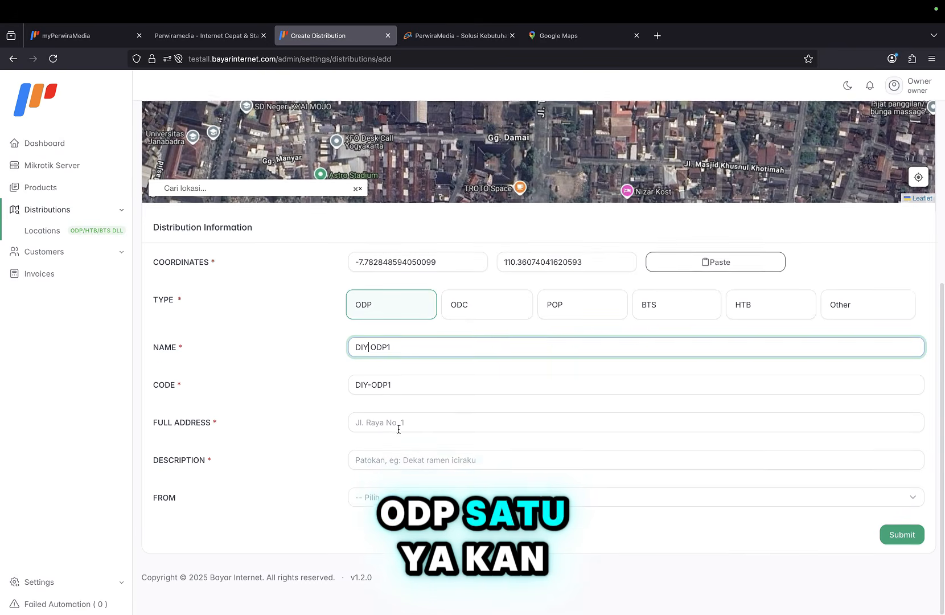
click(398, 422)
text(Jl TUng)
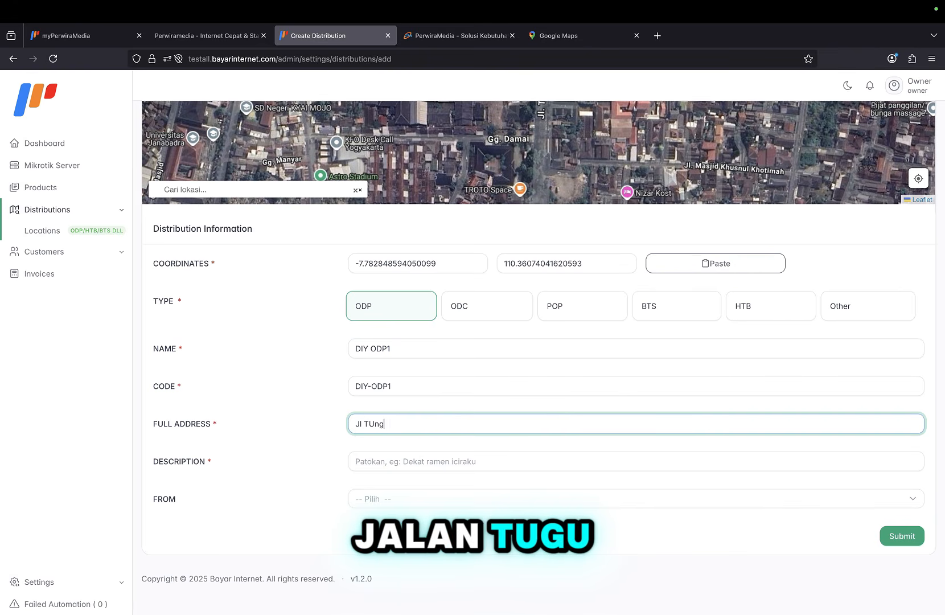
key(BackSpace)
key(BackSpace)
key(BackSpace)
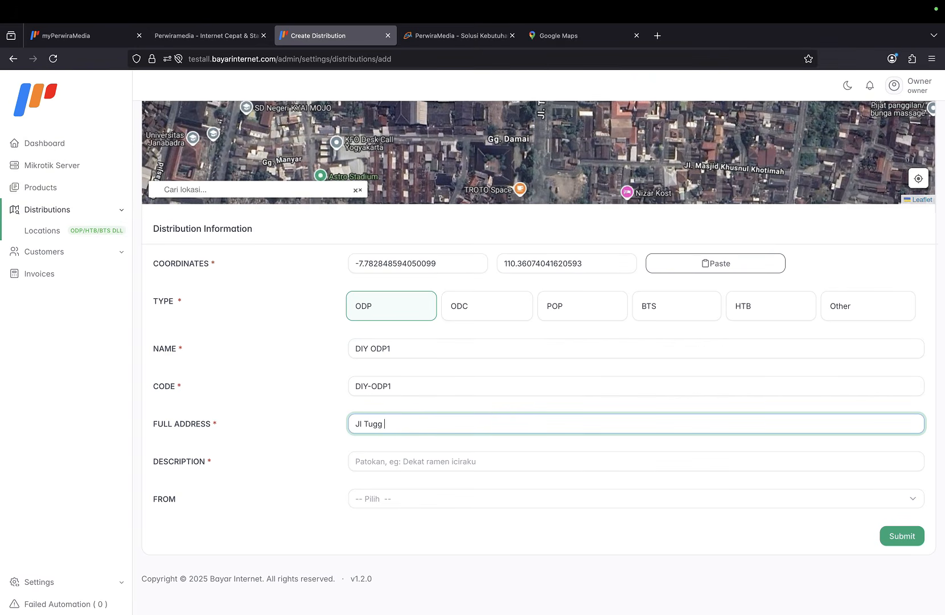
text(ugu Jogja)
click(415, 460)
text(D)
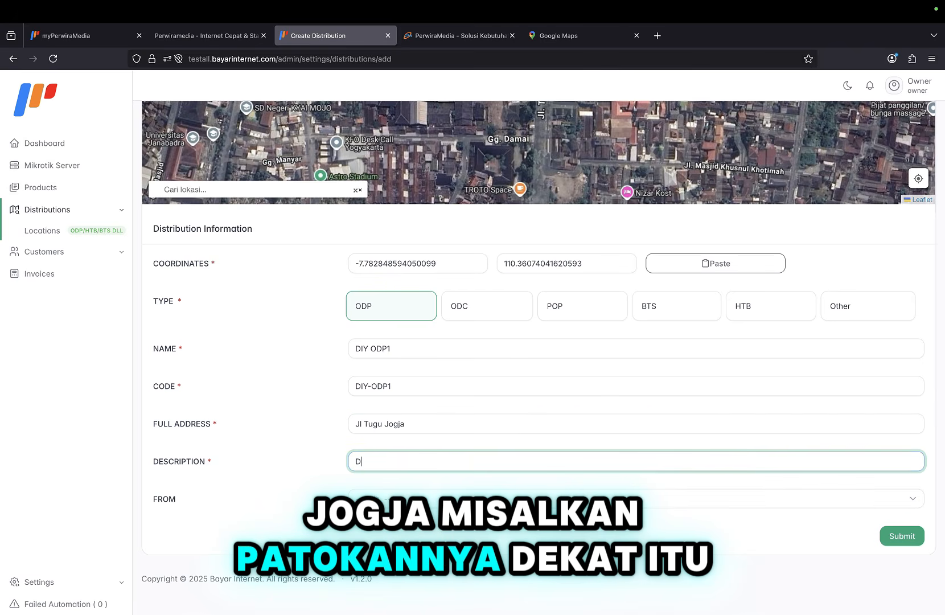
text(ekat itu)
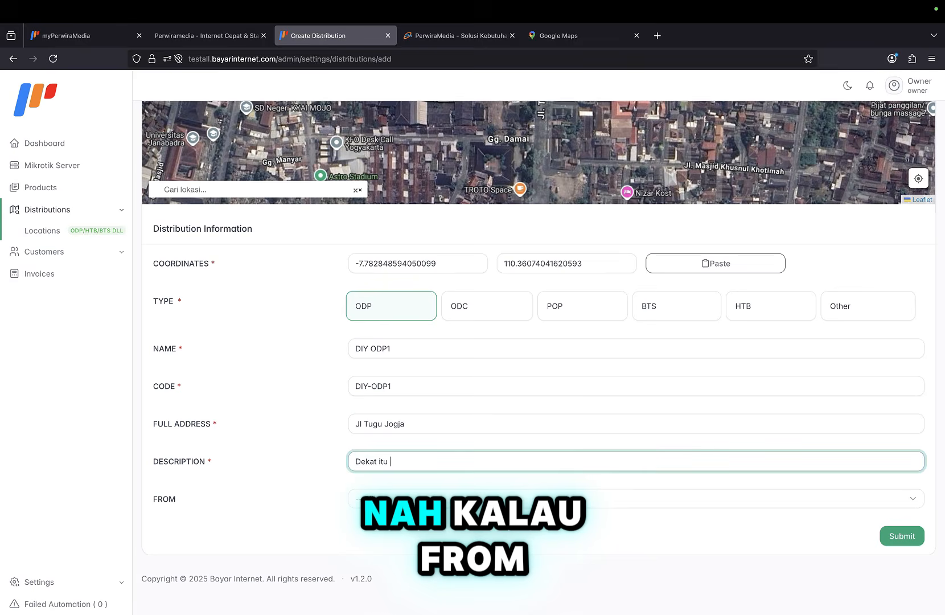
Leave FROM unset, submit DIY ODP1, and dismiss the success message.
key(Tab)
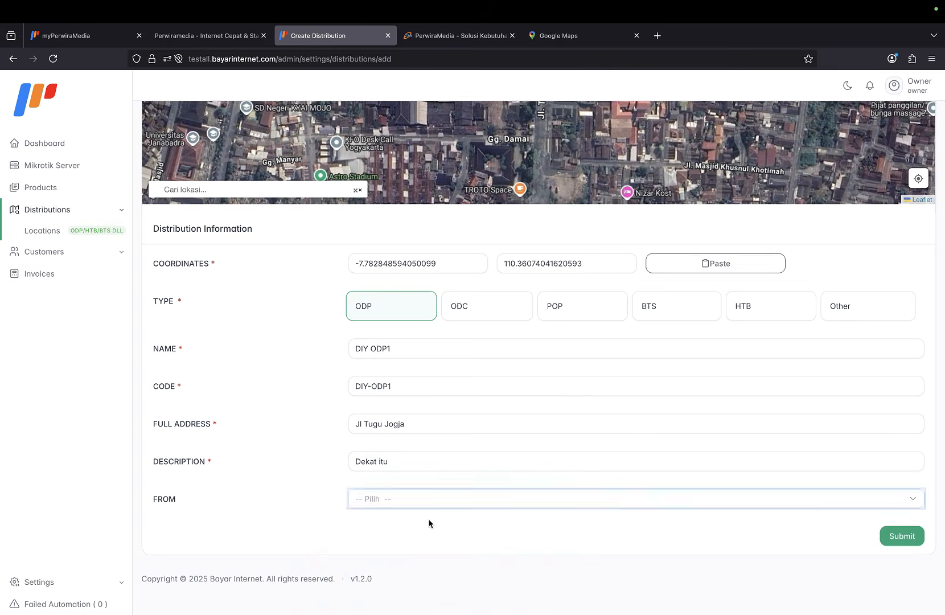
click(429, 523)
scroll(431, 487, down, 1)
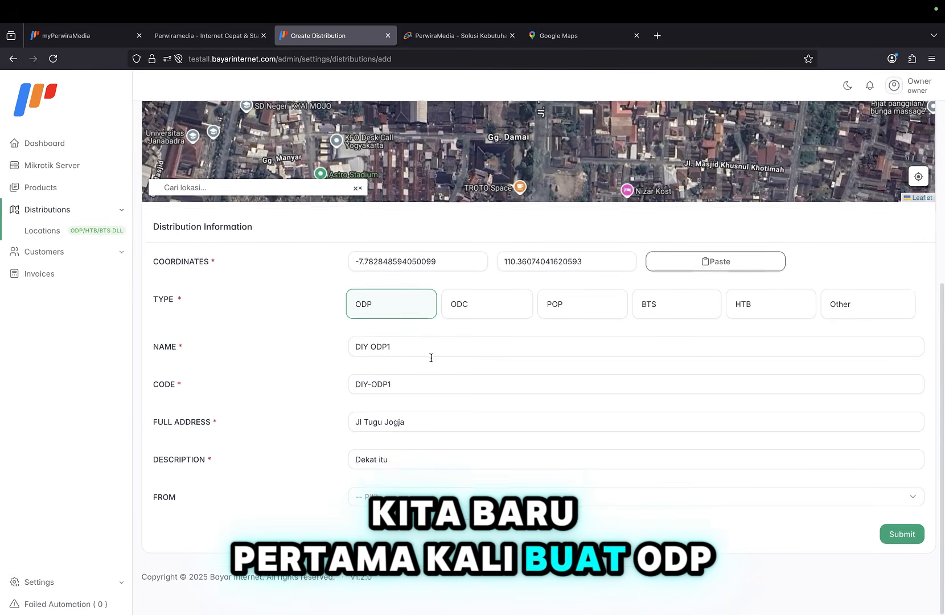
click(893, 535)
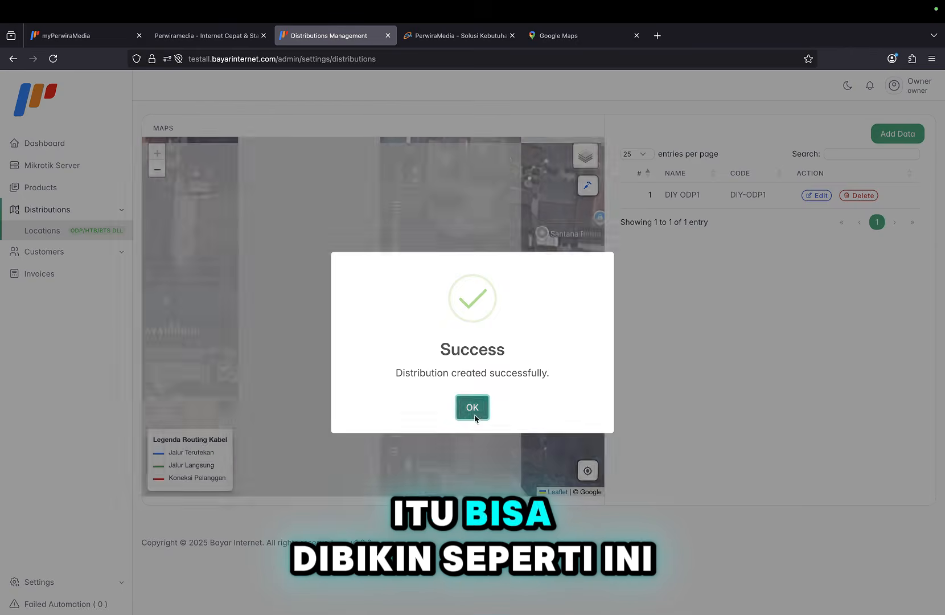
click(474, 416)
Start another distribution and copy a new spot's coordinates from Google Maps.
click(900, 134)
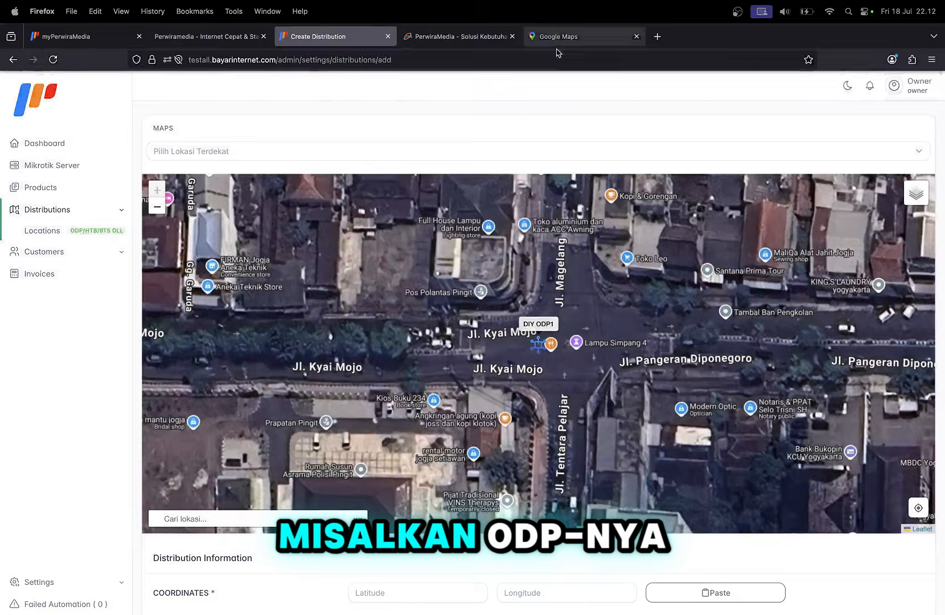
click(557, 36)
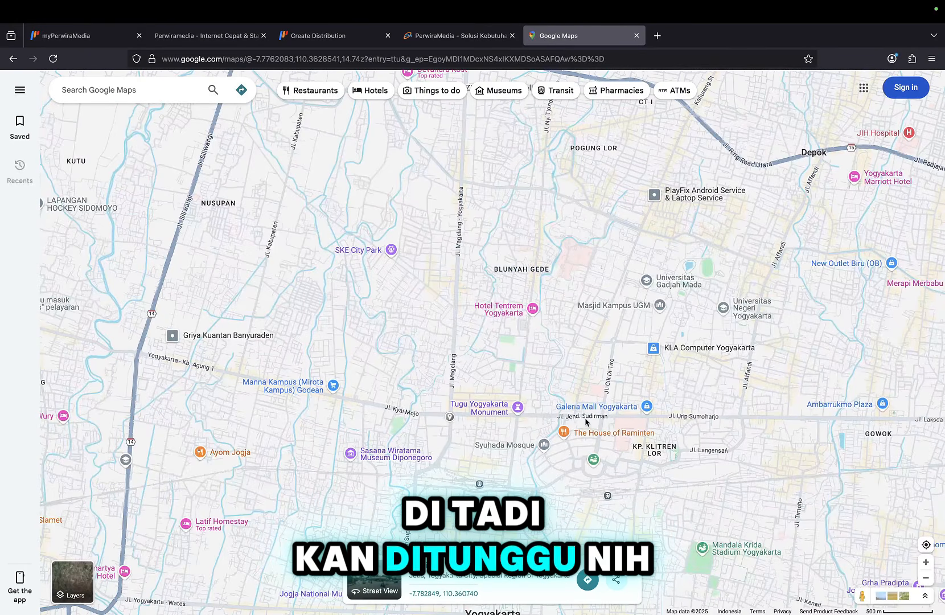
drag(533, 341, 527, 418)
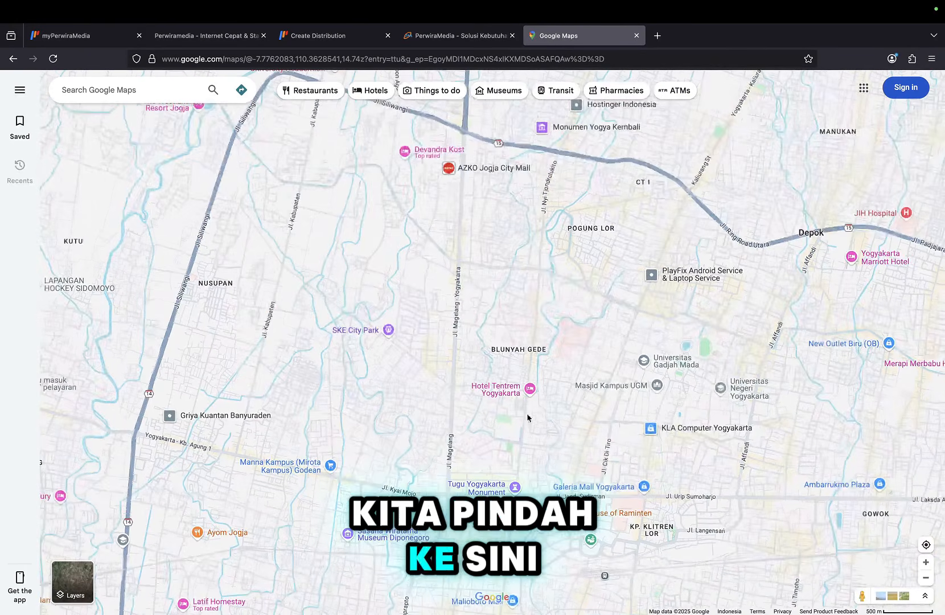
click(541, 270)
right_click(543, 272)
click(550, 283)
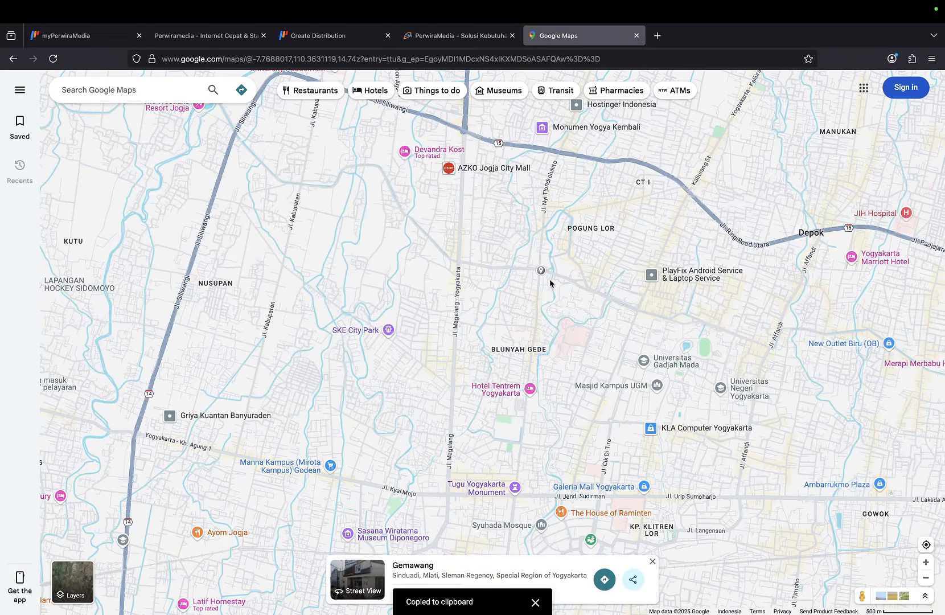
click(342, 36)
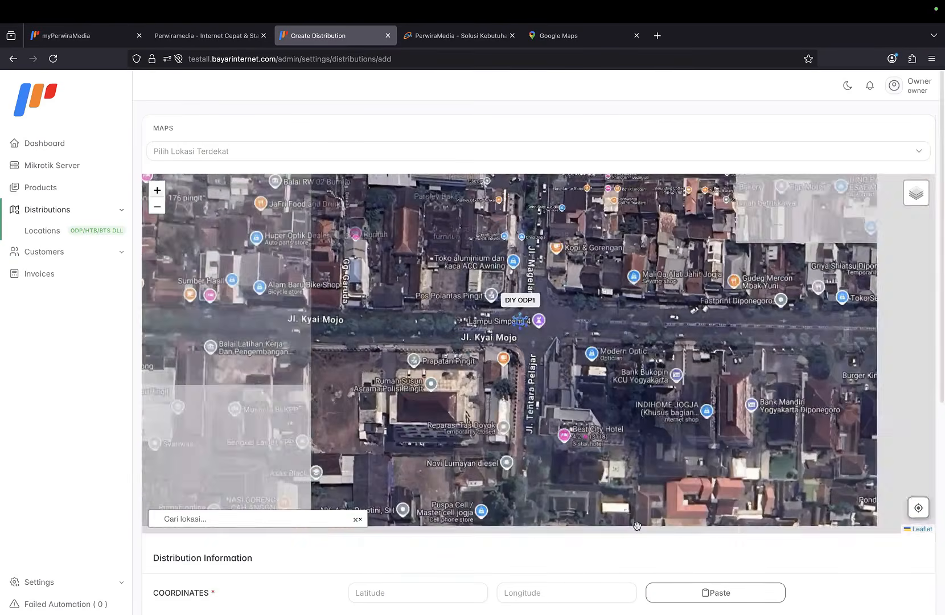
Paste the copied coordinates into the new distribution form.
click(674, 589)
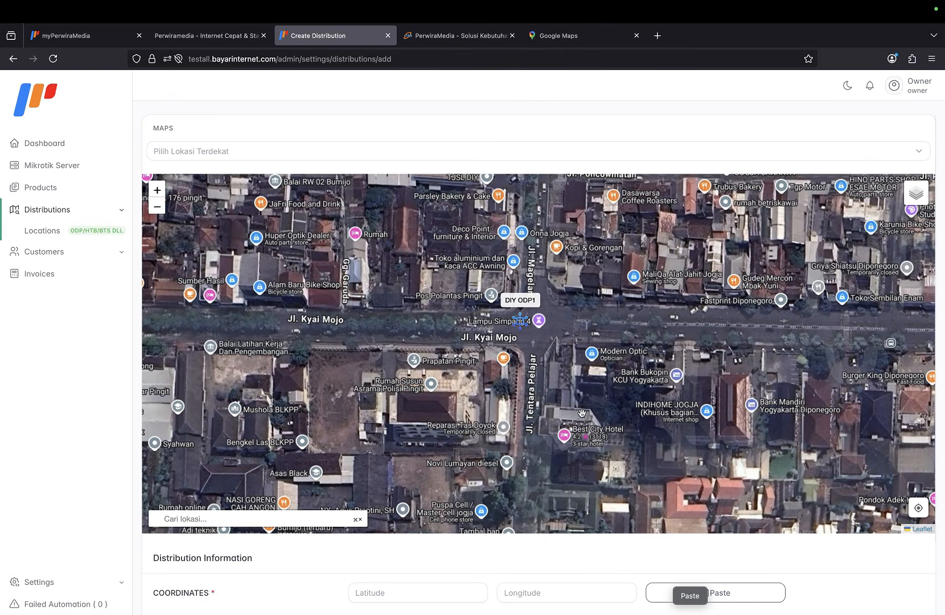
click(712, 593)
key(ctrl+v)
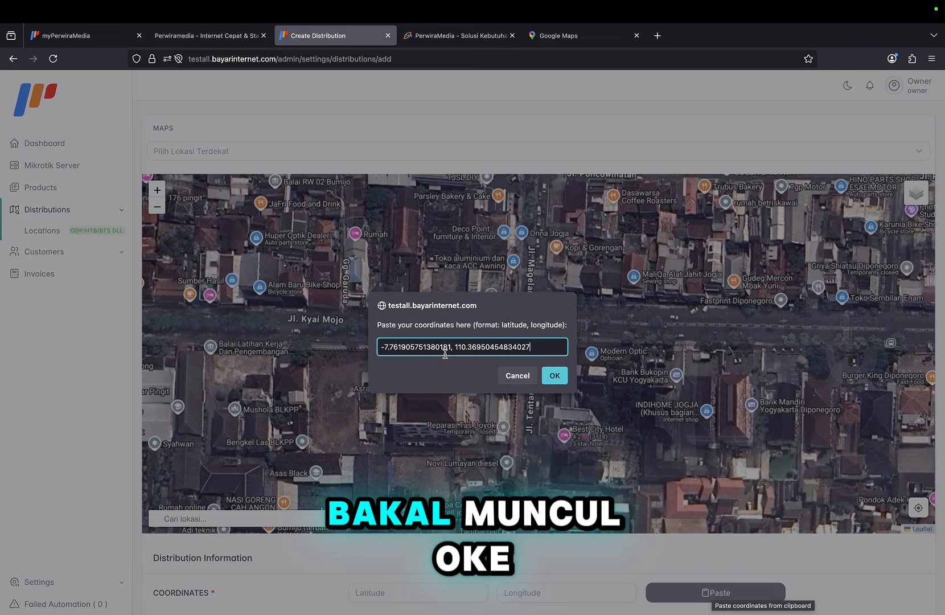
click(555, 375)
scroll(508, 557, down, 5)
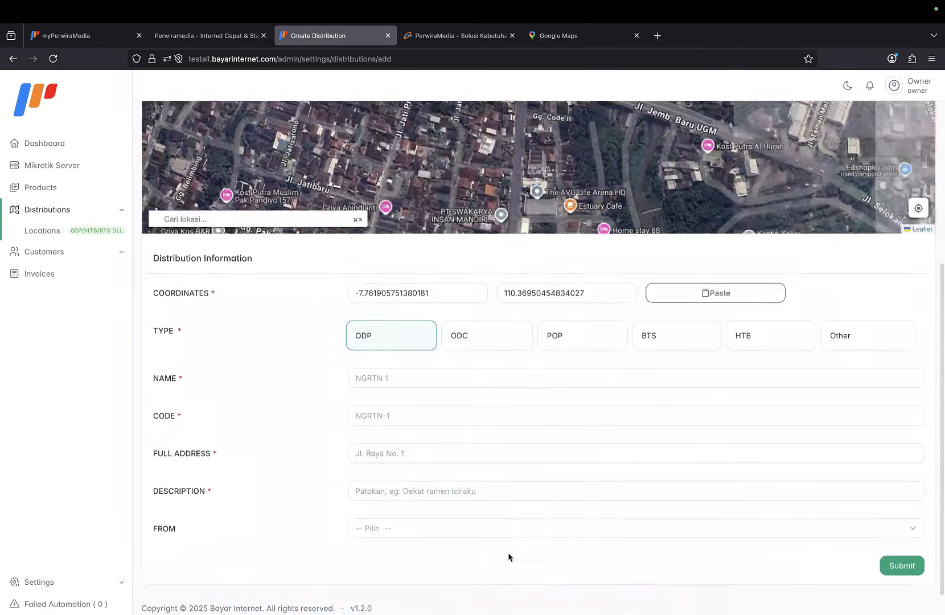
Enter the name DIY-ODP2, address 'Jl ngga tau' and description 'ya deket situ'.
click(430, 361)
text(DI)
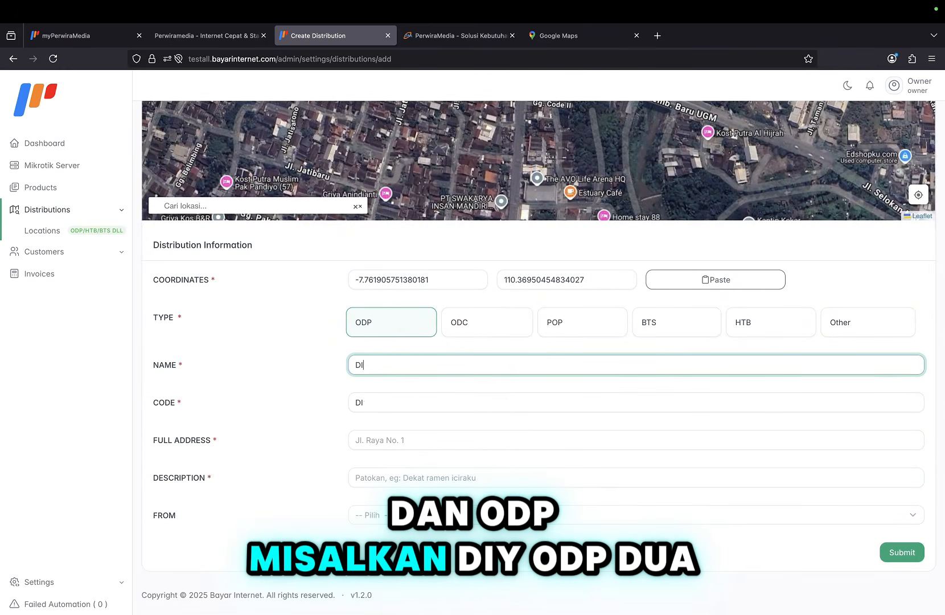
text(Y-ODP2)
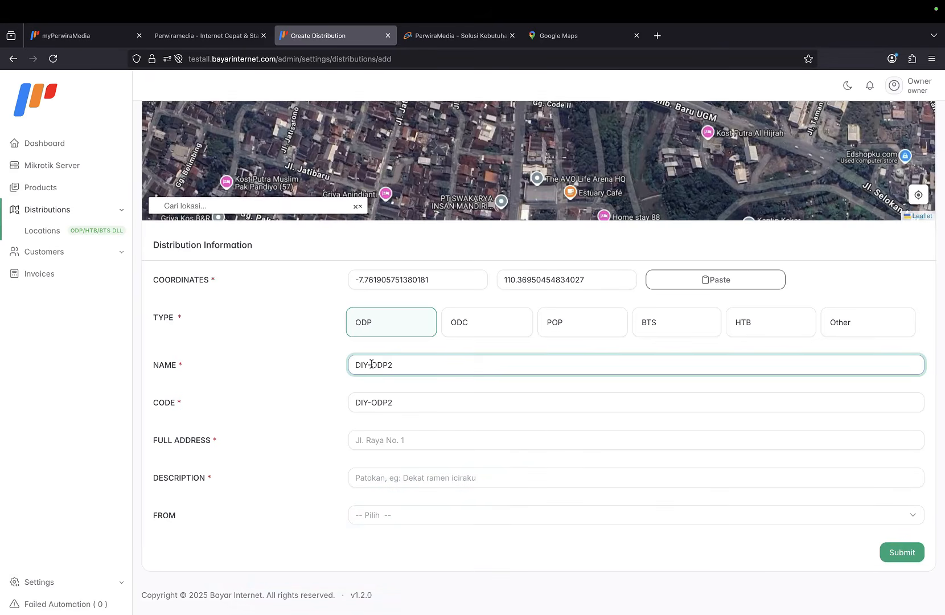
scroll(401, 406, down, 1)
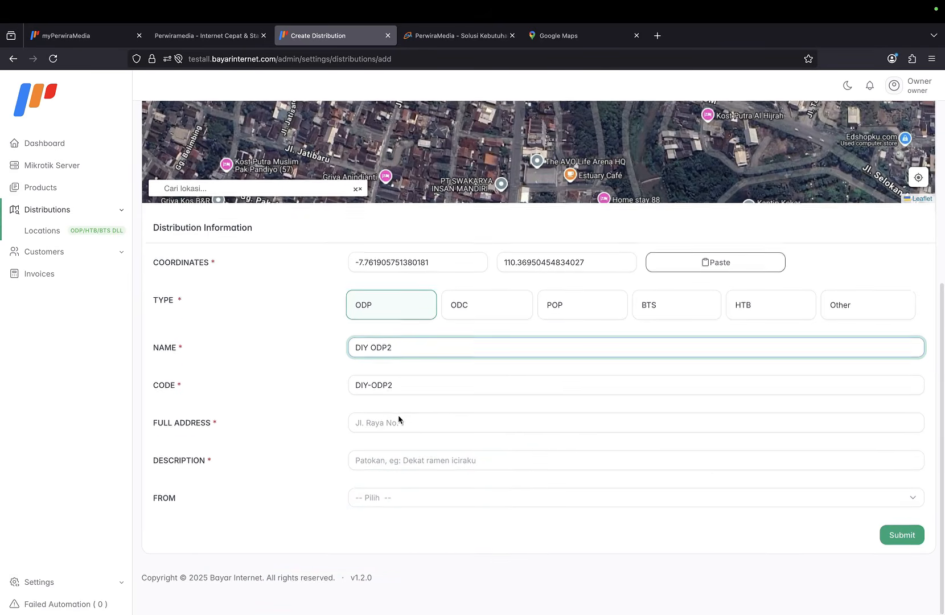
click(397, 416)
text(Jl n)
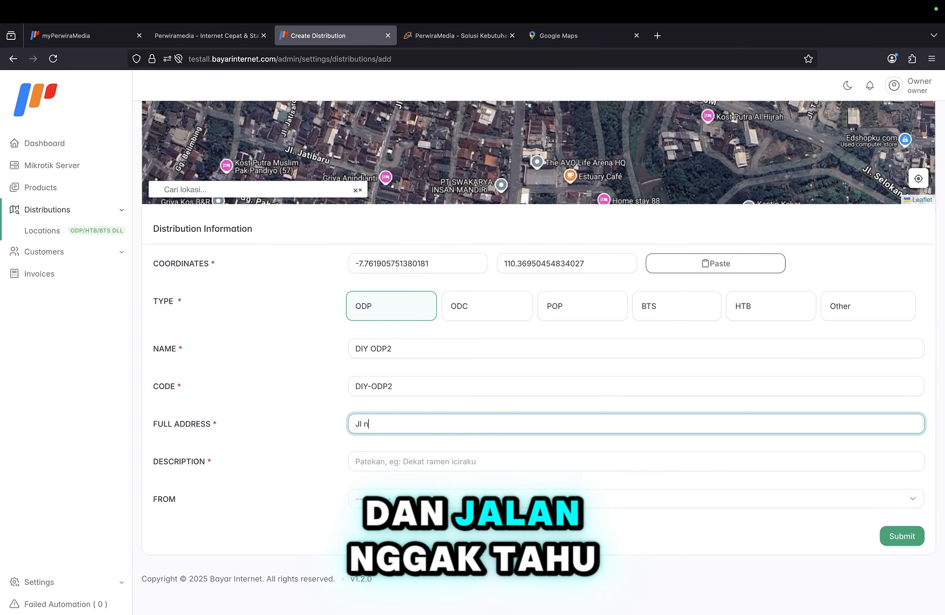
text(gga tau)
click(394, 464)
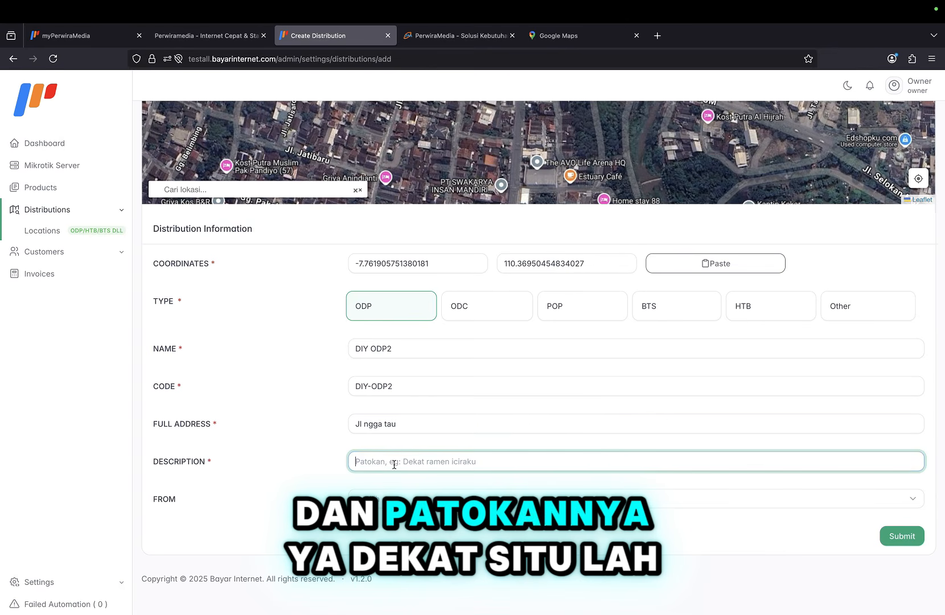
text(ya deket situ)
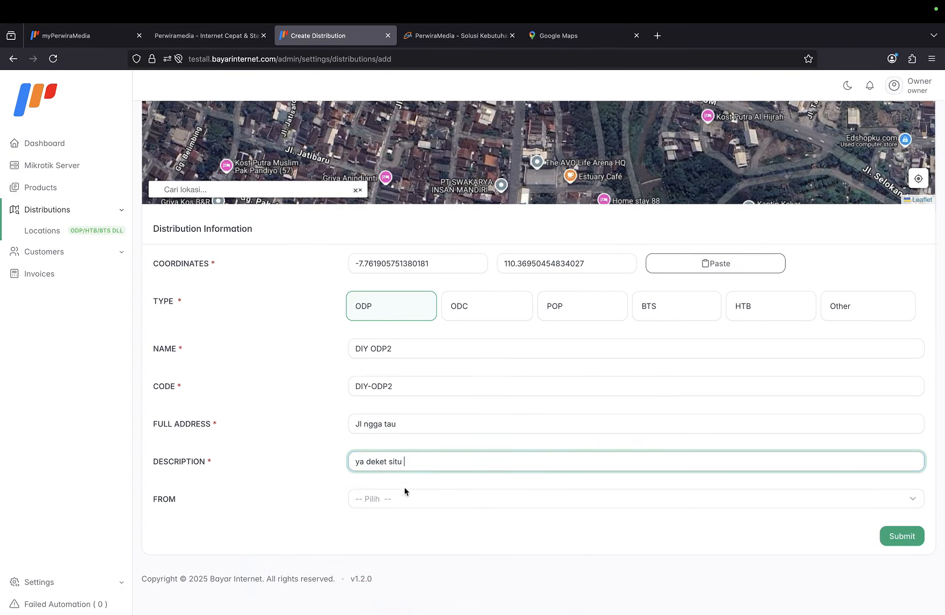
Set FROM to ODP - DIY ODP1 and submit DIY ODP2.
click(399, 499)
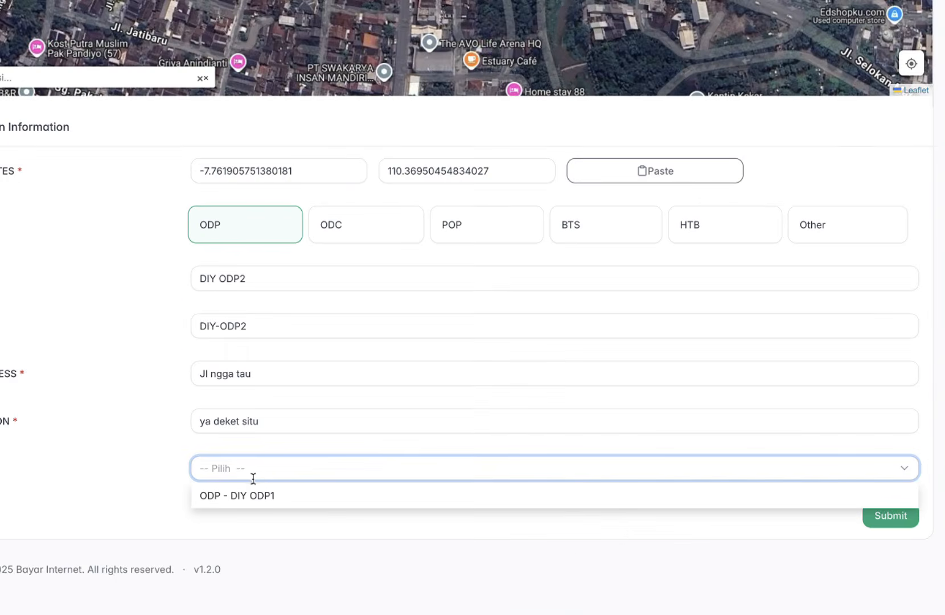
click(255, 494)
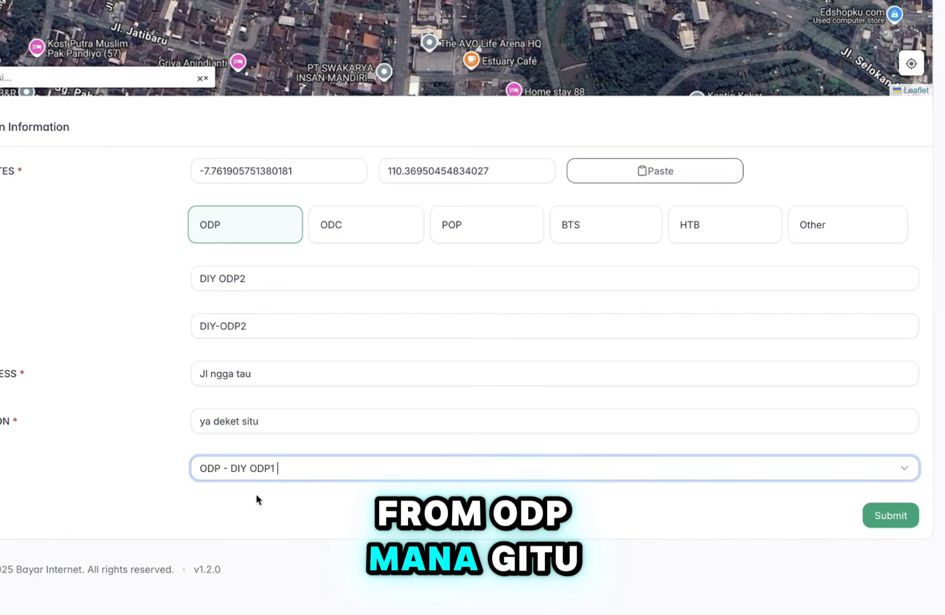
click(255, 466)
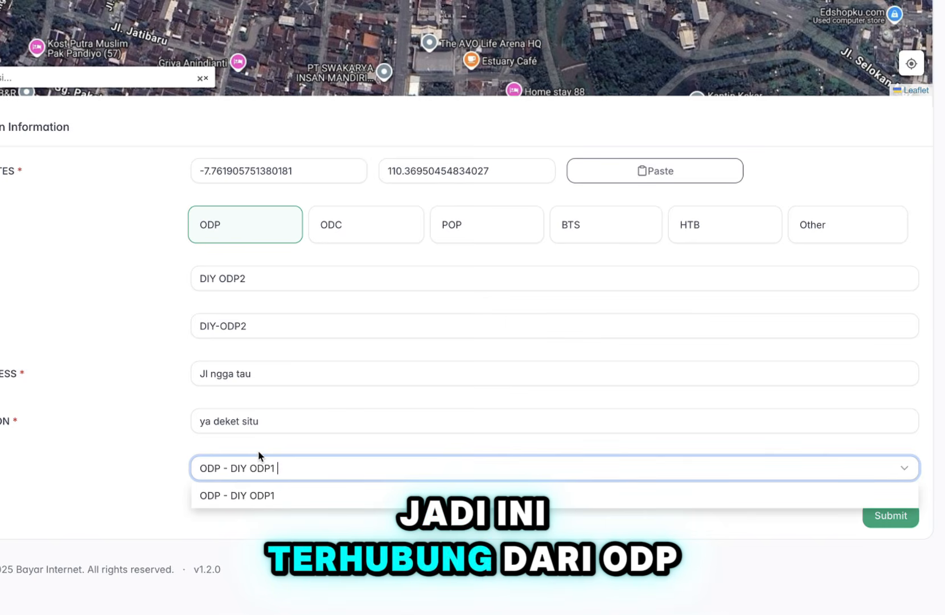
click(258, 451)
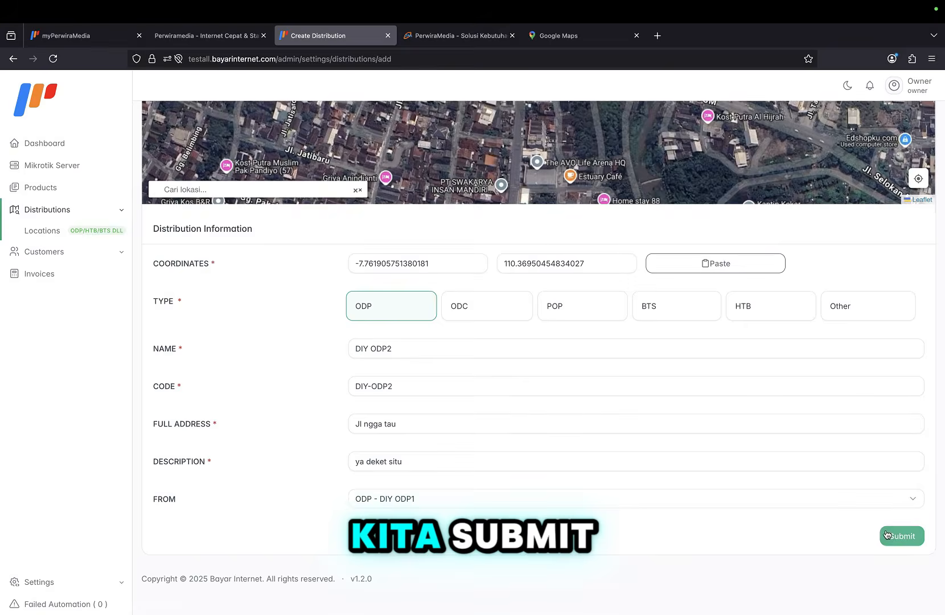
click(874, 516)
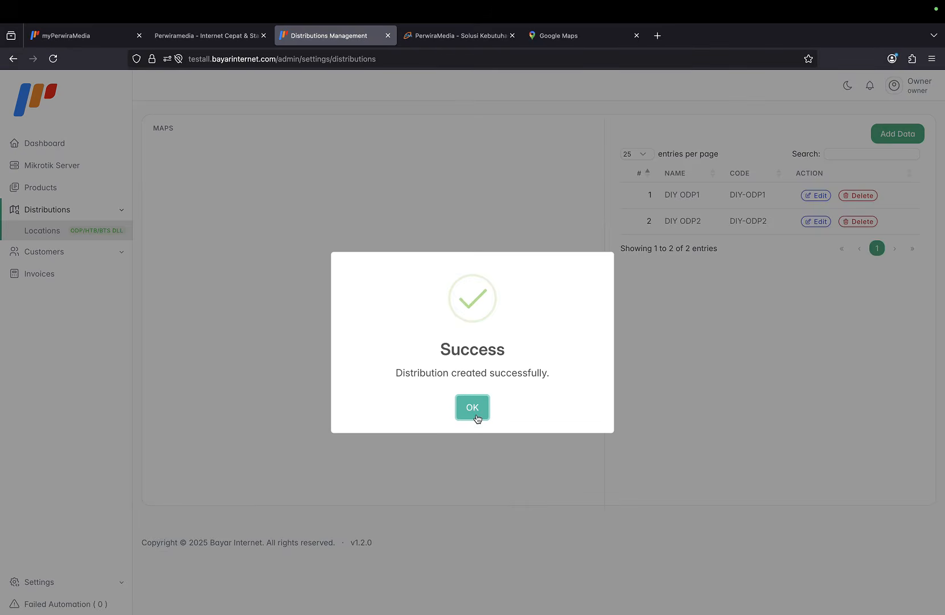
Dismiss the Success dialog and show the cable route linking DIY ODP1 to DIY ODP2.
click(476, 410)
scroll(431, 329, down, 3)
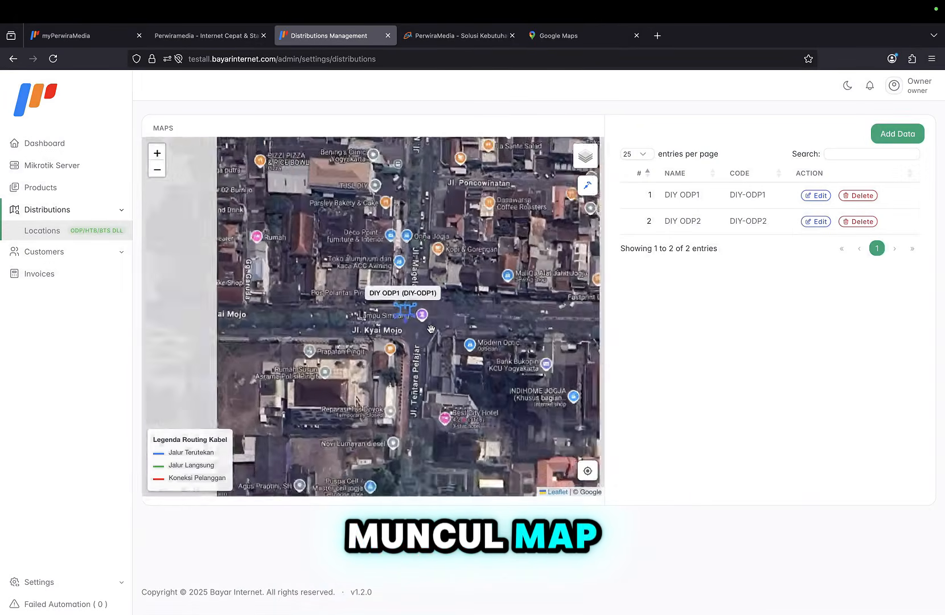
scroll(431, 329, down, 3)
scroll(431, 329, up, 3)
scroll(431, 329, down, 4)
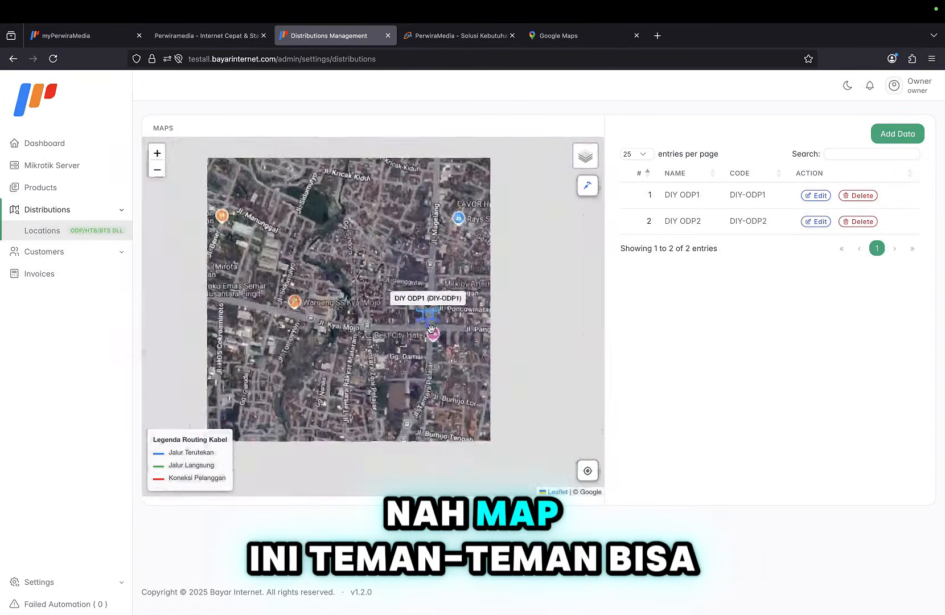
scroll(431, 329, up, 3)
scroll(431, 329, up, 1)
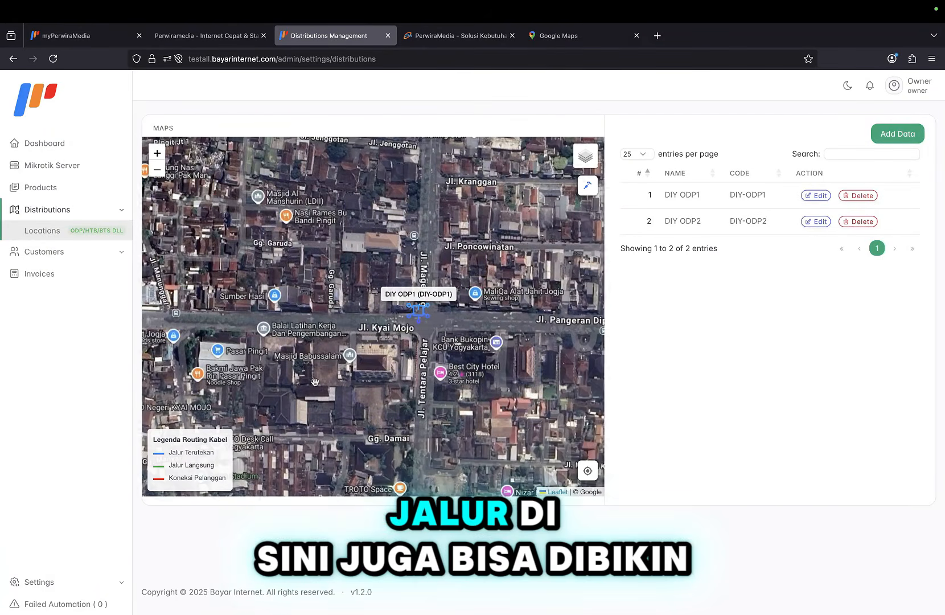
scroll(314, 381, down, 1)
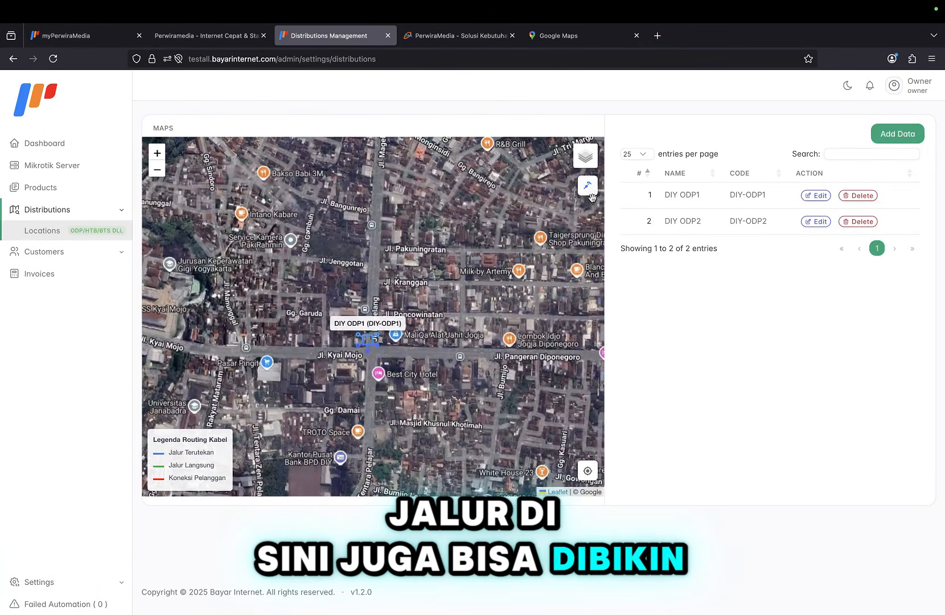
click(588, 186)
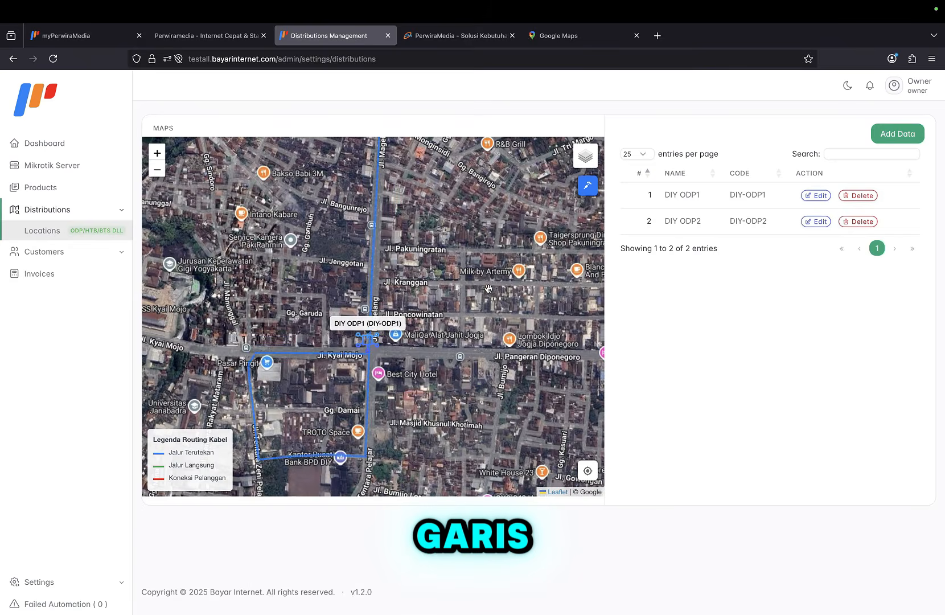
Switch the map's base layer to Google Roadmap.
scroll(488, 285, down, 2)
scroll(488, 288, down, 1)
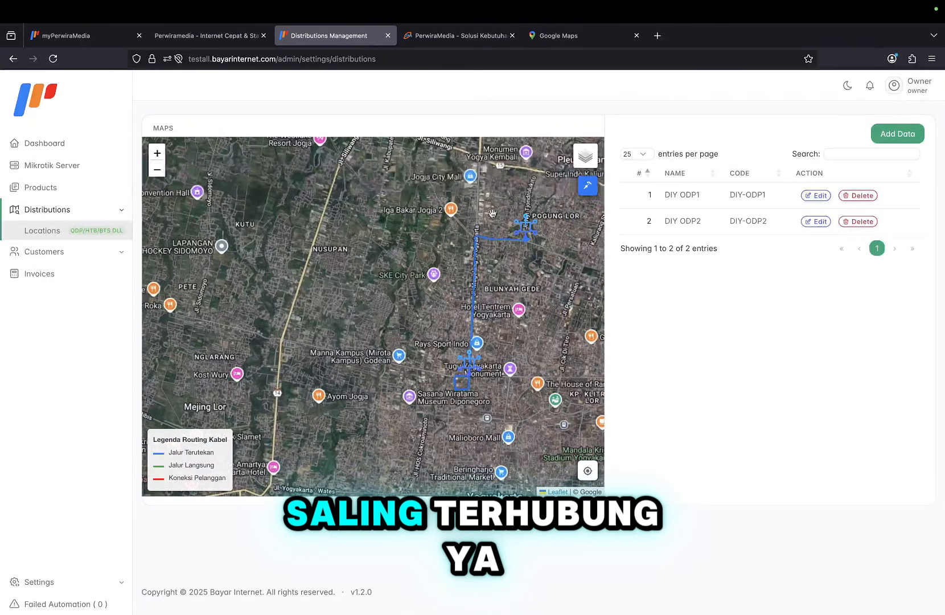
click(582, 164)
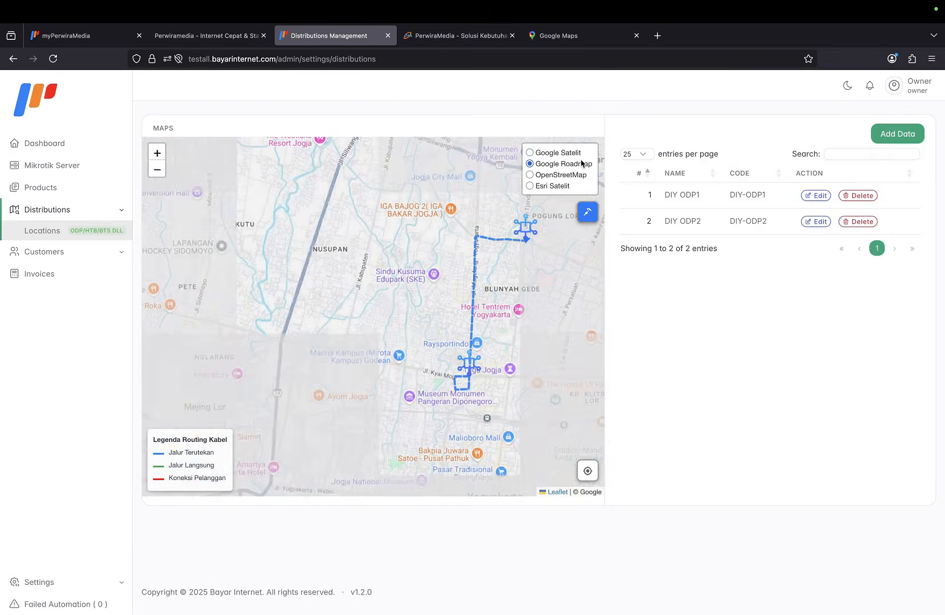
scroll(531, 253, down, 1)
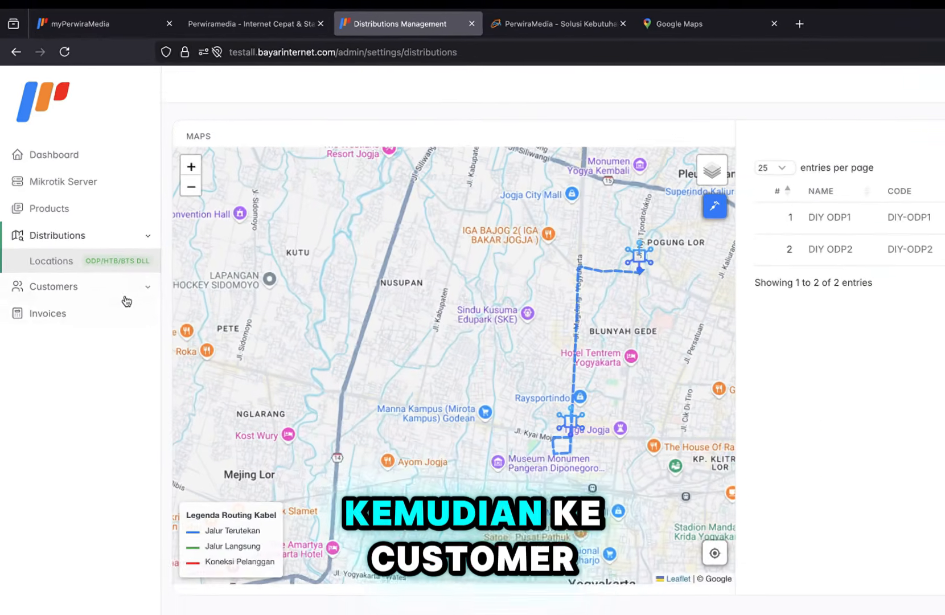
Open a new customer form from the customer dashboard and enter the customer's name.
click(126, 300)
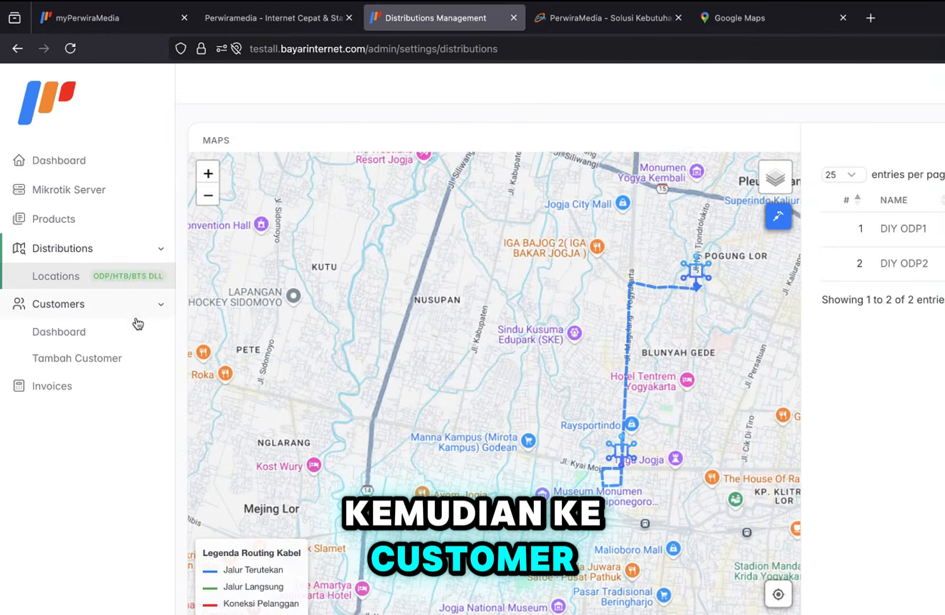
click(123, 308)
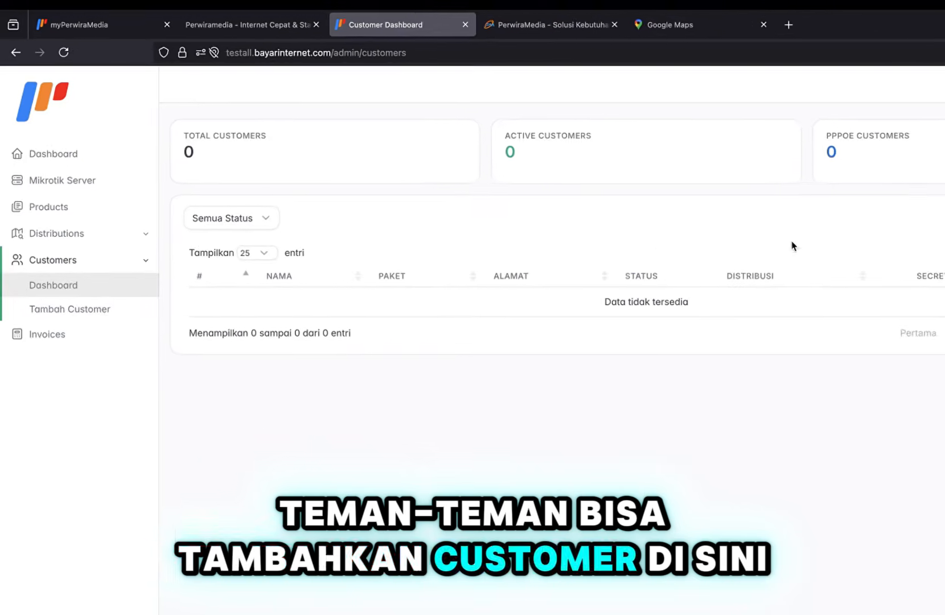
click(77, 331)
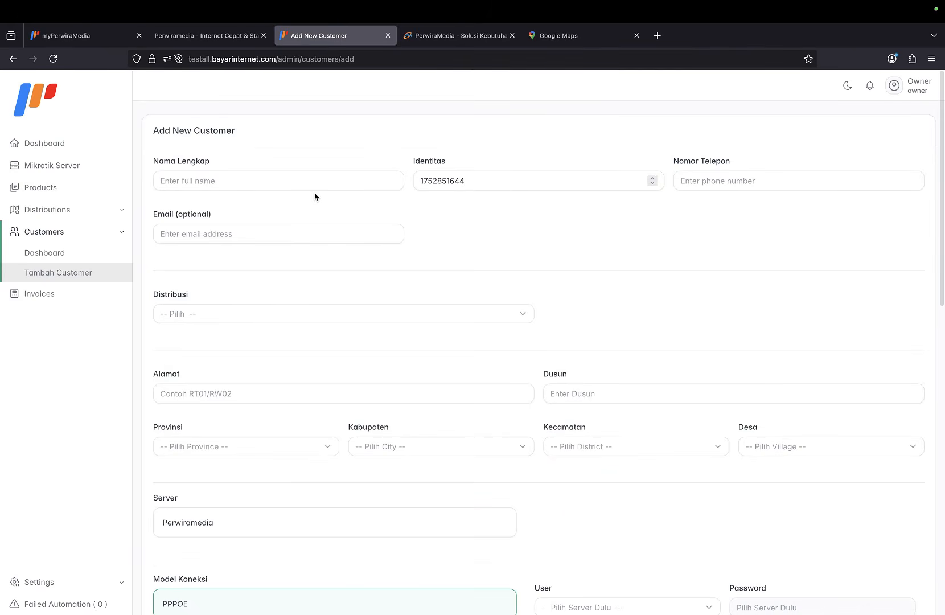
text(C)
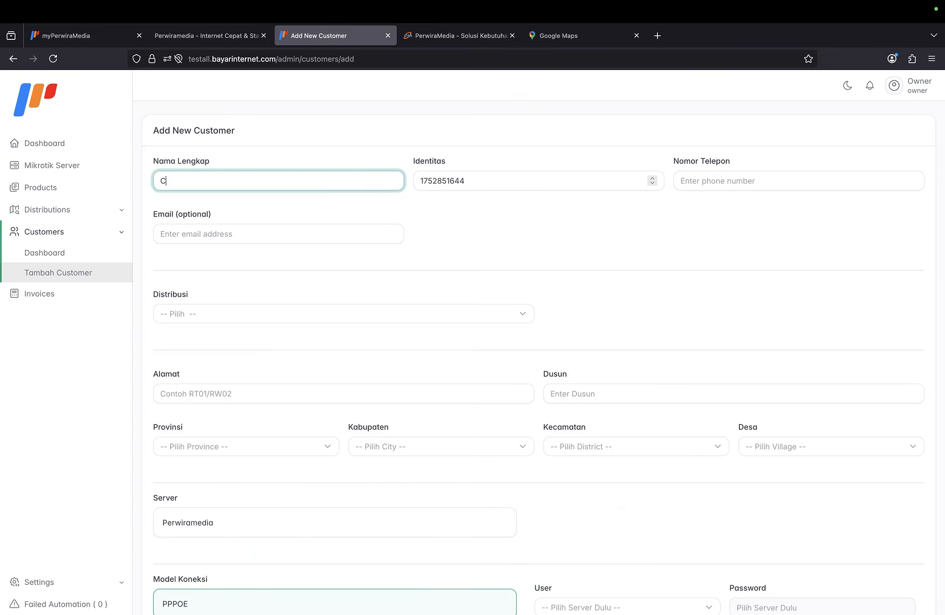
text(ue)
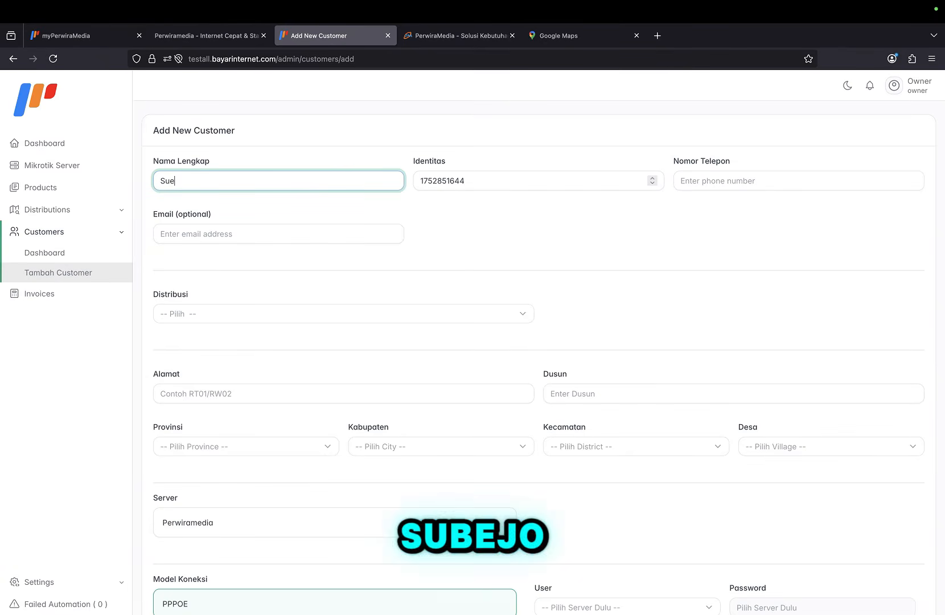
key(BackSpace)
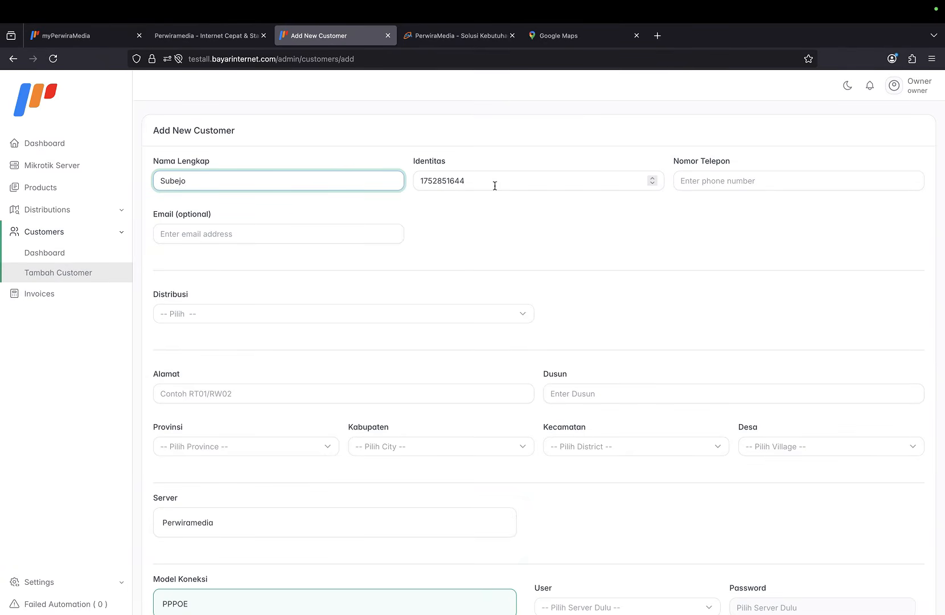
Fill in the customer's phone number and e-mail address.
click(494, 185)
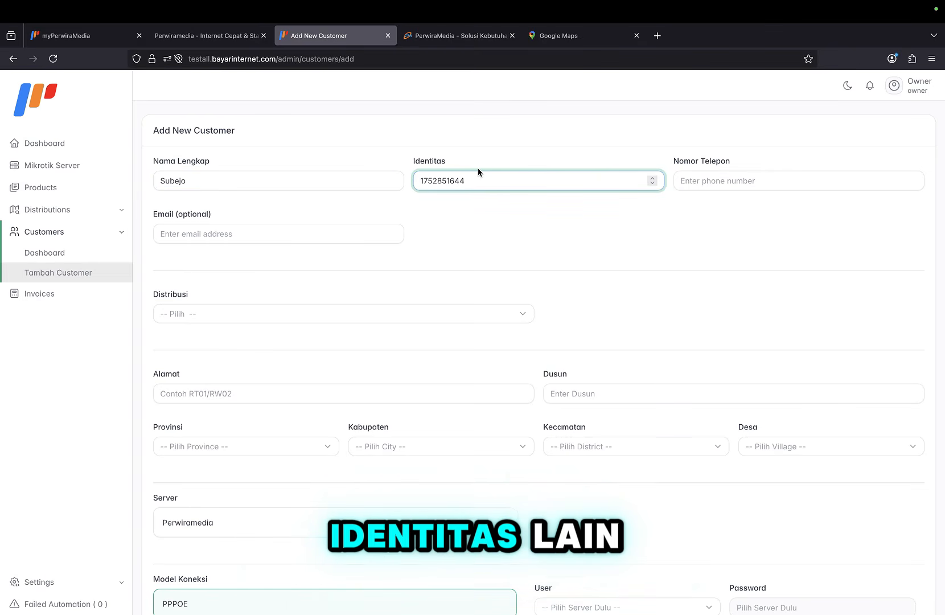
click(699, 188)
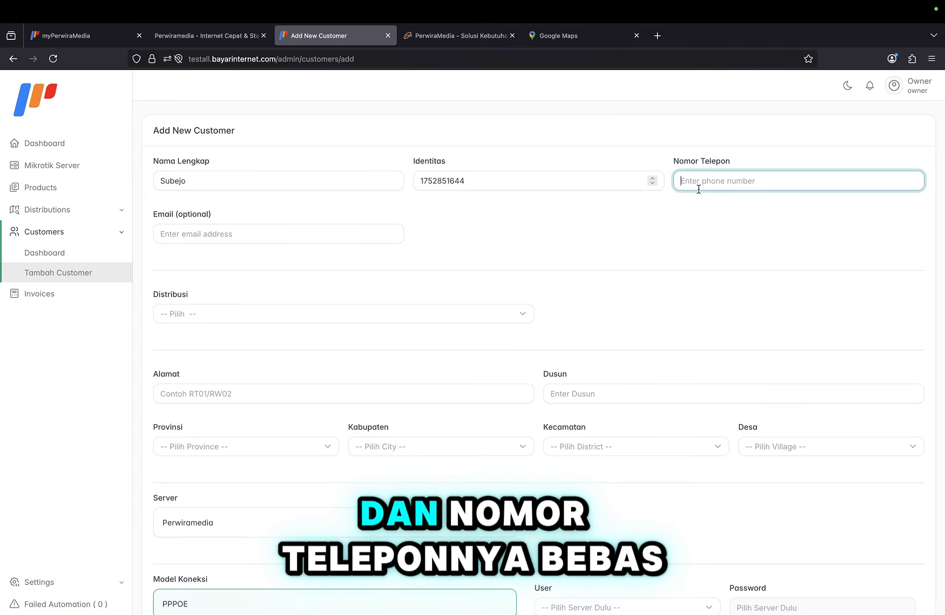
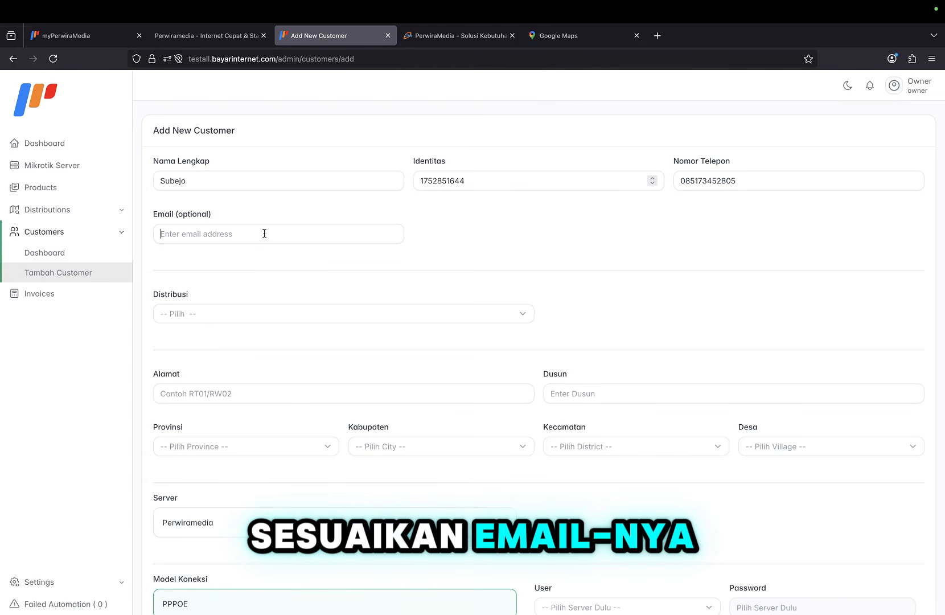
click(264, 234)
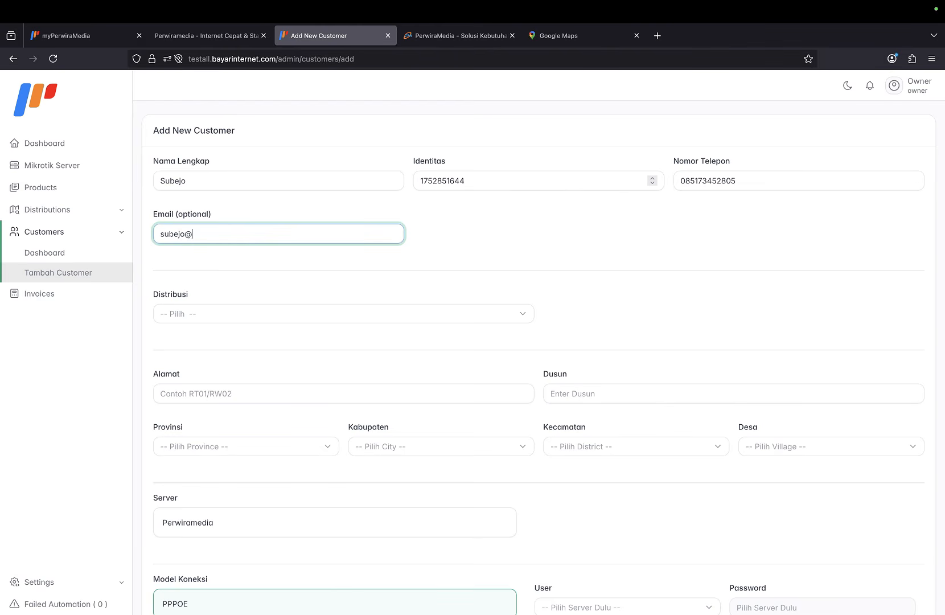
Assign the customer to DIY ODP1 and enter the street address and Dusun.
click(276, 310)
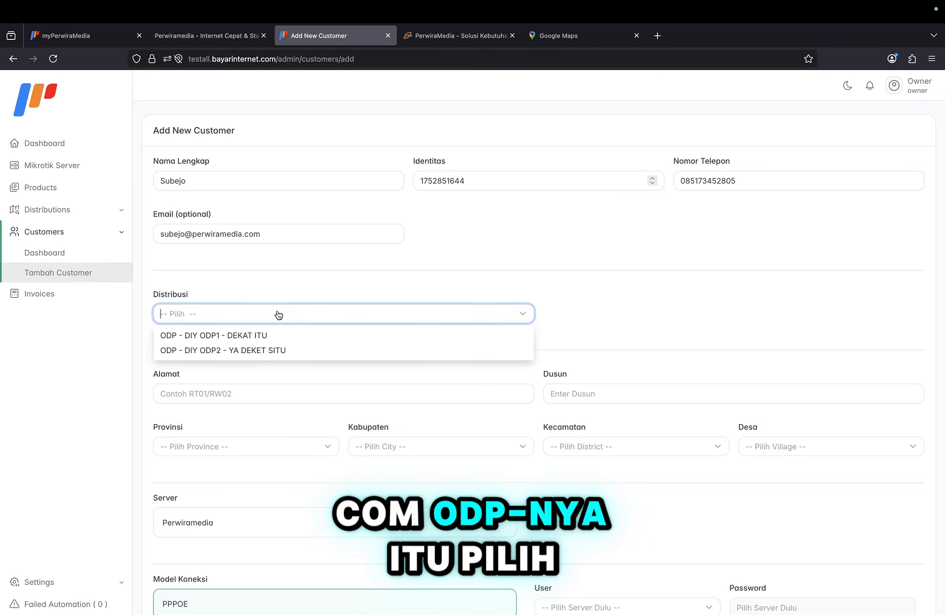
click(261, 341)
scroll(260, 334, down, 1)
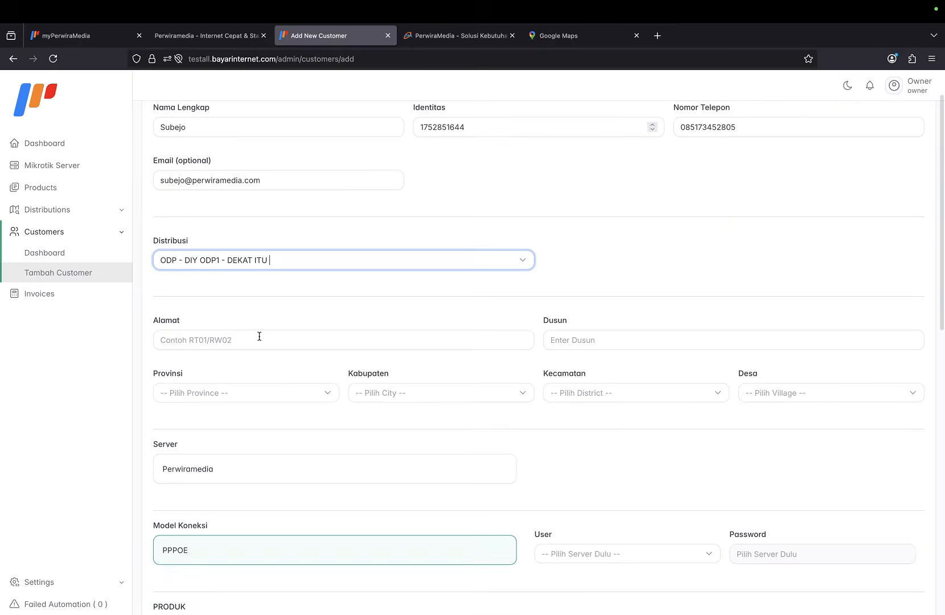
click(259, 337)
text(rt )
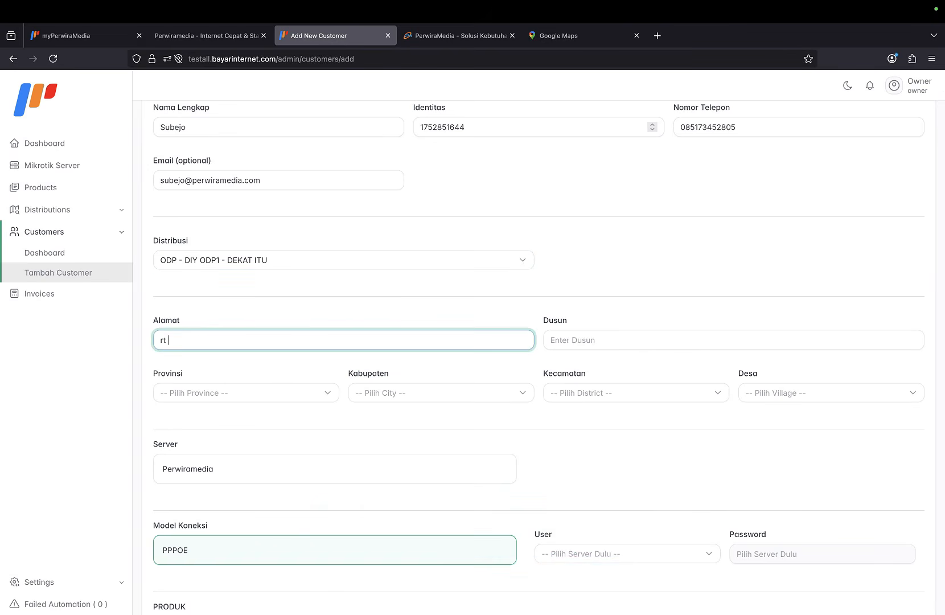
text(01/ rw )
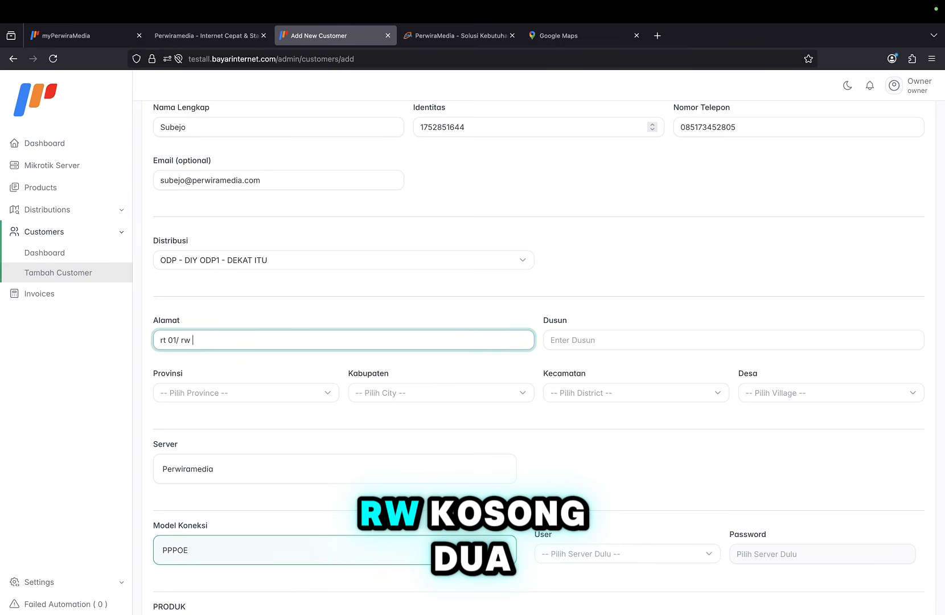
text(02)
click(607, 340)
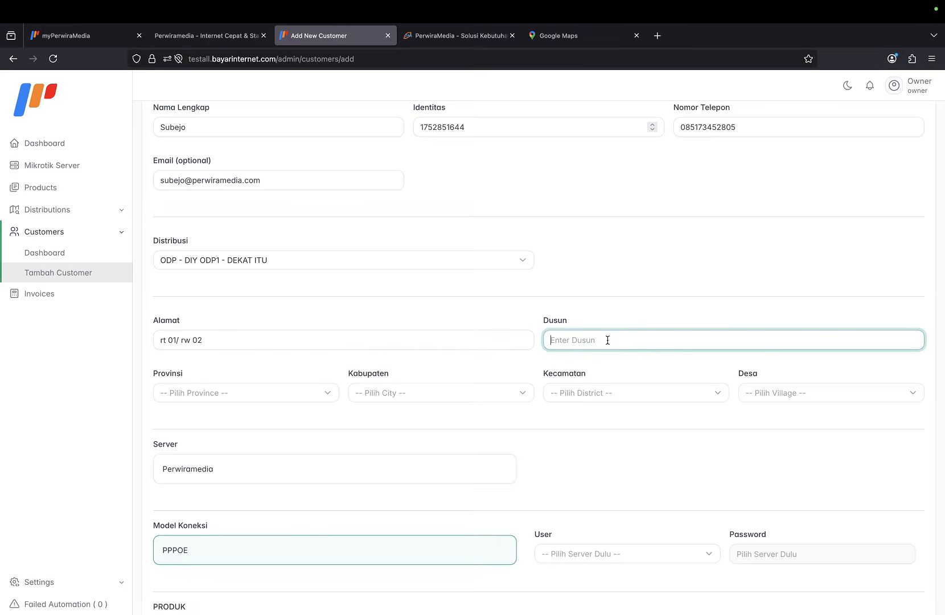
text(nda tau)
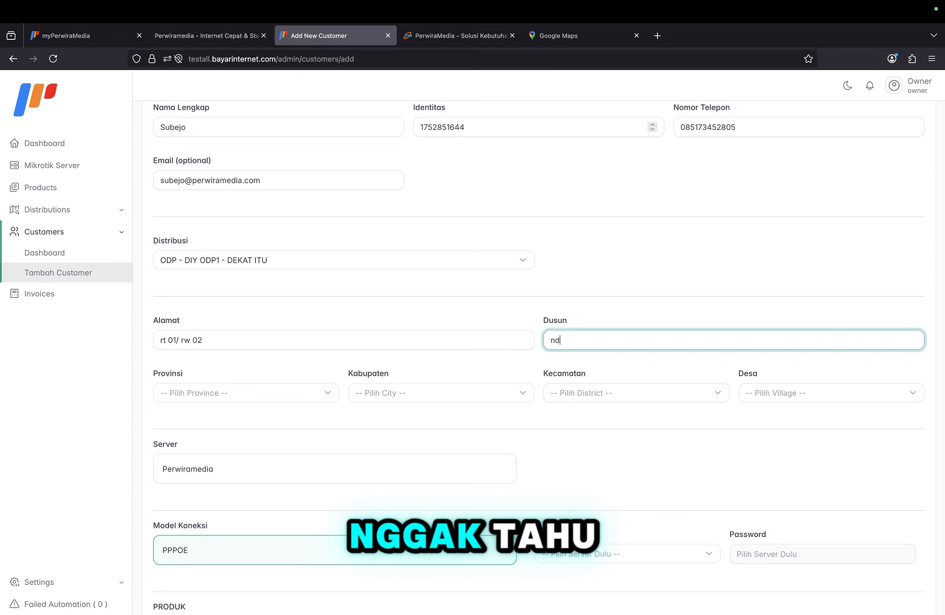
Set the location to DI Yogyakarta, Kota Yogyakarta, district GONDOKUSUMAN, village KLITREN.
click(321, 392)
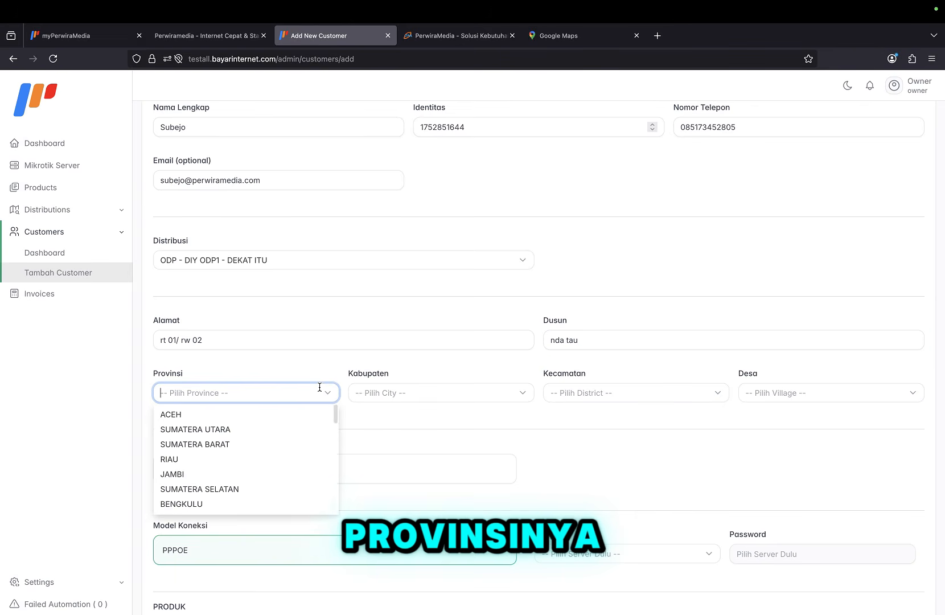
text(yog)
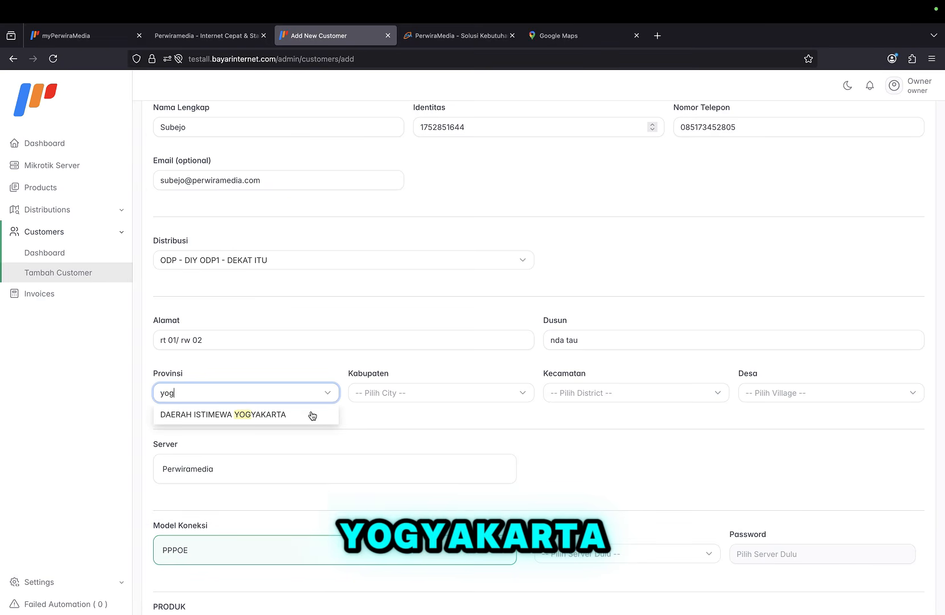
click(302, 414)
click(393, 384)
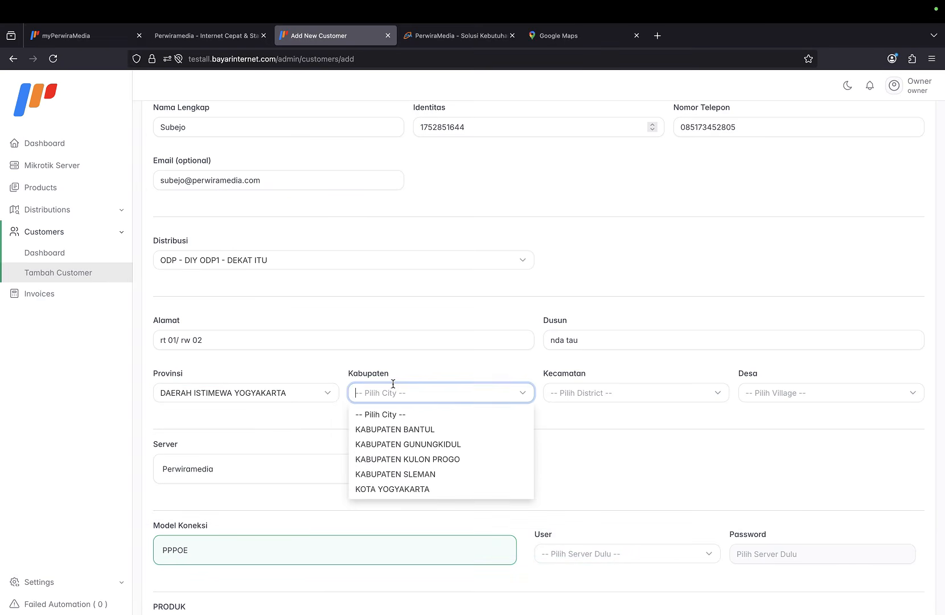
click(402, 431)
click(407, 392)
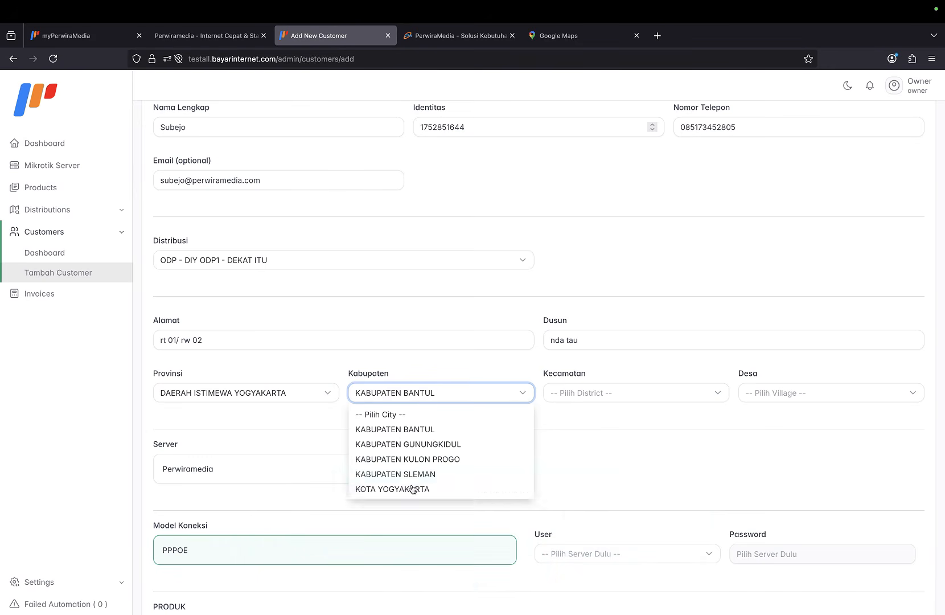
click(412, 489)
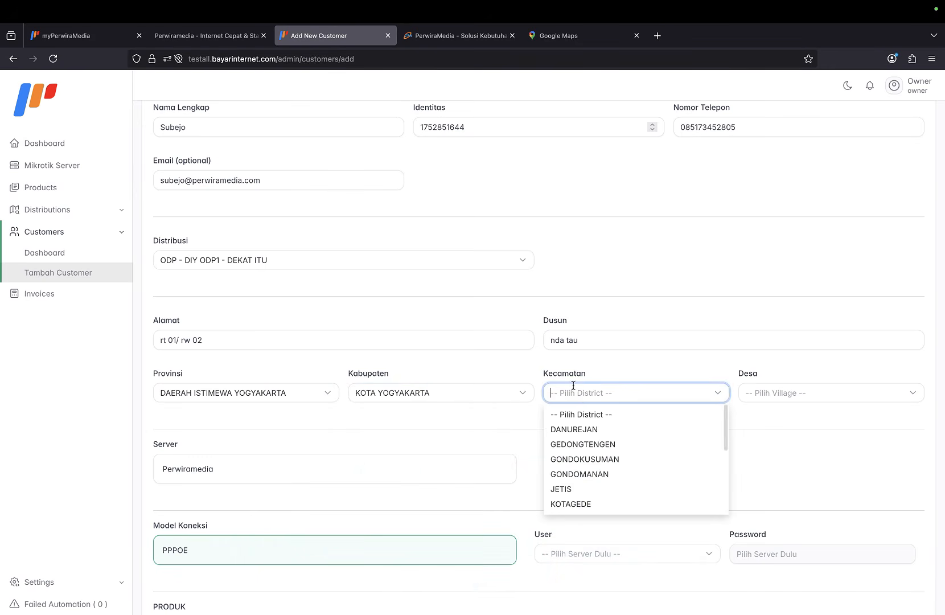
click(580, 460)
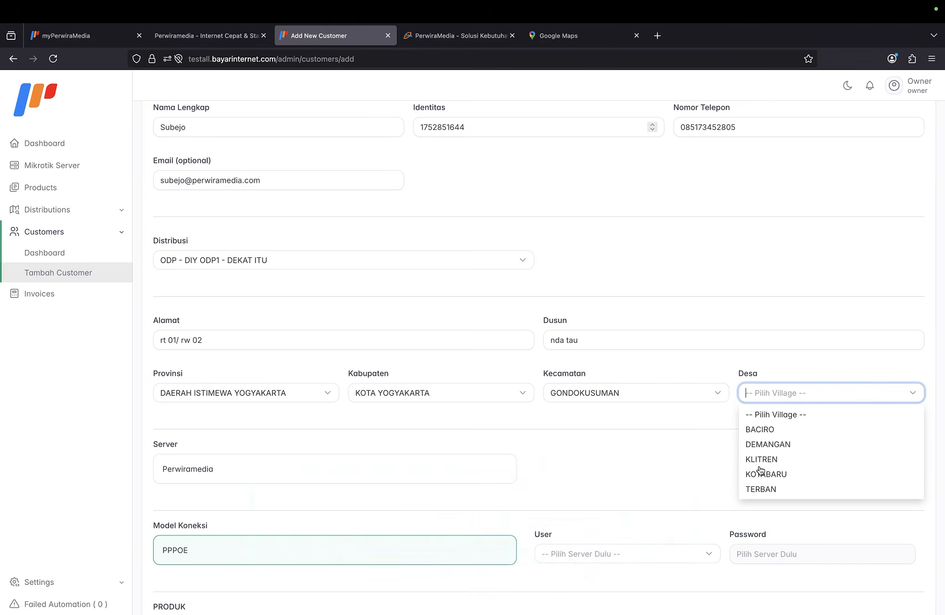
click(761, 459)
Choose the Perwiramedia server and the existing PPPoE user 'client'.
scroll(506, 445, down, 3)
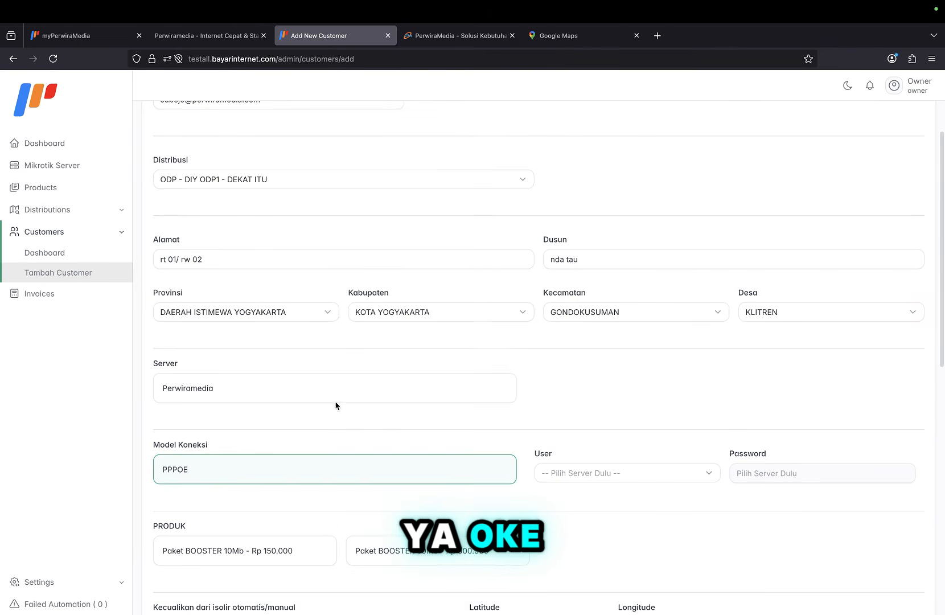
click(296, 393)
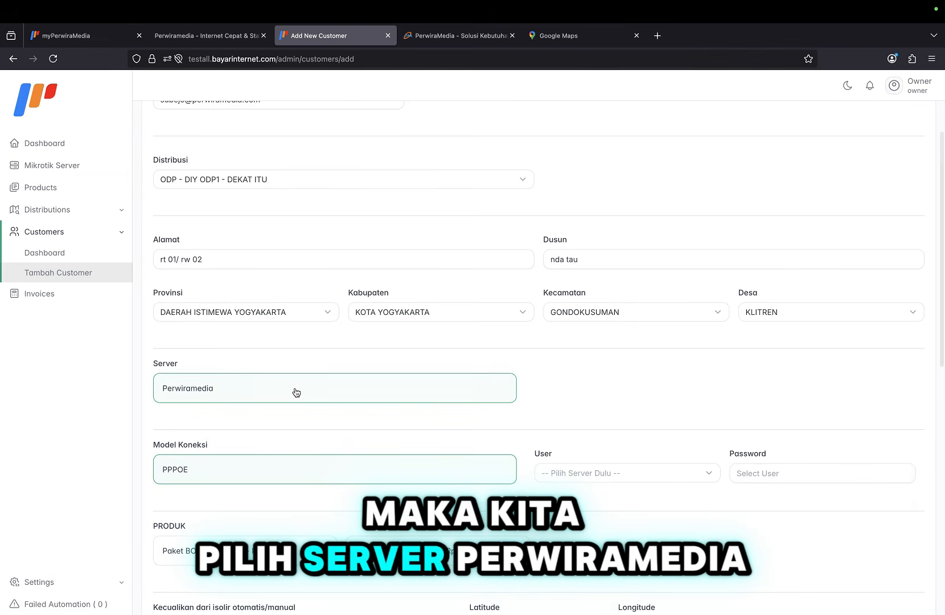
scroll(280, 455, down, 2)
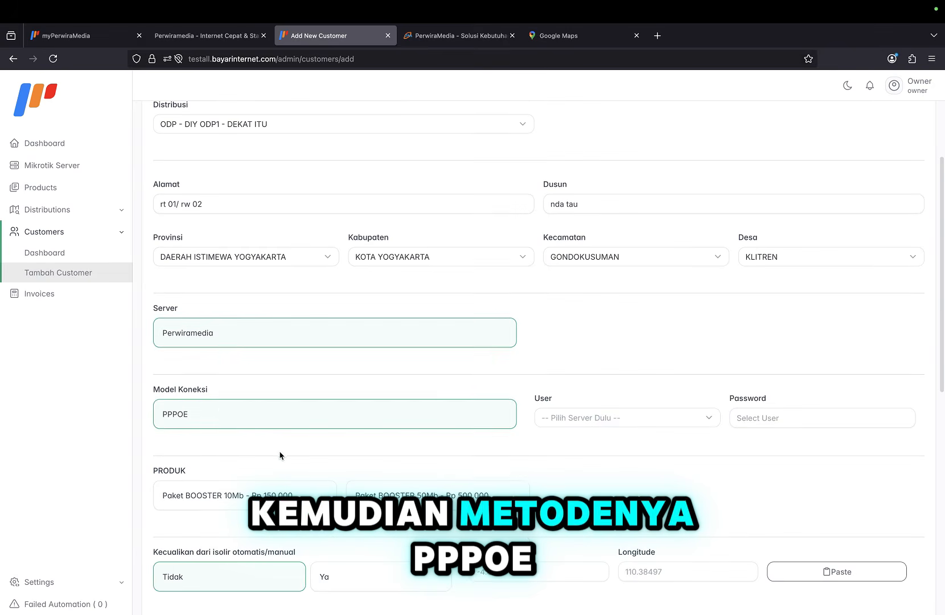
click(555, 417)
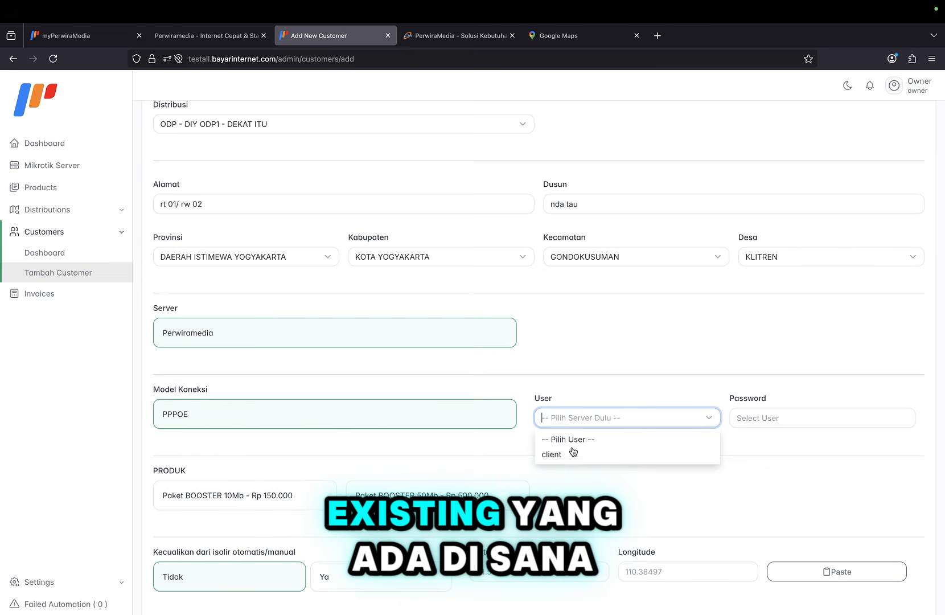
click(578, 373)
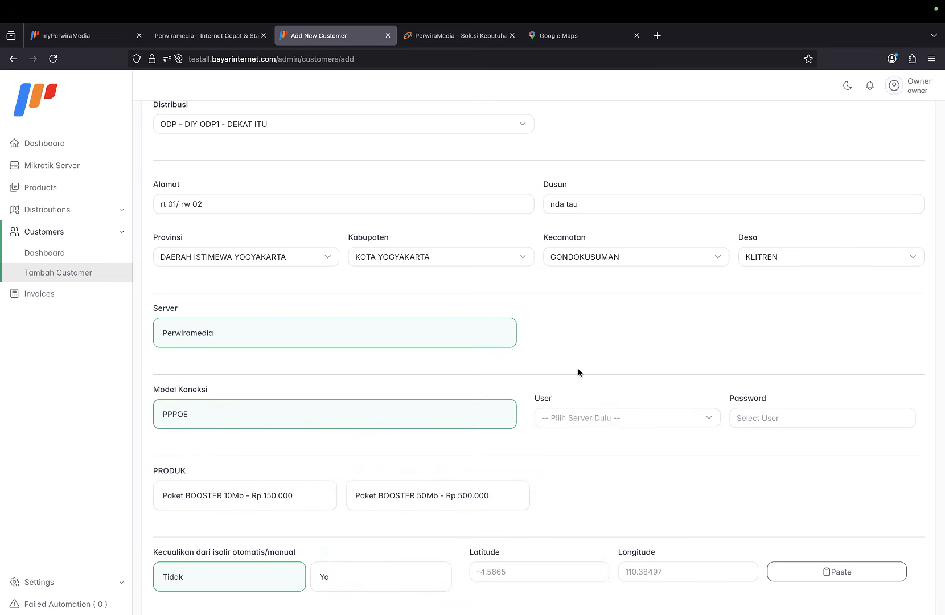
click(578, 419)
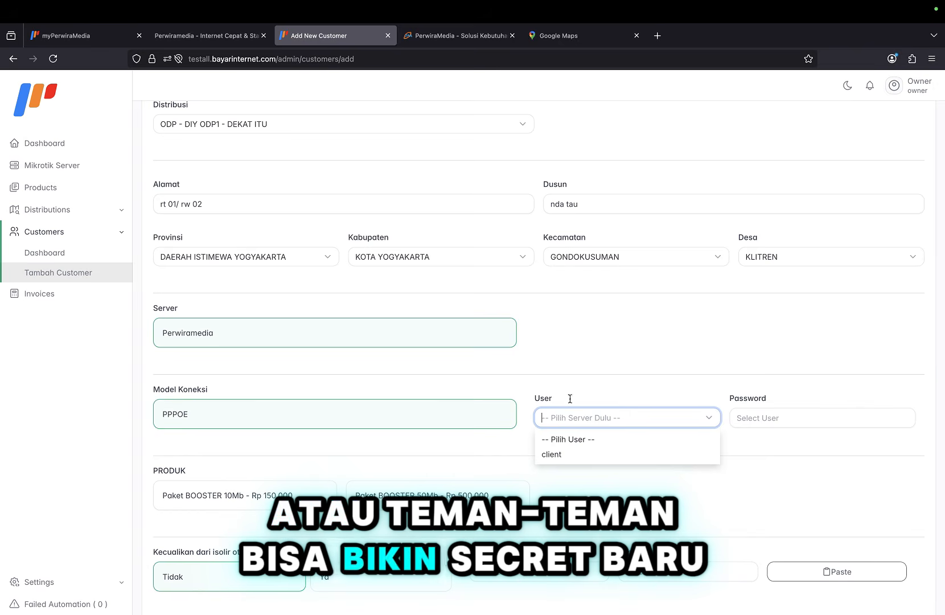
click(536, 373)
click(575, 419)
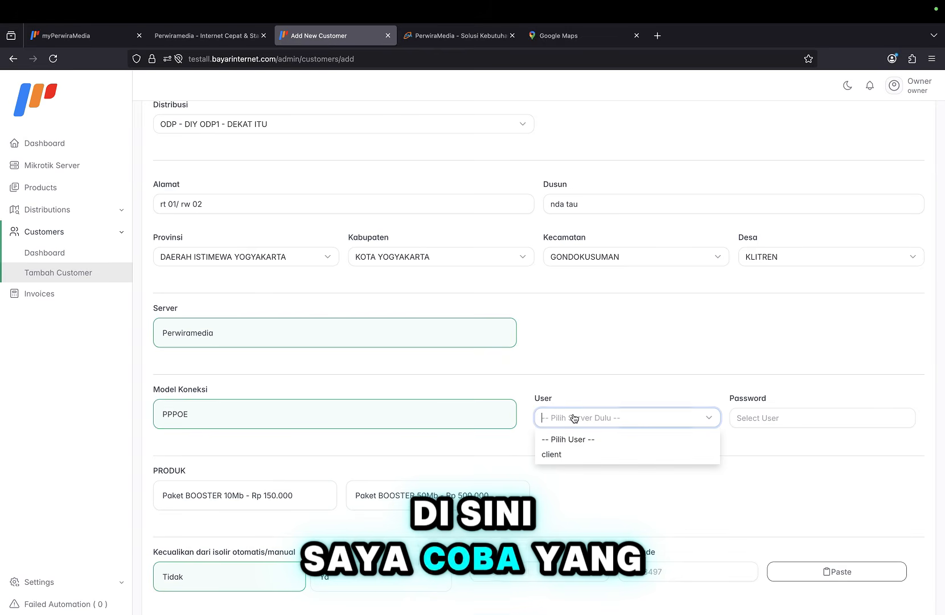
click(560, 455)
Select the Paket BOOSTER 10Mb Rp 150.000 package.
scroll(575, 443, down, 3)
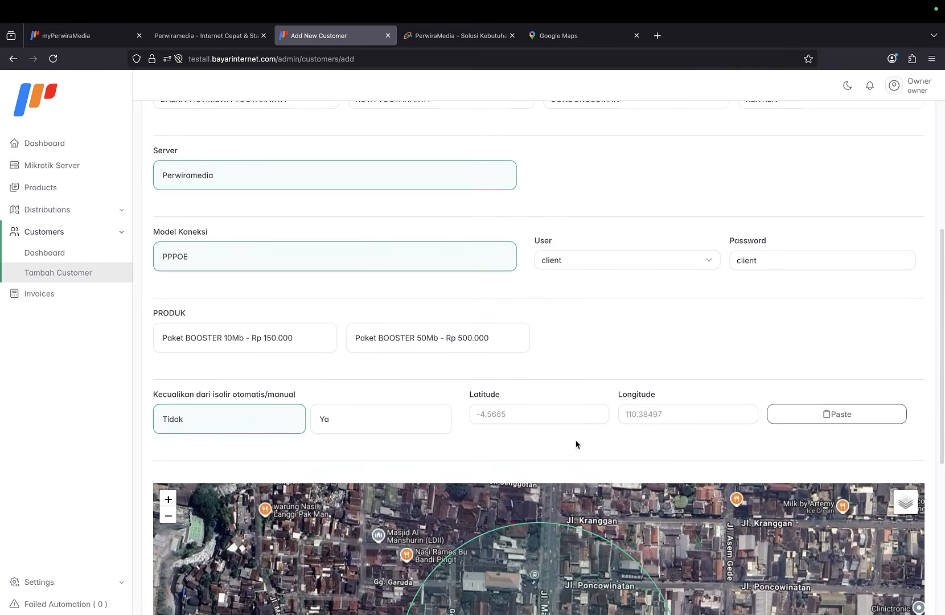
click(293, 340)
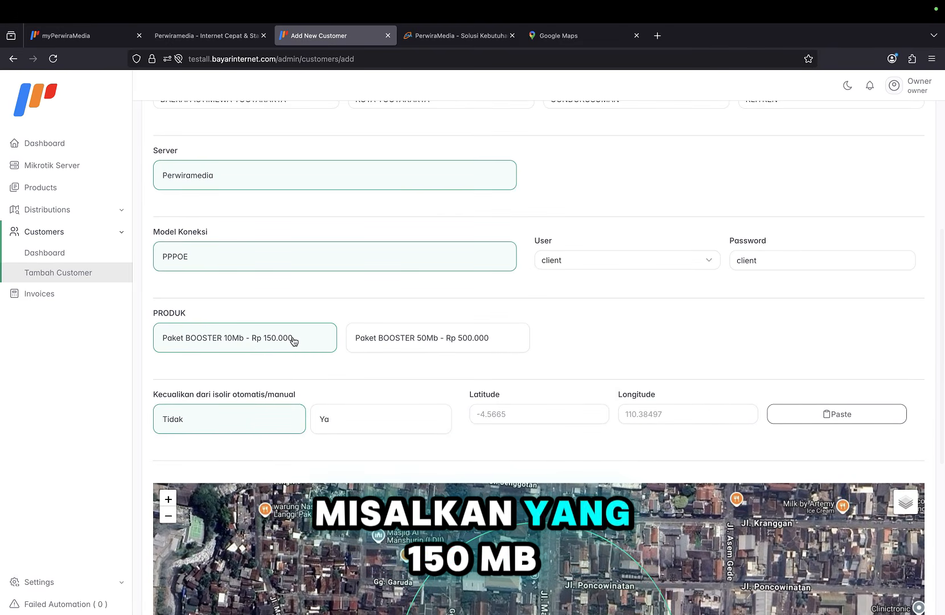
scroll(306, 372, down, 1)
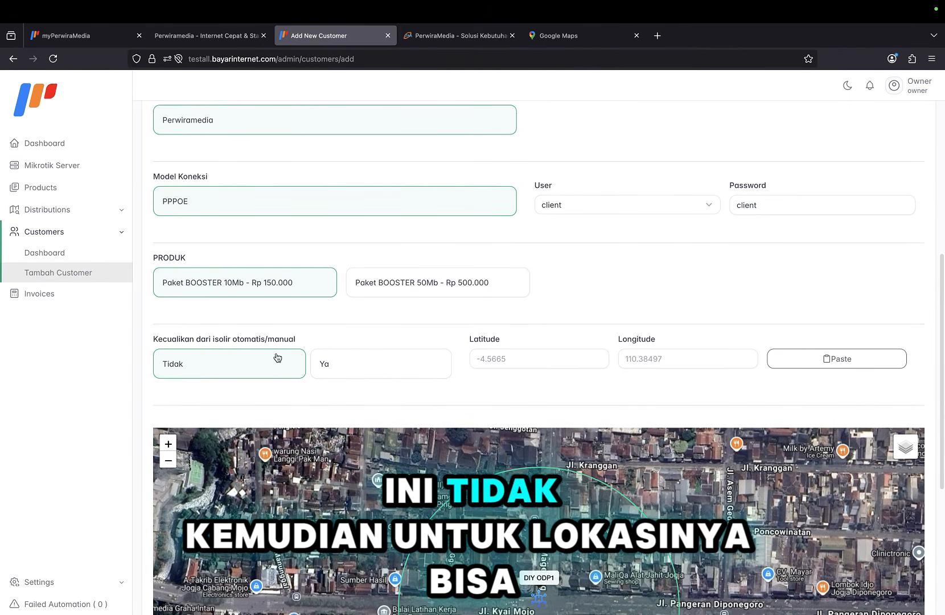
scroll(607, 336, down, 2)
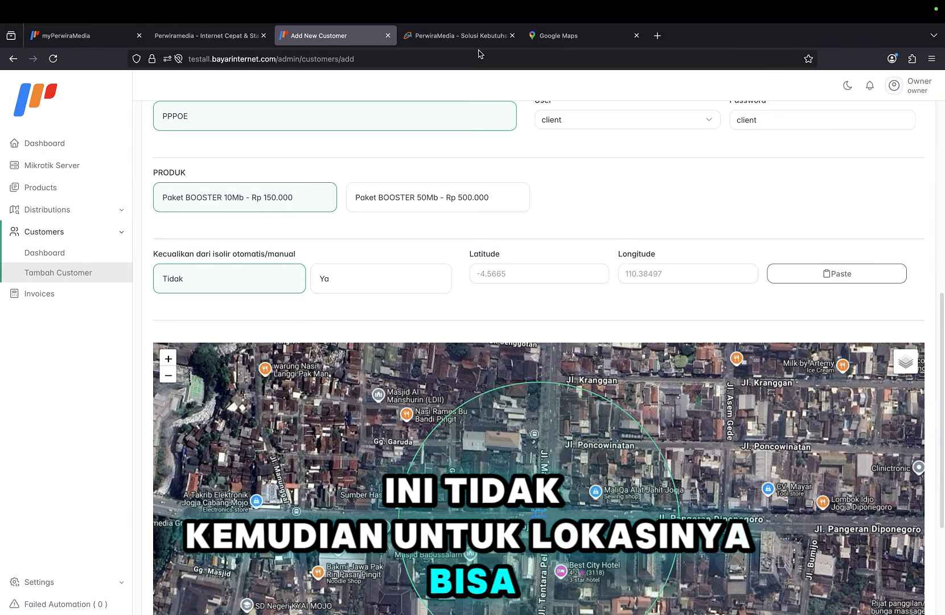
click(560, 40)
scroll(511, 358, up, 1)
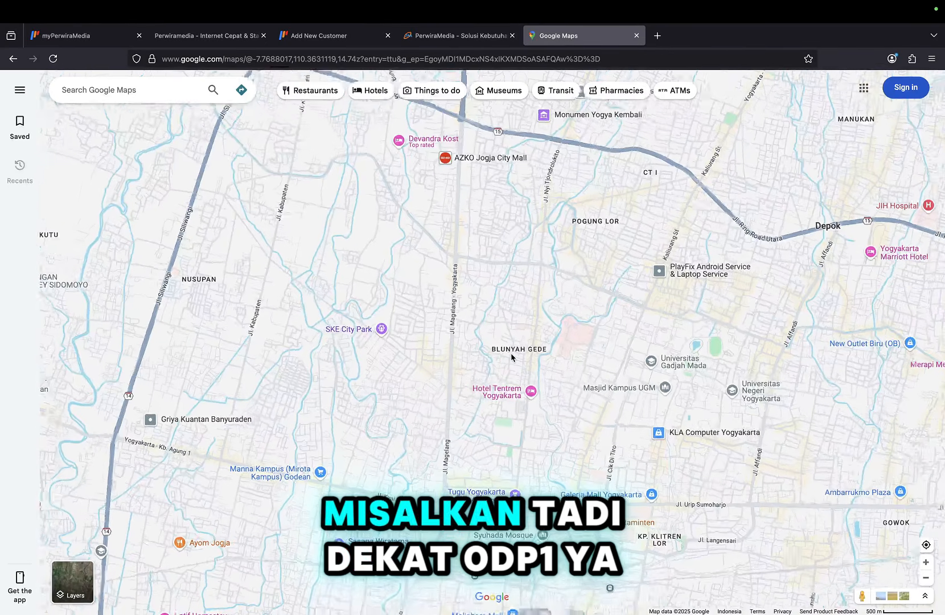
scroll(503, 377, down, 5)
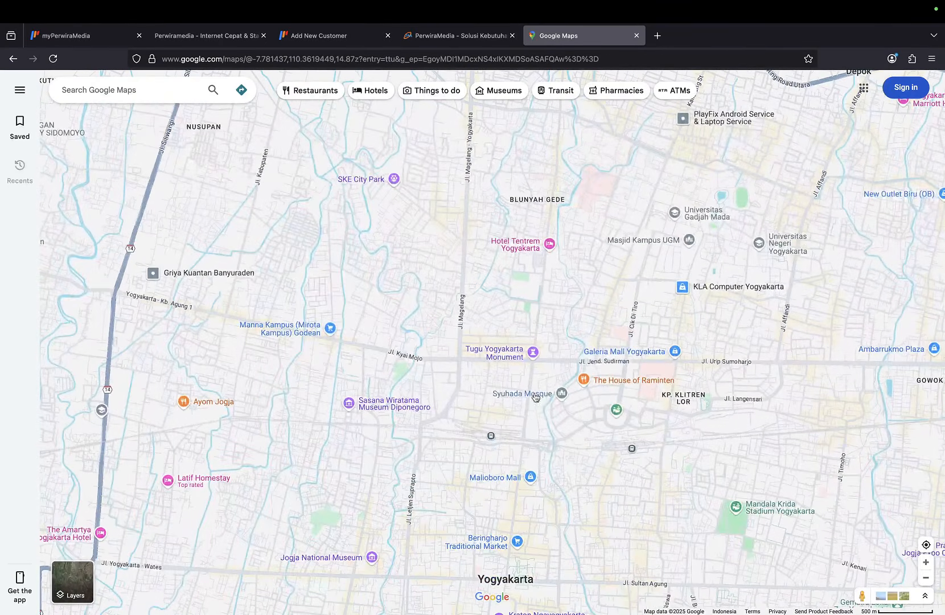
click(525, 438)
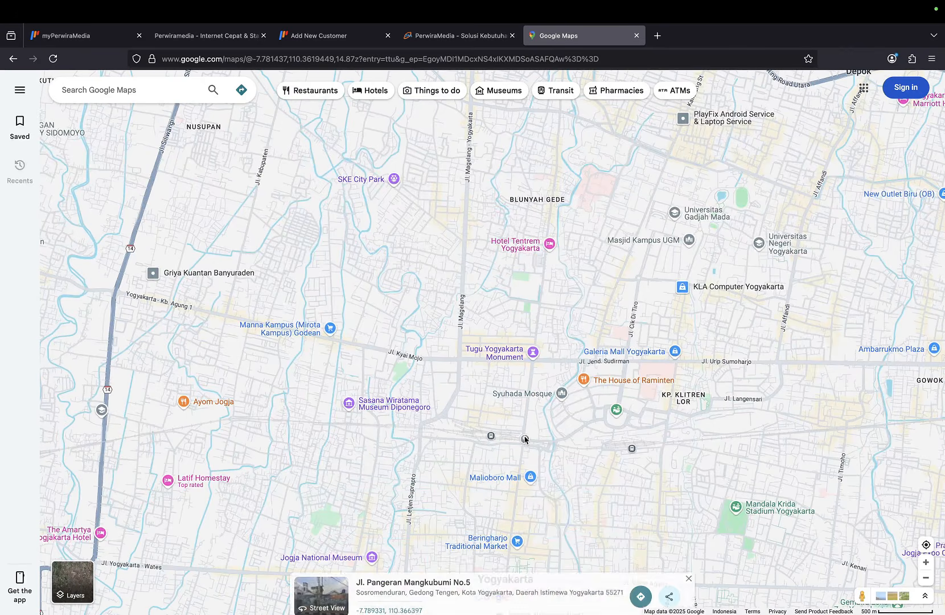
right_click(525, 438)
click(538, 416)
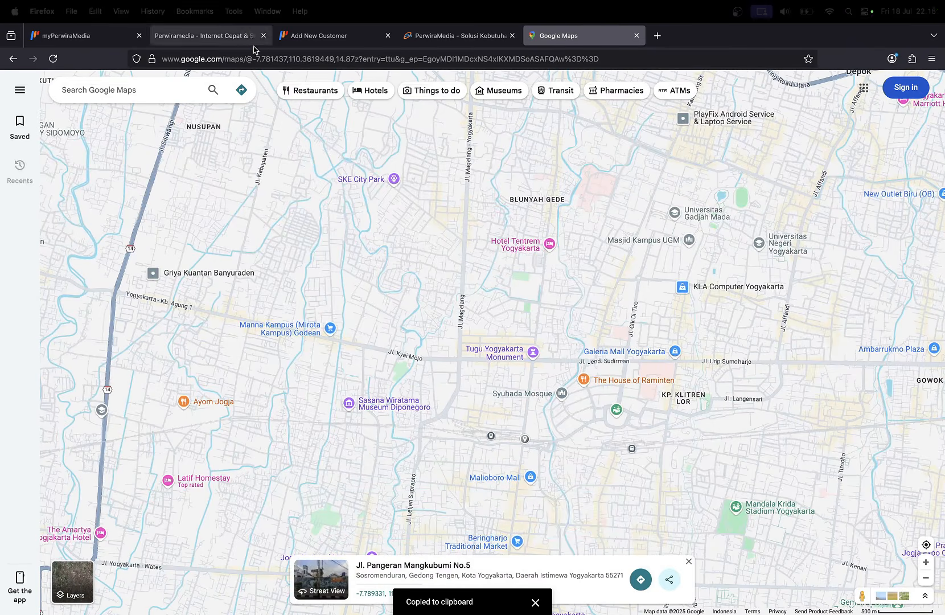
click(317, 38)
click(789, 279)
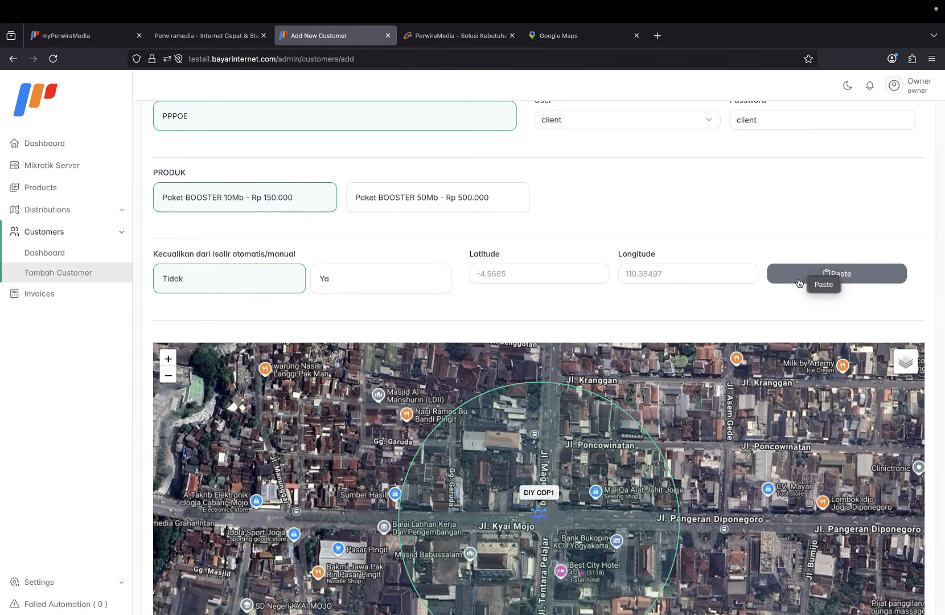
Paste coordinates -7.789331, 110.366397 into latitude and longitude, then submit the new customer.
click(823, 286)
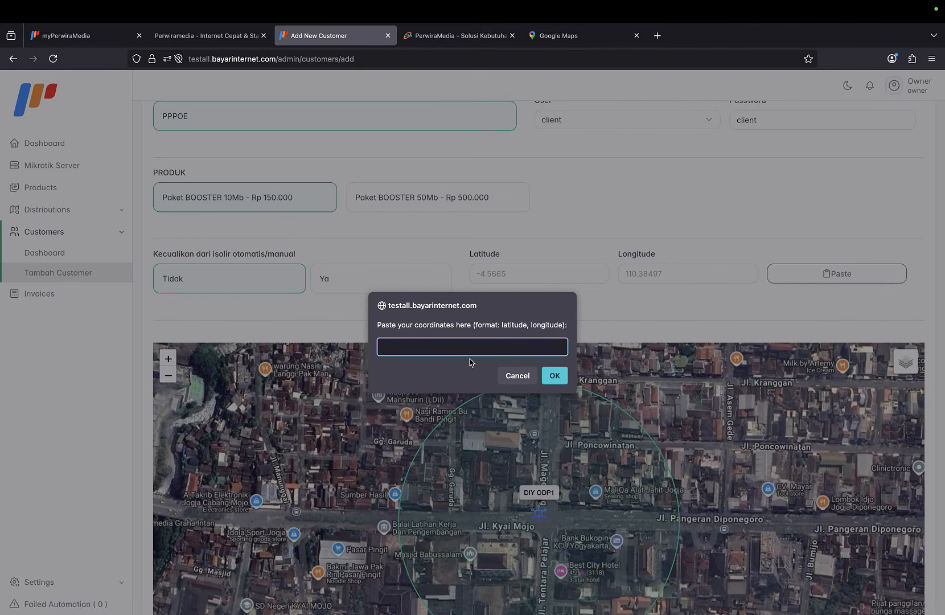
click(548, 381)
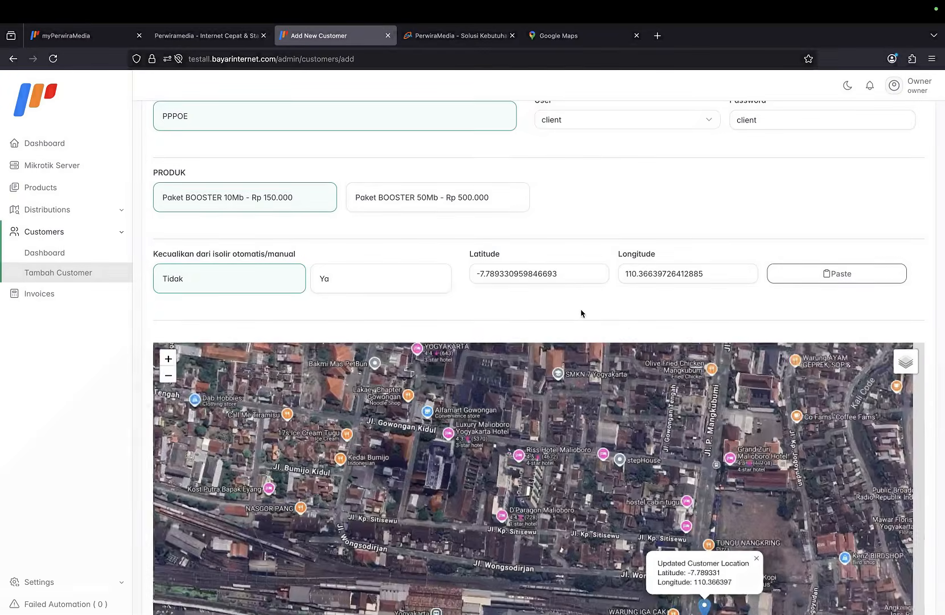
scroll(581, 312, down, 5)
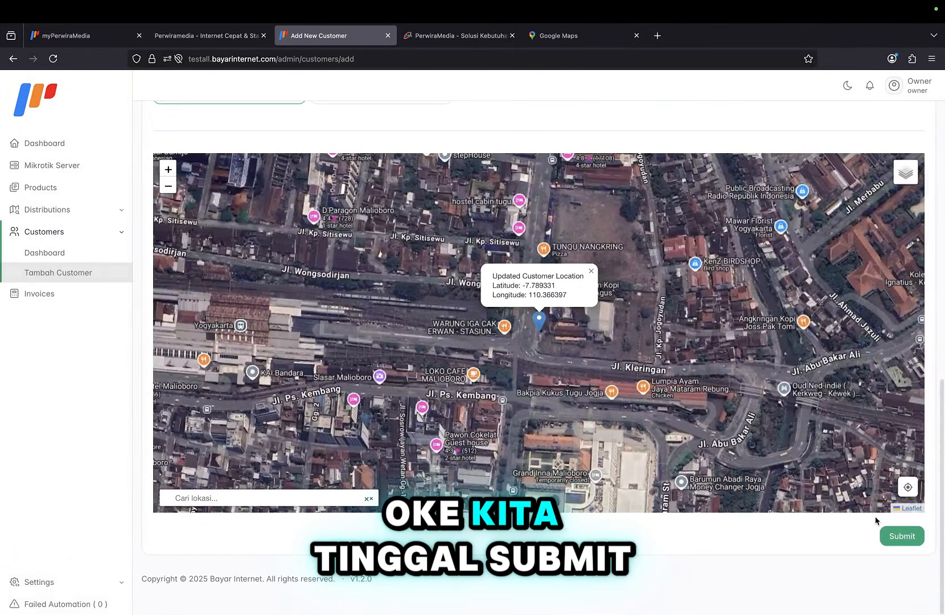
click(893, 537)
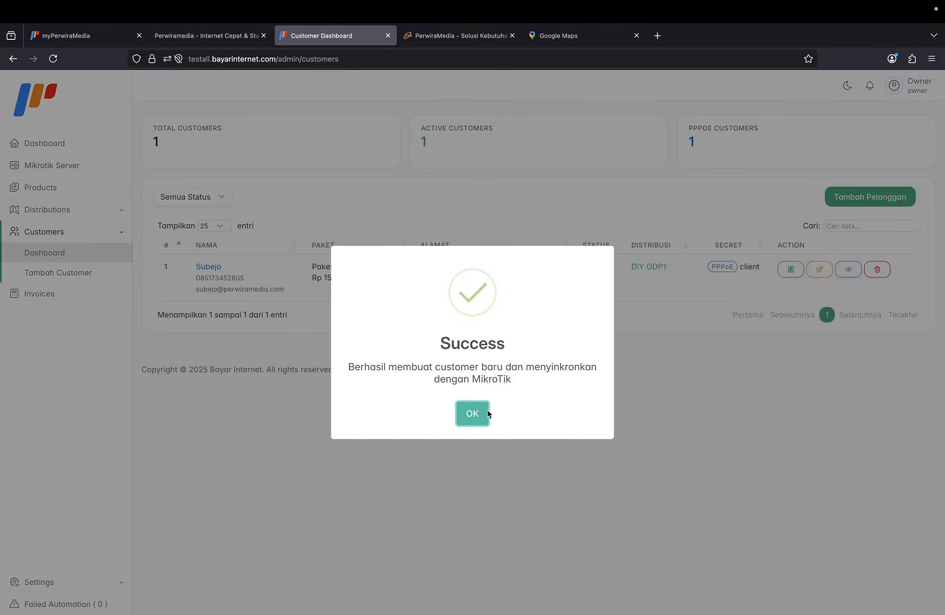
Dismiss the Success message and return to the dashboard listing one Active Paket BOOSTER 10Mb customer.
click(484, 414)
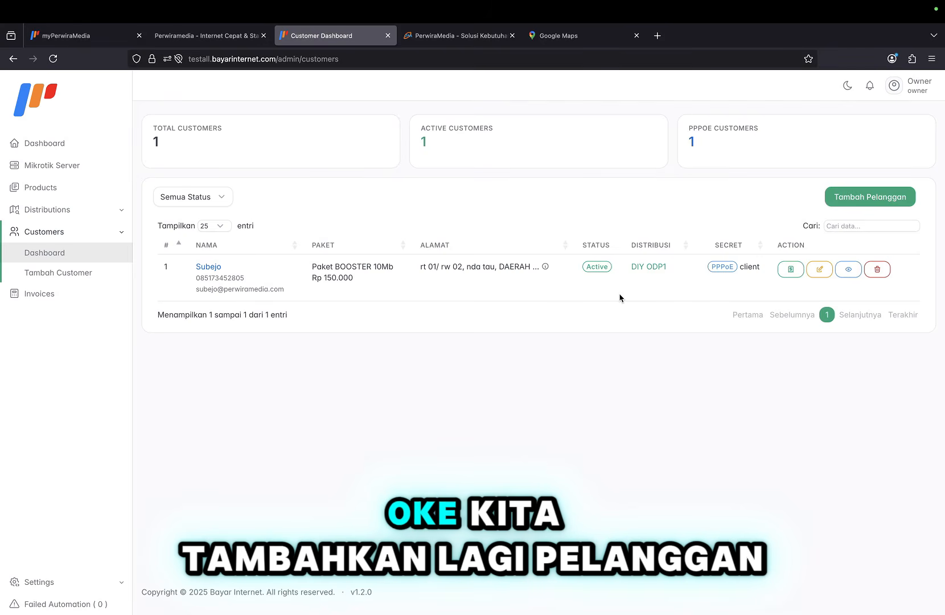
click(878, 199)
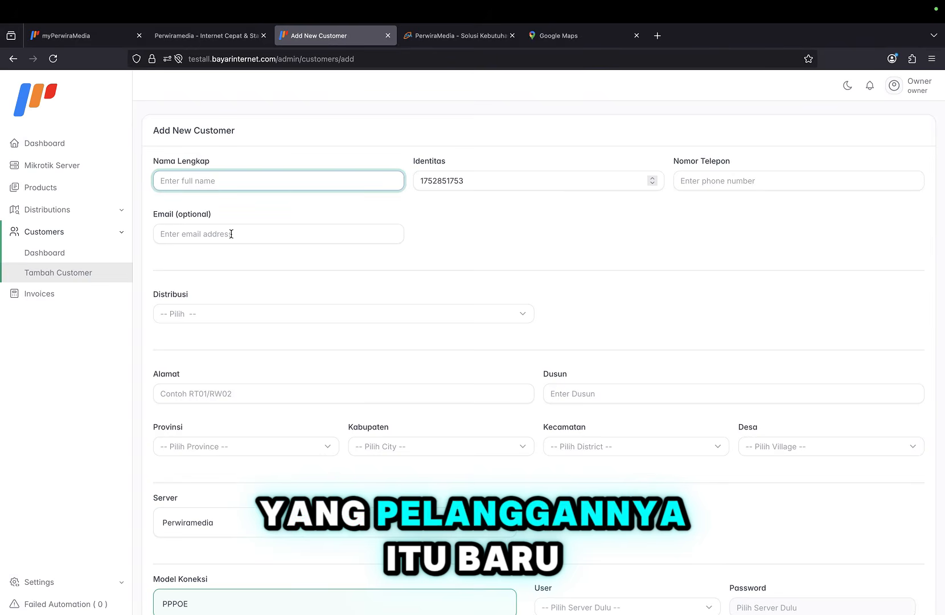
click(96, 257)
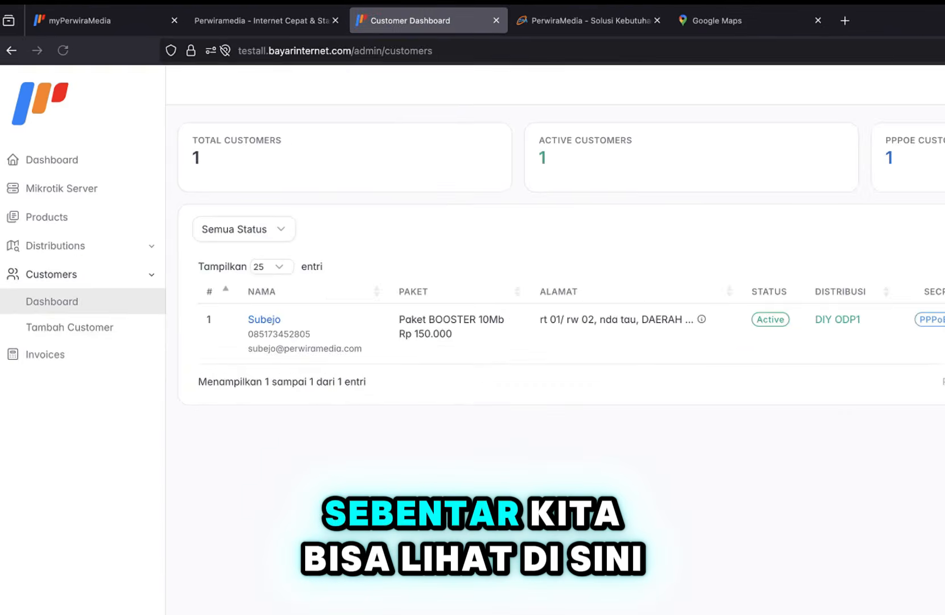
Open the customer's details page and scroll through its information.
click(865, 270)
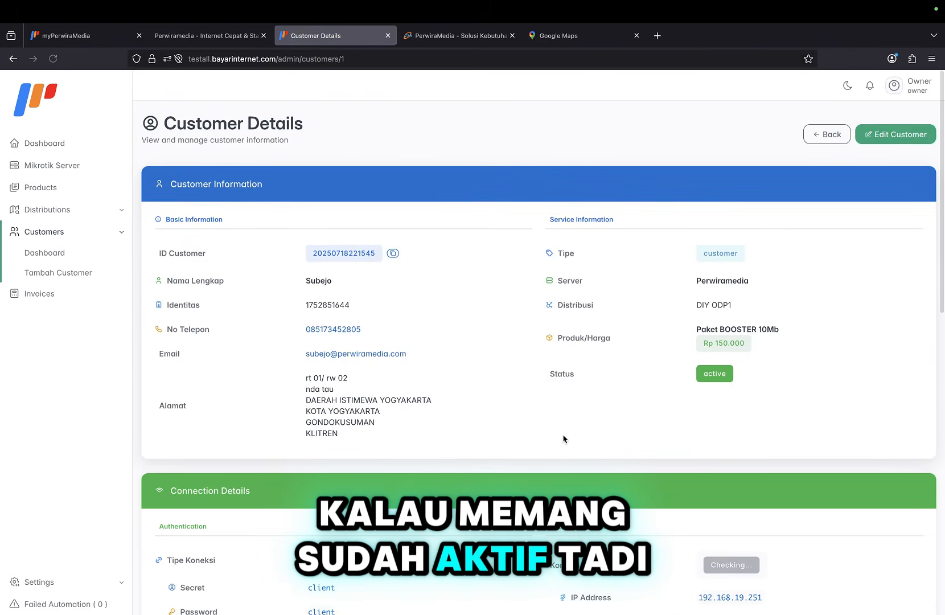
scroll(564, 439, down, 1)
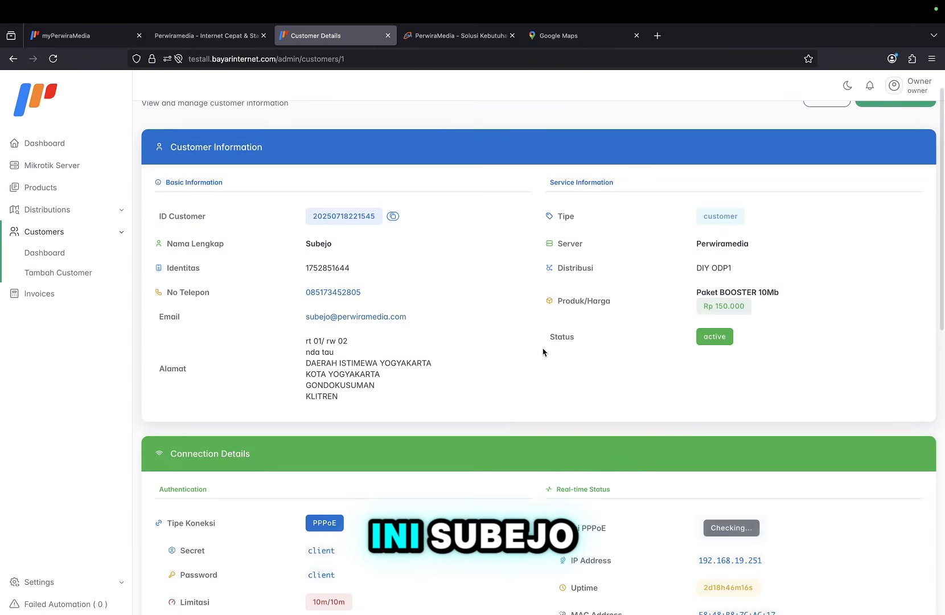
scroll(543, 352, down, 6)
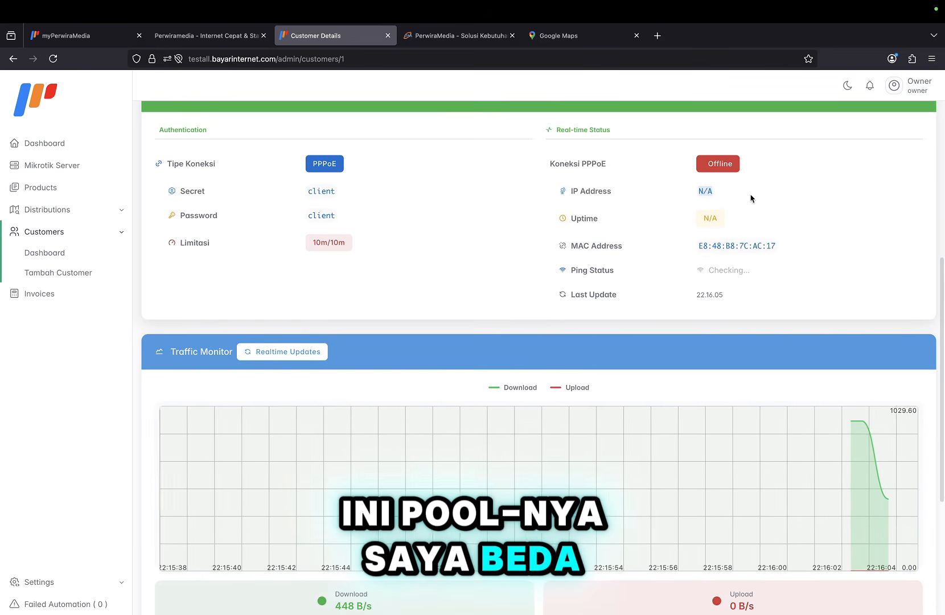
scroll(650, 237, down, 1)
scroll(651, 236, up, 4)
scroll(650, 236, down, 2)
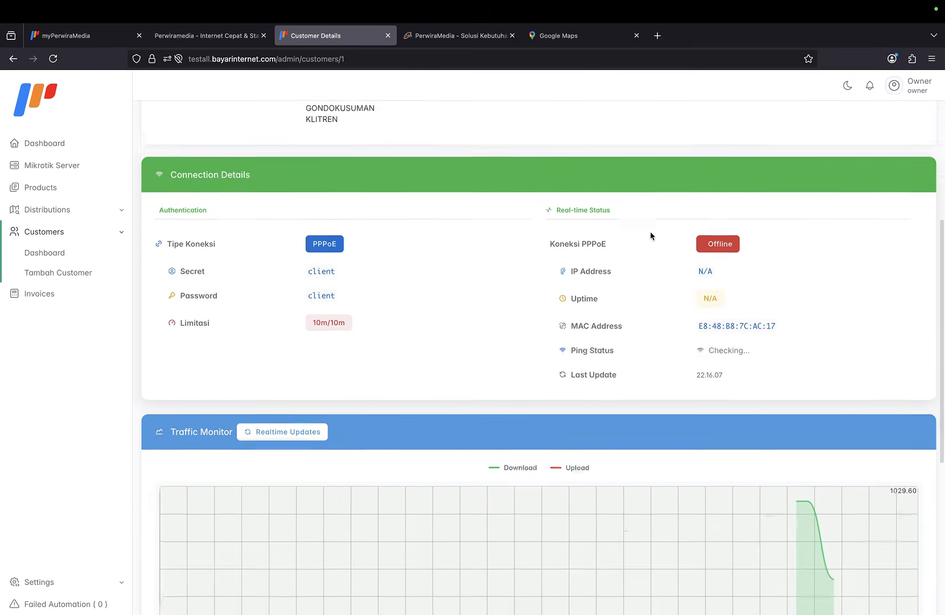
scroll(650, 235, down, 2)
scroll(650, 235, up, 2)
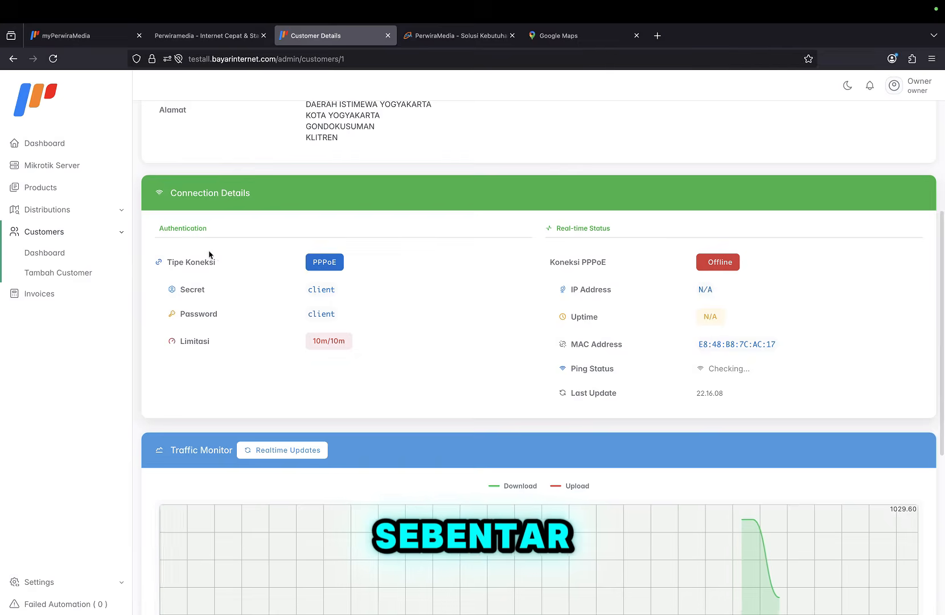
Reopen the customer's details, check the Connection Details show Online, then return to the list.
click(57, 254)
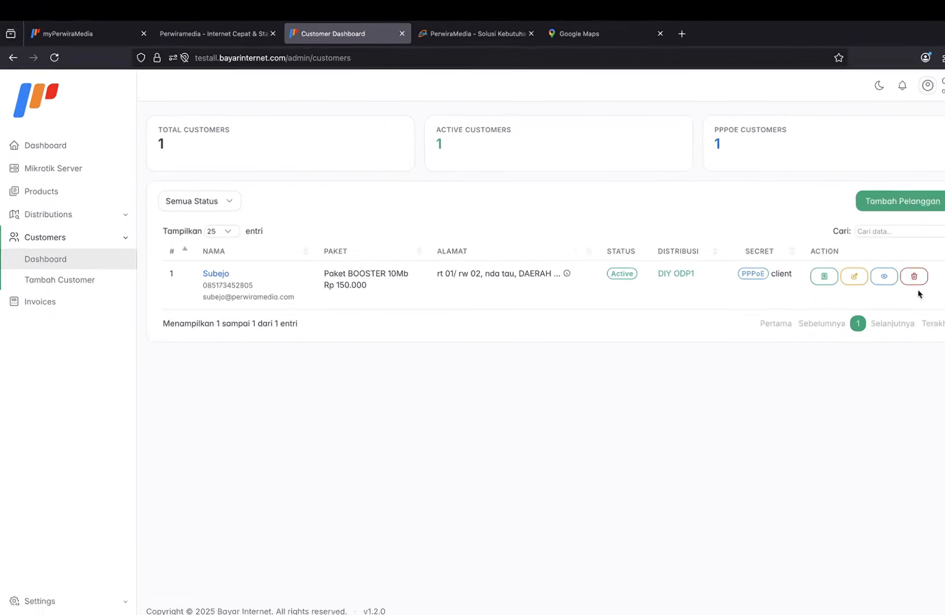
click(884, 276)
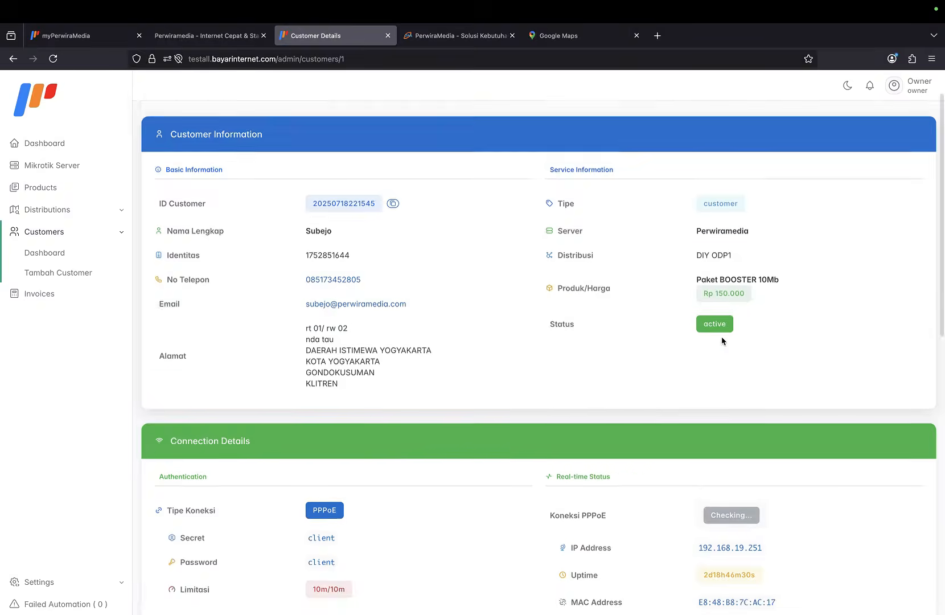
scroll(722, 340, down, 3)
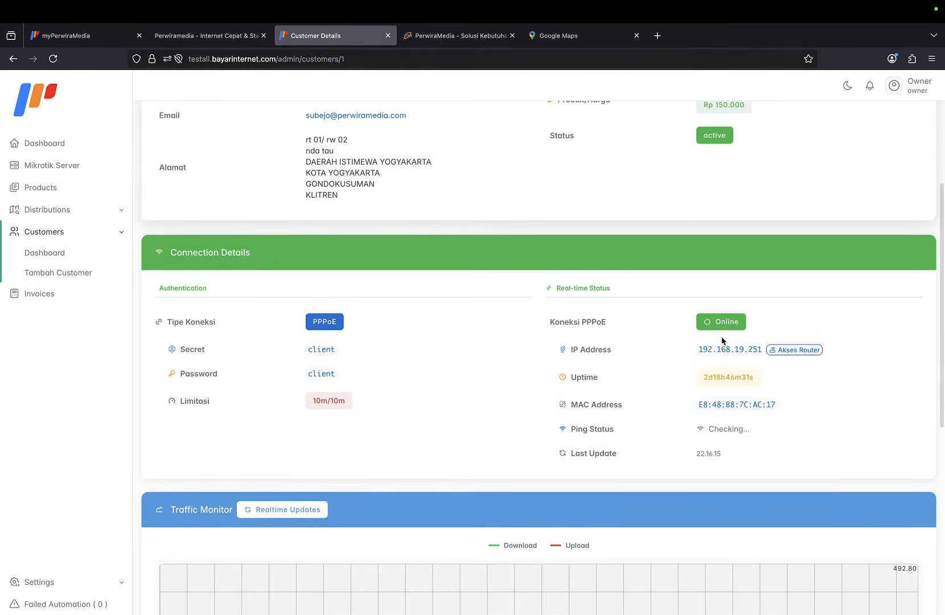
scroll(722, 341, down, 1)
scroll(770, 380, down, 1)
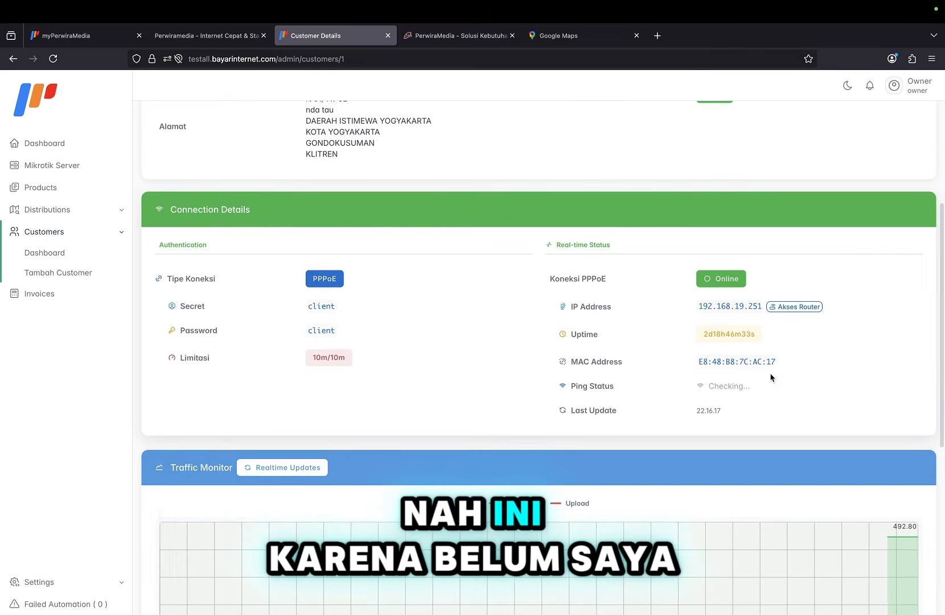
scroll(723, 312, down, 1)
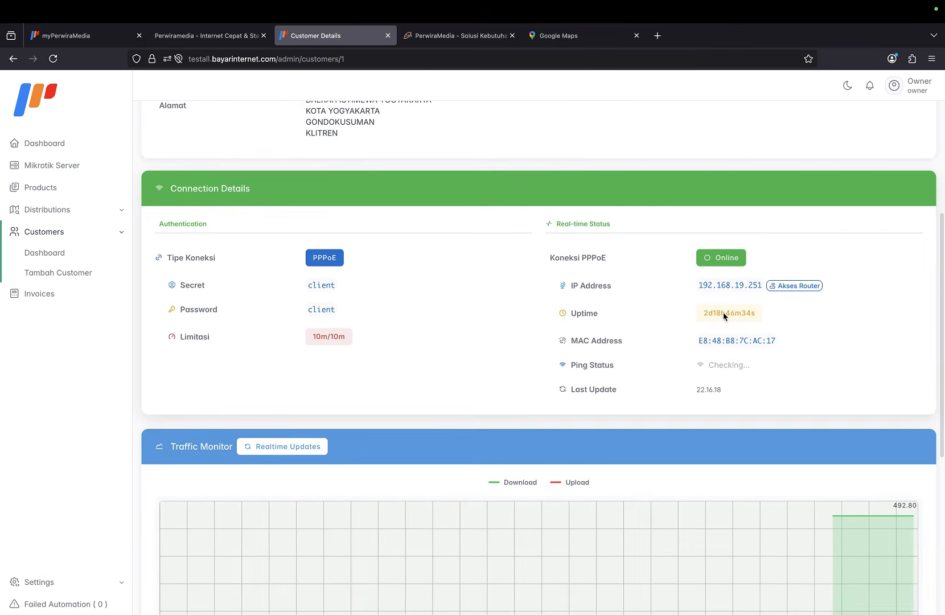
scroll(718, 285, down, 1)
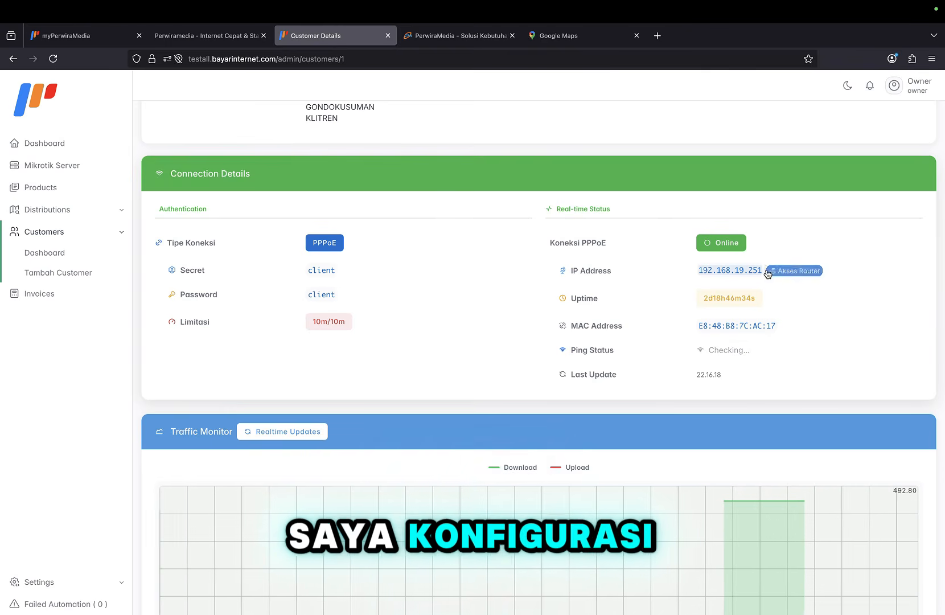
scroll(739, 268, down, 1)
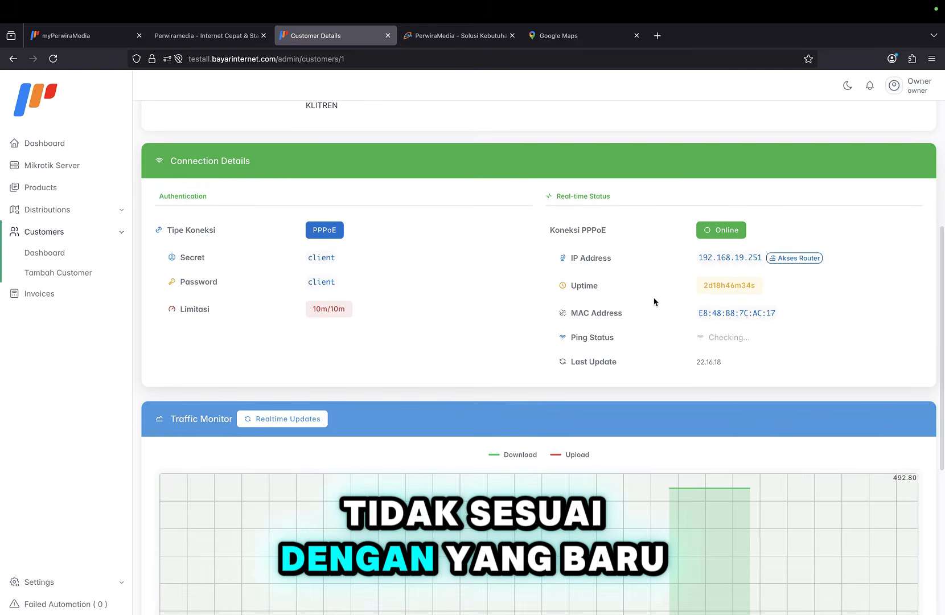
scroll(653, 302, down, 2)
scroll(653, 301, down, 4)
scroll(654, 301, up, 9)
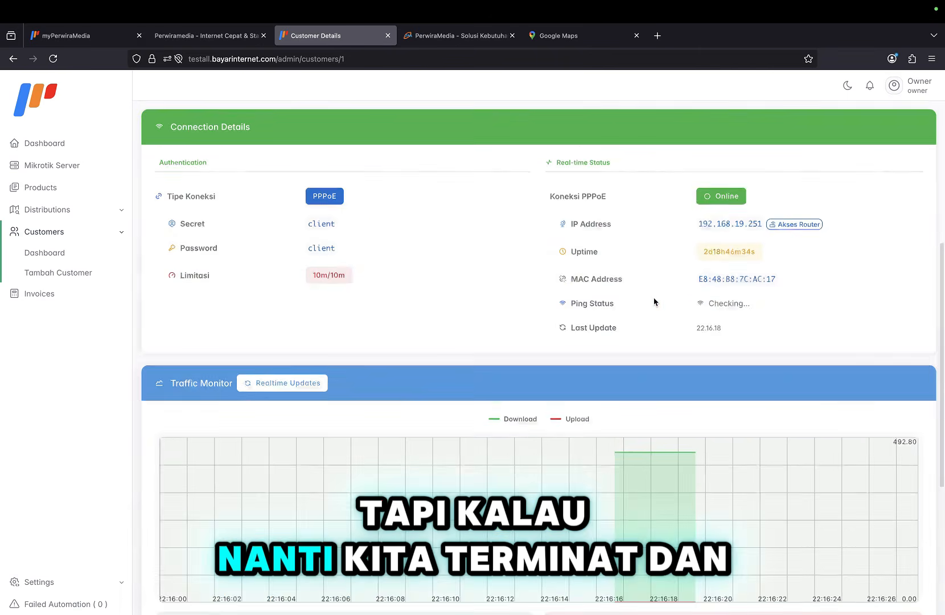
scroll(654, 301, down, 4)
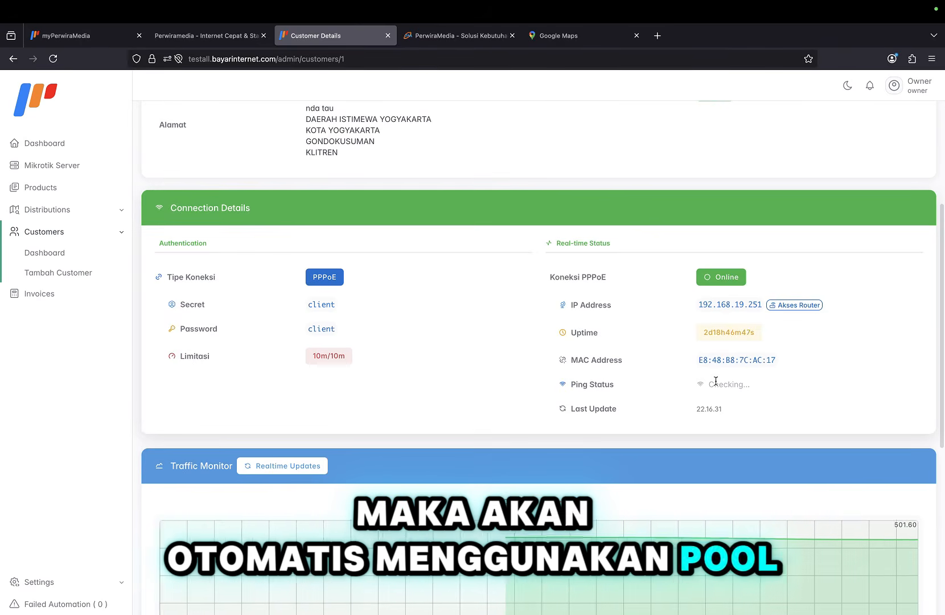
scroll(716, 381, down, 5)
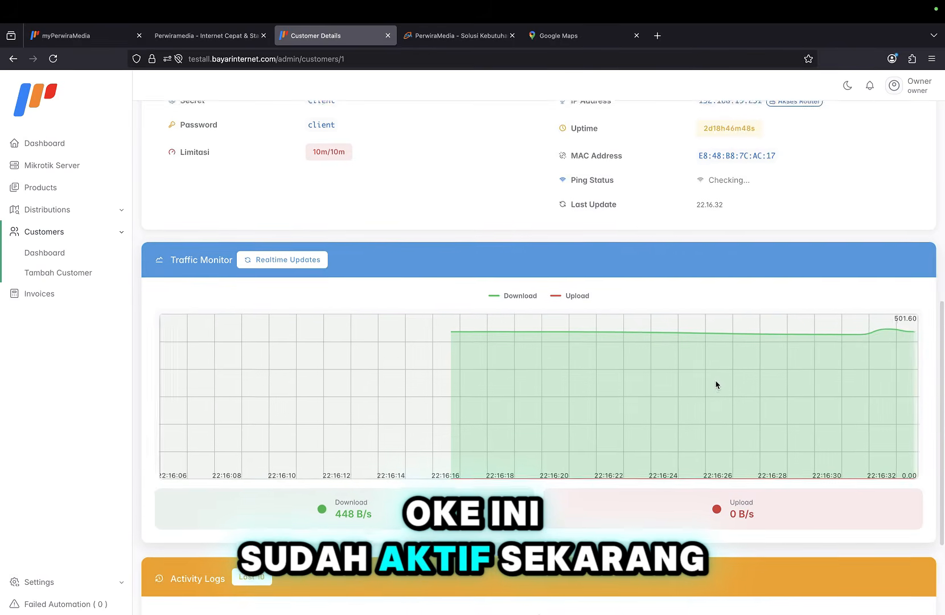
scroll(717, 385, up, 8)
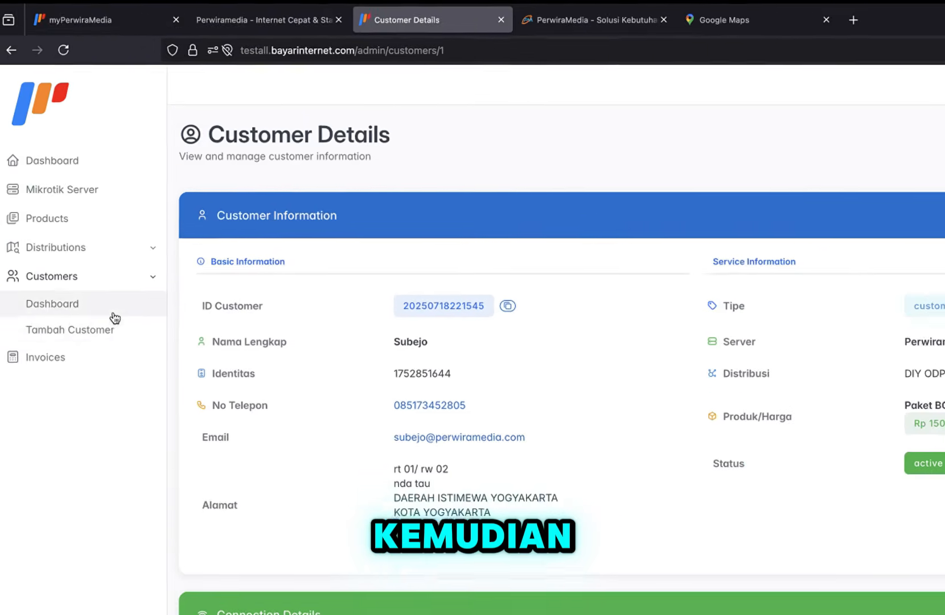
click(106, 258)
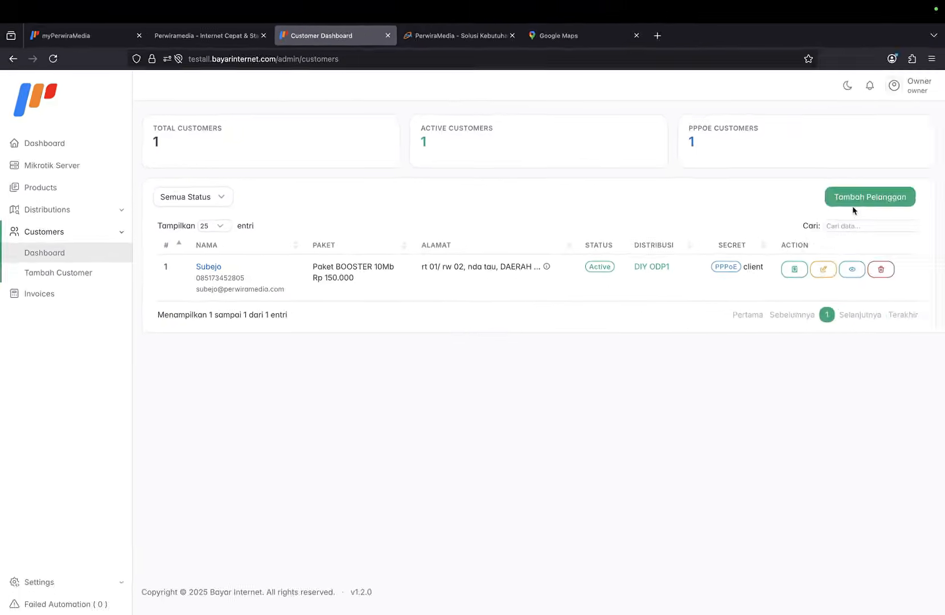
Start a new customer with full name and phone number, on distribution point DIY ODP2.
click(881, 194)
click(234, 176)
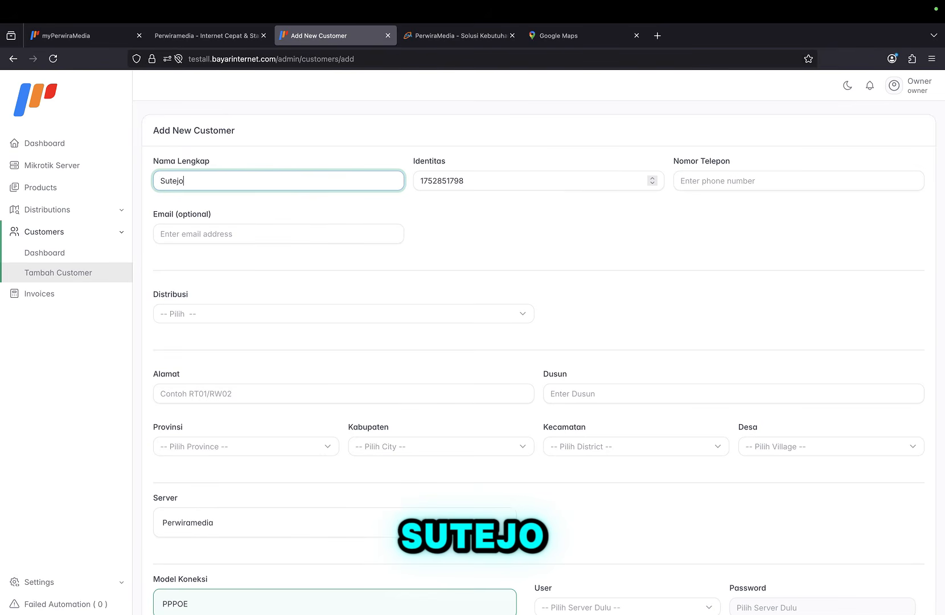
click(702, 179)
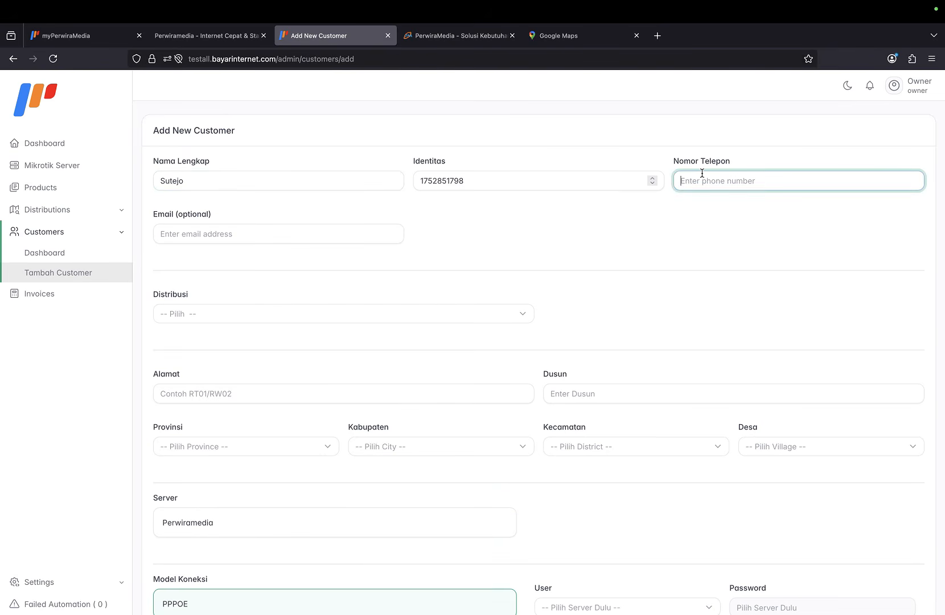
click(339, 230)
click(303, 319)
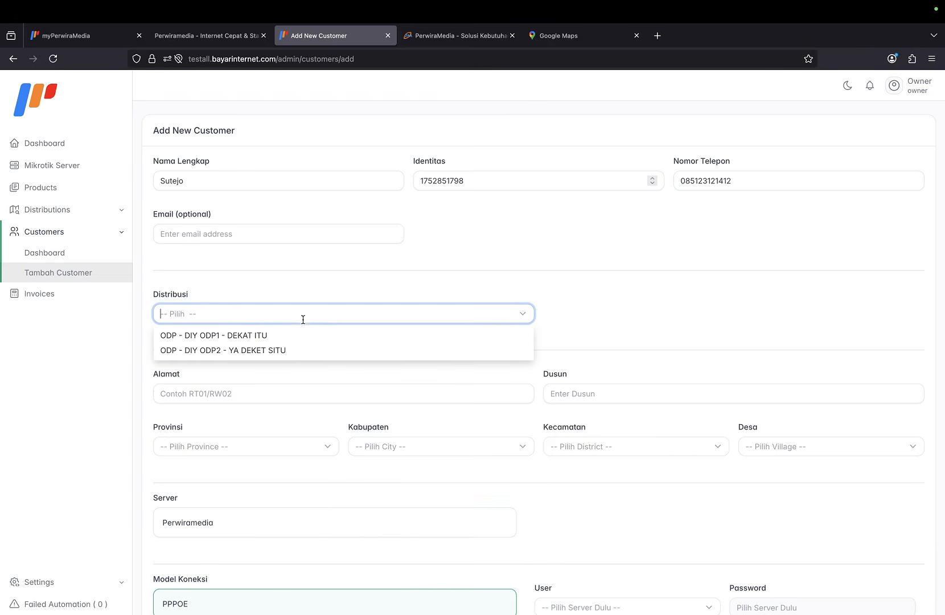
click(280, 352)
Enter address 'rt 05/ rw 01' and Dusun 'sini'.
click(272, 395)
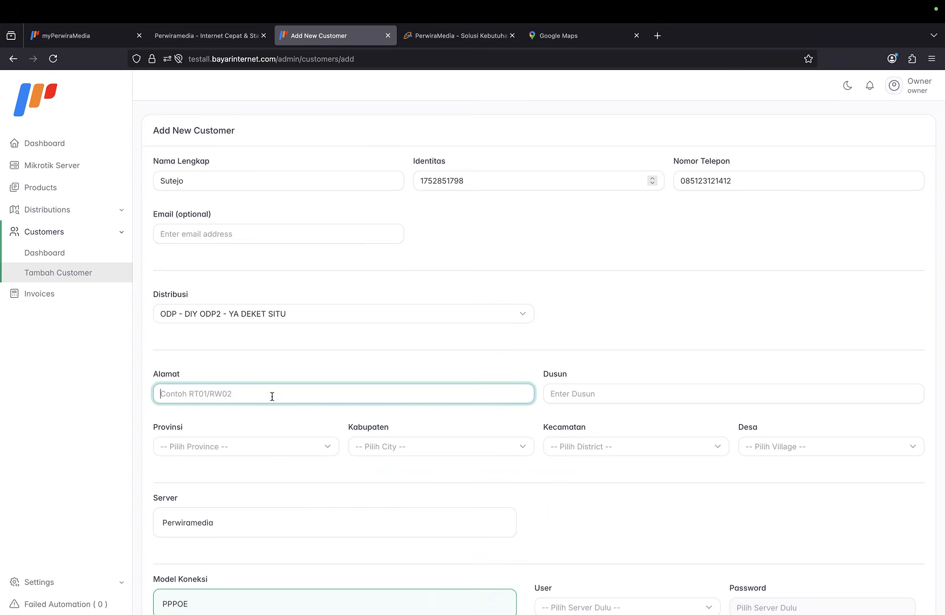
text(rt 05/ rw 01)
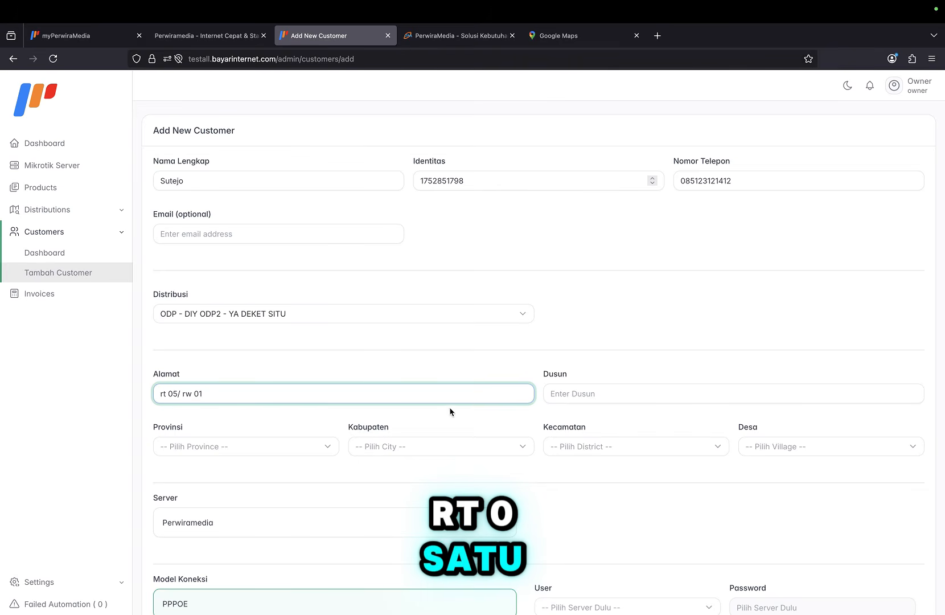
click(560, 396)
text(s)
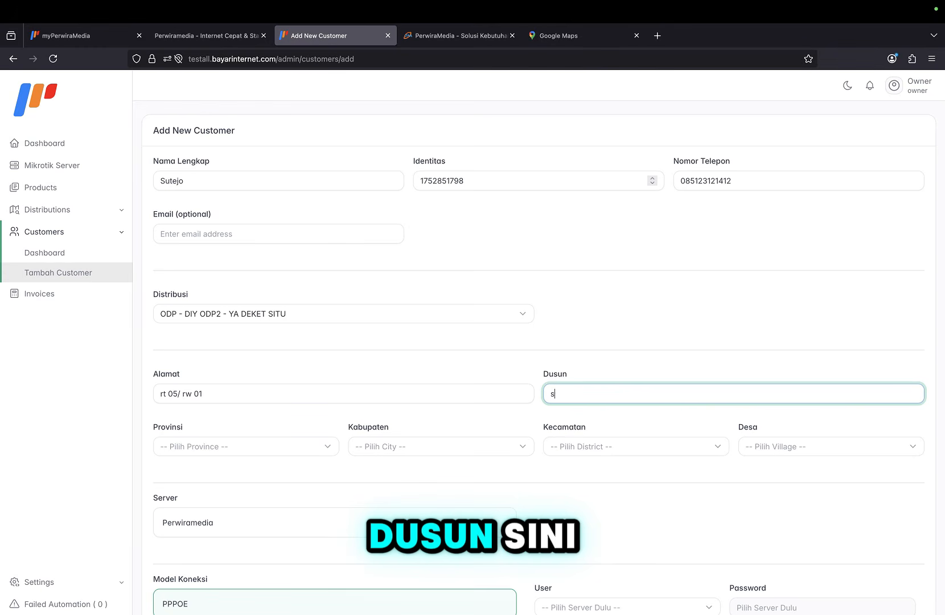
text(ini)
Set region to DAERAH ISTIMEWA YOGYAKARTA, KOTA YOGYAKARTA, DANUREJAN, TEGALPANGGUNG.
click(330, 443)
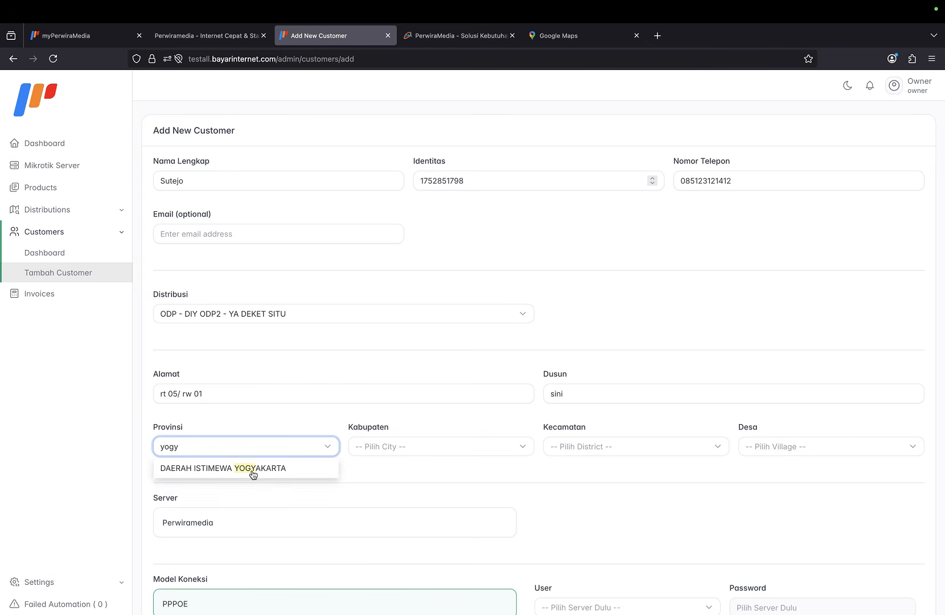
click(252, 471)
click(467, 449)
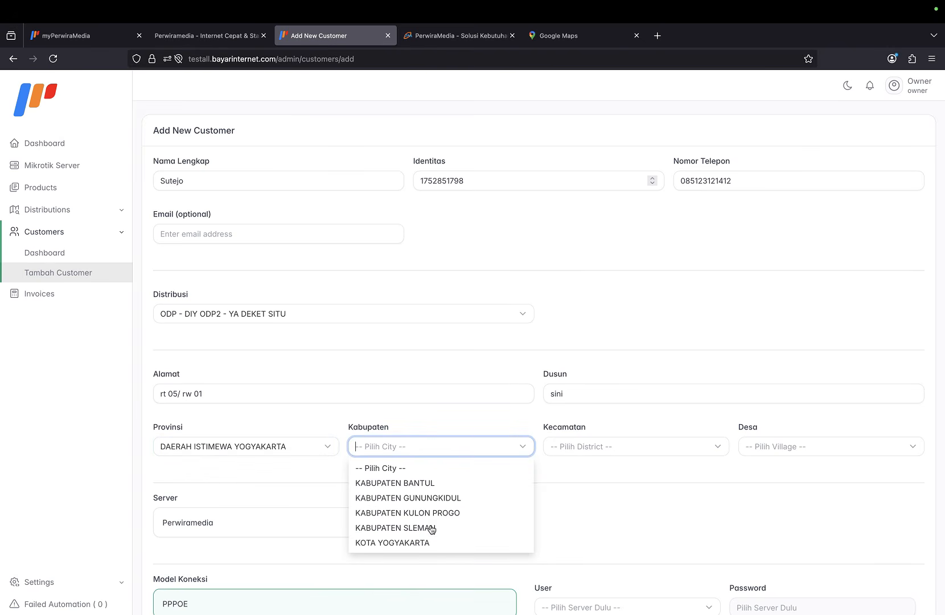
click(430, 543)
click(561, 448)
click(584, 484)
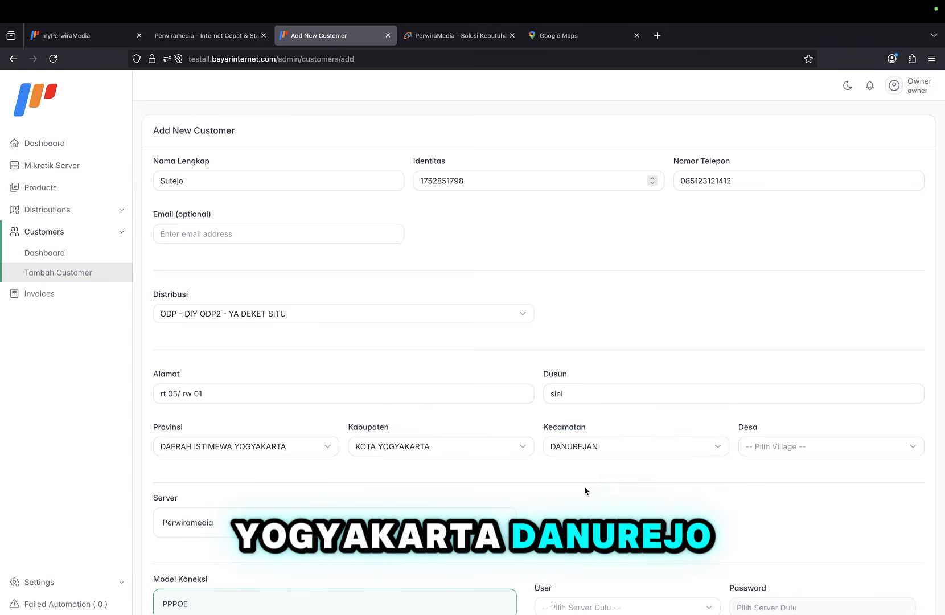
click(912, 446)
click(765, 513)
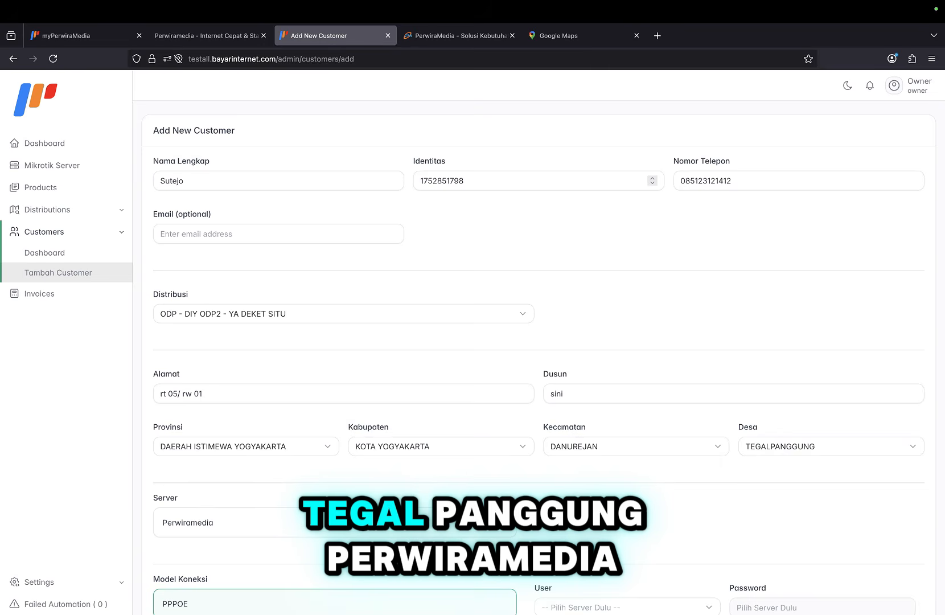
scroll(340, 437, down, 5)
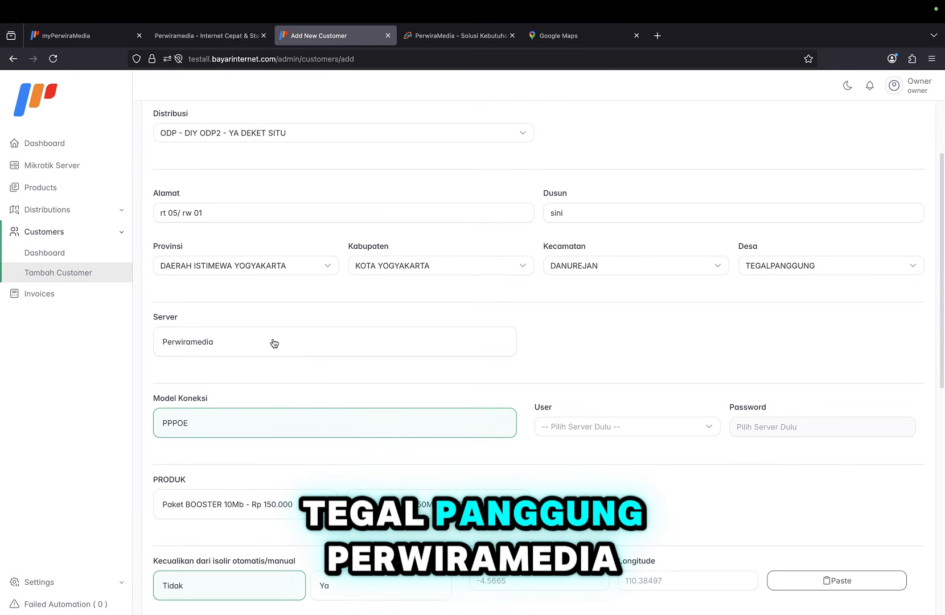
Select server Perwiramedia and create a new PPPoE user from a typed username.
click(274, 343)
click(633, 426)
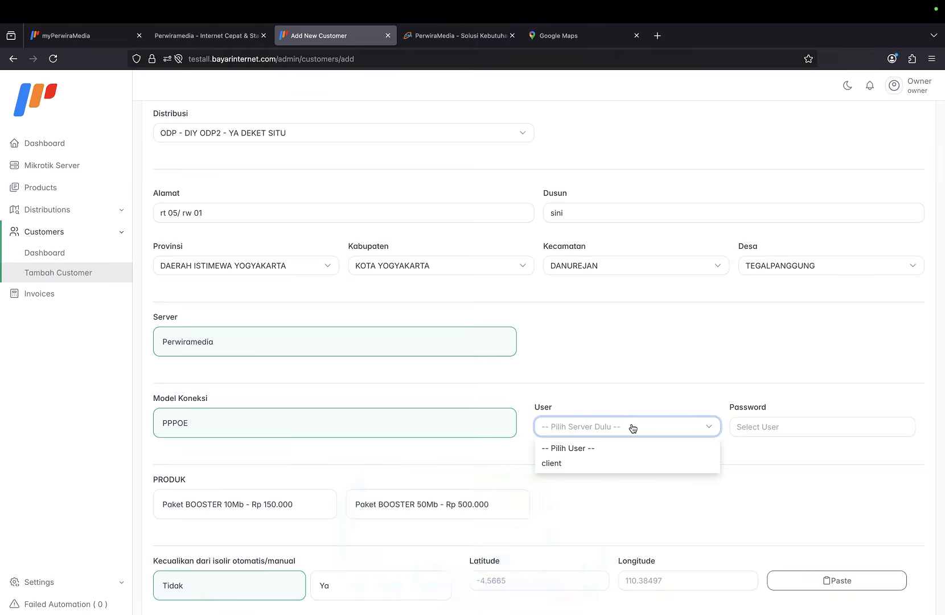
scroll(632, 427, up, 5)
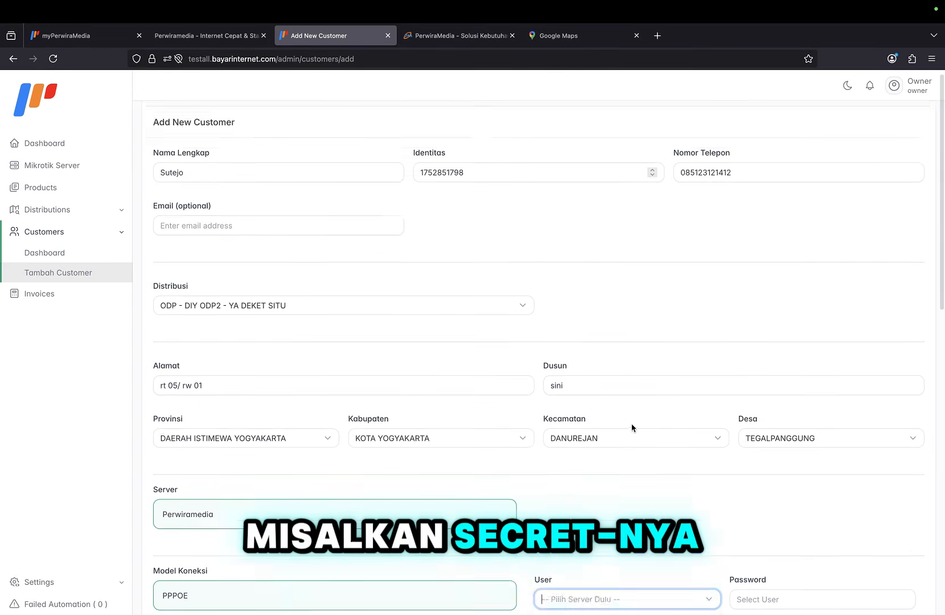
scroll(632, 427, down, 10)
scroll(632, 427, up, 1)
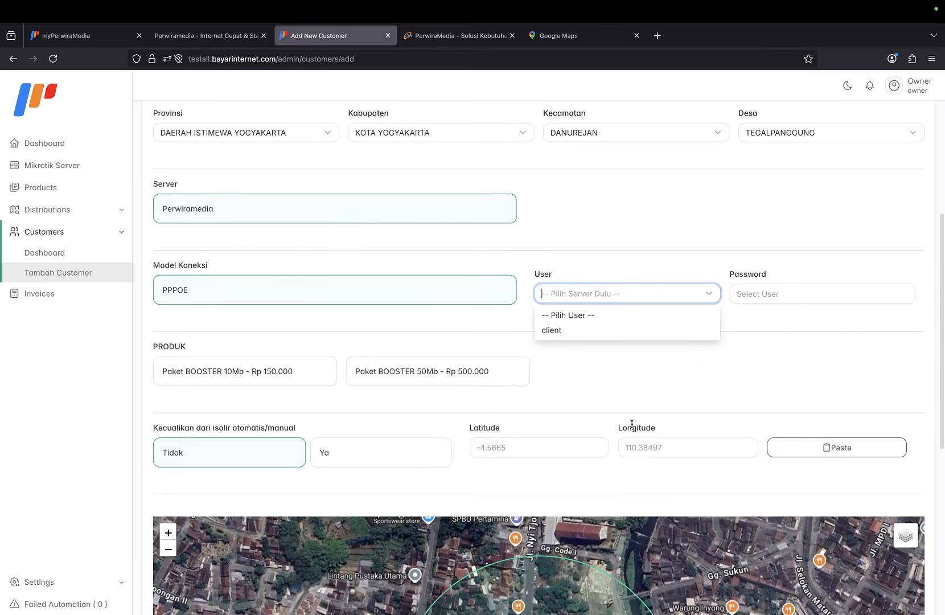
scroll(632, 424, up, 2)
text(0231)
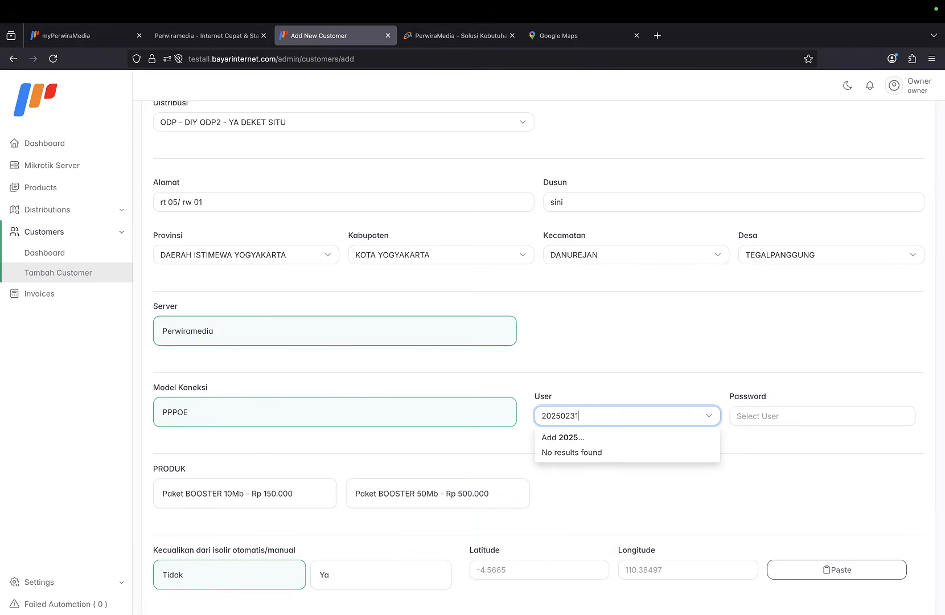
text(31)
key(Return)
click(767, 418)
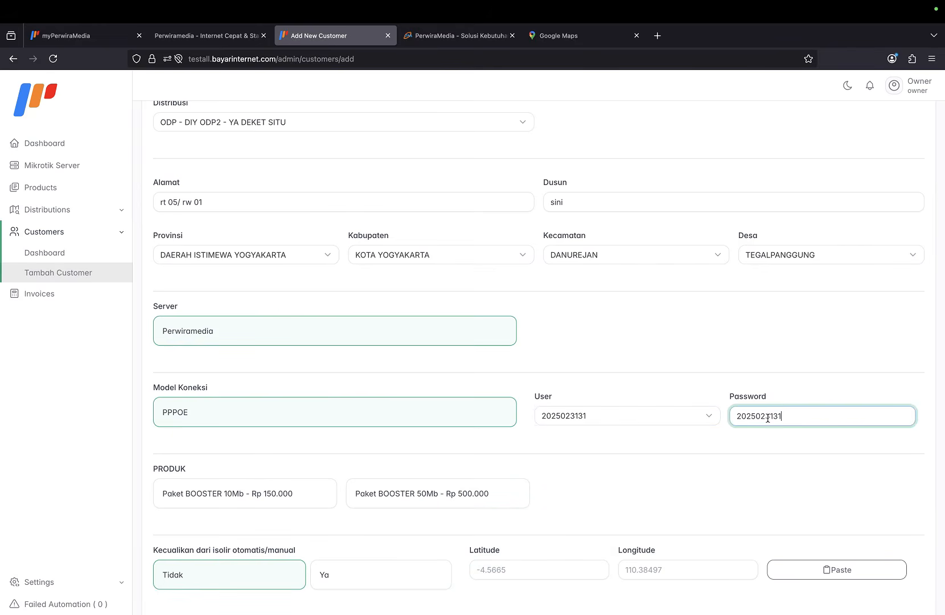
Choose the Paket BOOSTER 50Mb - Rp 500.000 product.
scroll(688, 465, down, 2)
scroll(569, 410, down, 3)
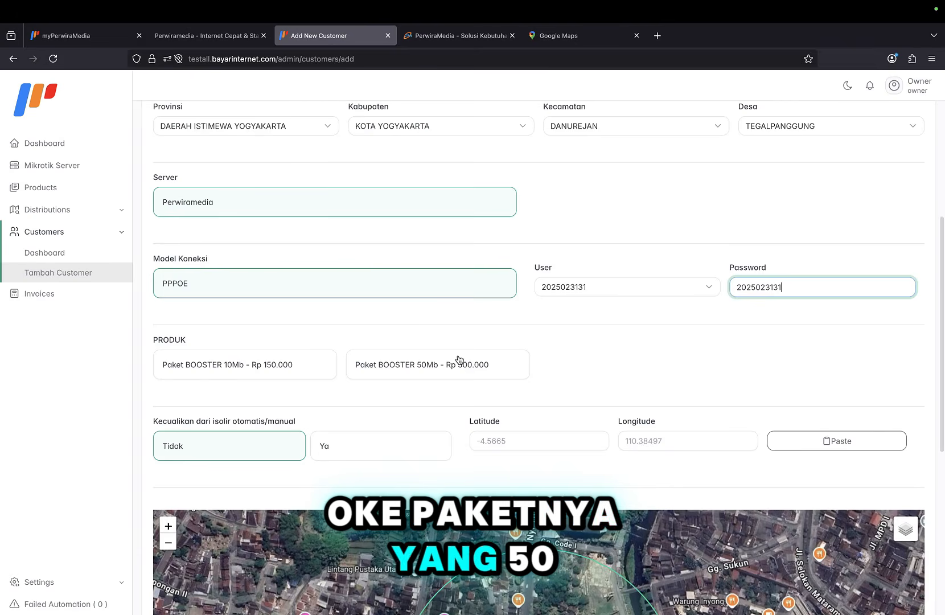
click(457, 363)
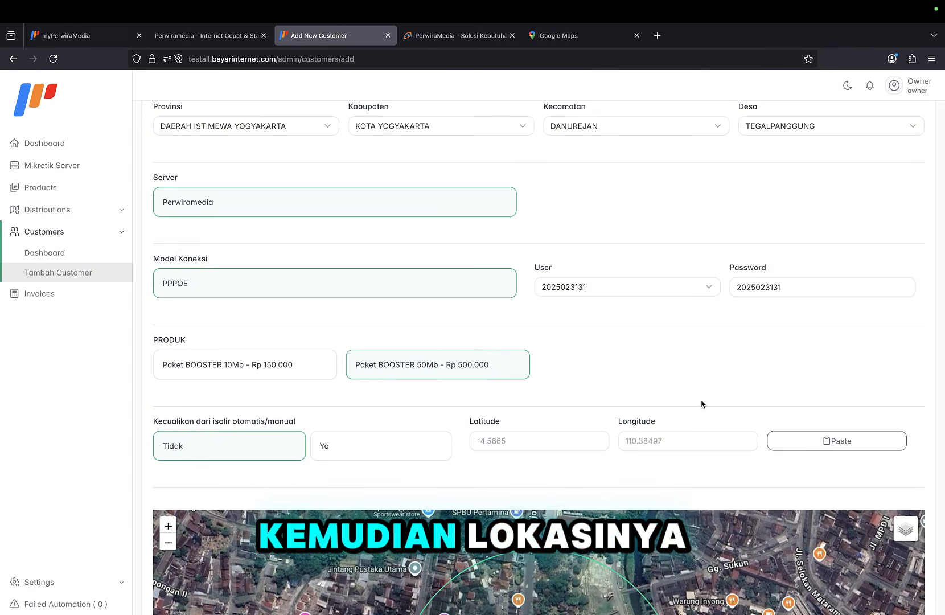
click(581, 35)
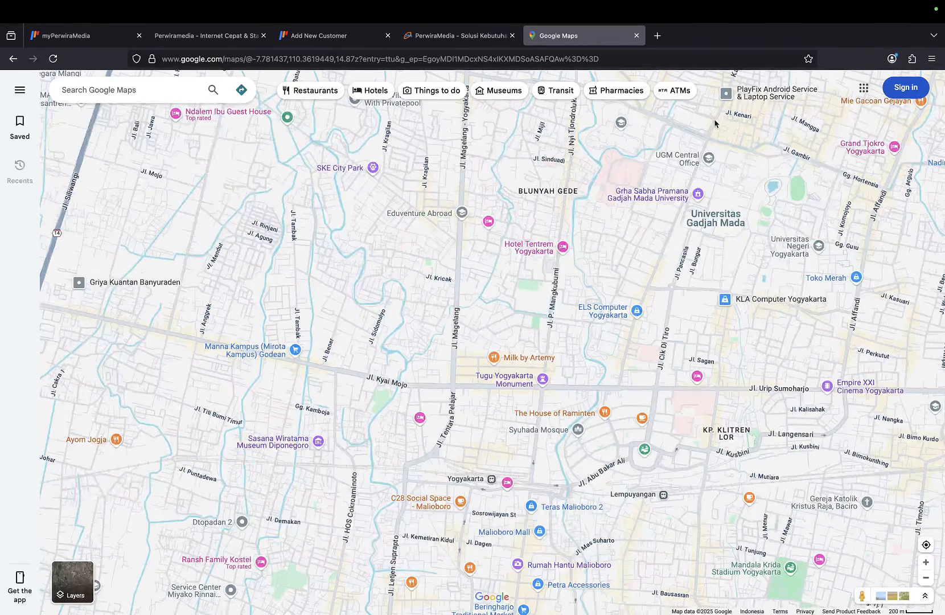
Copy the coordinates of the customer's Yogyakarta map point and return to the new-customer form.
click(744, 159)
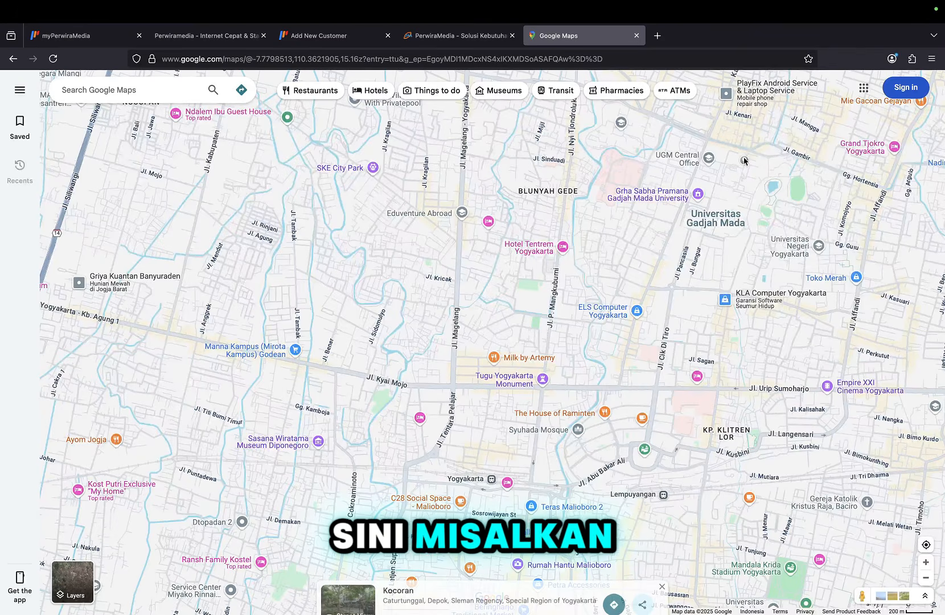
right_click(744, 161)
click(758, 170)
click(311, 36)
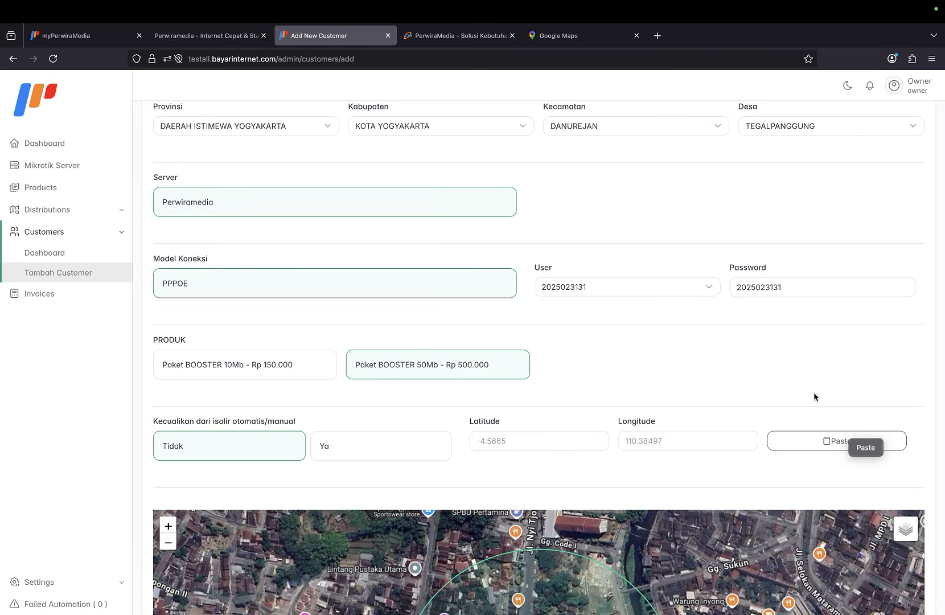
Paste coordinates -7.767144, 110.381083 into latitude and longitude, then submit the second customer.
click(858, 452)
scroll(706, 460, down, 2)
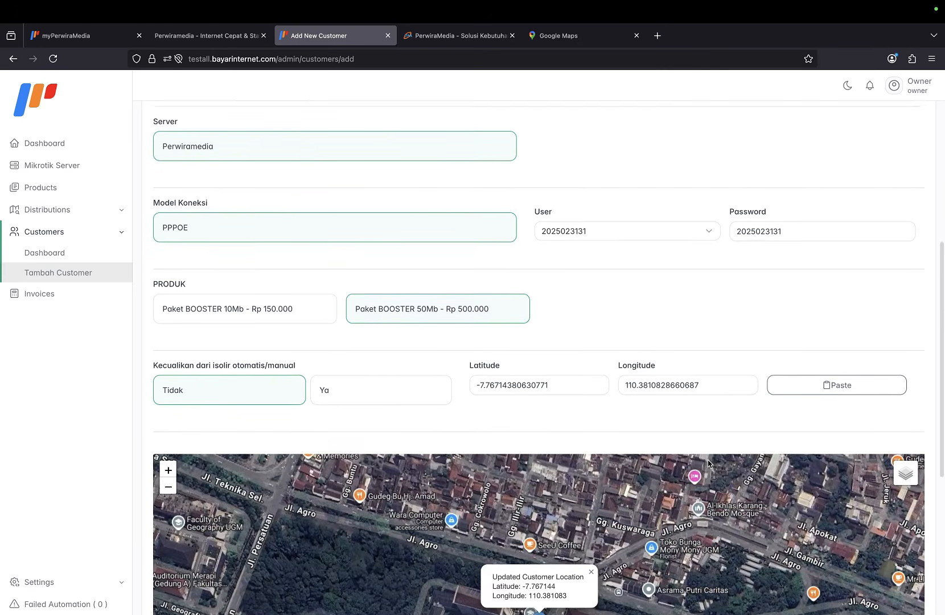
scroll(707, 463, down, 4)
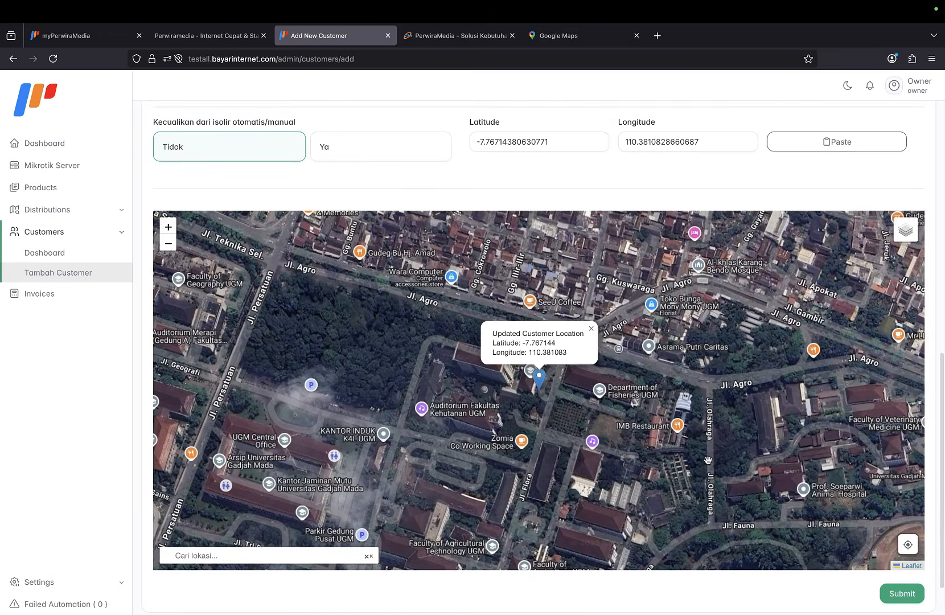
scroll(707, 460, down, 1)
scroll(707, 460, down, 1)
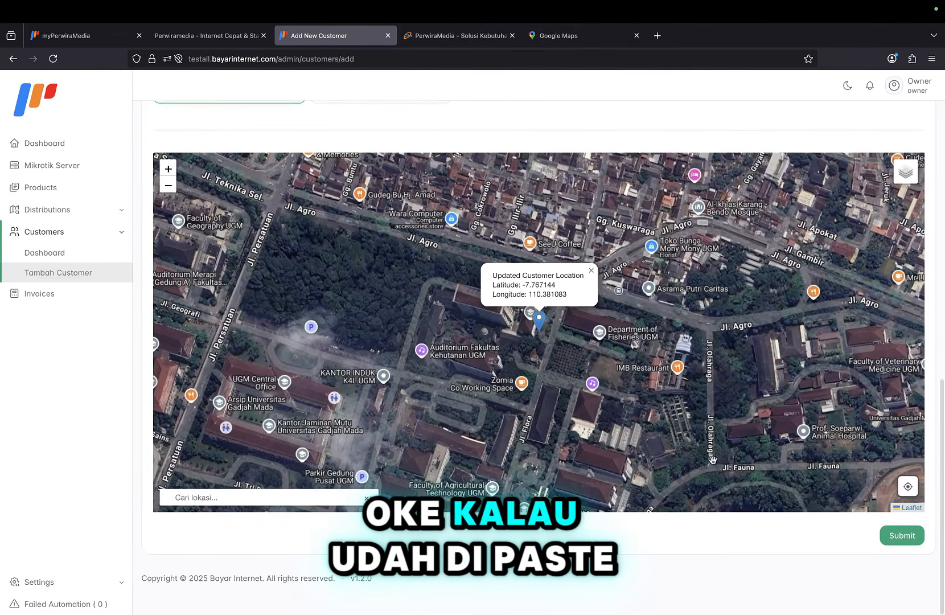
click(904, 541)
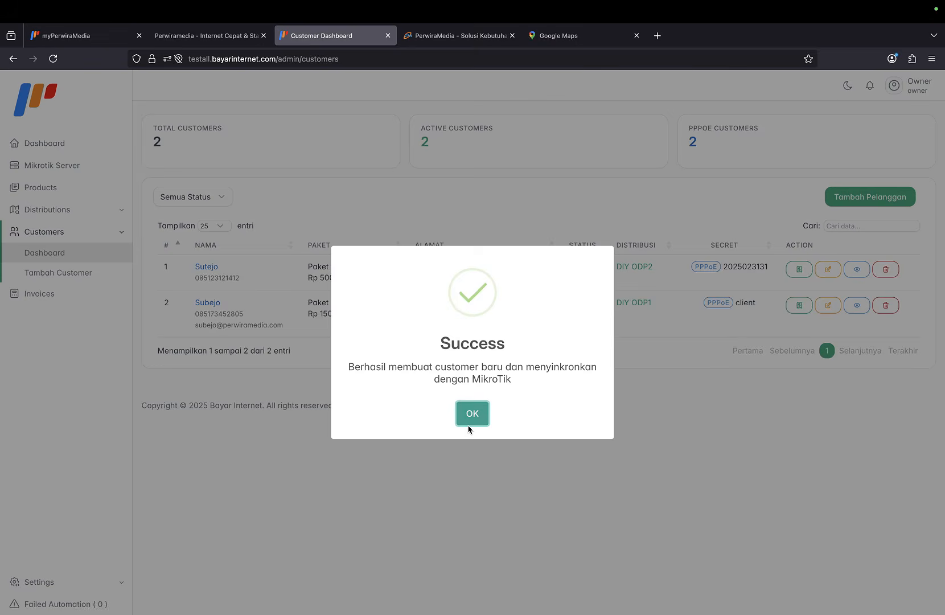
click(470, 424)
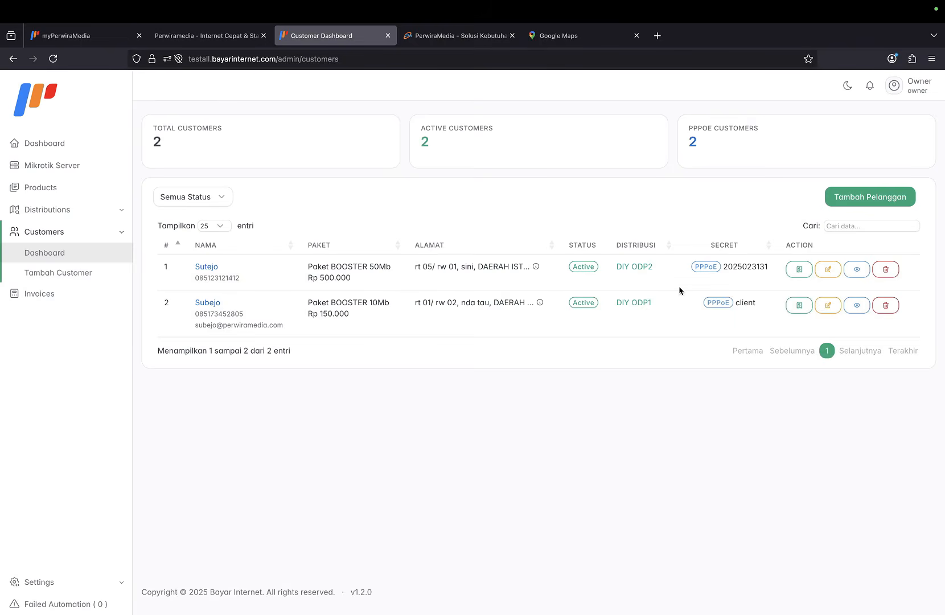
click(863, 271)
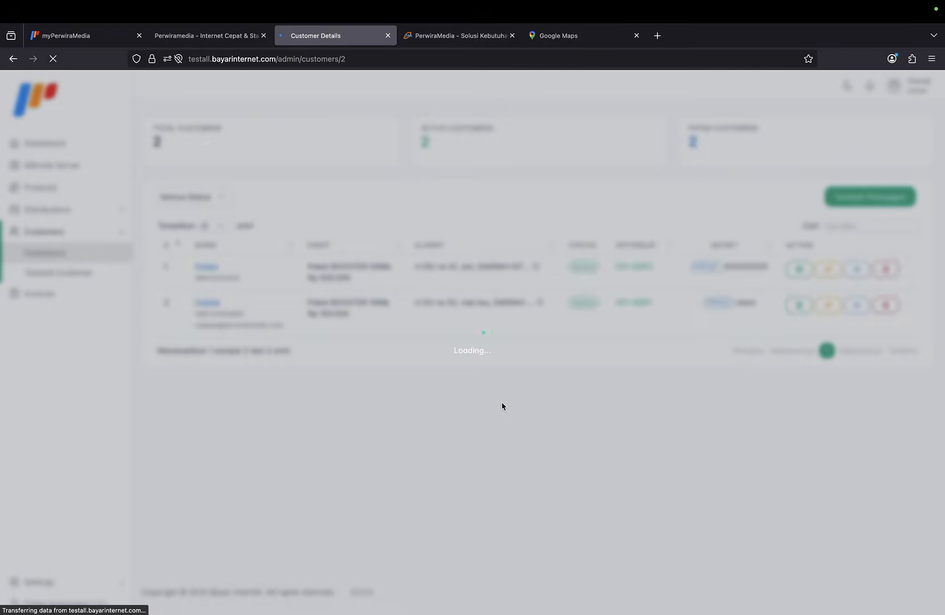
scroll(502, 405, down, 2)
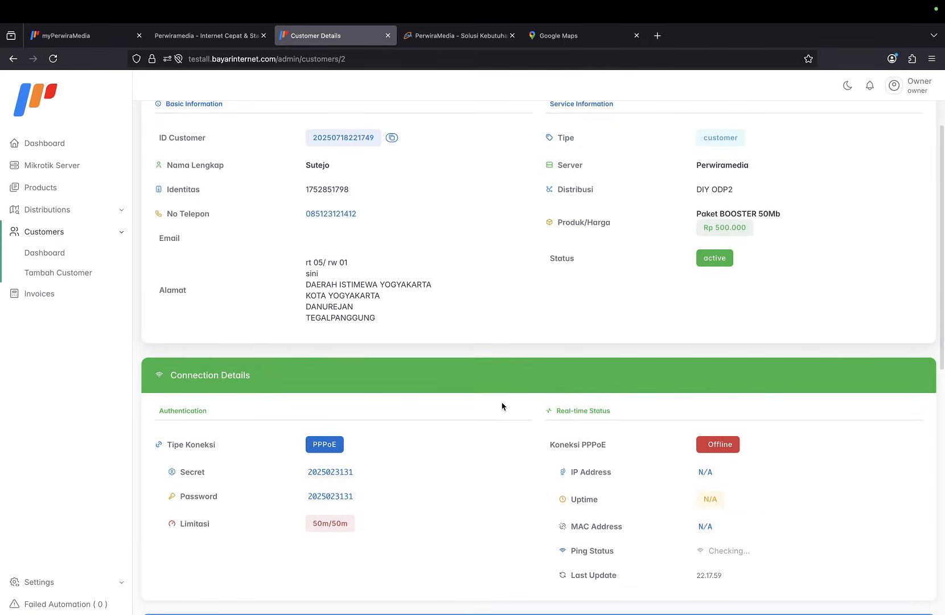
scroll(502, 406, down, 2)
scroll(597, 361, up, 5)
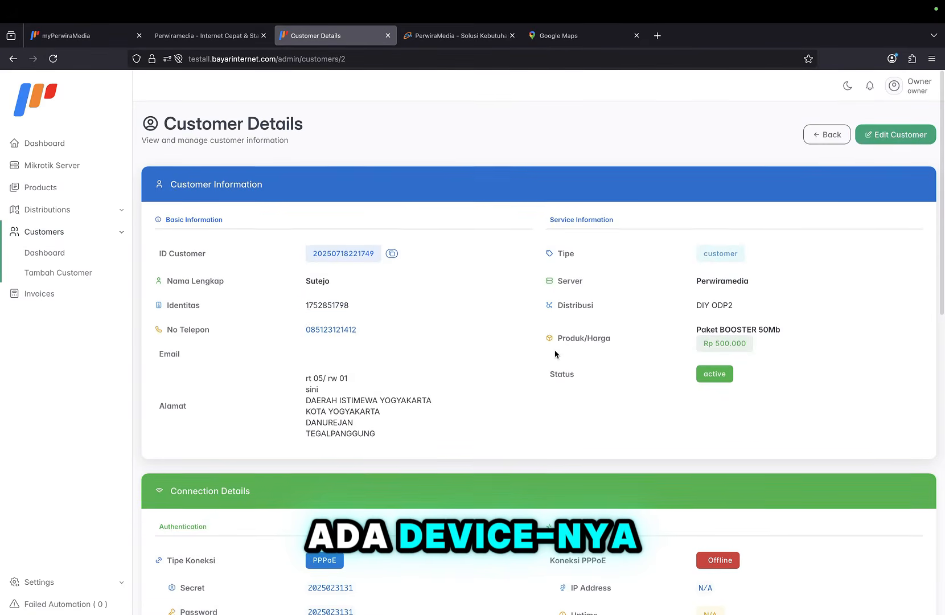
scroll(390, 332, down, 2)
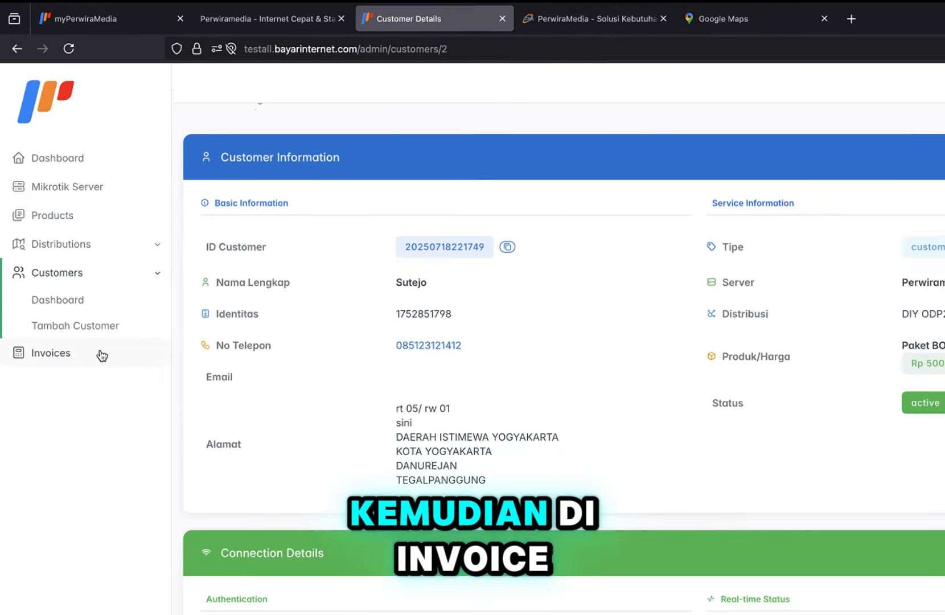
click(90, 318)
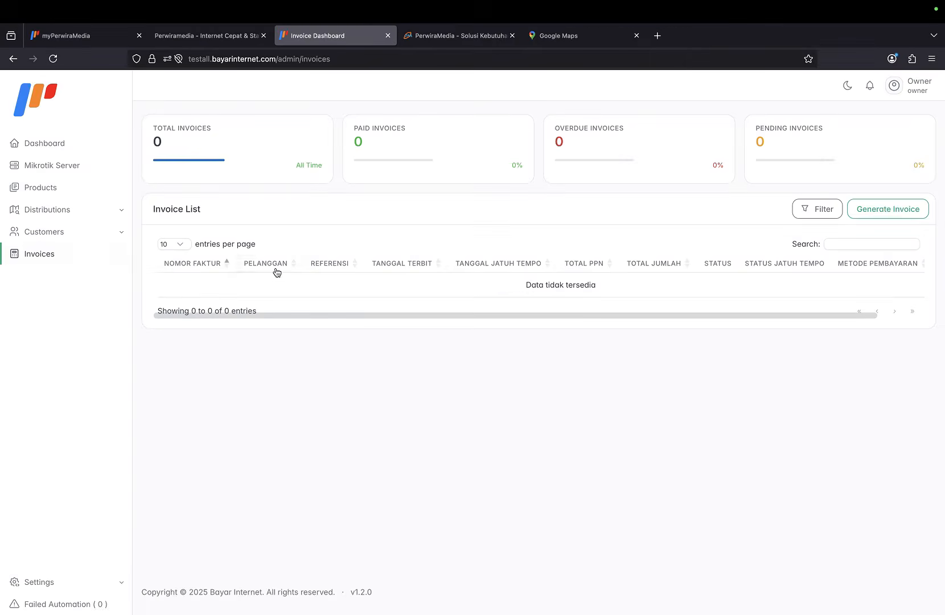
click(79, 246)
click(87, 267)
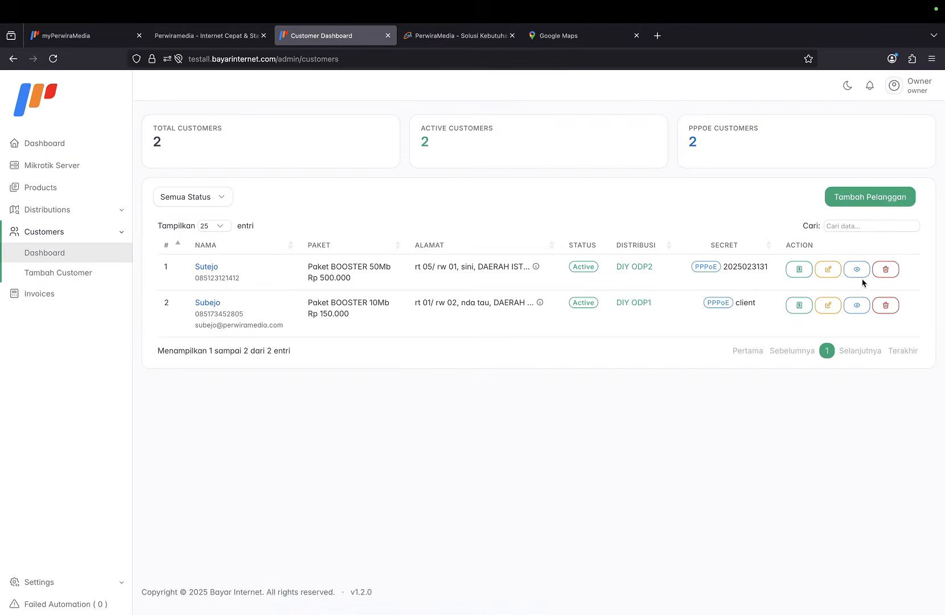
Open the first row's customer details and copy the ID Customer value.
click(860, 271)
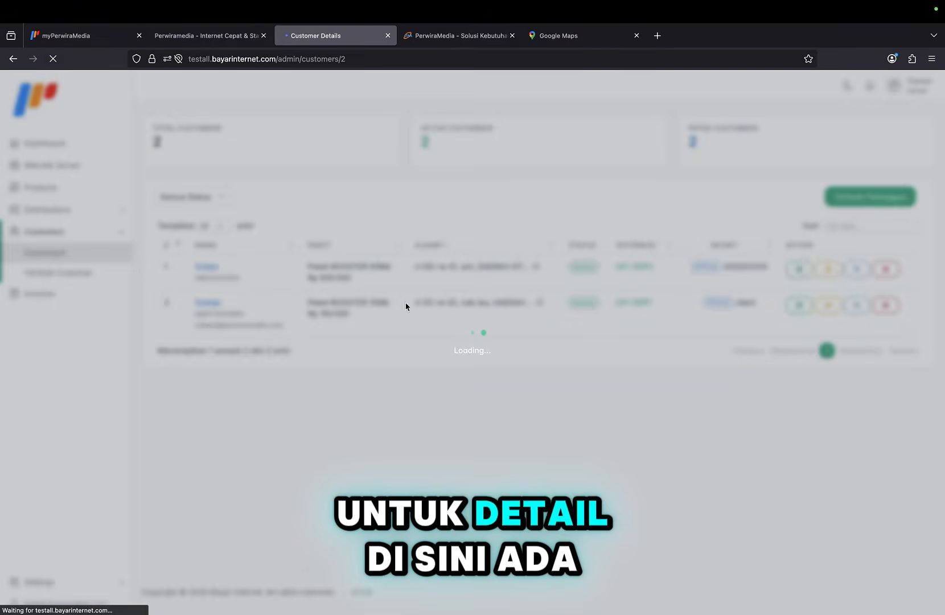
scroll(428, 312, down, 1)
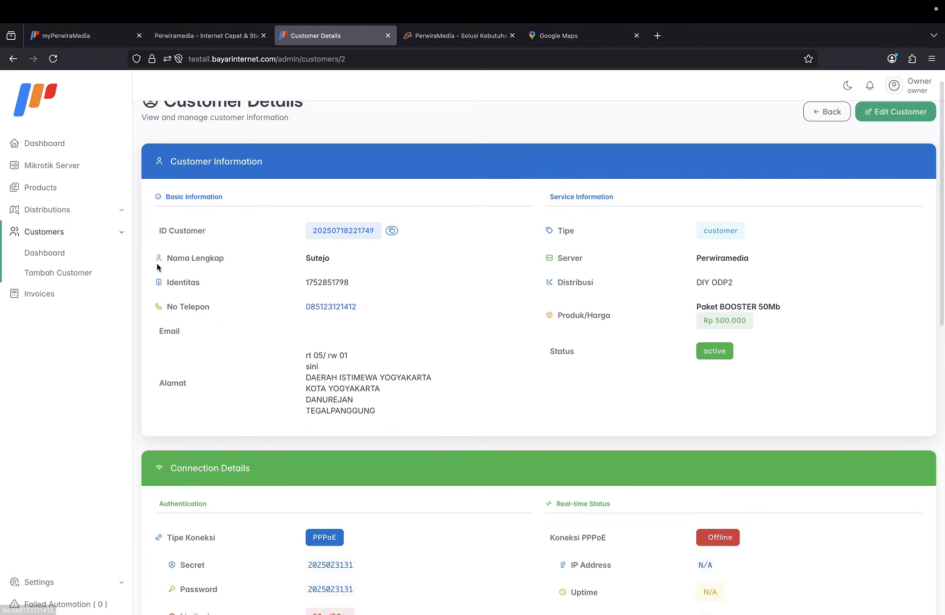
scroll(254, 325, up, 1)
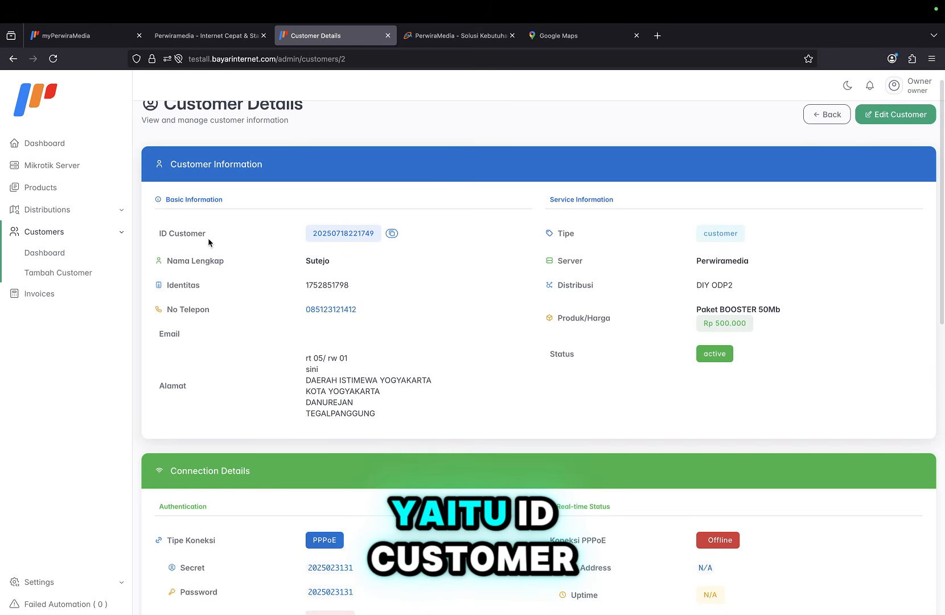
click(394, 234)
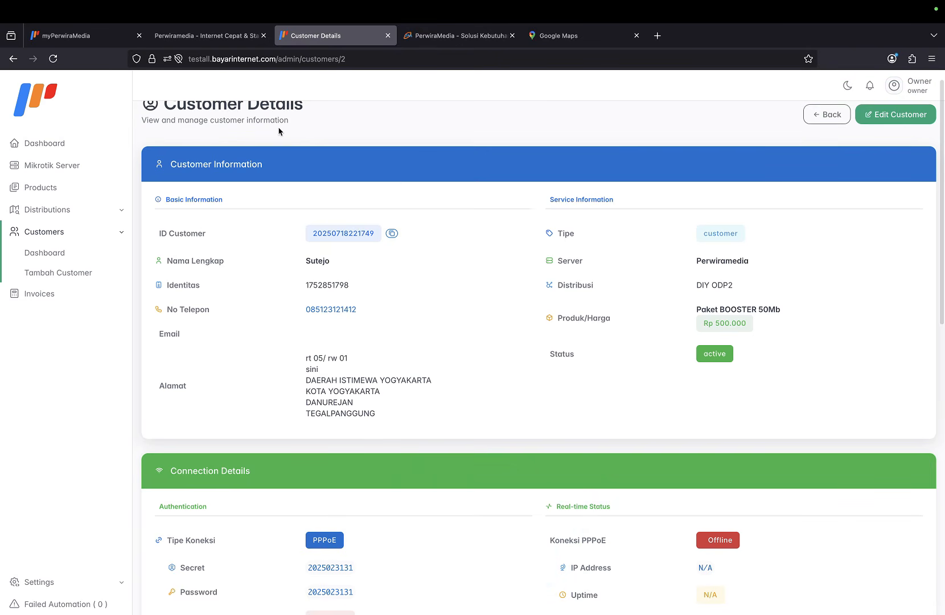
On the public Perwiramedia page, focus the Cek Tagihan customer ID box.
click(206, 36)
scroll(331, 356, up, 3)
scroll(331, 356, up, 10)
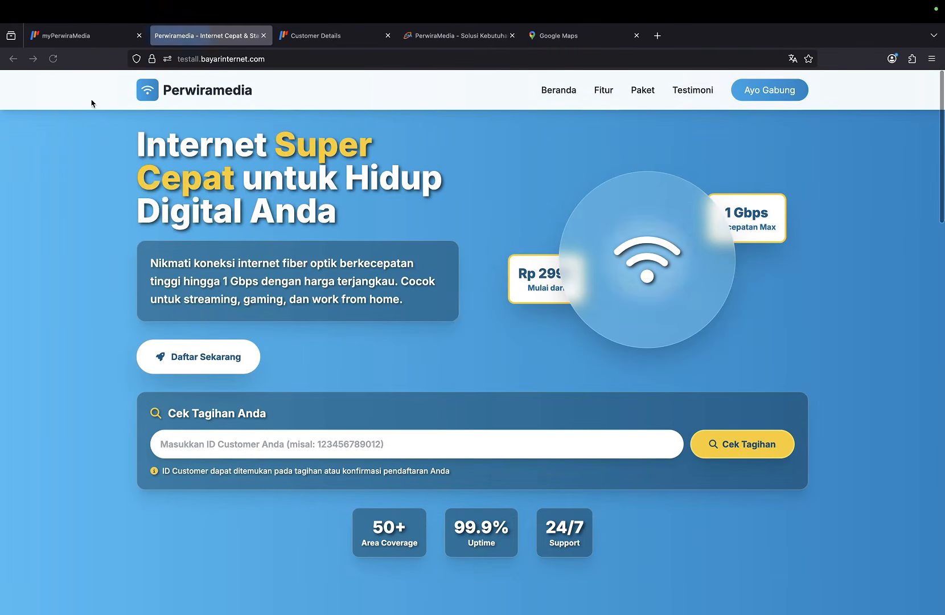
click(251, 450)
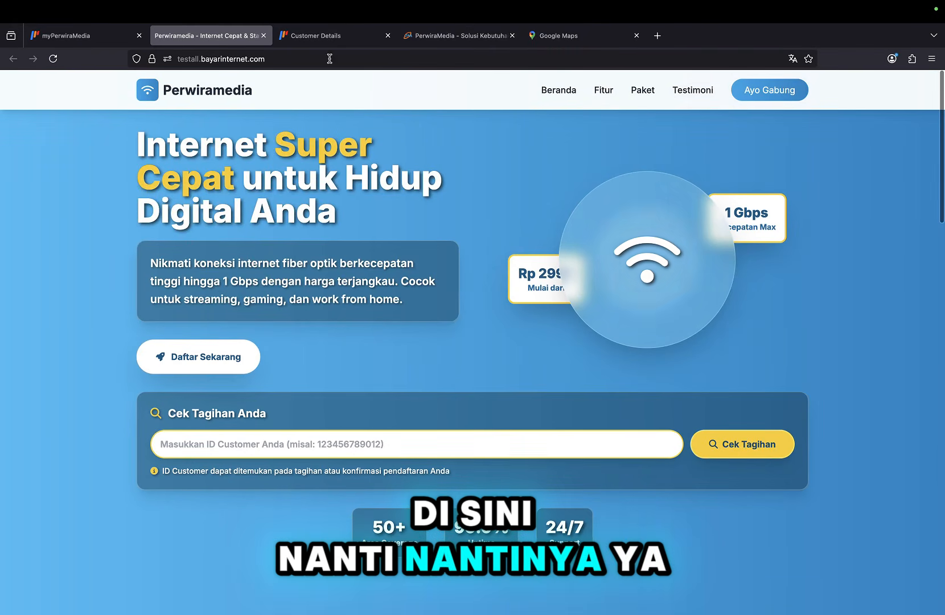
click(344, 43)
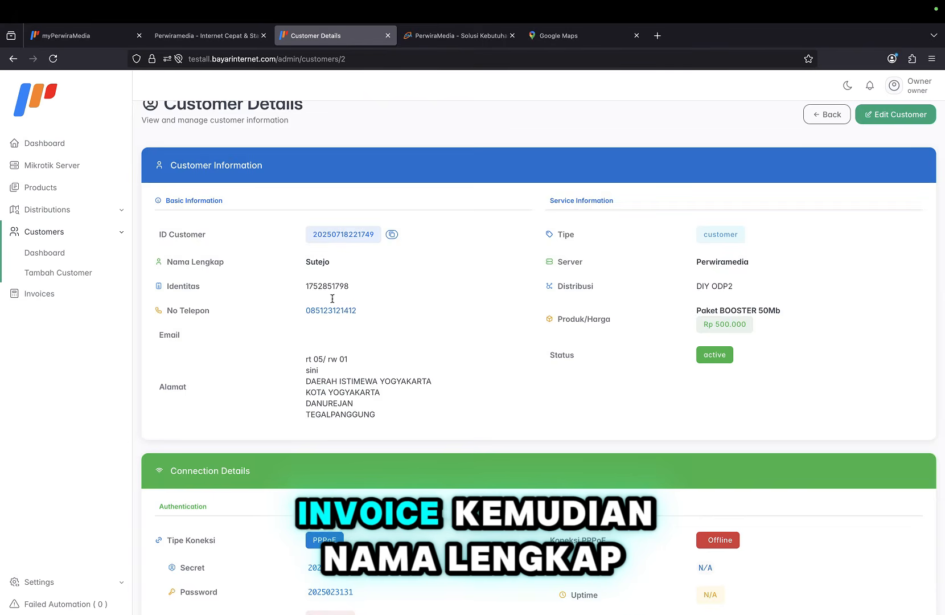
scroll(302, 223, down, 1)
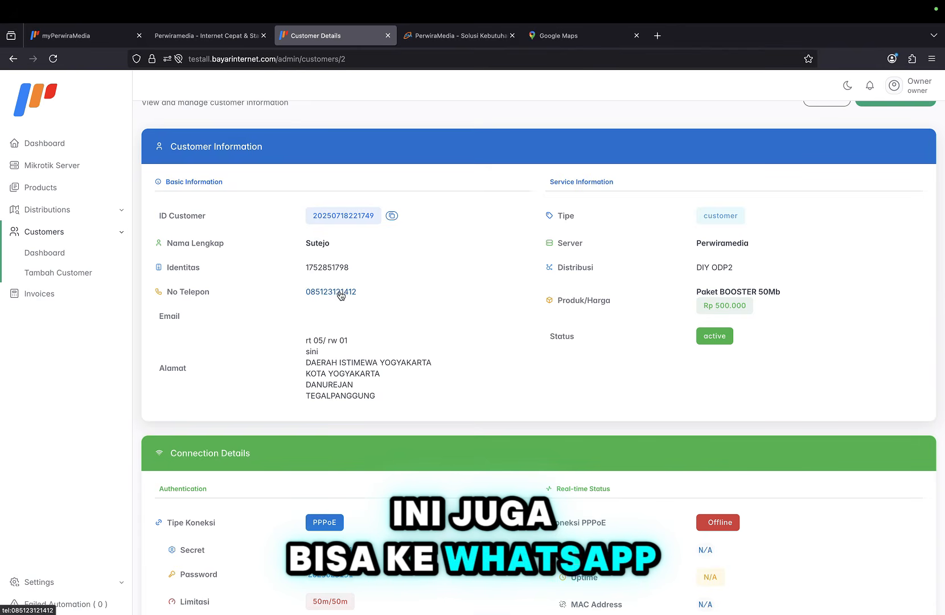
scroll(432, 344, down, 10)
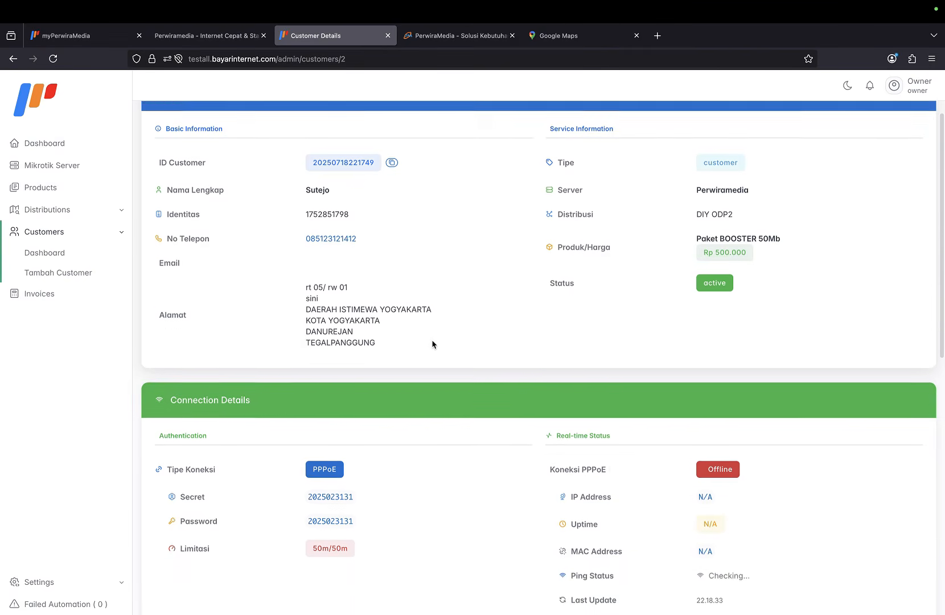
scroll(435, 345, up, 1)
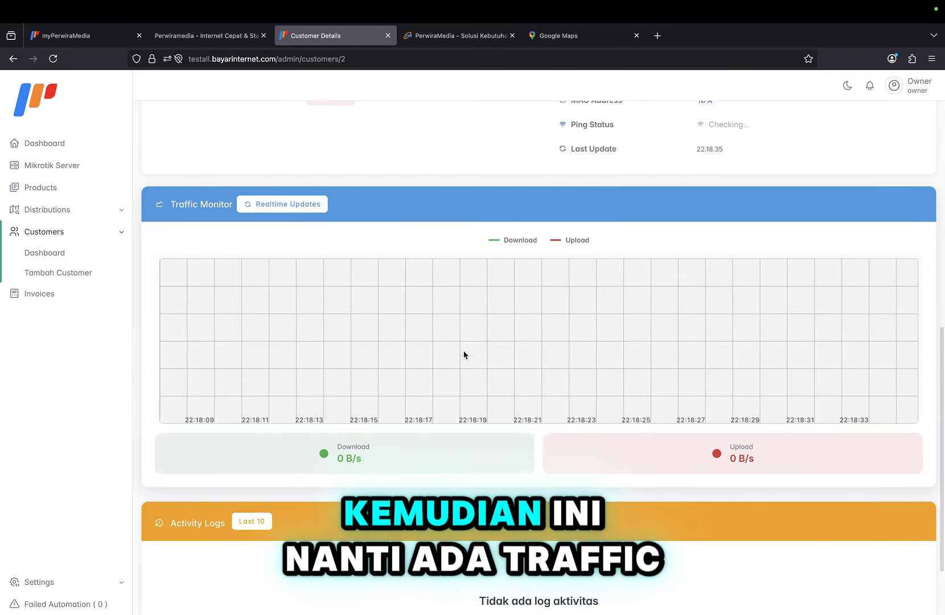
scroll(490, 356, down, 1)
scroll(443, 307, up, 5)
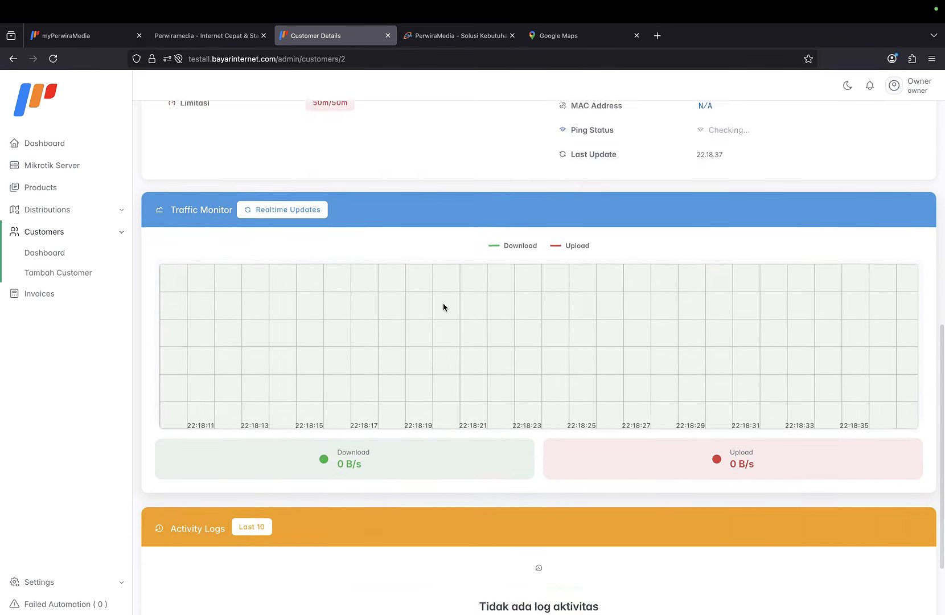
scroll(444, 307, down, 6)
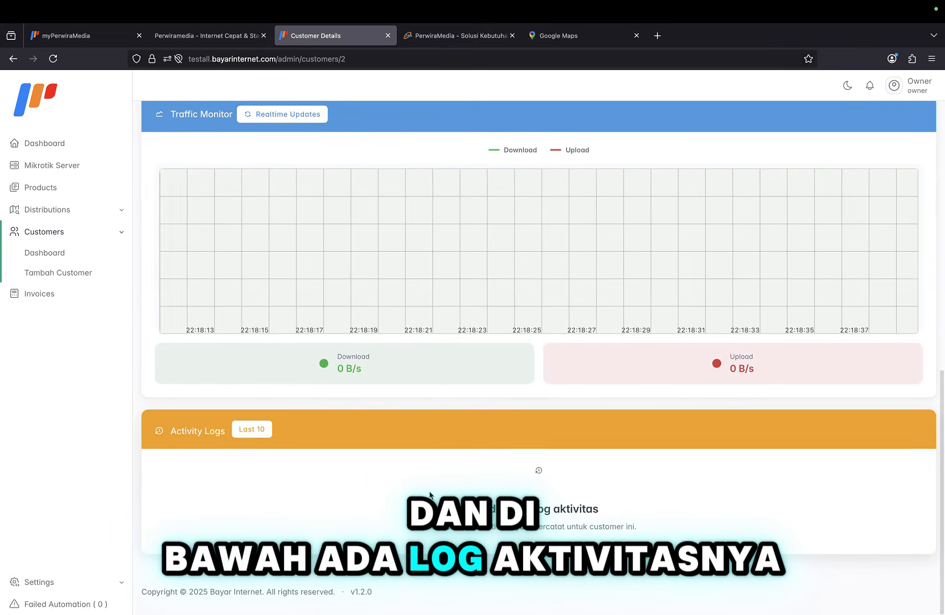
scroll(186, 355, up, 10)
click(106, 328)
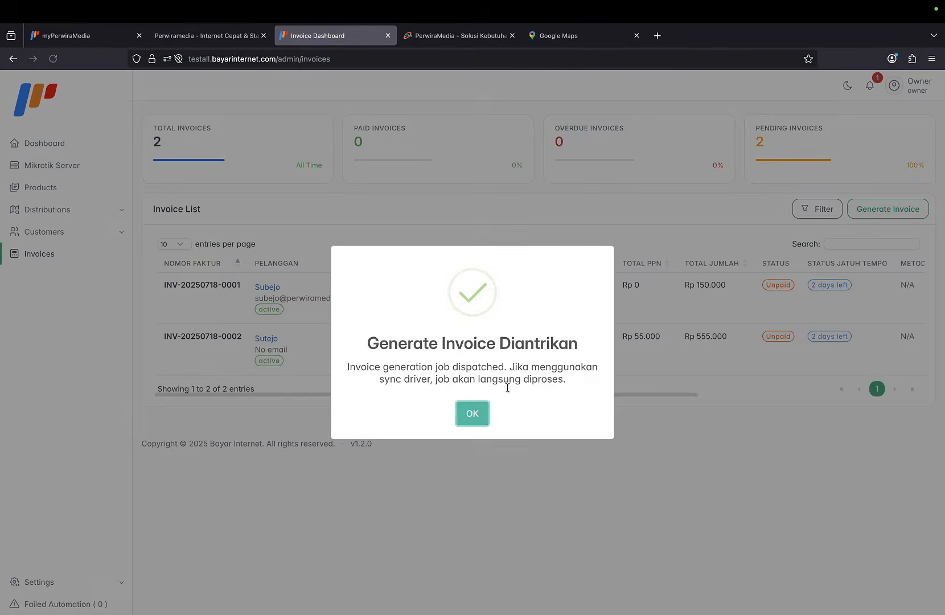
click(473, 411)
scroll(576, 361, right, 5)
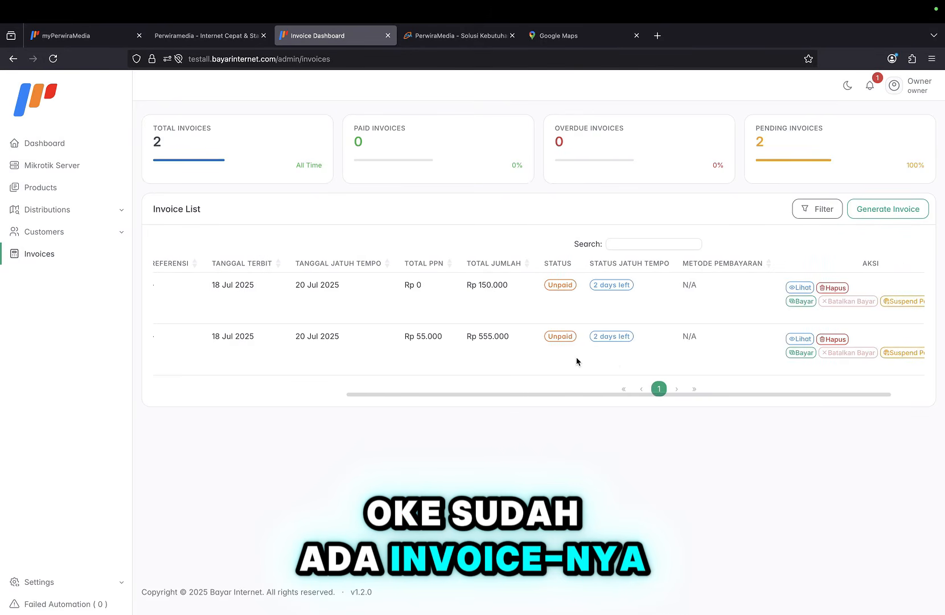
scroll(613, 298, left, 5)
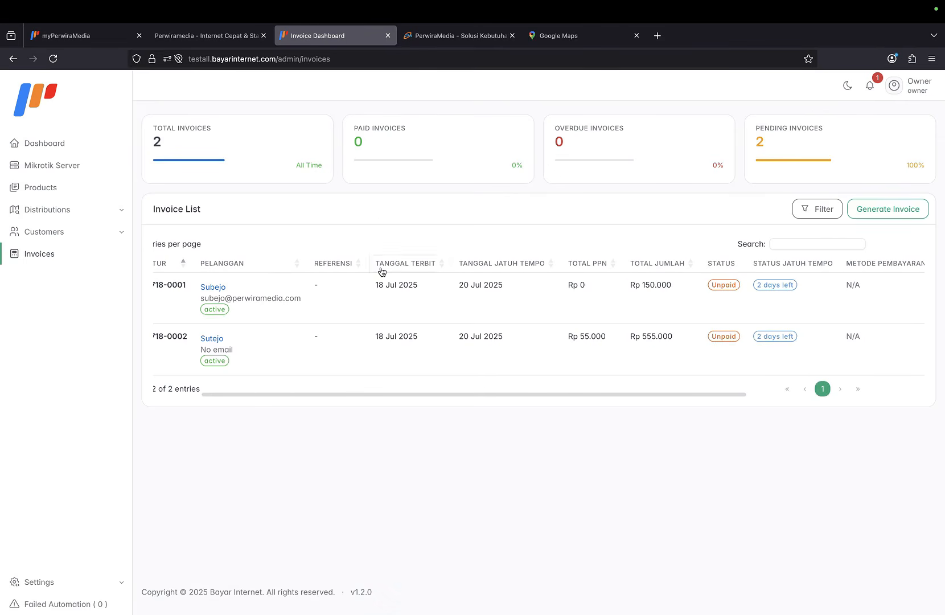
scroll(384, 229, left, 2)
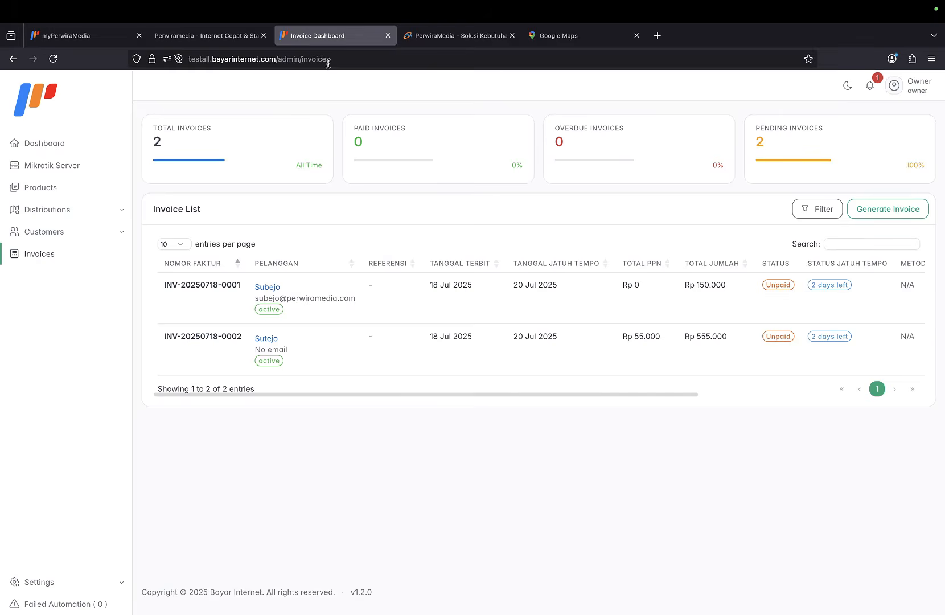
Check bills by customer ID on the public page, revealing an unpaid Rp 555.000 invoice.
click(232, 40)
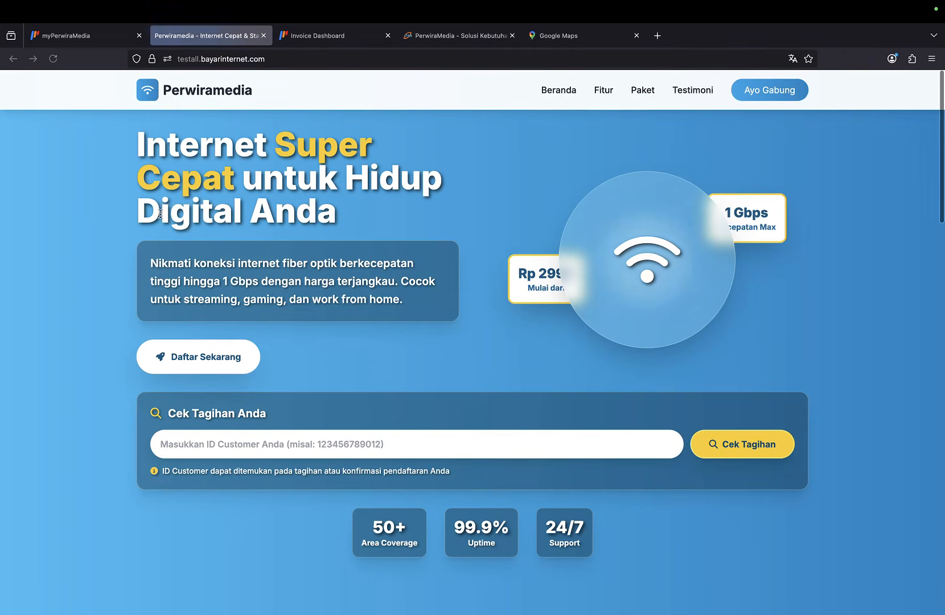
click(247, 445)
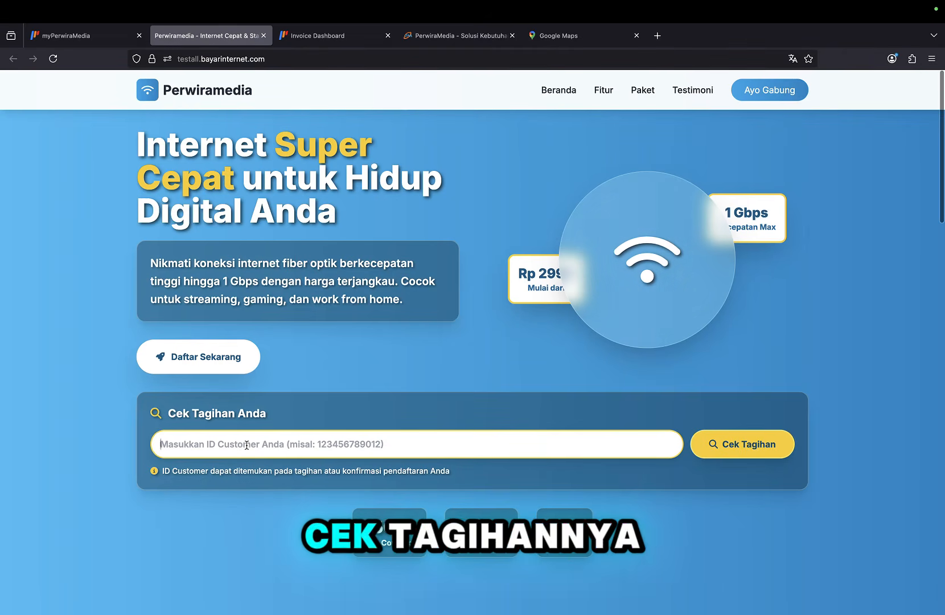
click(729, 444)
scroll(616, 412, down, 1)
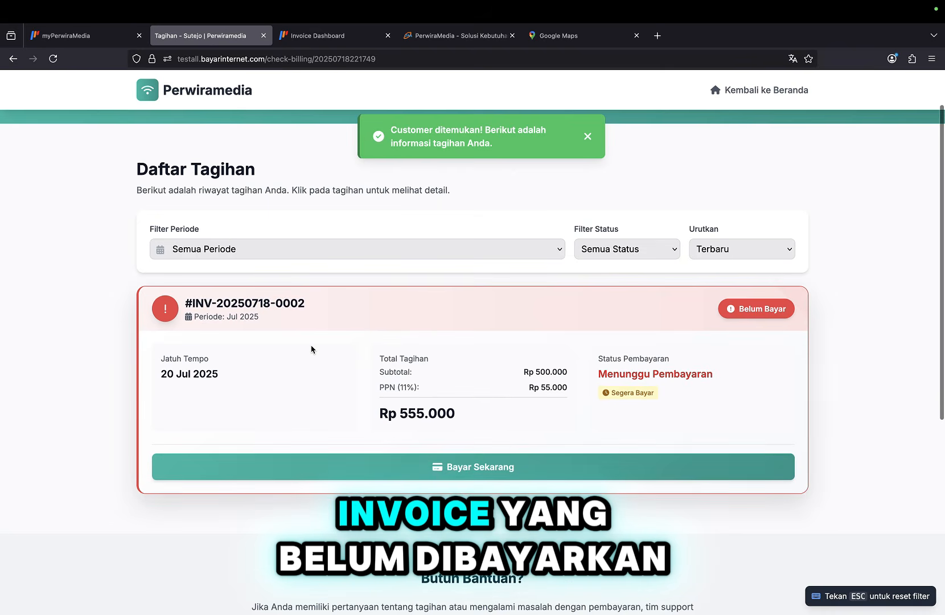
scroll(312, 350, down, 1)
scroll(431, 319, down, 3)
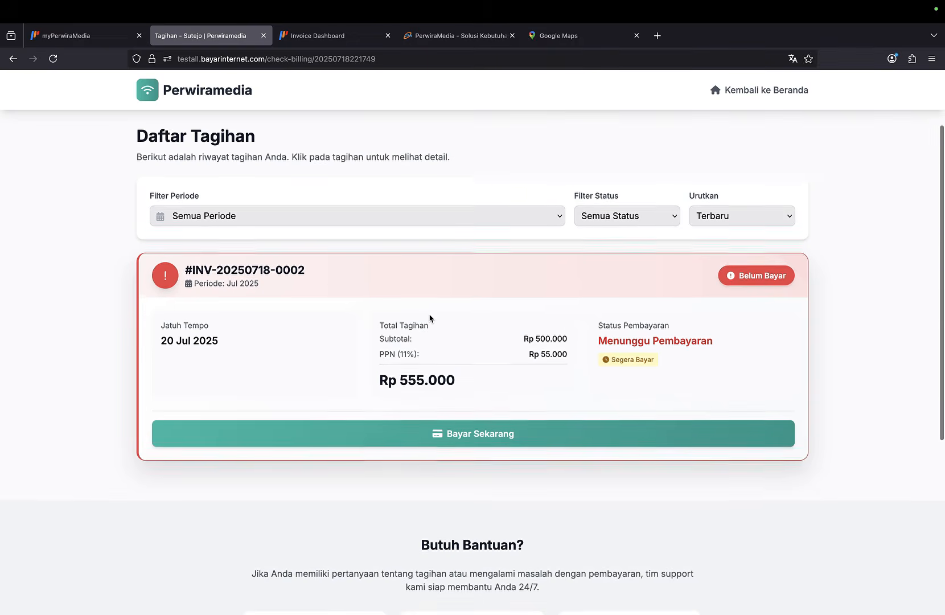
Attempt to pay the Rp 555.000 invoice, retry loading payment methods, then close the failed window.
click(457, 364)
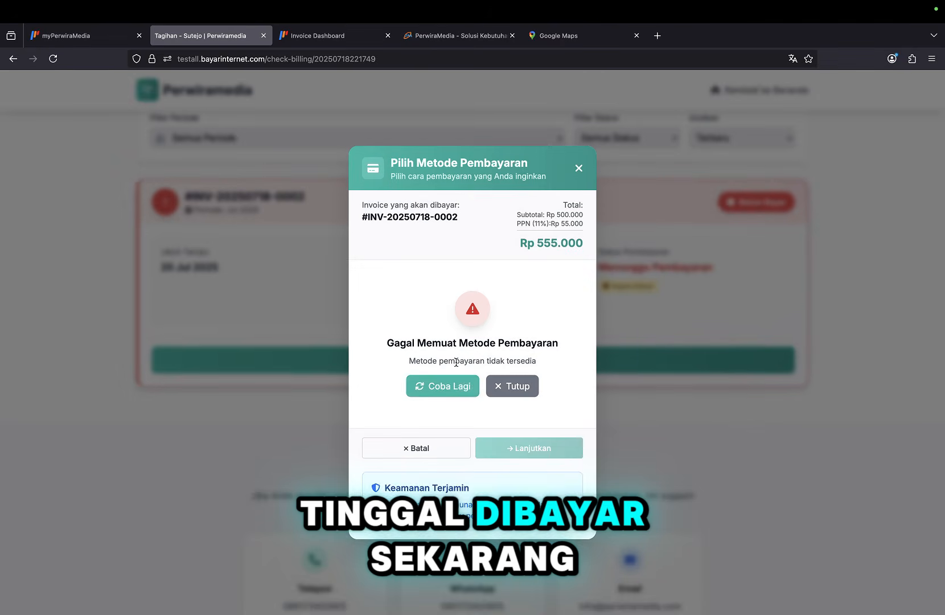
click(460, 394)
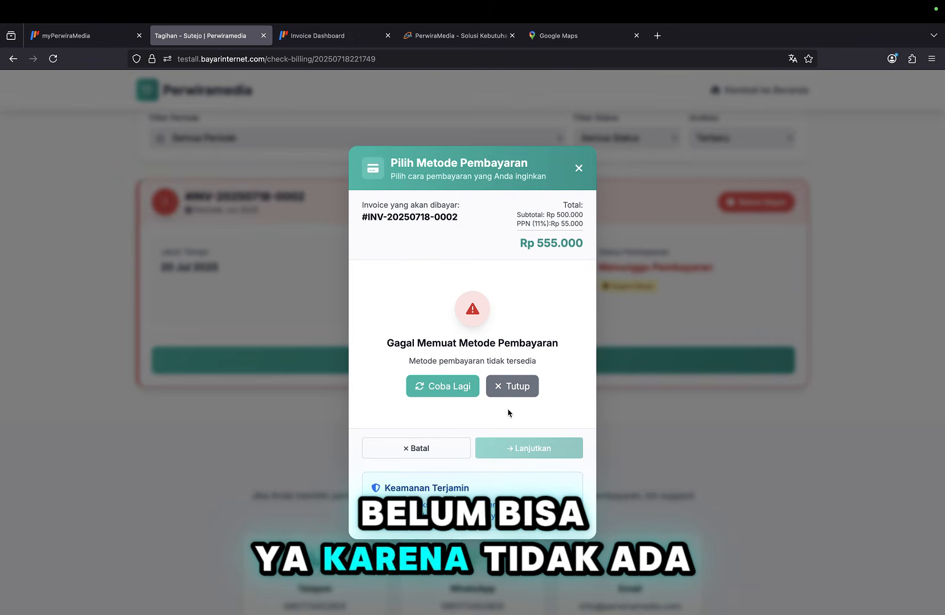
click(450, 451)
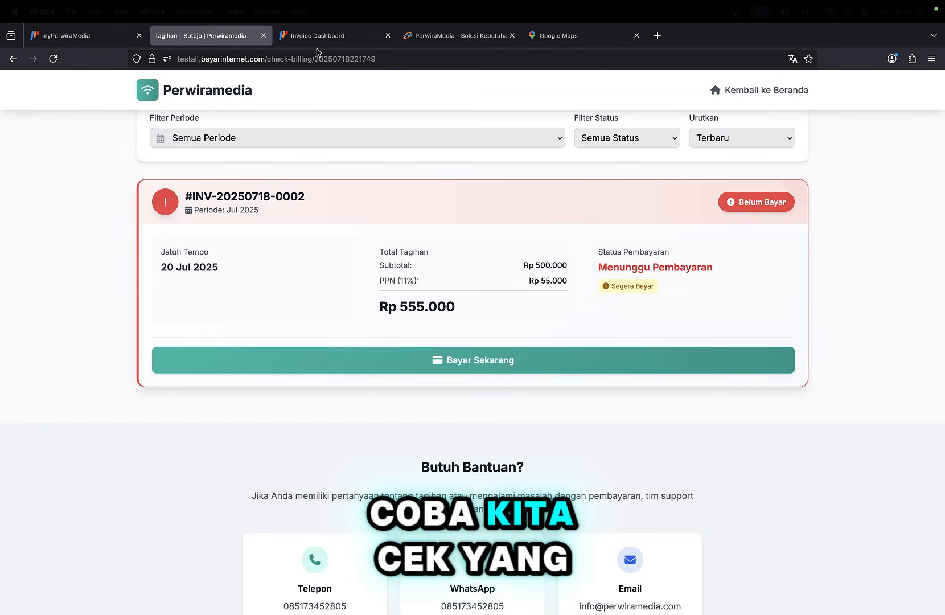
Go from the invoice list to the 10Mb customer's details via the customer dashboard.
click(317, 37)
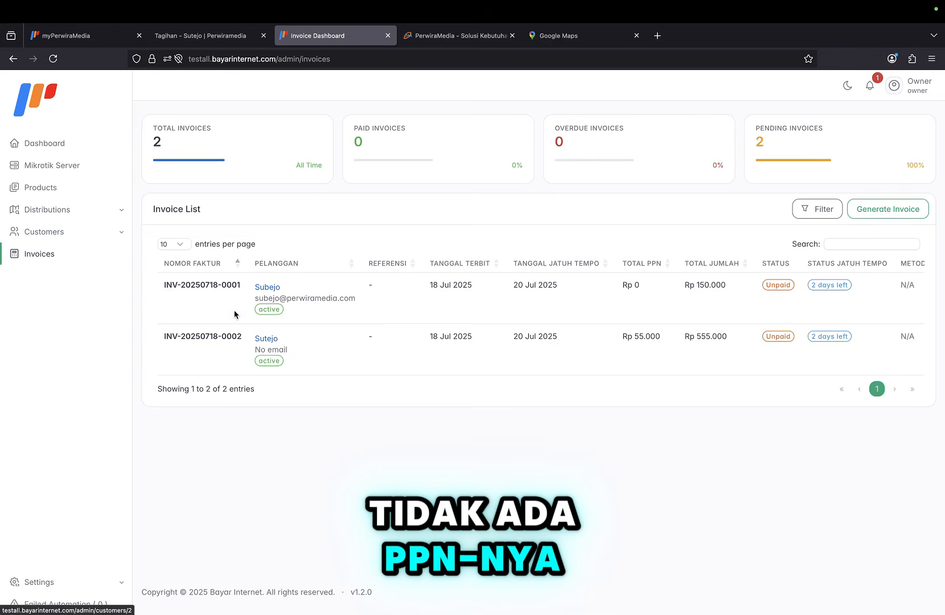
click(56, 230)
click(54, 252)
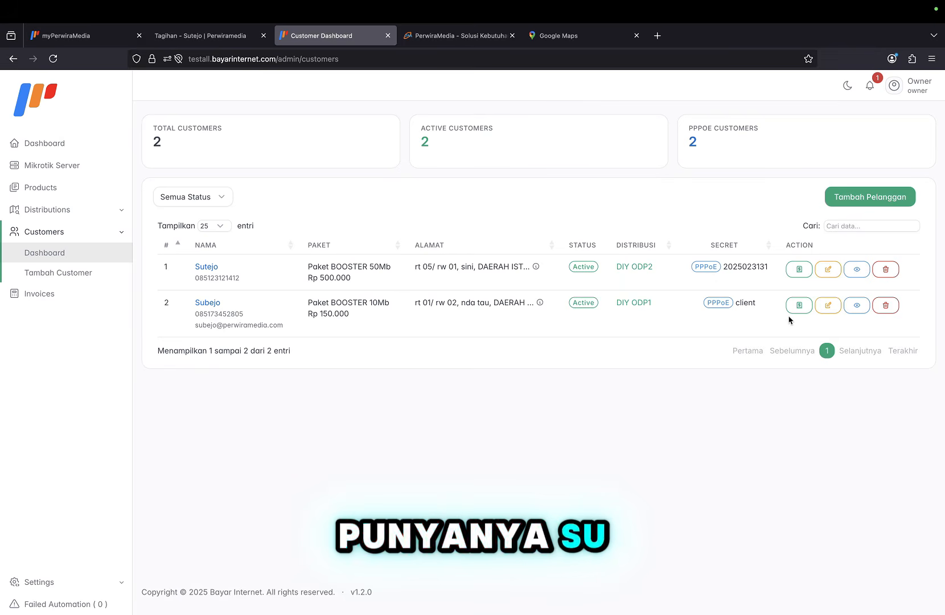
click(858, 307)
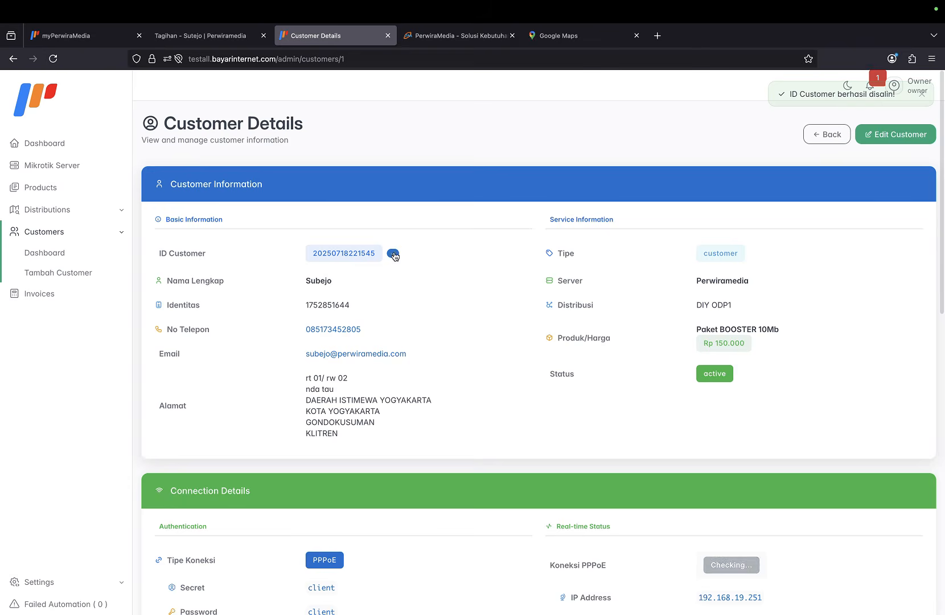
Look up the 10Mb customer's bills in the portal's Cek Tagihan using the pasted ID.
click(223, 37)
scroll(163, 182, up, 4)
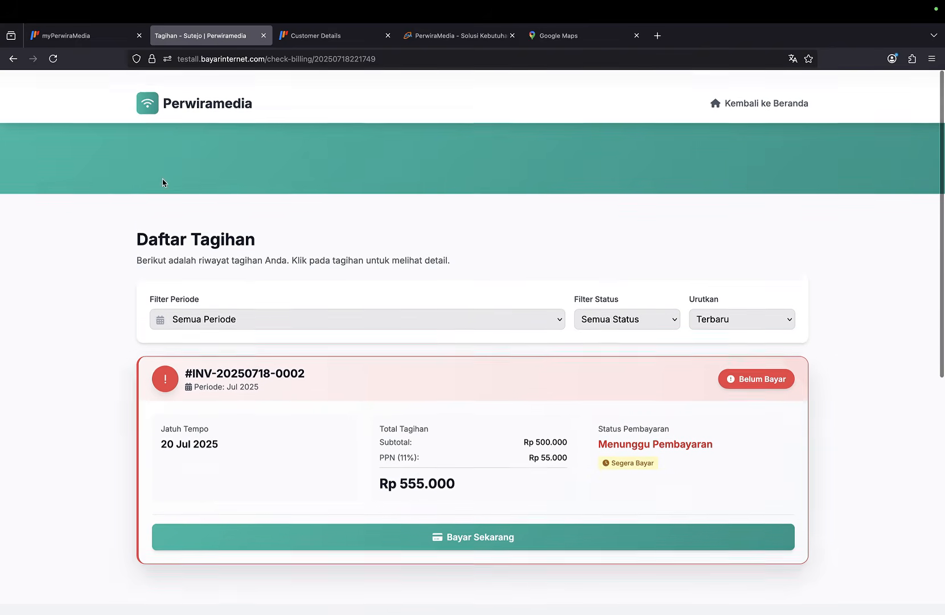
click(763, 92)
click(291, 447)
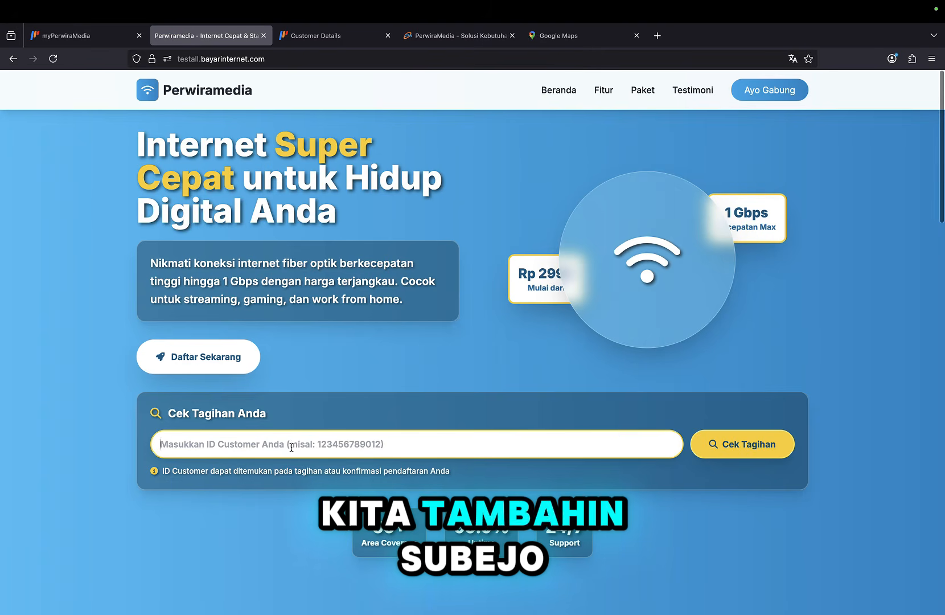
key(super+v)
click(739, 450)
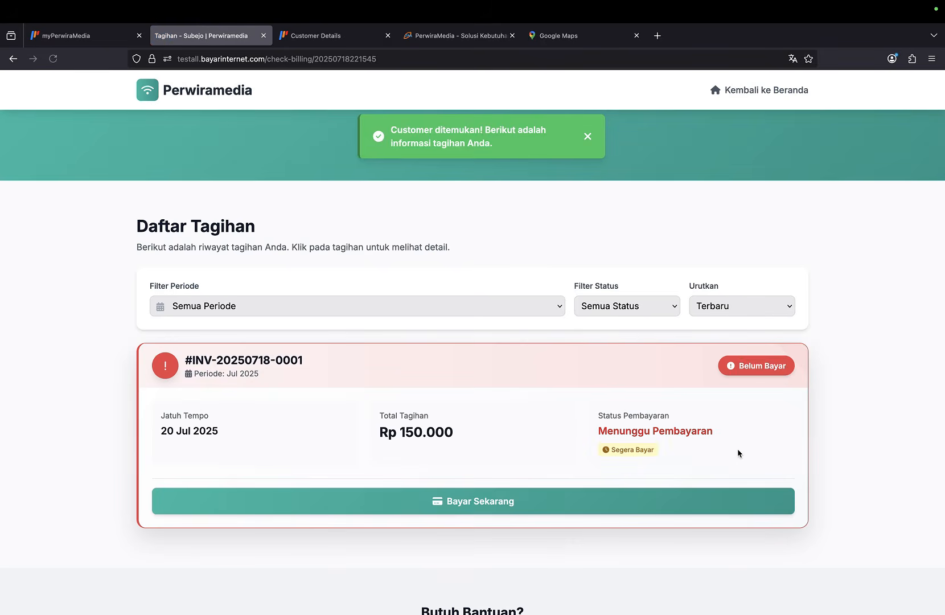
Try paying the unpaid Rp 150.000 invoice, dismiss the failed payment window, and return to Customer Details.
scroll(625, 458, down, 2)
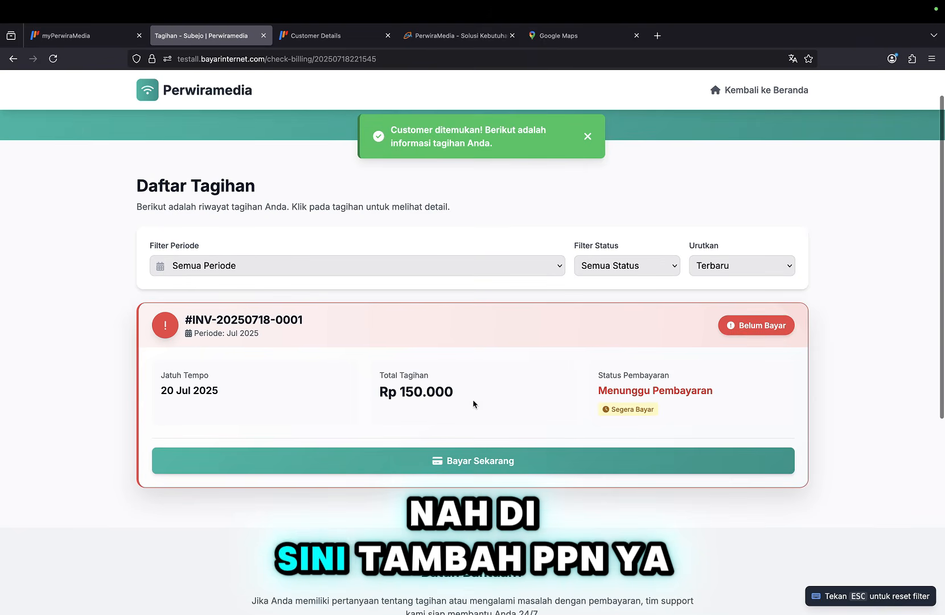
click(453, 461)
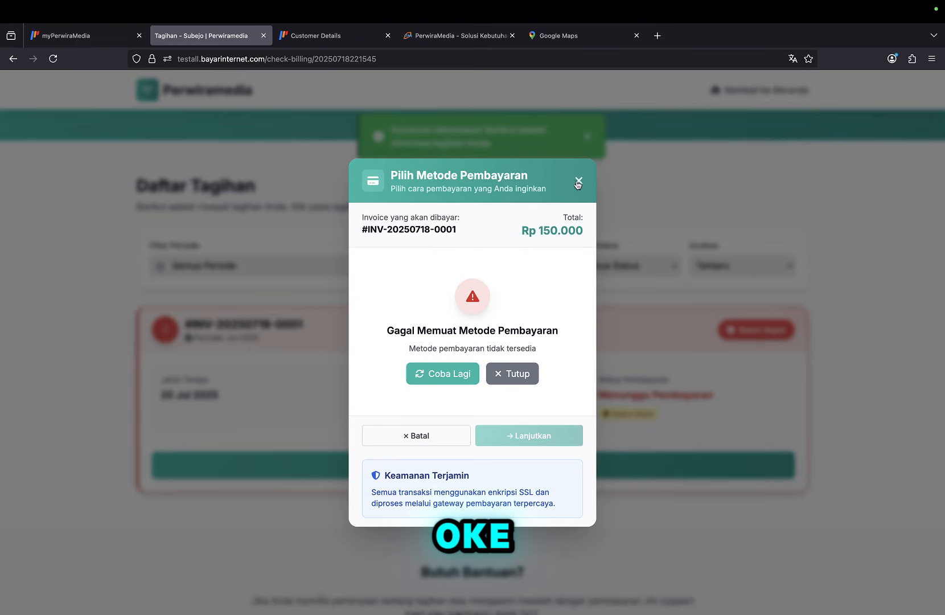
click(578, 182)
key(ctrl+Tab)
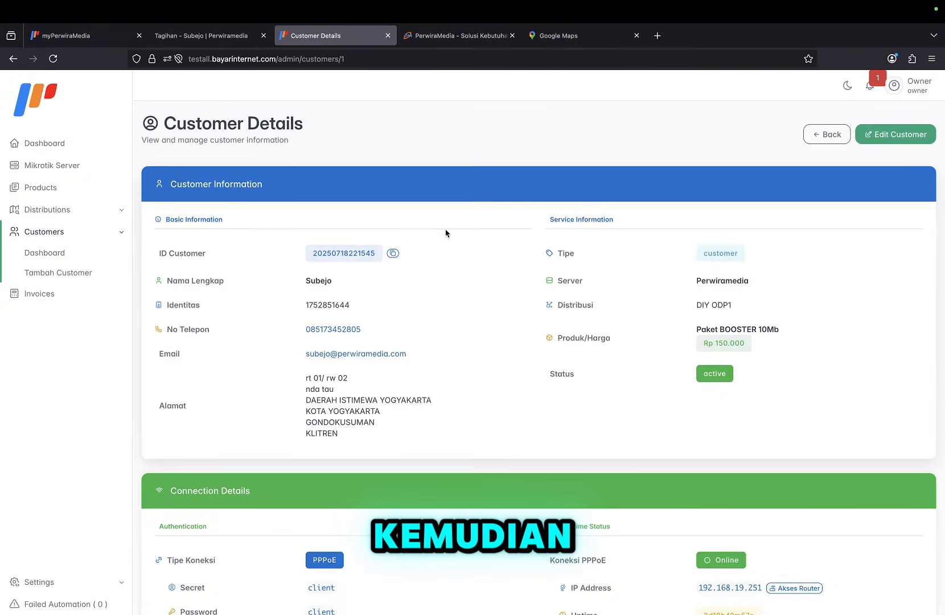
Create an Agustus 2025 invoice for the Paket BOOSTER 50Mb customer from the customer dashboard.
click(62, 254)
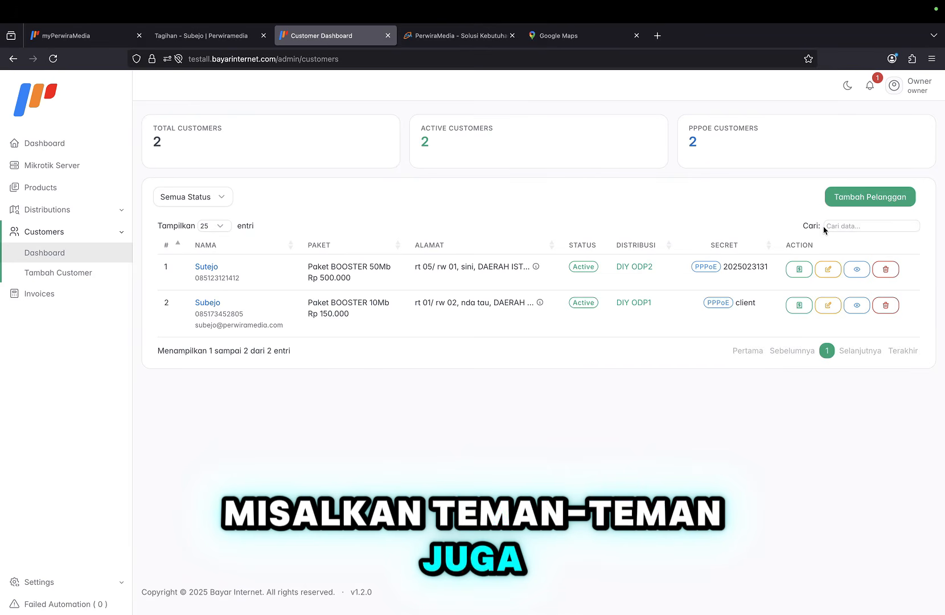
click(804, 274)
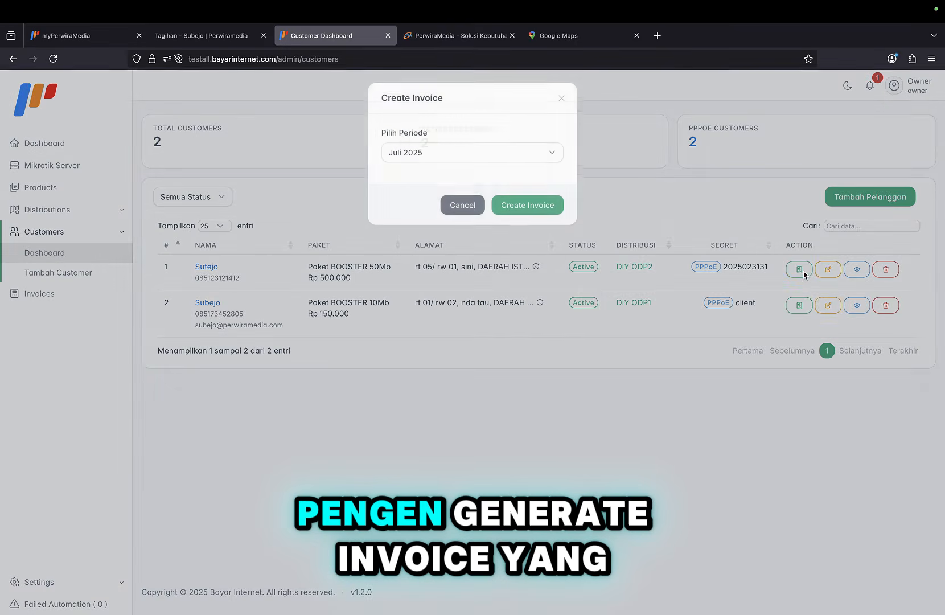
click(596, 340)
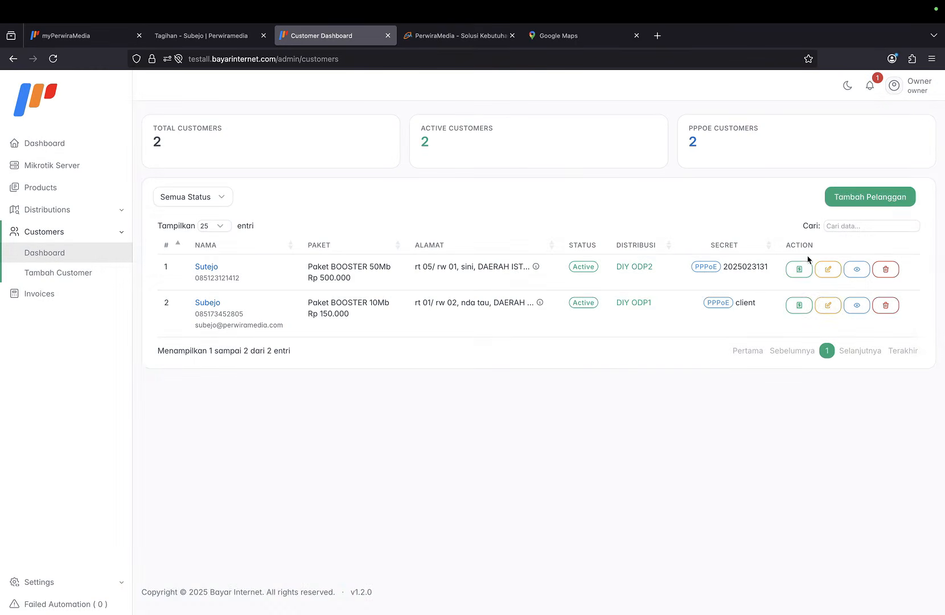
click(806, 273)
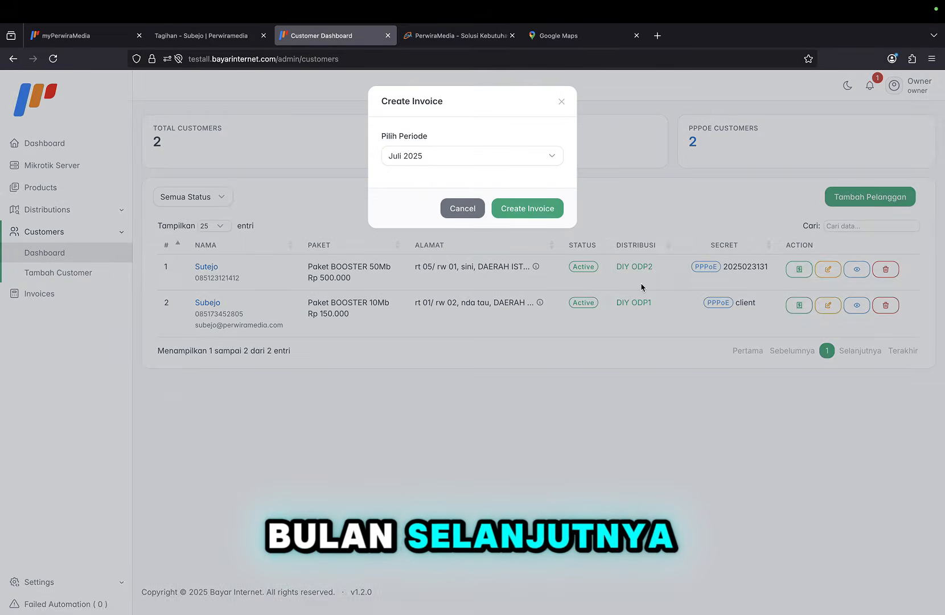
click(521, 153)
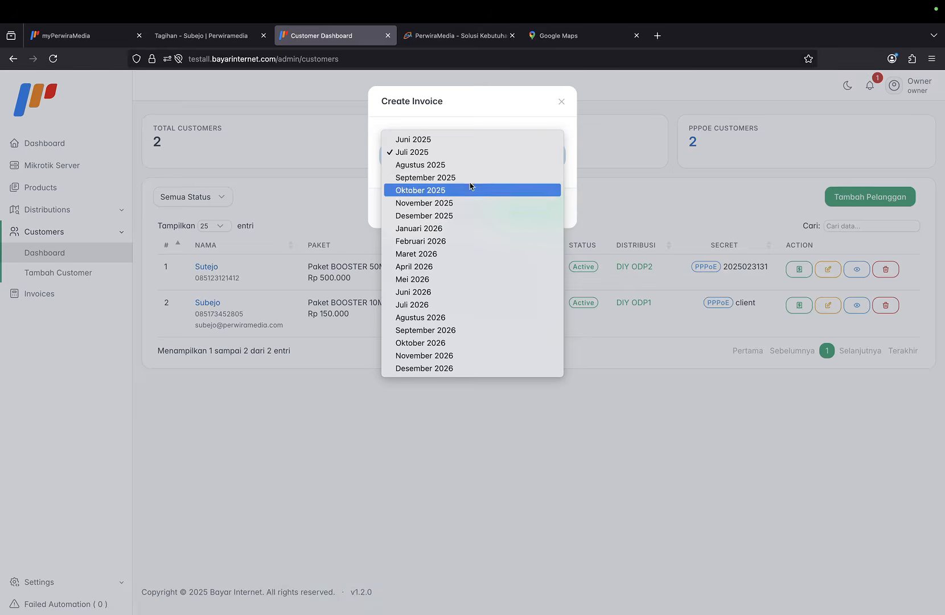
click(425, 165)
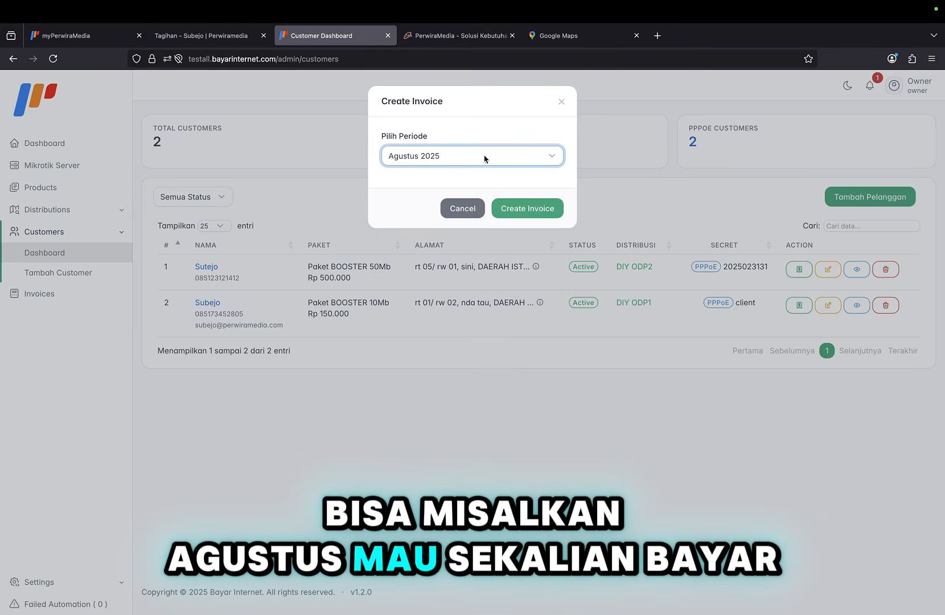
click(530, 209)
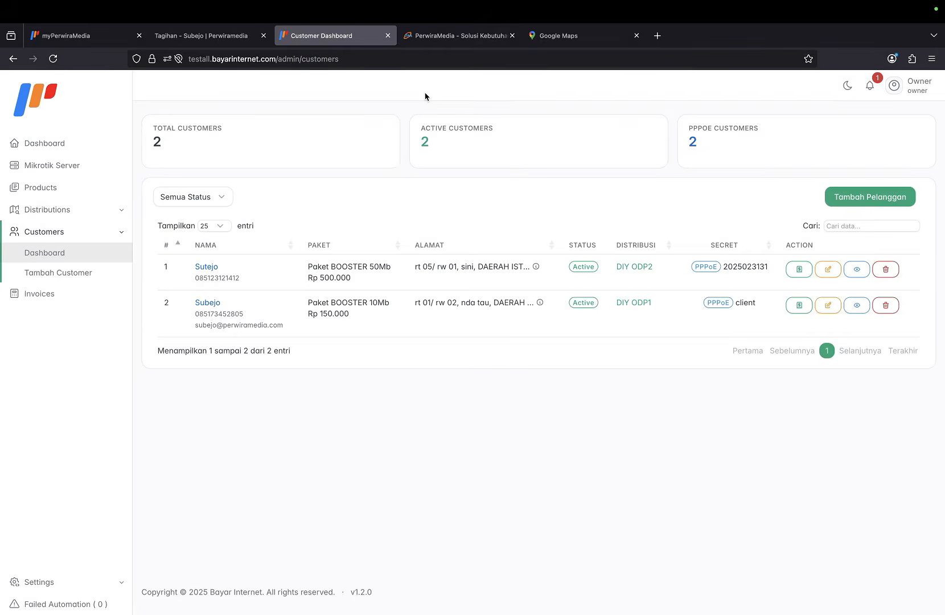
Copy the 50Mb customer's ID and look it up in the portal's Cek Tagihan.
click(851, 272)
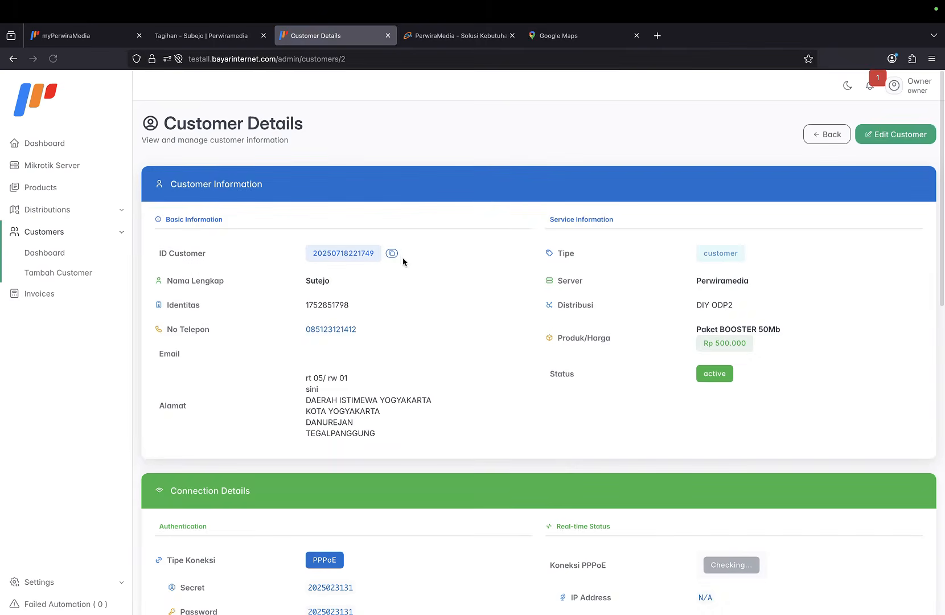
click(391, 254)
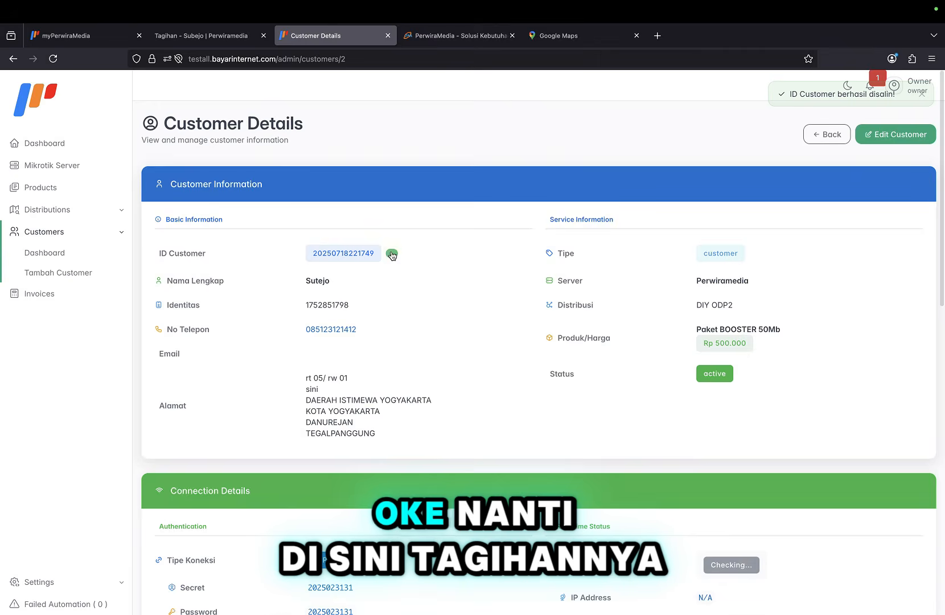
click(225, 39)
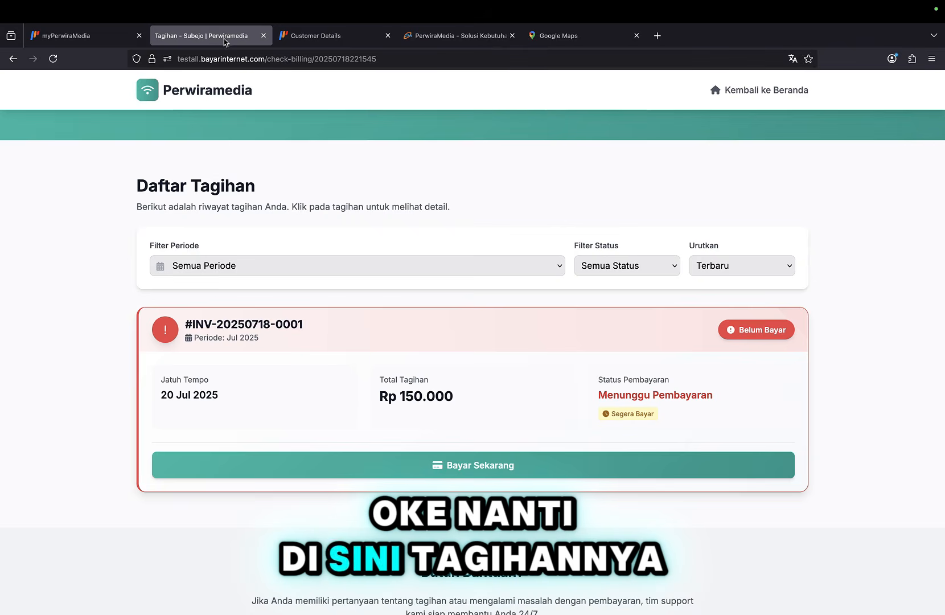
click(764, 92)
key(ctrl+v)
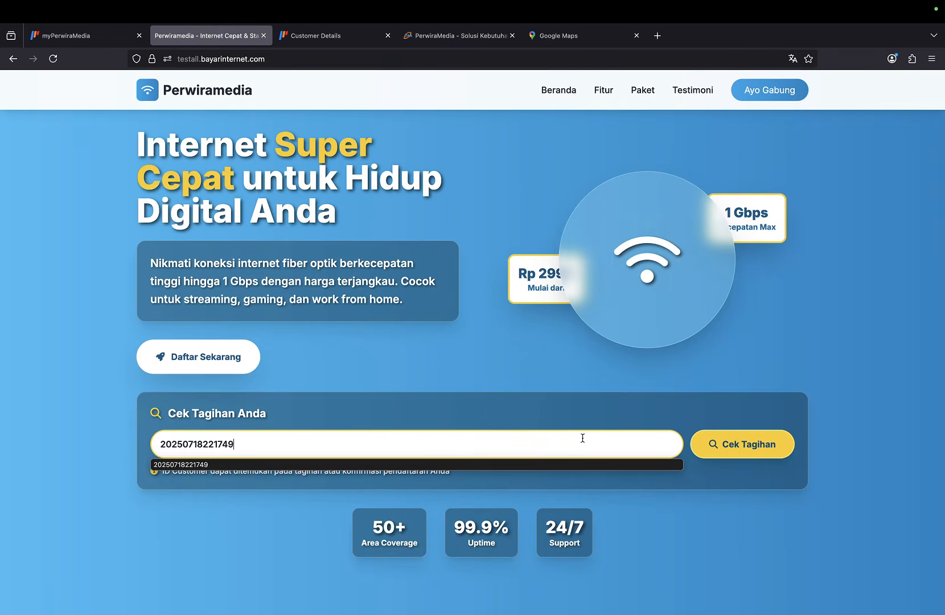
key(Return)
Try paying the first unpaid Rp 555.000 invoice, close the failed window, and return to Customer Details.
scroll(484, 451, down, 7)
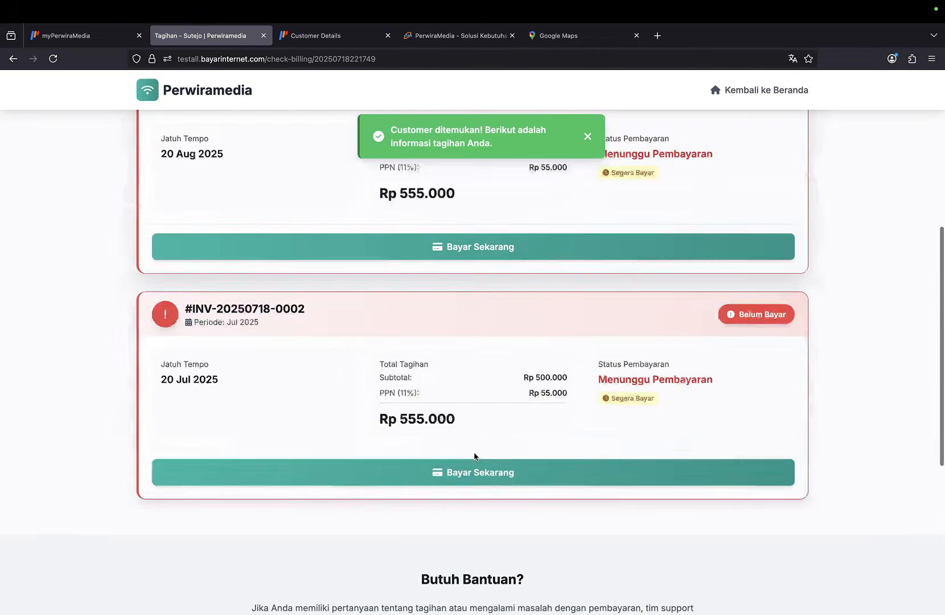
scroll(475, 454, up, 3)
click(465, 336)
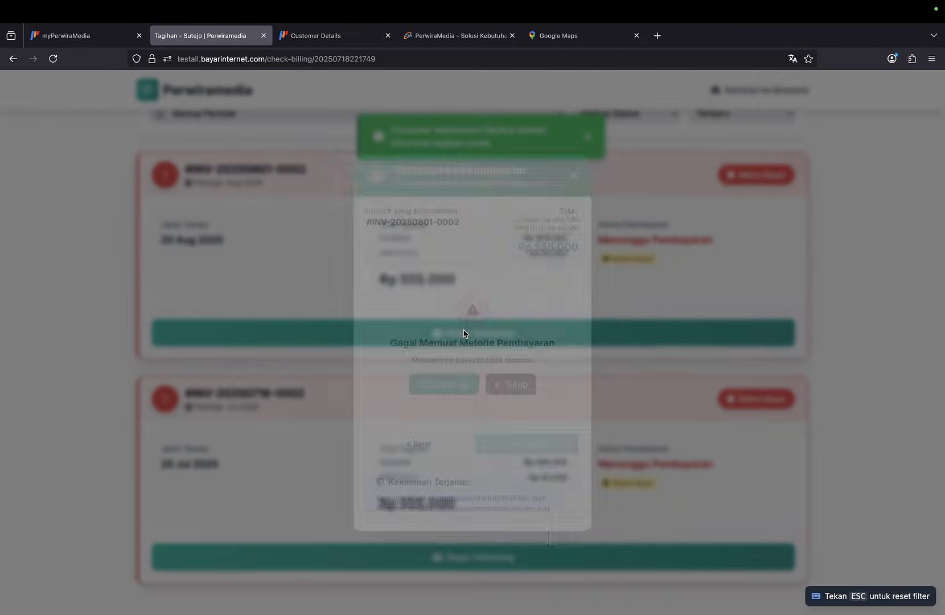
click(578, 169)
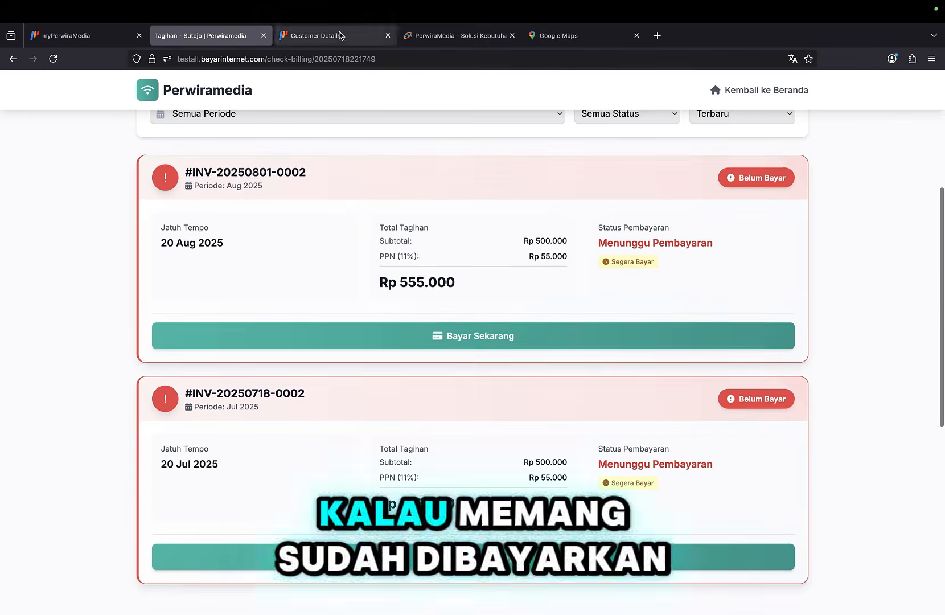
click(339, 35)
scroll(401, 322, down, 2)
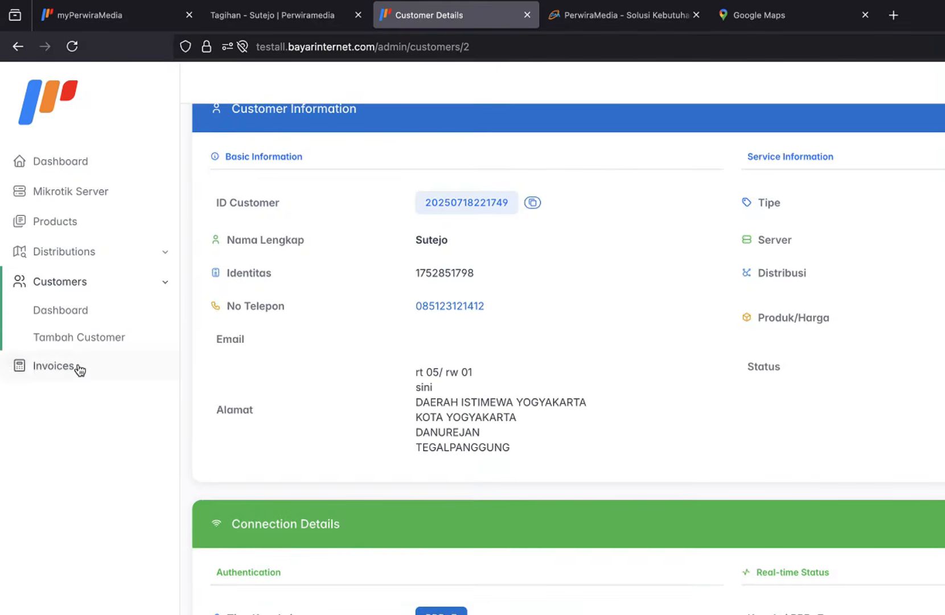
Mark the 01 Agt 2025 Rp 555.000 invoice as paid in the invoice list.
click(80, 367)
scroll(813, 431, right, 5)
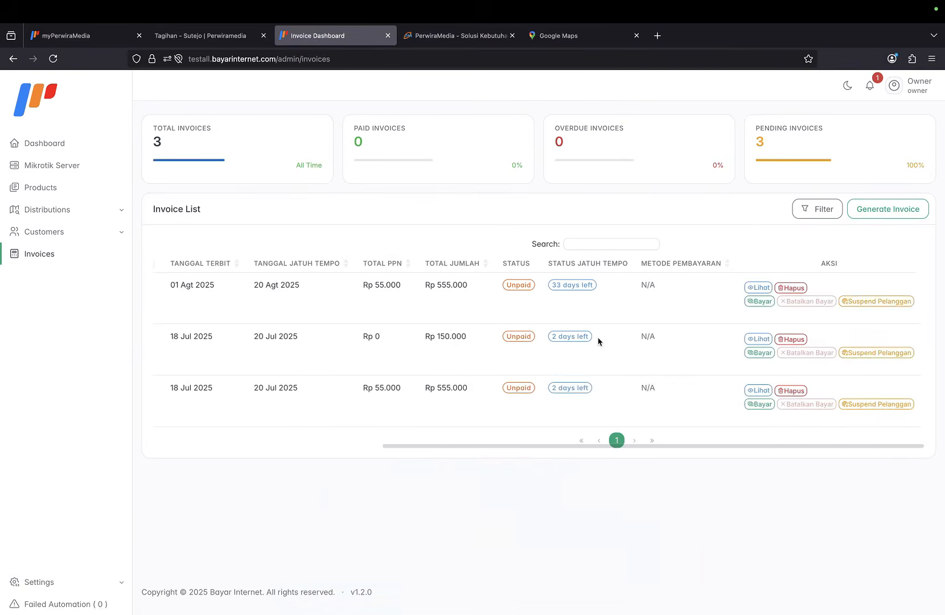
click(766, 301)
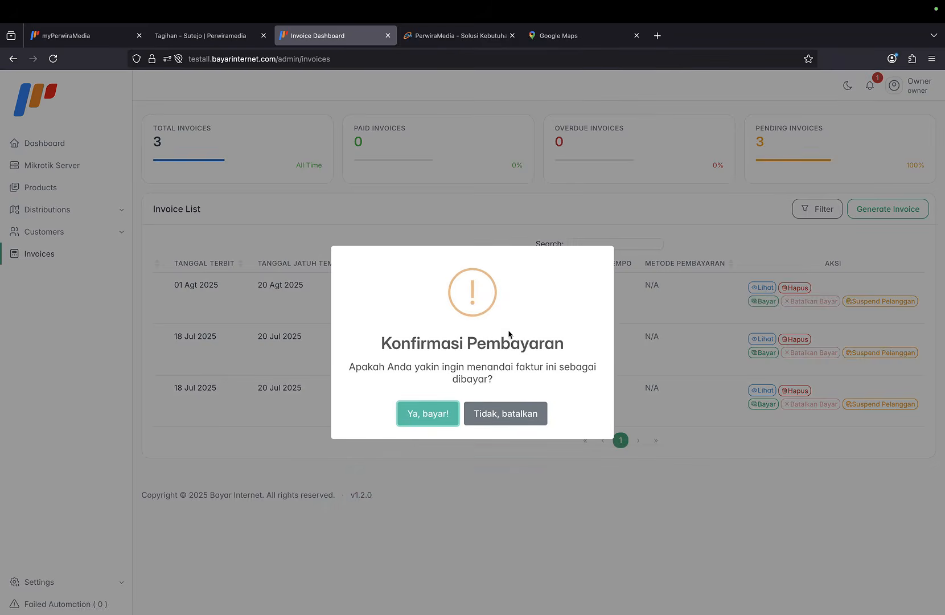
click(434, 412)
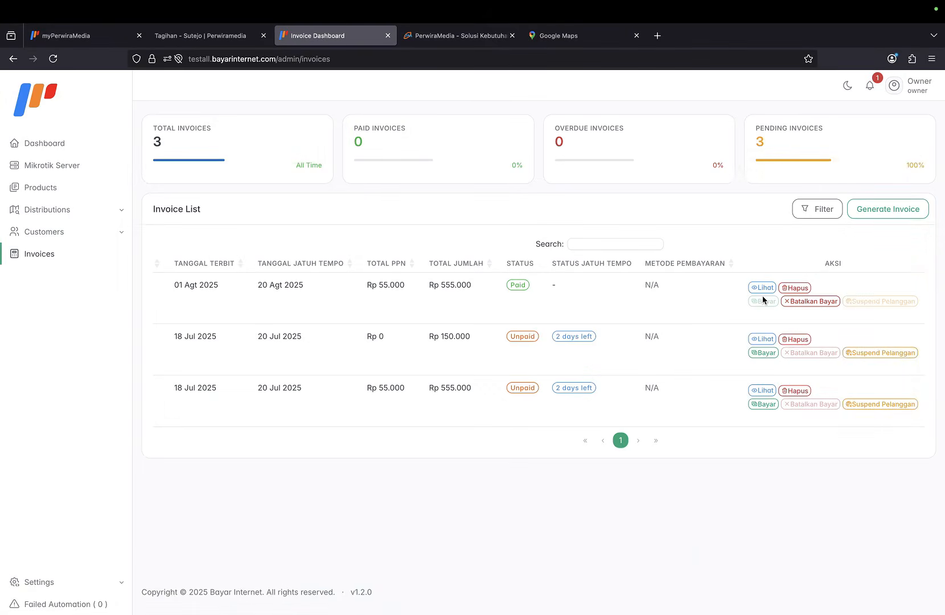
Cancel that payment so the August invoice is Unpaid again.
scroll(730, 321, left, 2)
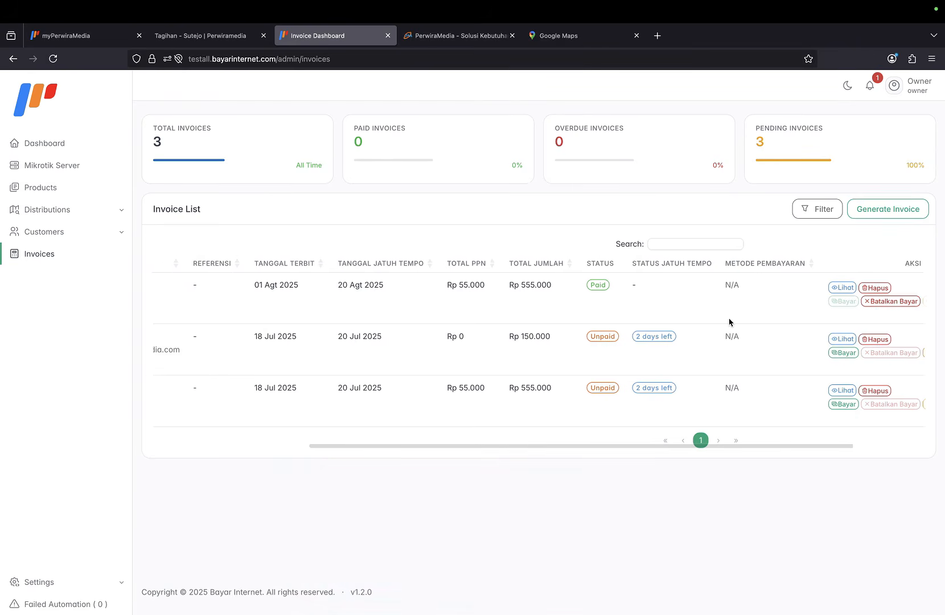
scroll(730, 321, right, 2)
scroll(646, 332, left, 2)
scroll(683, 325, right, 2)
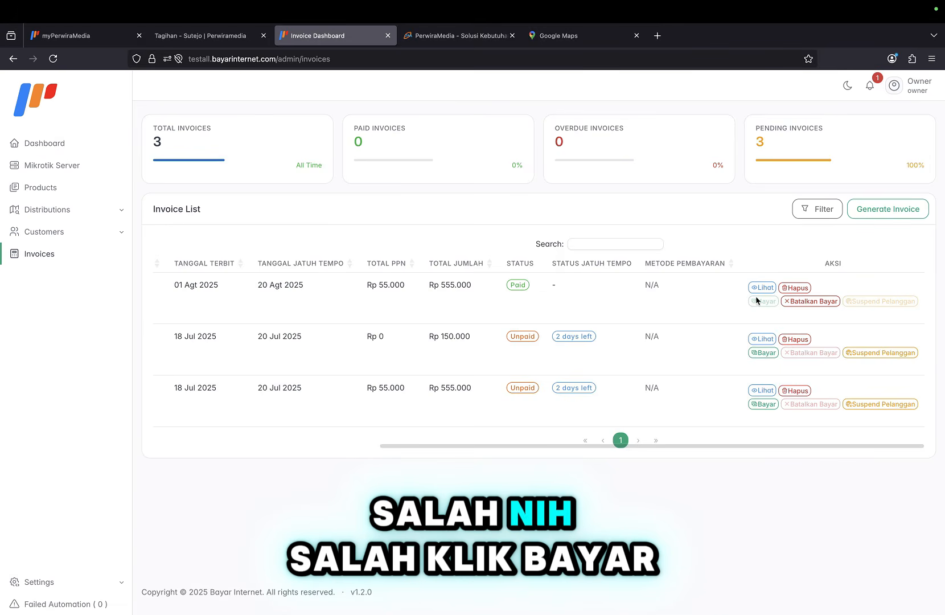
scroll(742, 311, left, 2)
scroll(741, 309, right, 2)
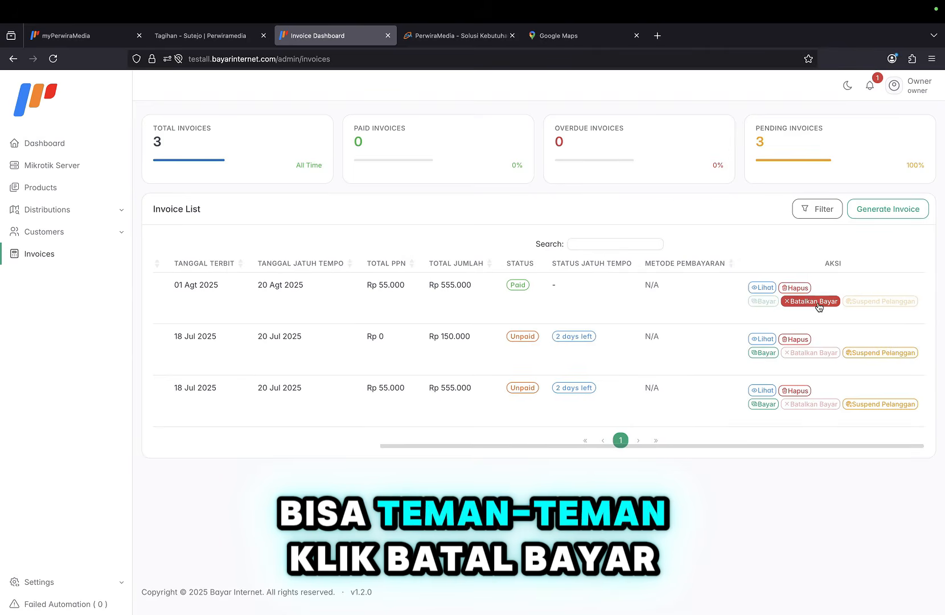
click(819, 303)
click(426, 413)
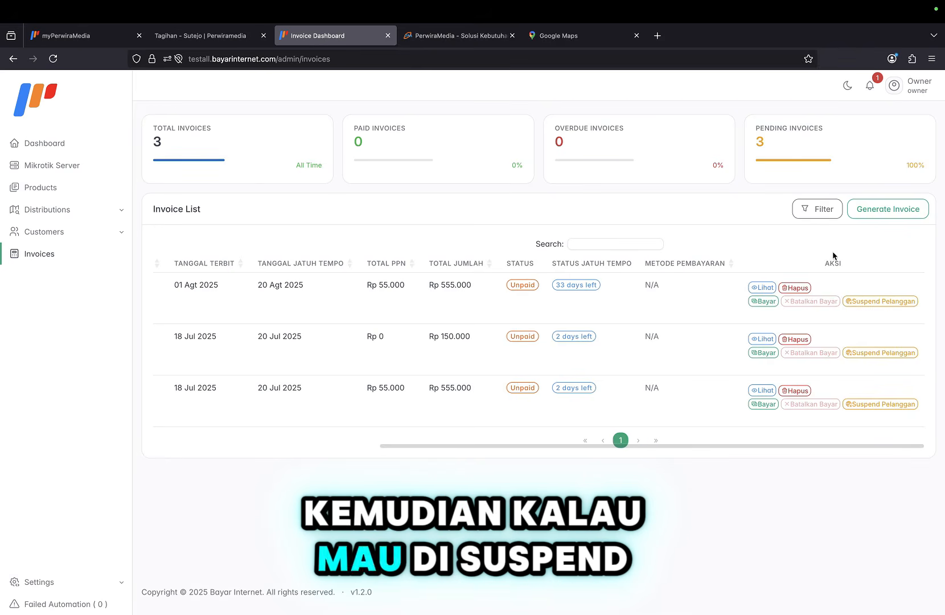
click(889, 306)
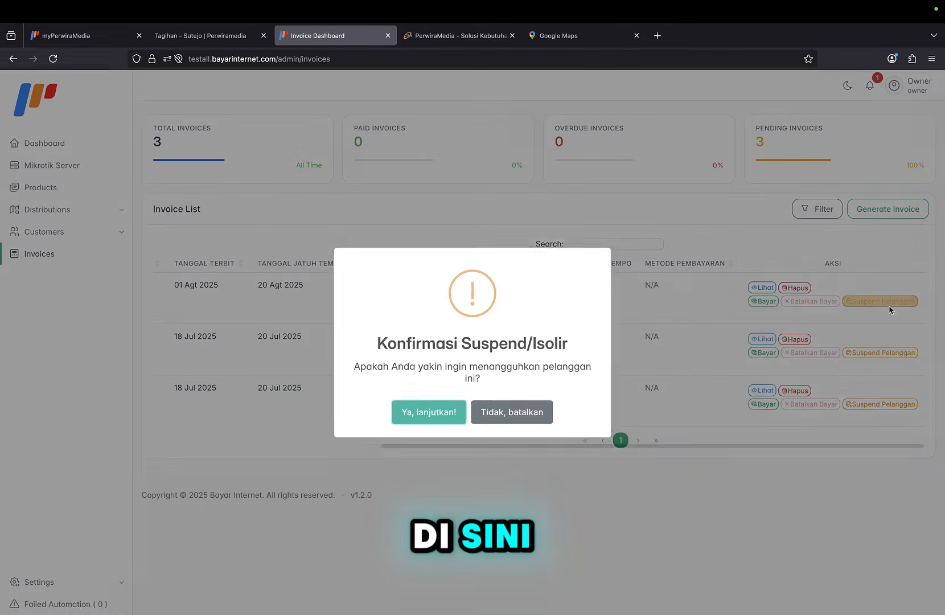
click(456, 414)
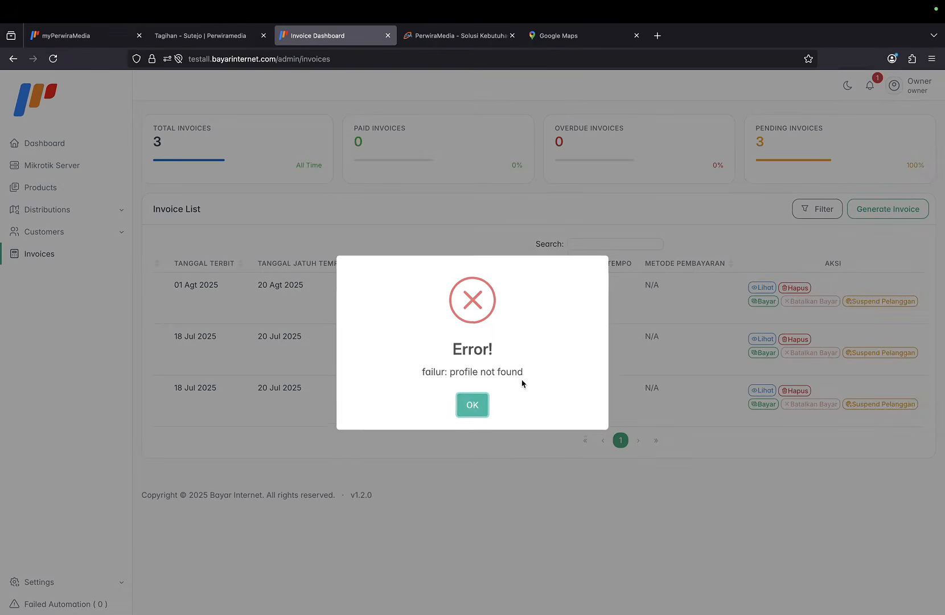
click(472, 407)
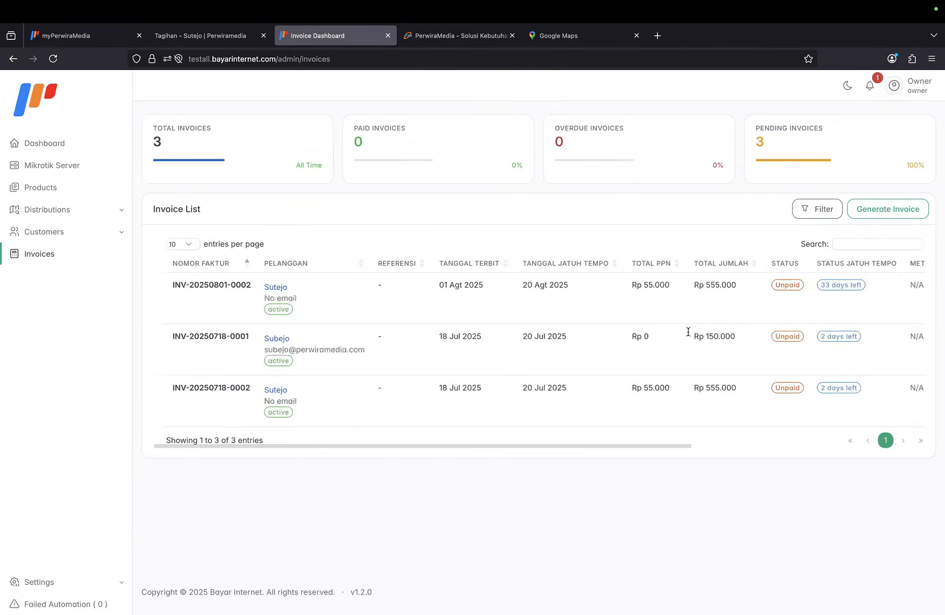
click(886, 298)
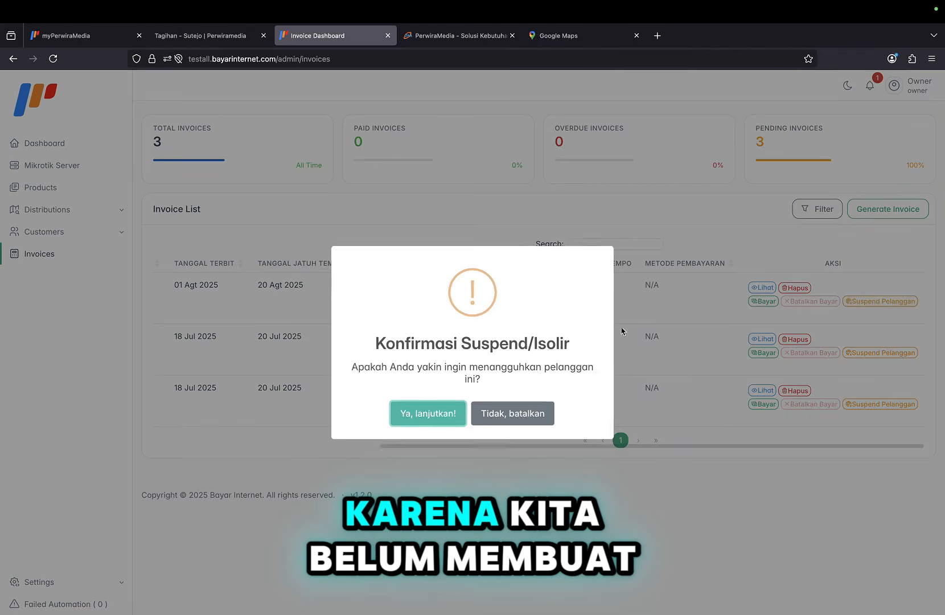
click(429, 419)
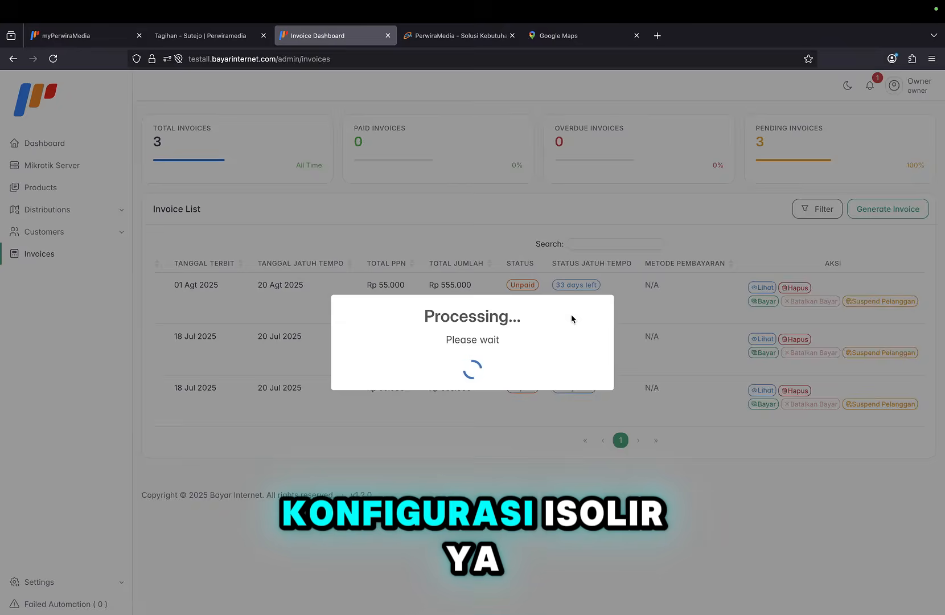
click(479, 413)
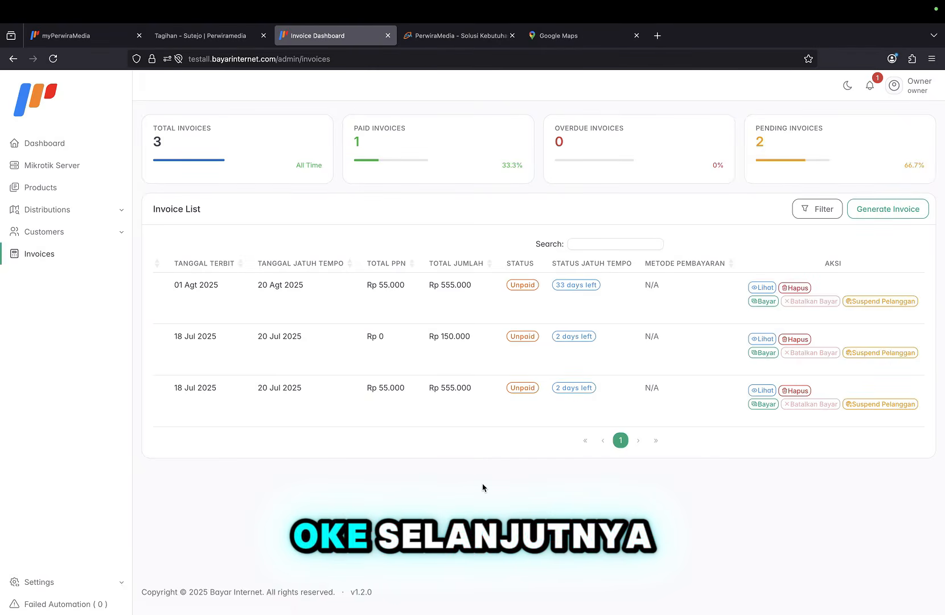
scroll(424, 356, left, 5)
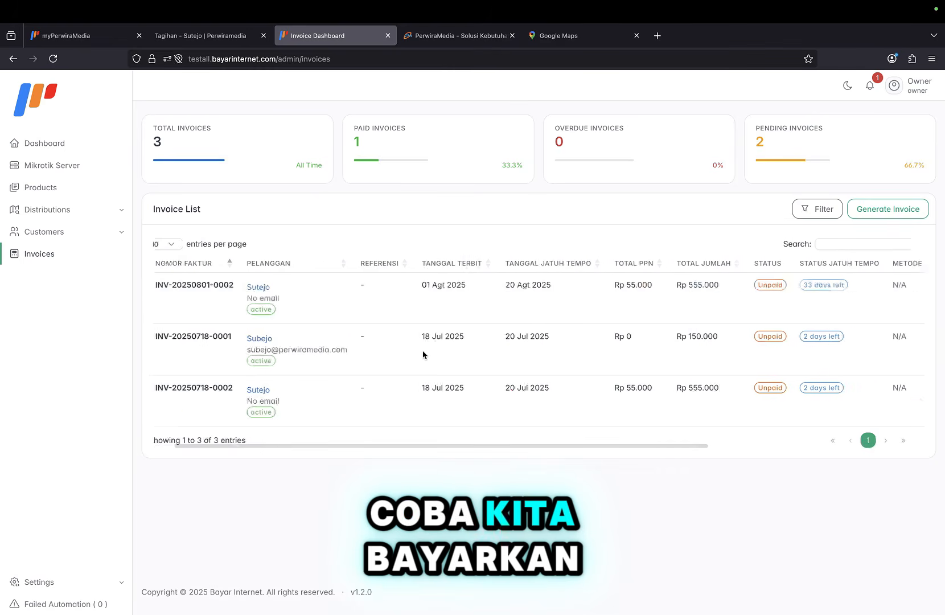
scroll(423, 356, right, 1)
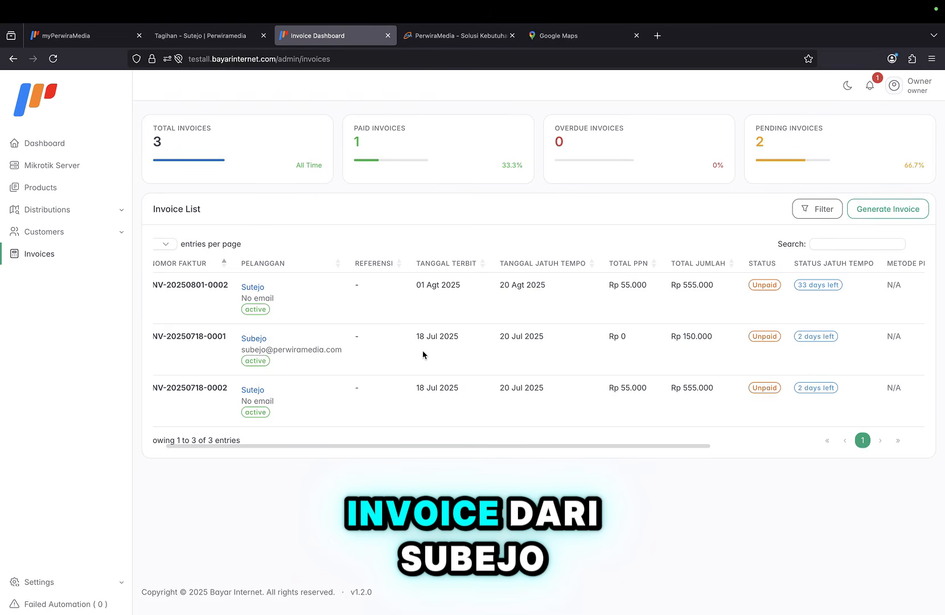
scroll(423, 354, right, 5)
scroll(422, 353, left, 5)
scroll(422, 353, right, 5)
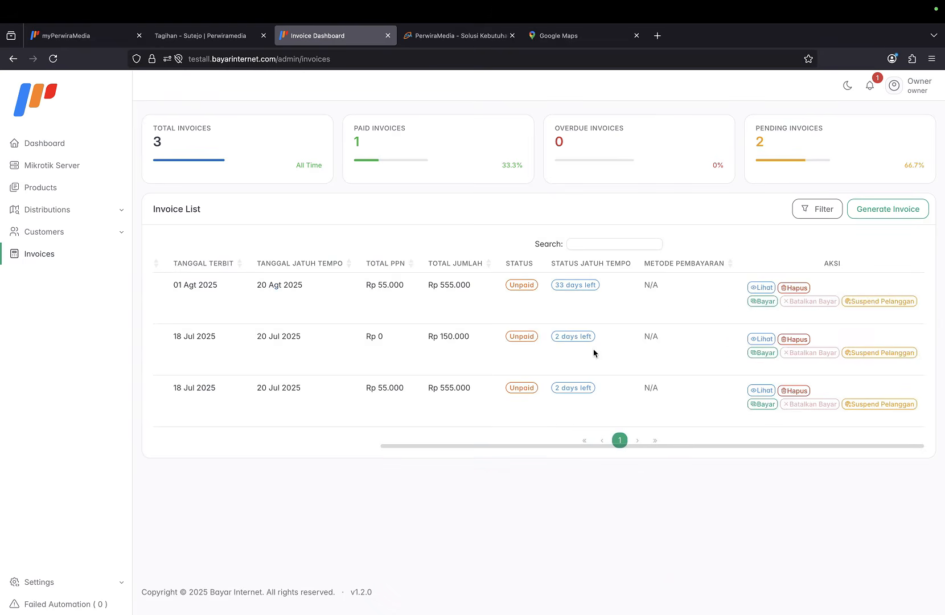
click(763, 353)
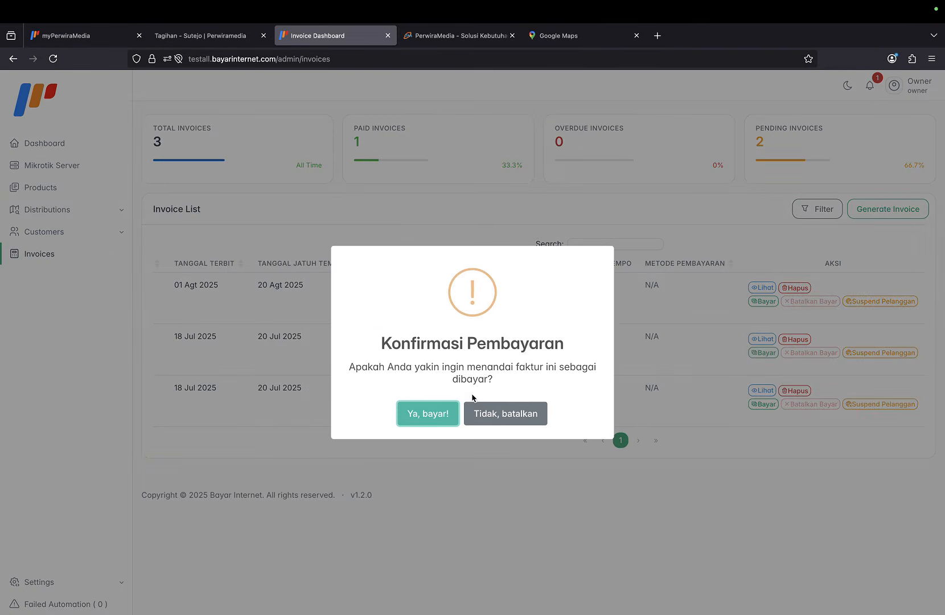
click(448, 418)
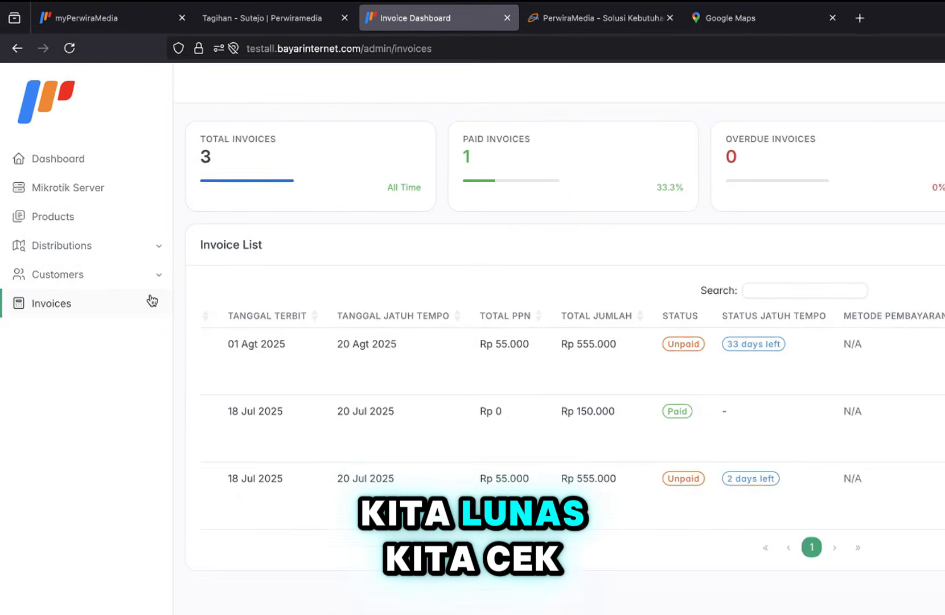
click(83, 232)
click(76, 249)
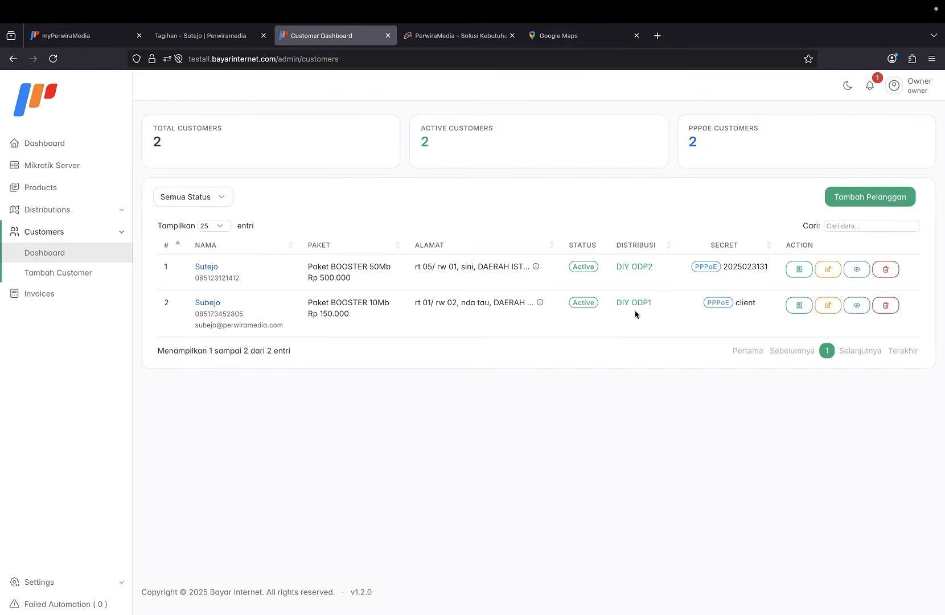
Copy the 10Mb customer's ID from their details and look up their bills on the portal.
click(862, 307)
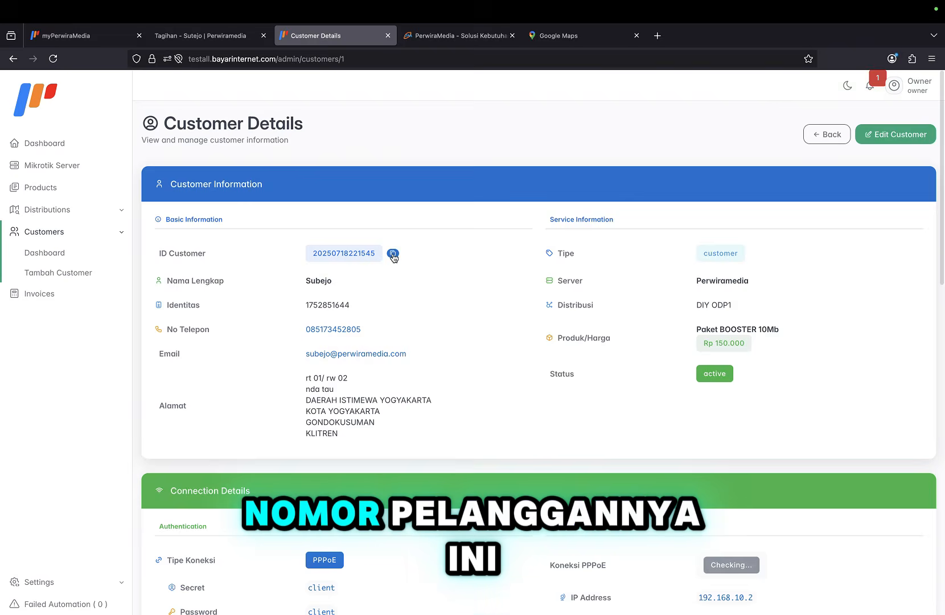
click(391, 251)
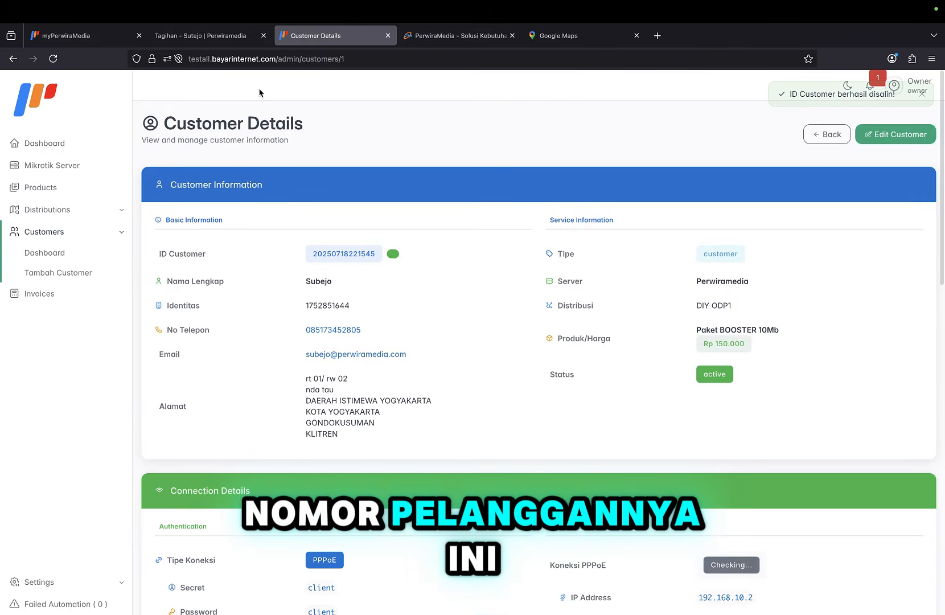
click(208, 31)
scroll(329, 228, up, 5)
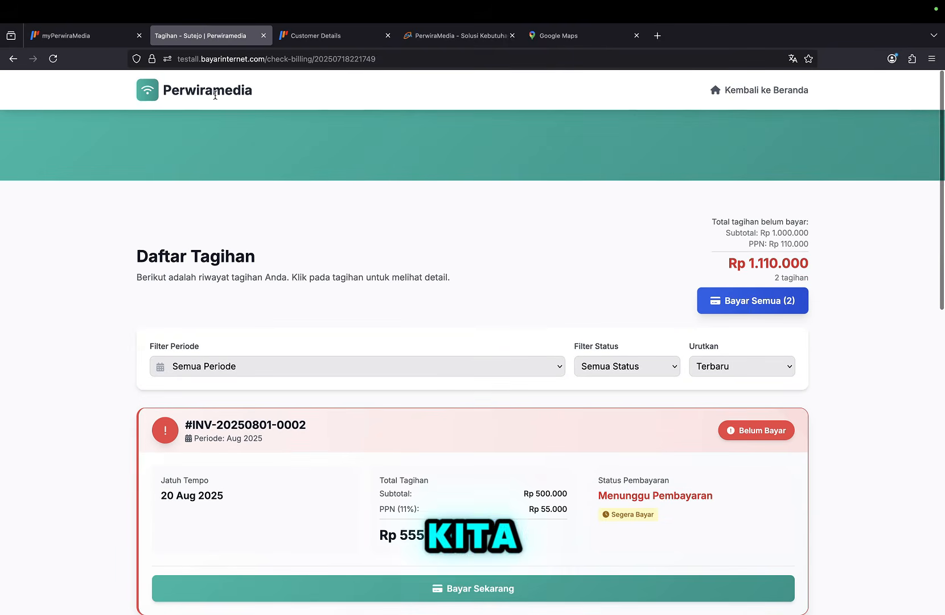
click(717, 94)
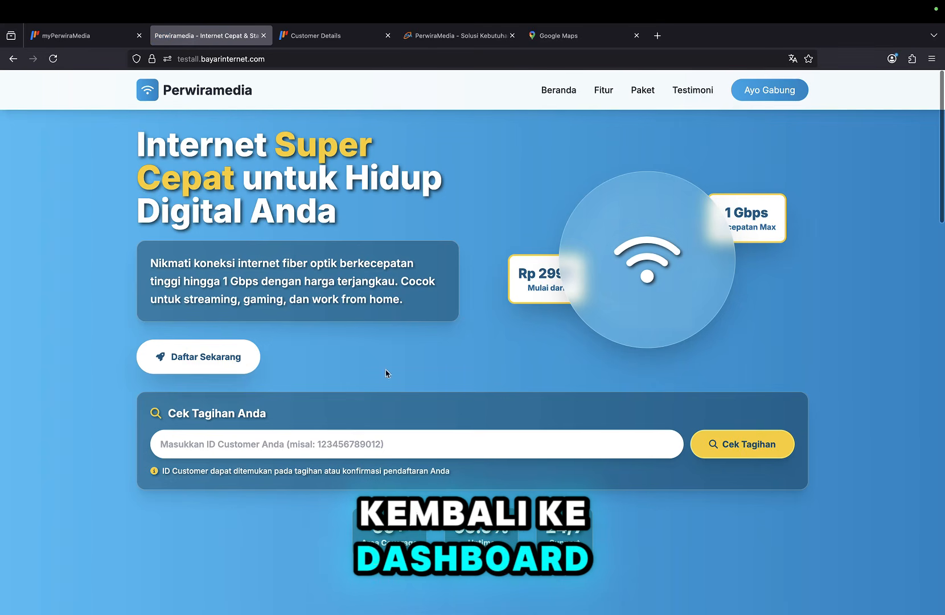
click(361, 433)
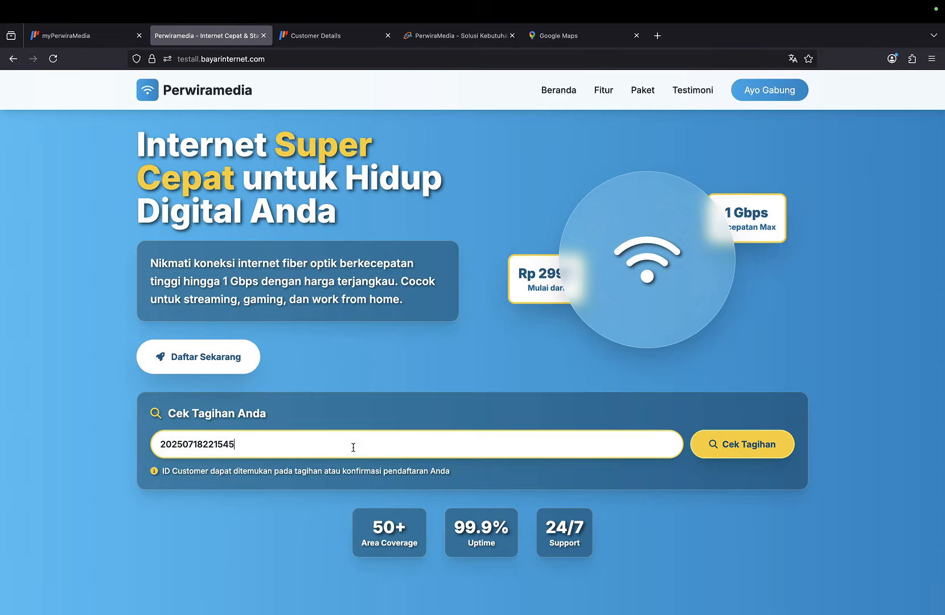
click(719, 445)
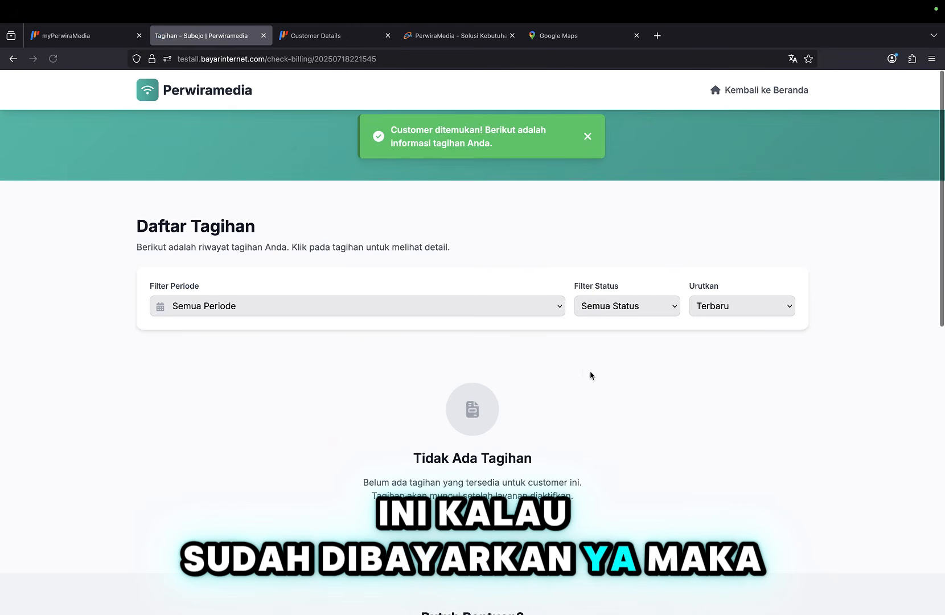
Confirm the portal shows 'Tidak Ada Tagihan', check the Filter Periode dropdown, and return to Customer Details.
scroll(585, 371, down, 1)
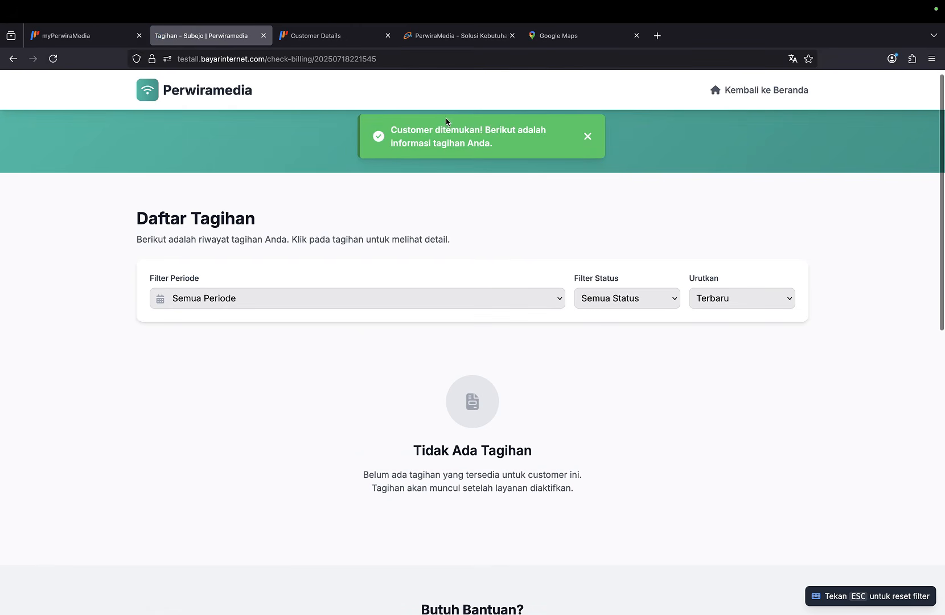
scroll(470, 205, down, 5)
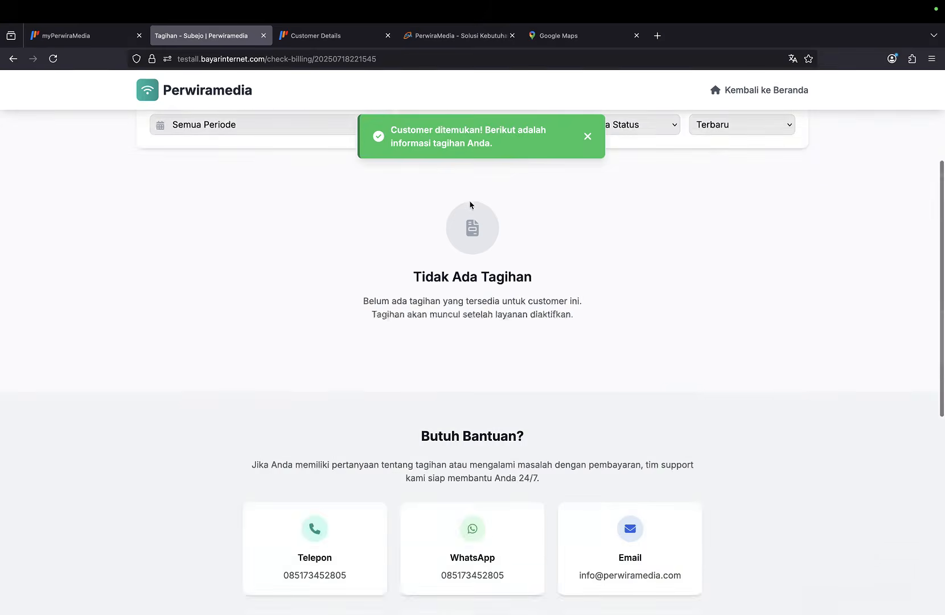
scroll(471, 205, up, 5)
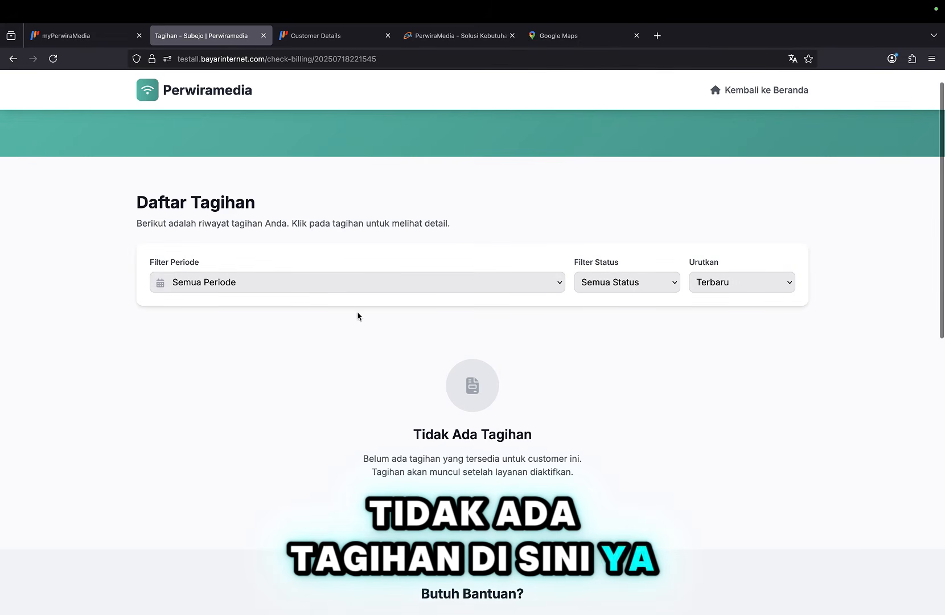
click(354, 285)
click(353, 319)
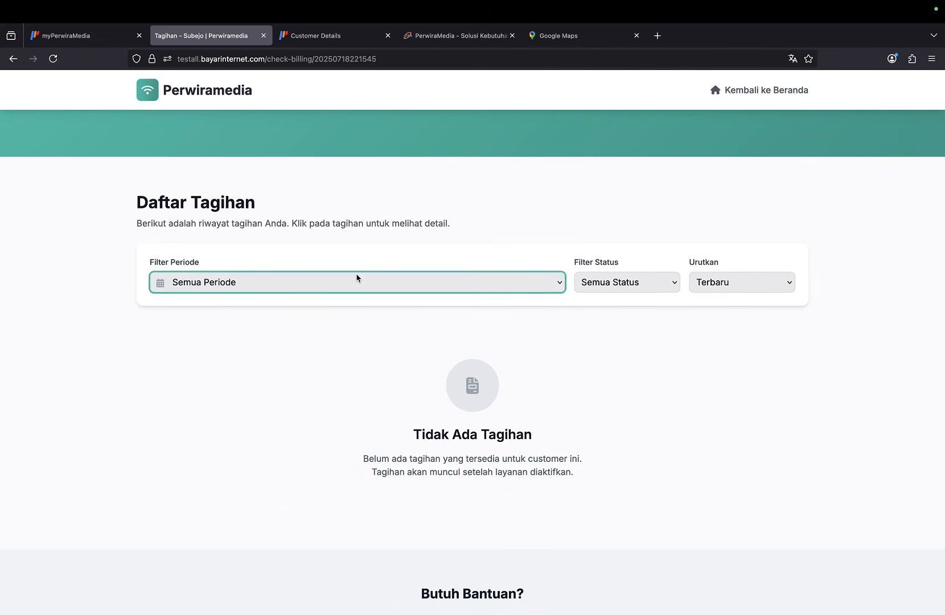
click(351, 37)
scroll(424, 306, down, 1)
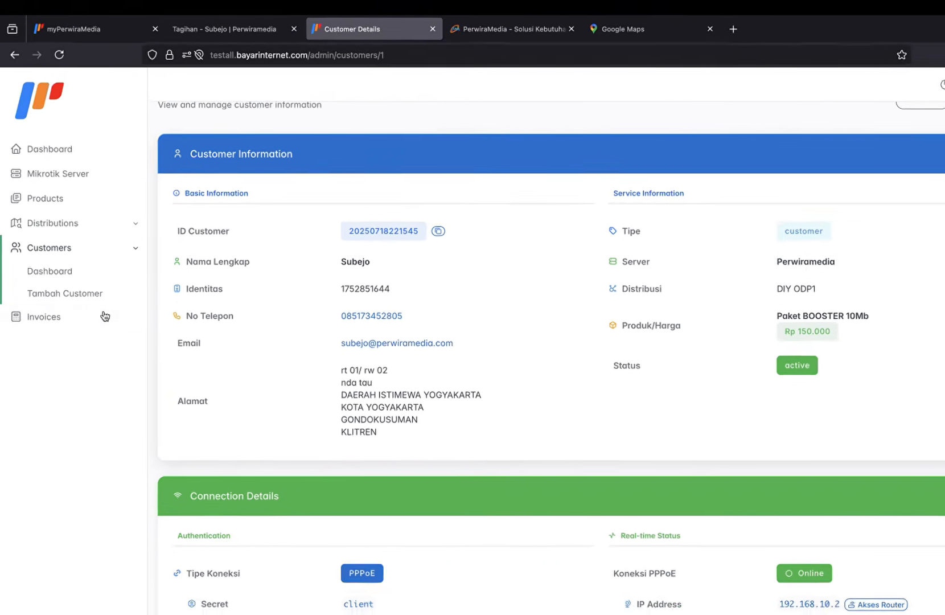
click(105, 316)
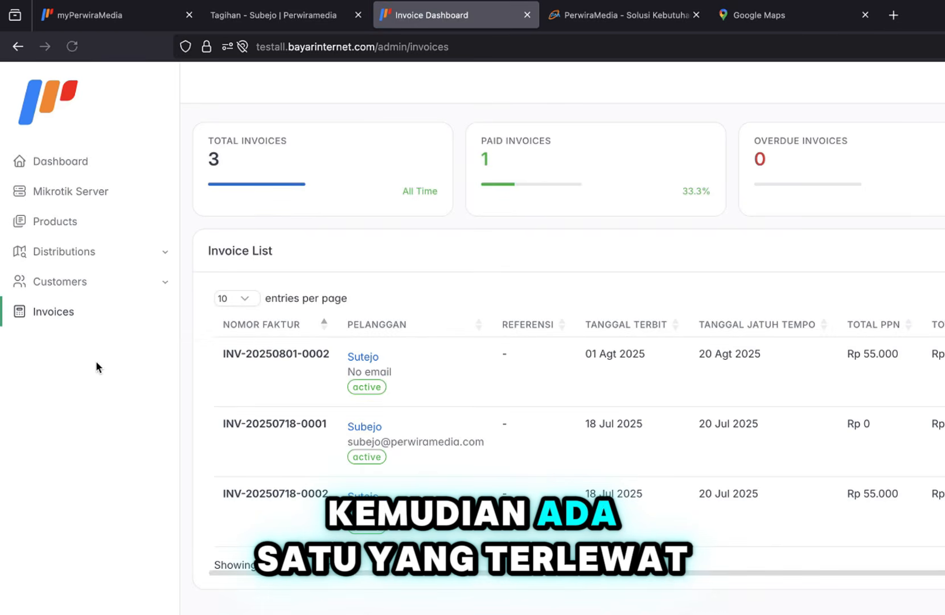
click(75, 288)
click(74, 308)
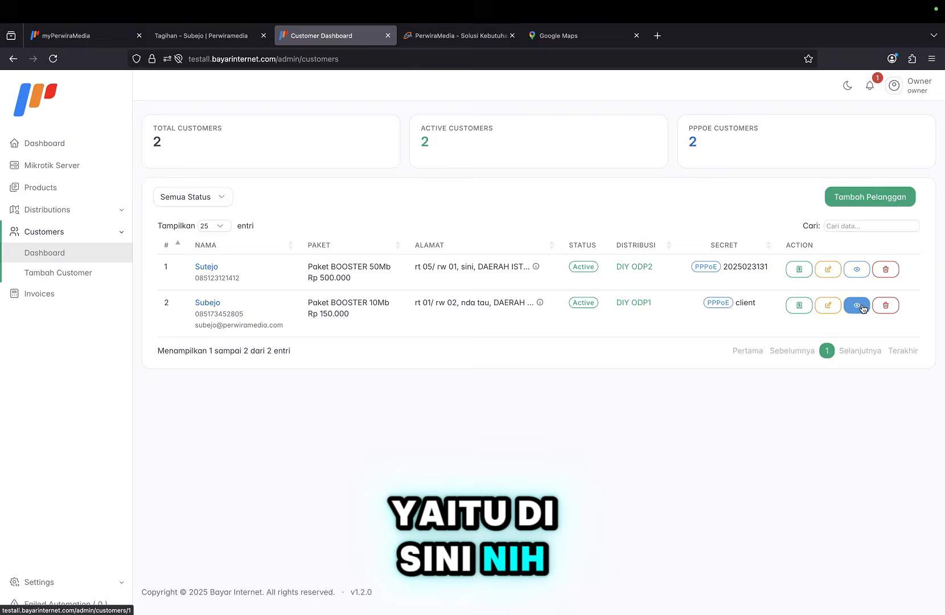
click(859, 306)
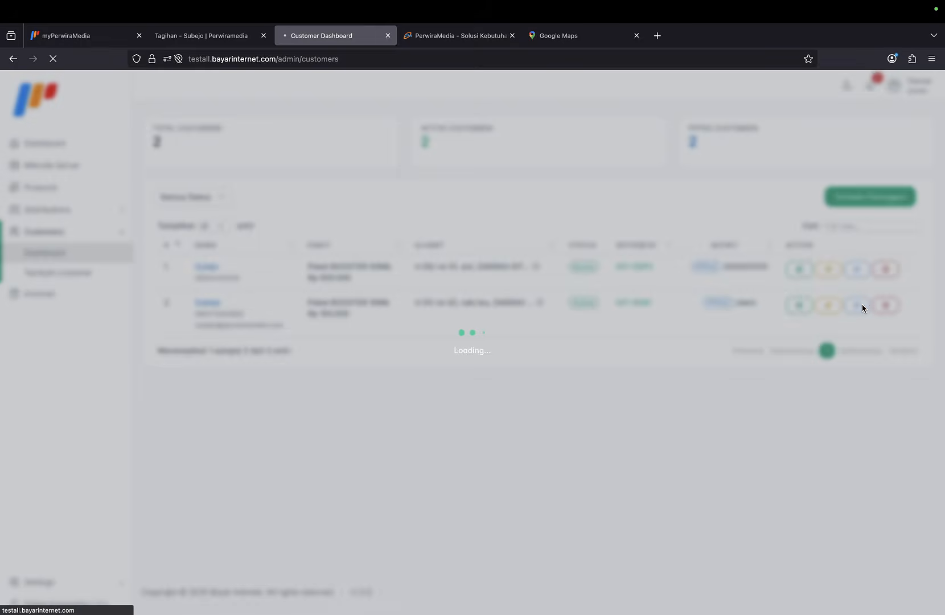
scroll(739, 377, down, 5)
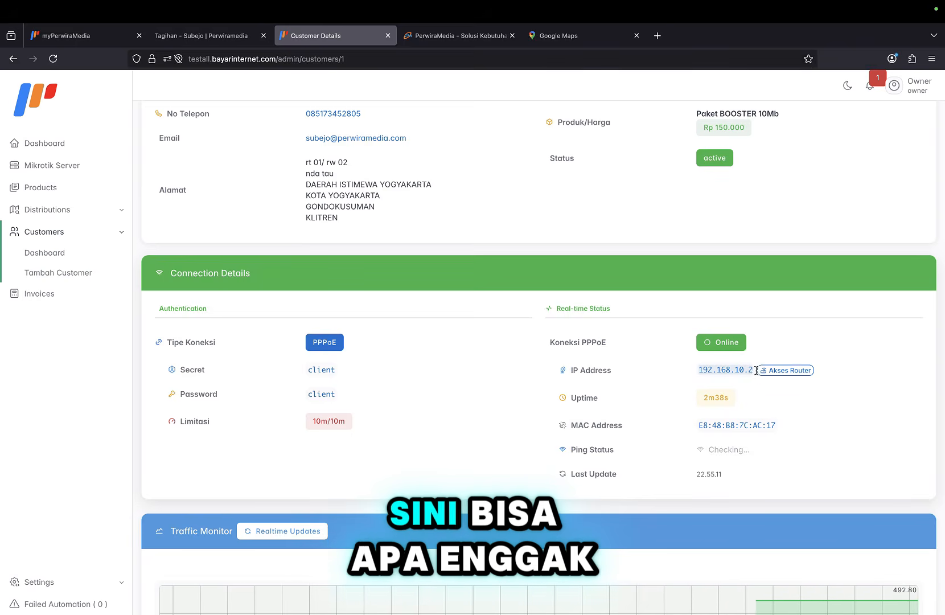
Open the router's local login page at 192.168.10.2 in a new tab.
click(658, 35)
key(super+v)
key(Return)
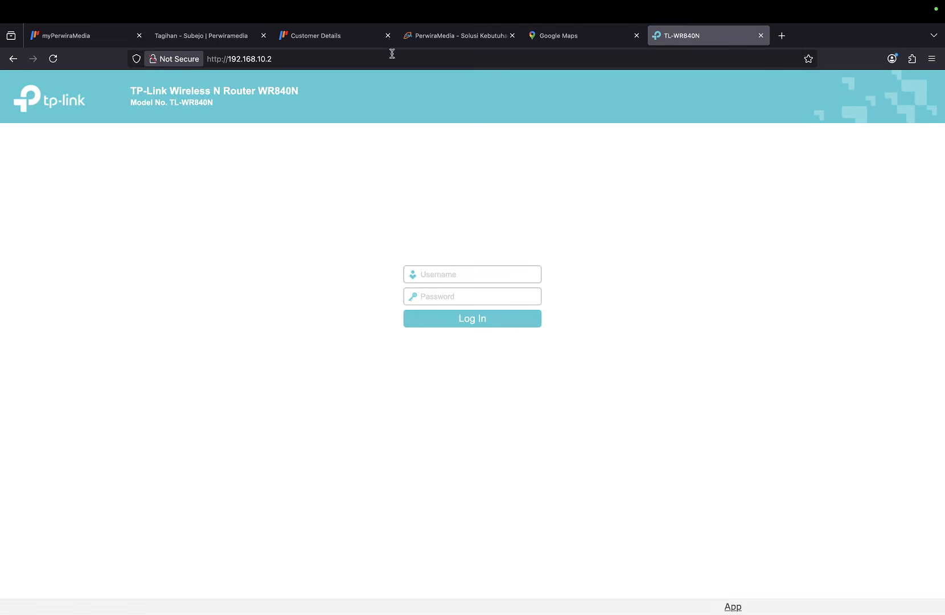
click(359, 35)
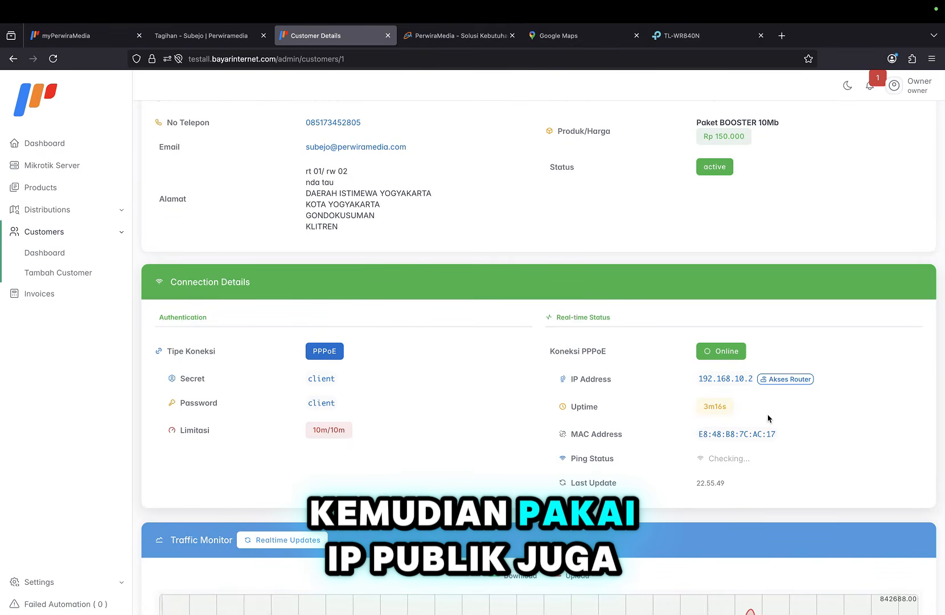
scroll(767, 418, down, 1)
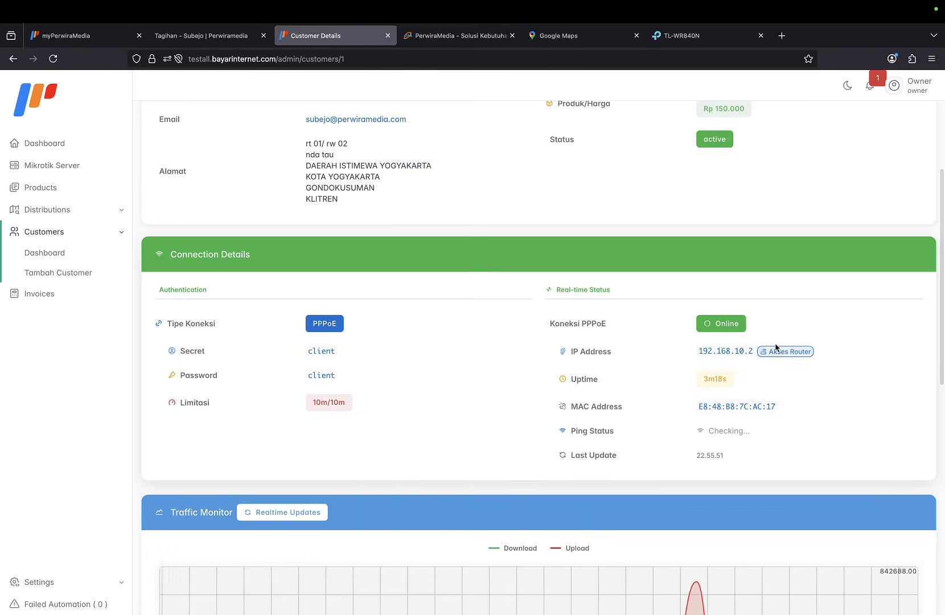
click(777, 352)
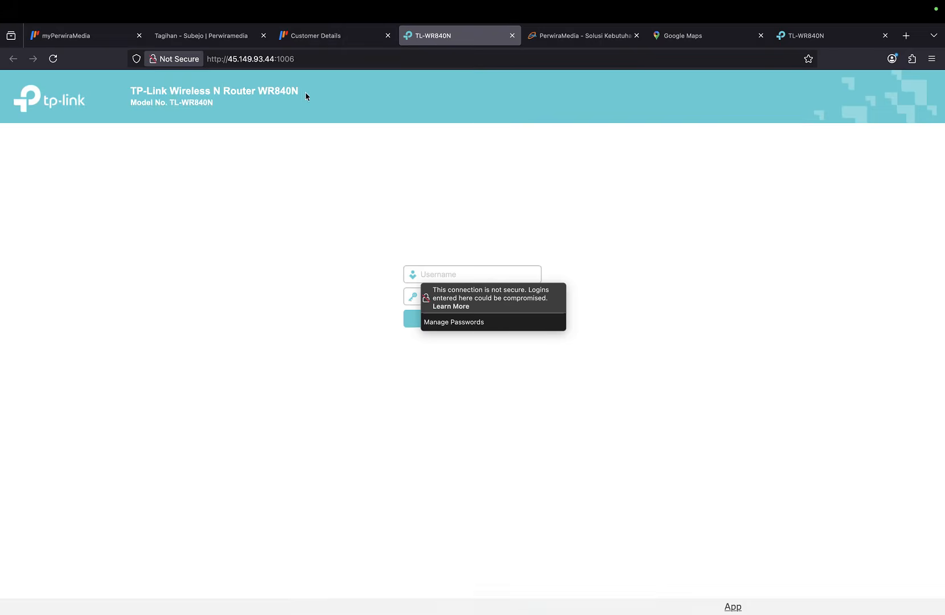
click(324, 36)
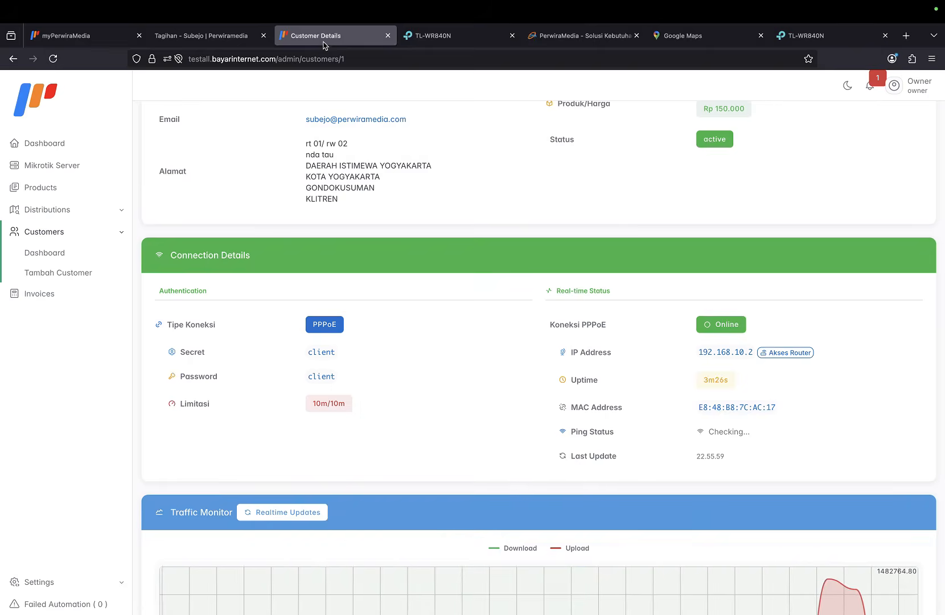
scroll(488, 361, down, 3)
scroll(486, 361, up, 2)
scroll(486, 361, up, 3)
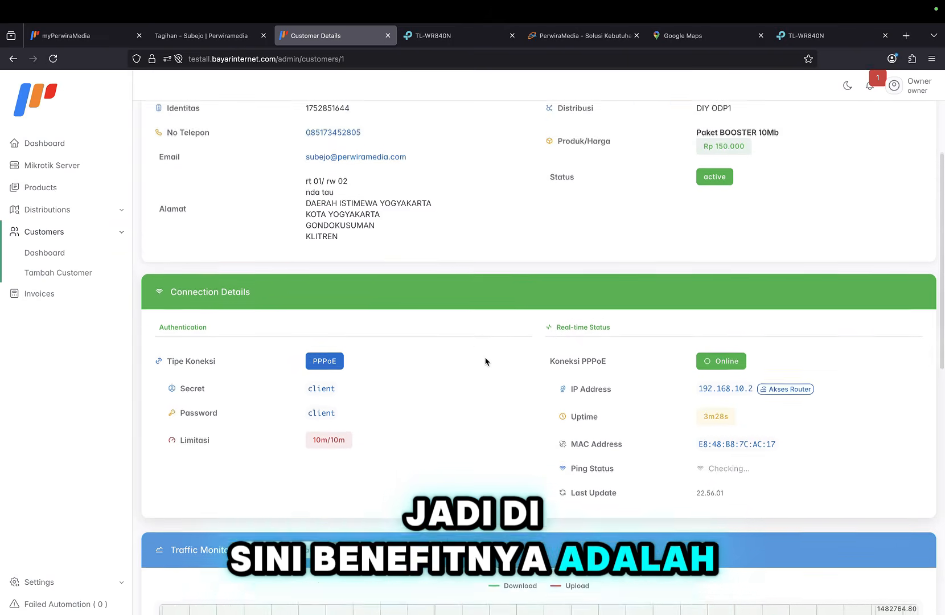
View the Perwiramedia Mikrotik server's details, then open the customer dashboard.
click(71, 171)
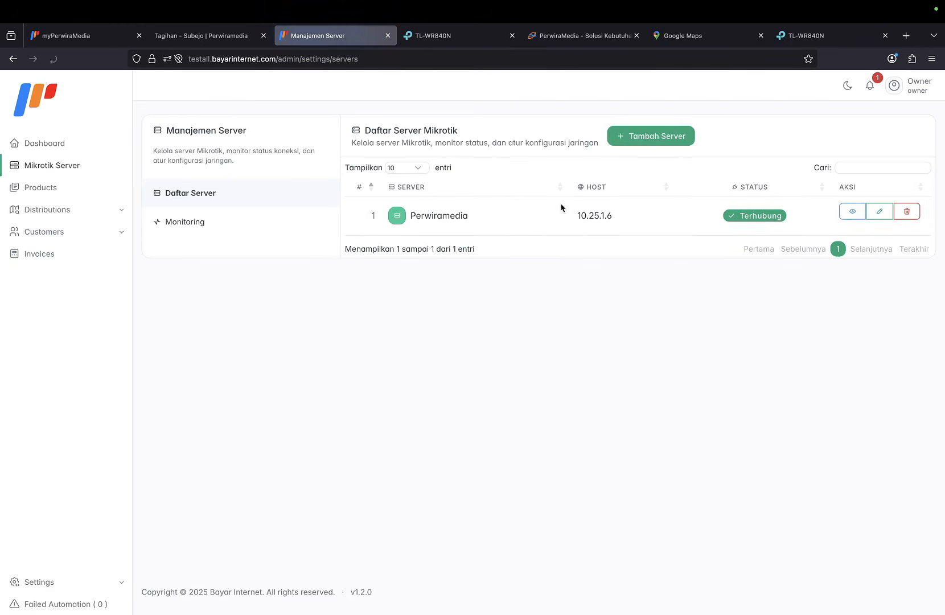
click(853, 212)
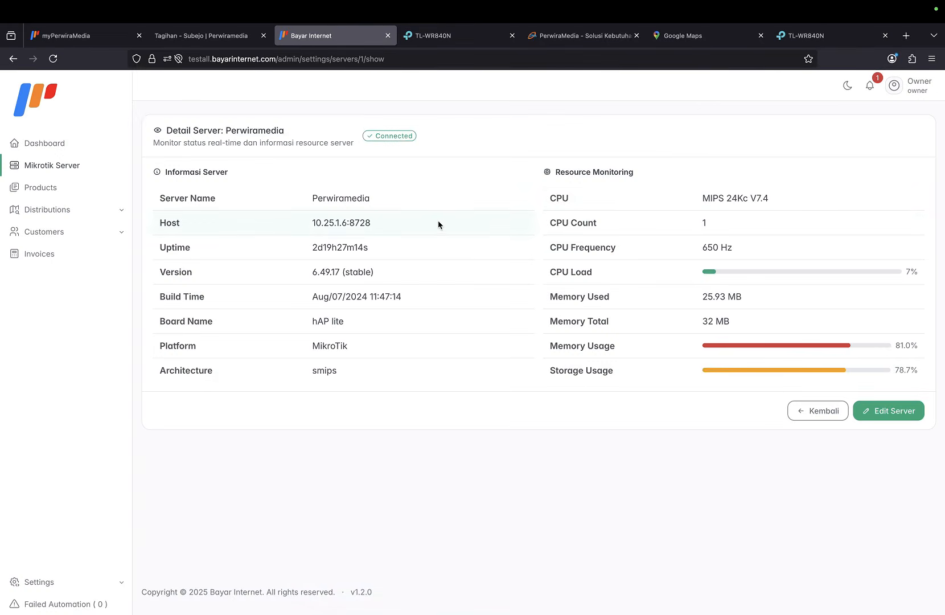
click(103, 220)
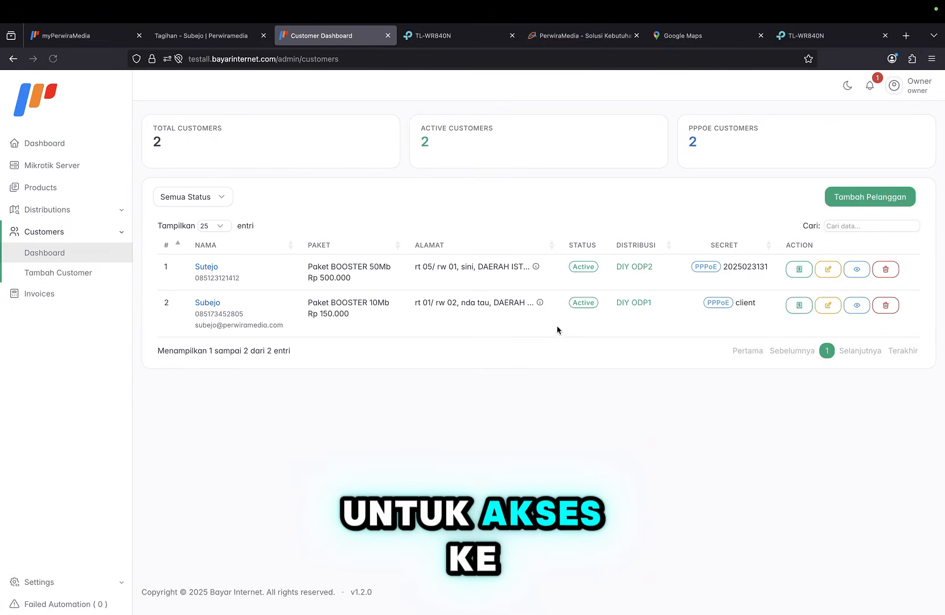
Open the 10Mb customer's details and reload the TL-WR840N router login to register traffic.
click(859, 311)
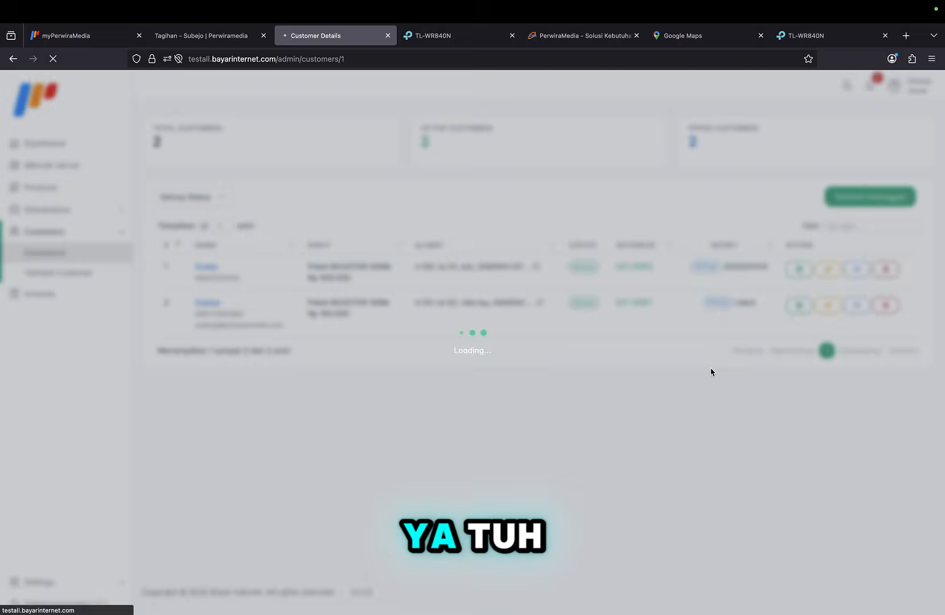
scroll(711, 371, down, 6)
scroll(711, 371, down, 3)
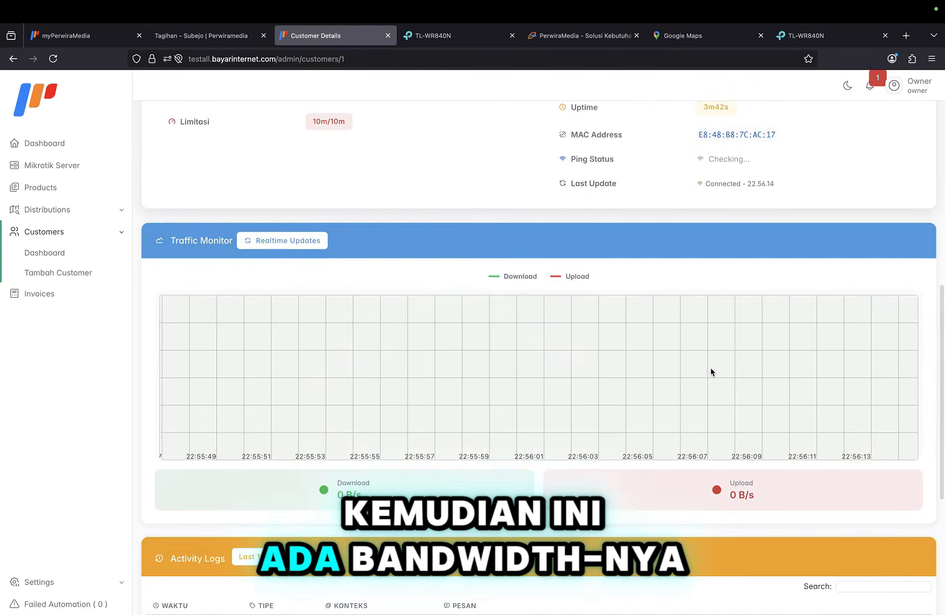
click(459, 42)
click(53, 59)
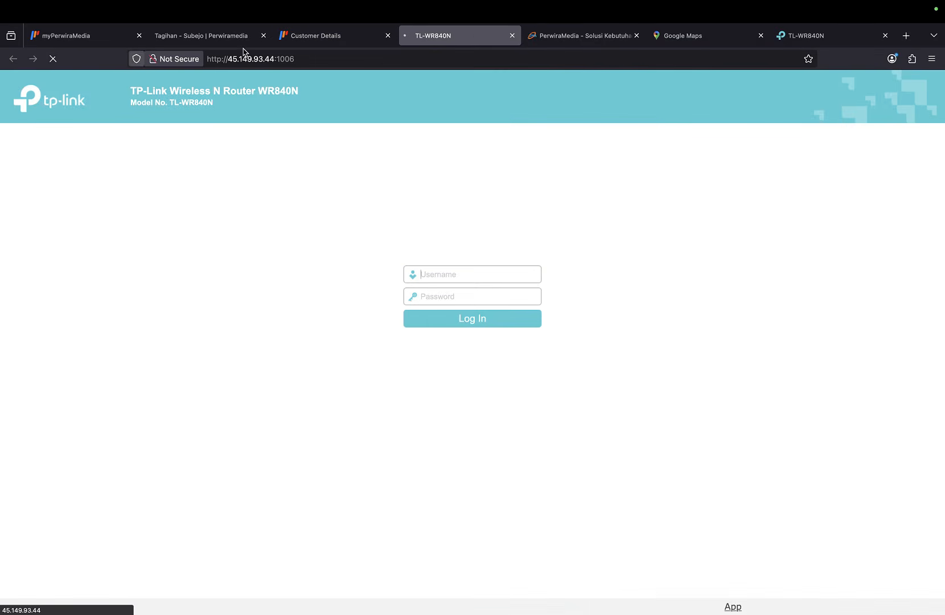
click(342, 44)
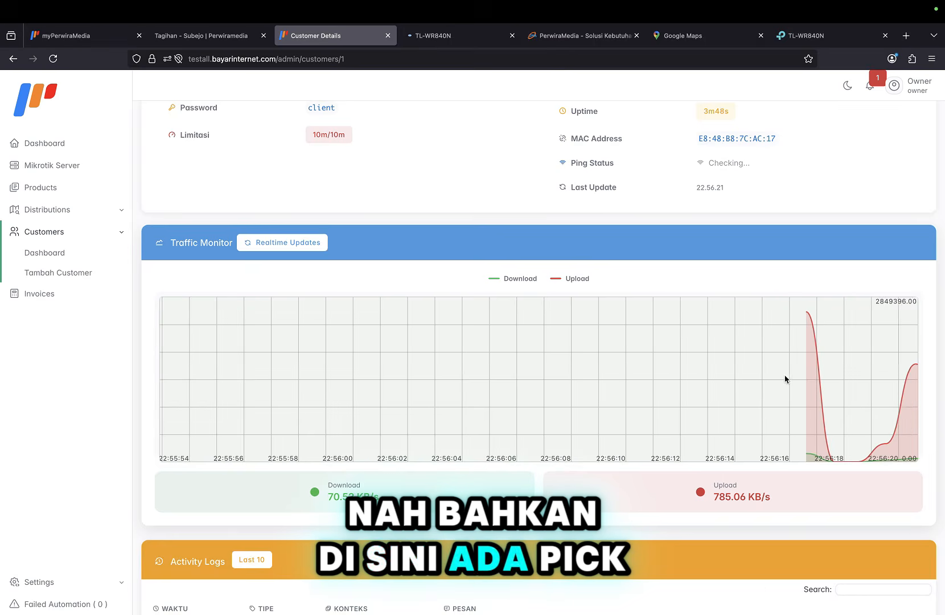
scroll(838, 392, up, 1)
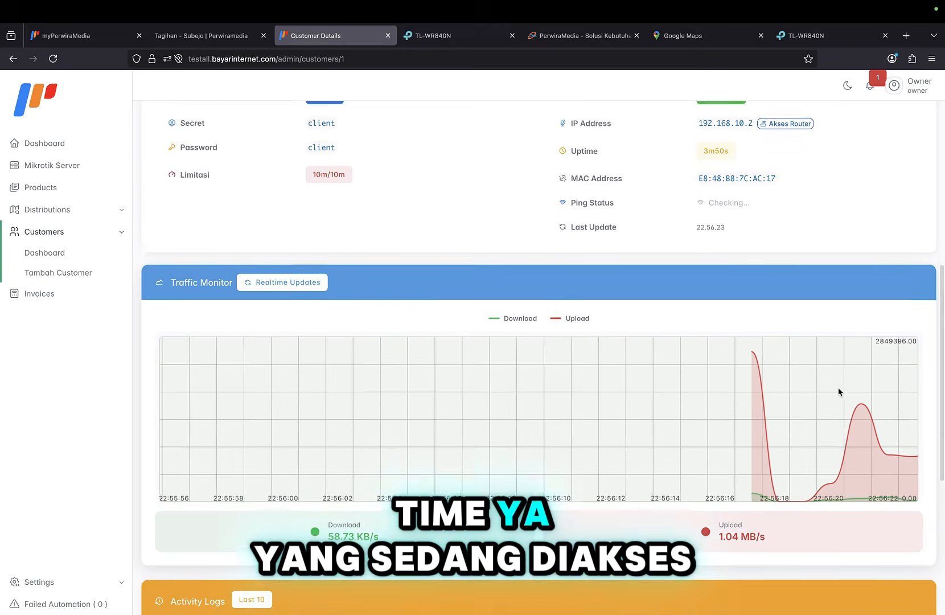
scroll(838, 392, up, 8)
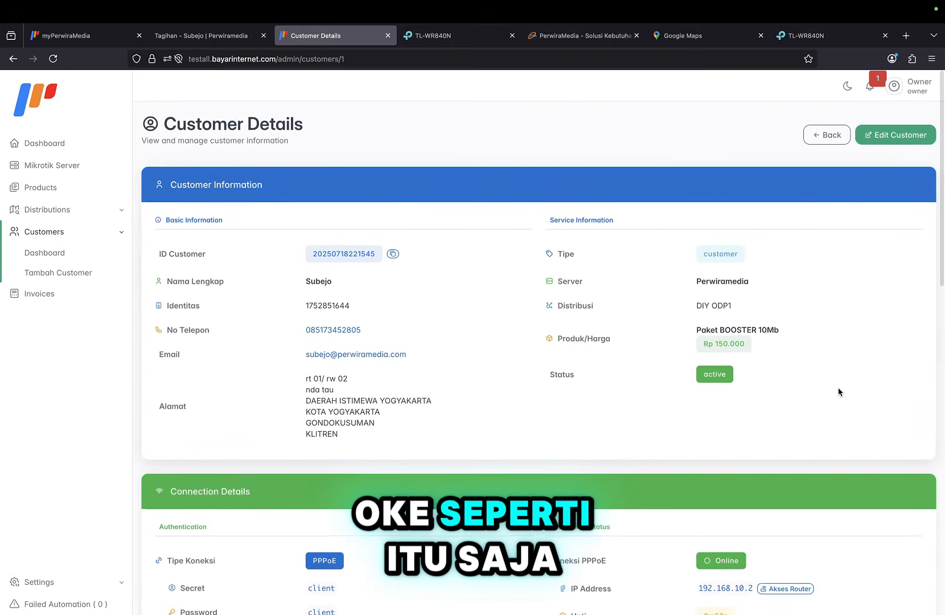
Review the dashboard: 2 active customers, Rp 150,000 collected, Rp 1,110,000 in 2 unpaid invoices.
click(73, 145)
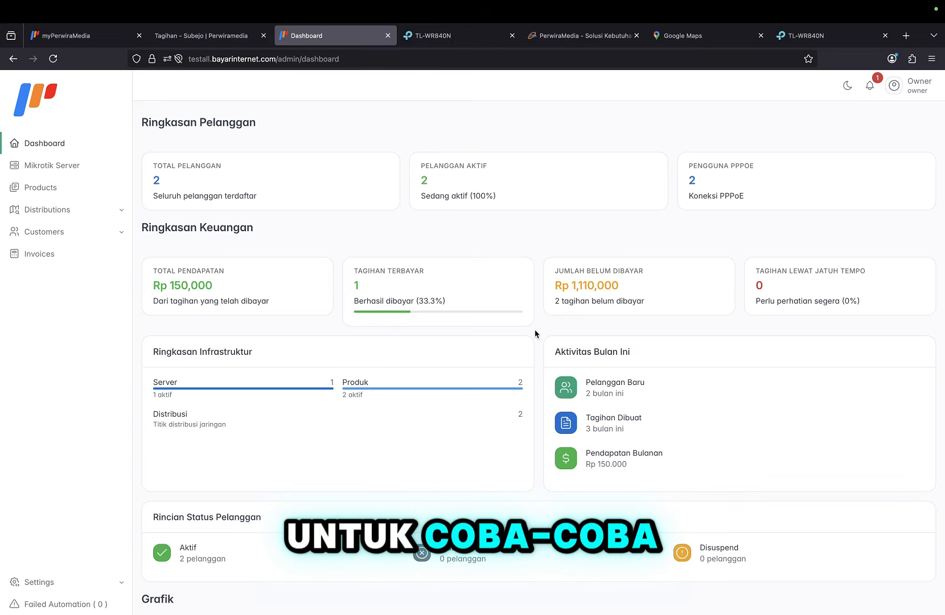
scroll(490, 376, down, 3)
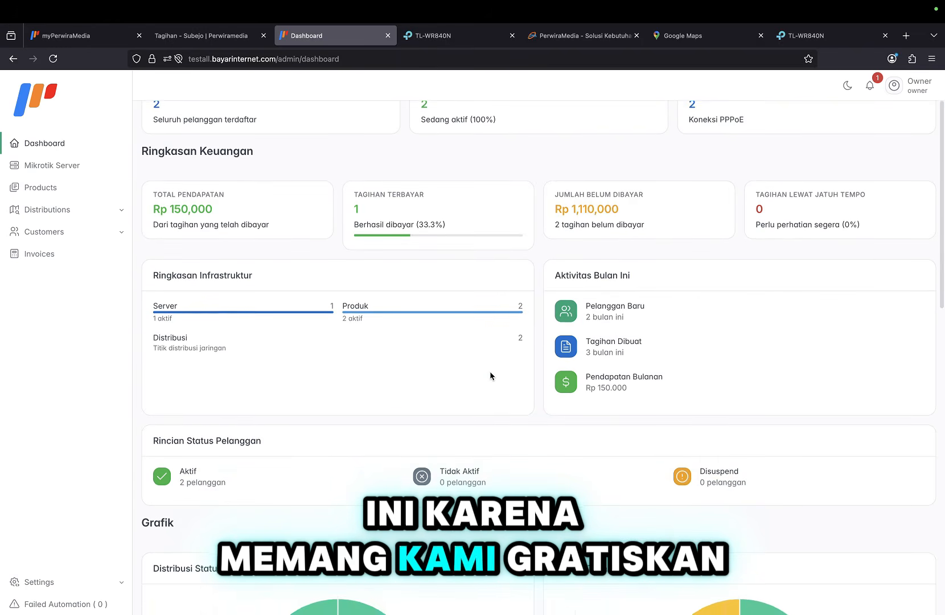
scroll(490, 375, down, 12)
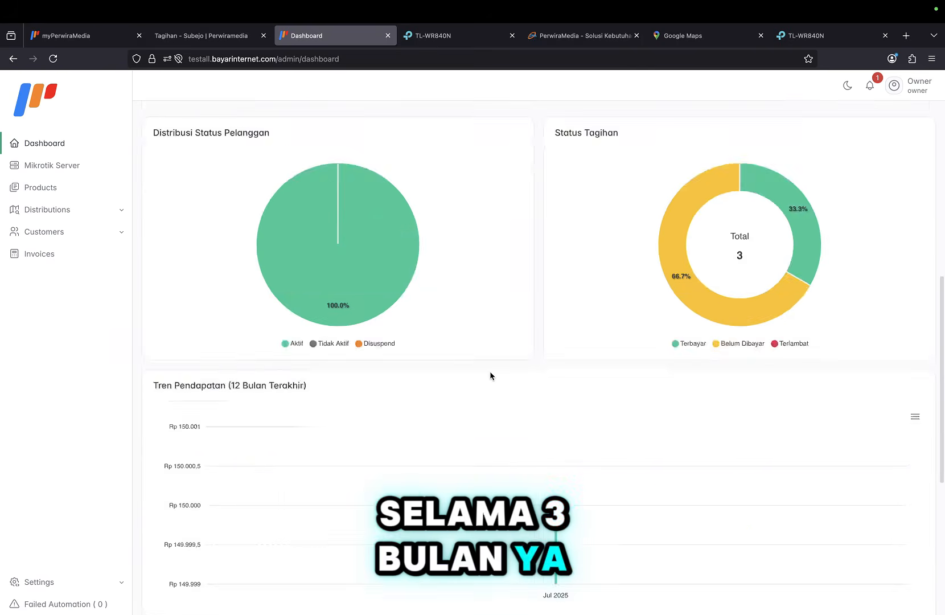
scroll(490, 376, down, 3)
scroll(491, 376, up, 15)
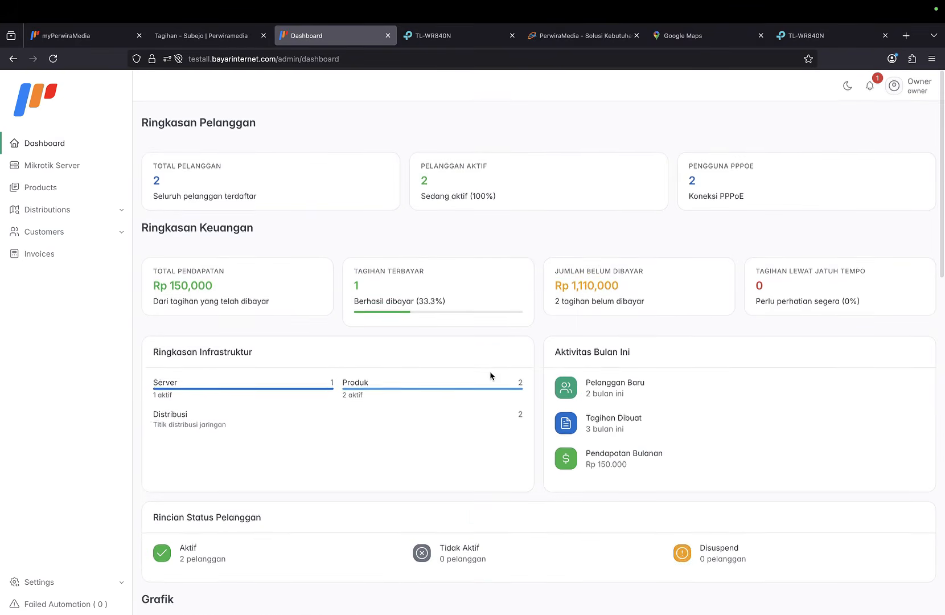